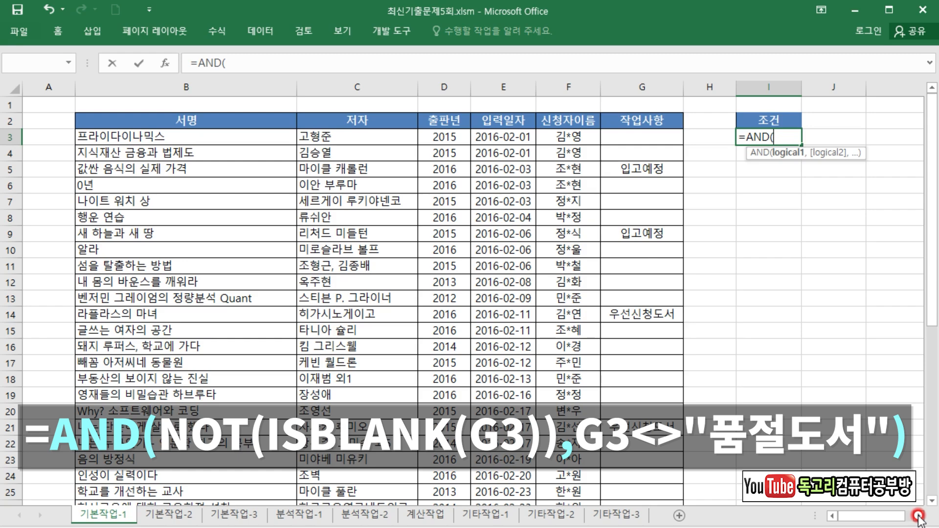
Add NOT(ISBLANK(G3)) as the first condition of the AND formula in cell I3.
type("NOT(IS")
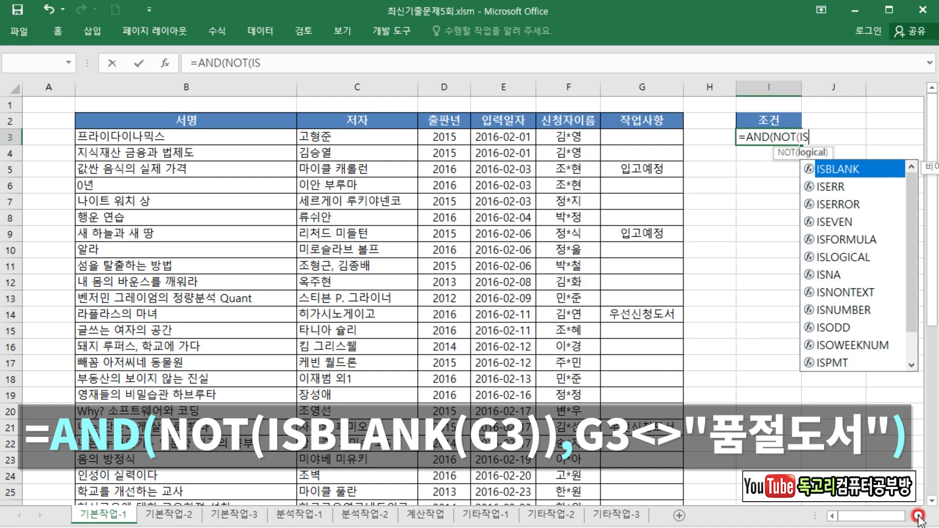
key("Tab")
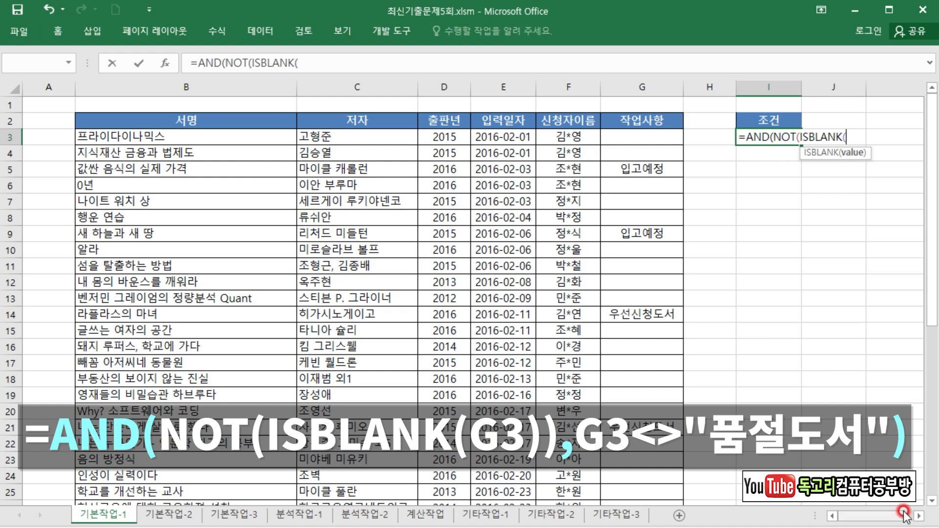
left_click(635, 137)
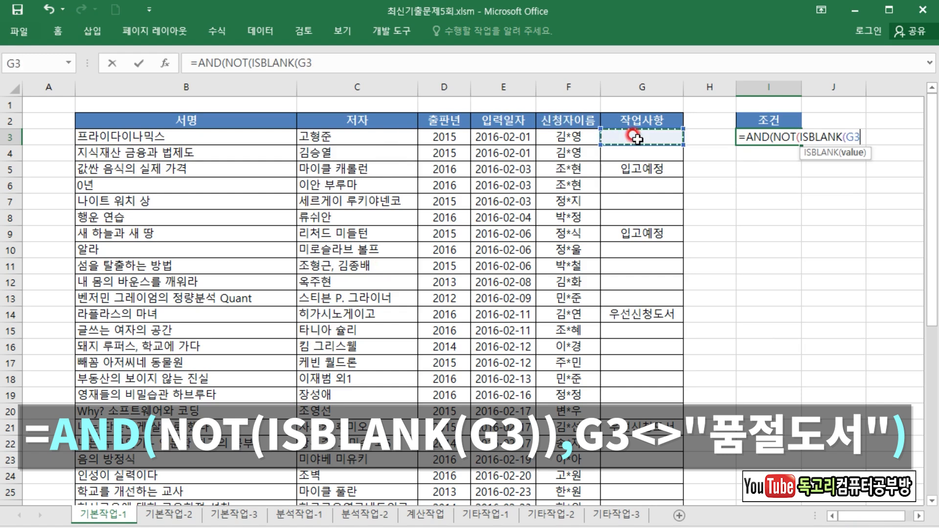
type("))")
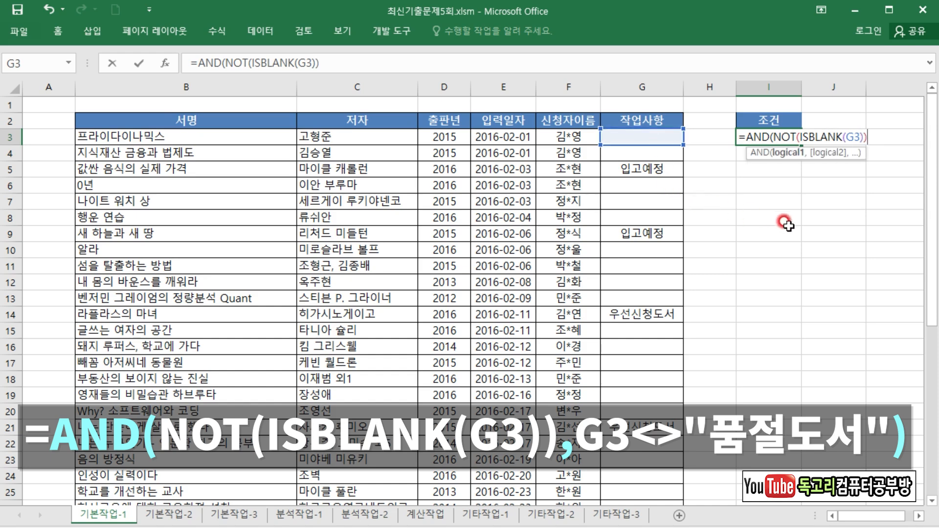
left_click_drag(776, 146, 866, 143)
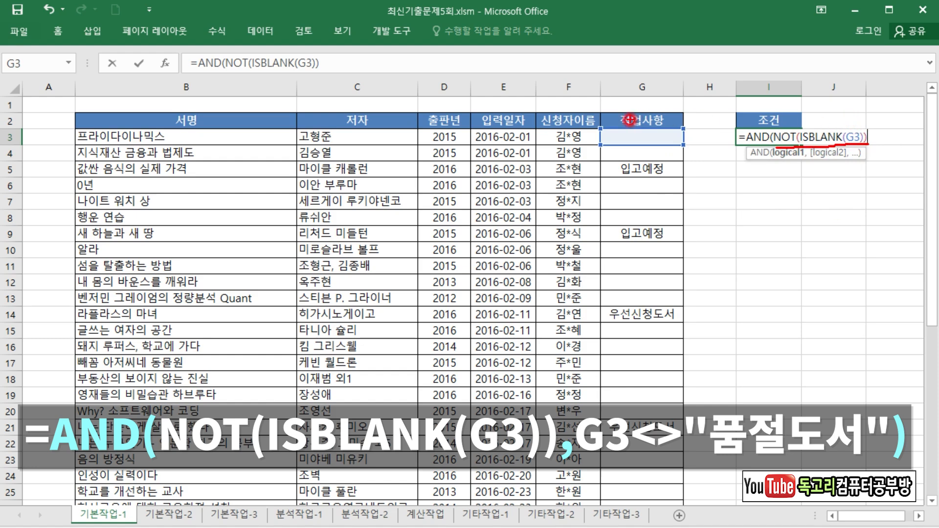
left_click_drag(622, 105, 649, 101)
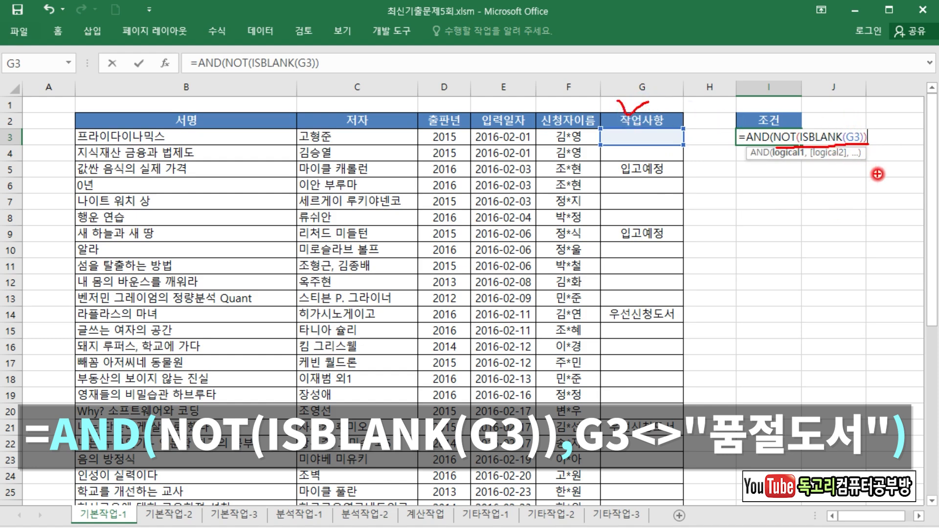
key("Escape")
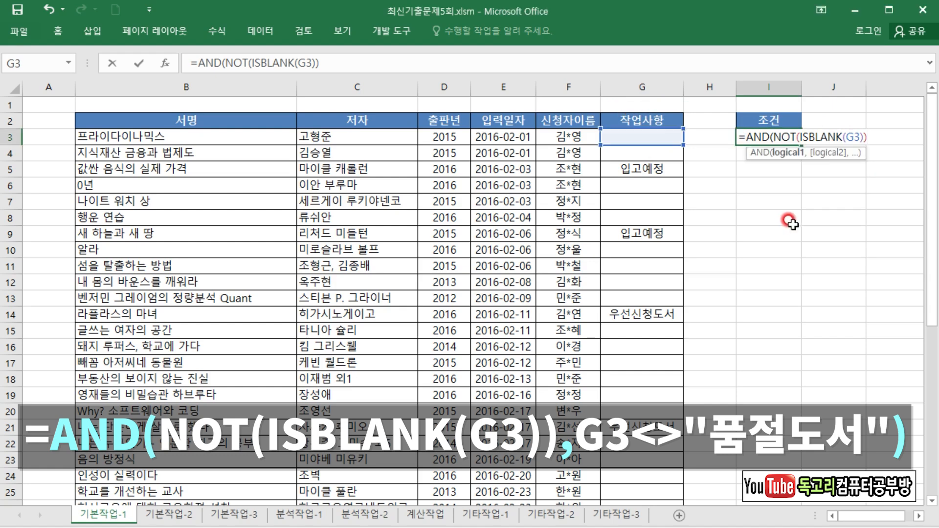
Add G3<>"품절도서" as the second AND condition in cell I3 and complete the formula.
type(",")
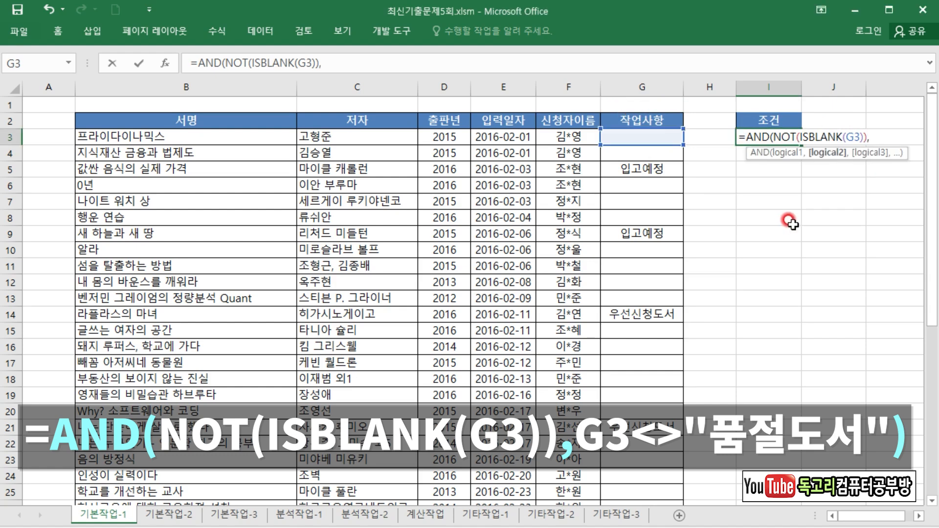
left_click(655, 138)
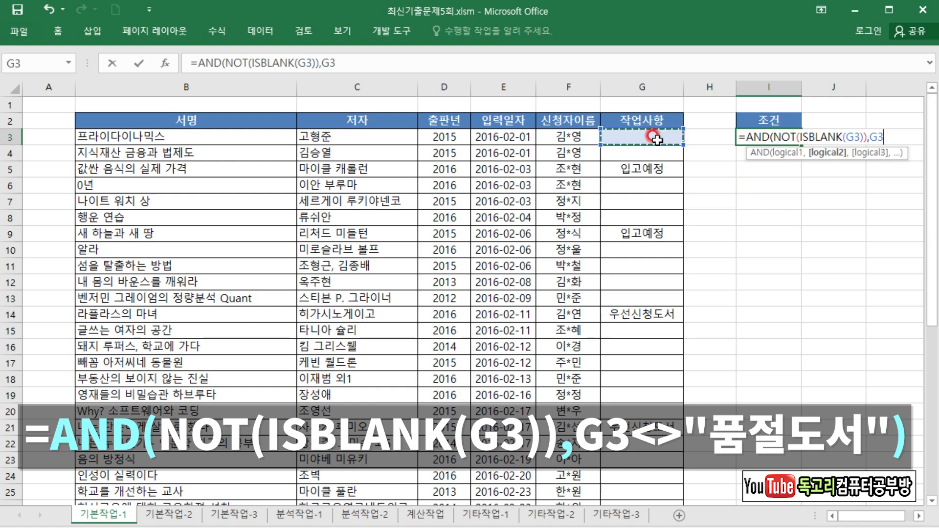
type("<>")
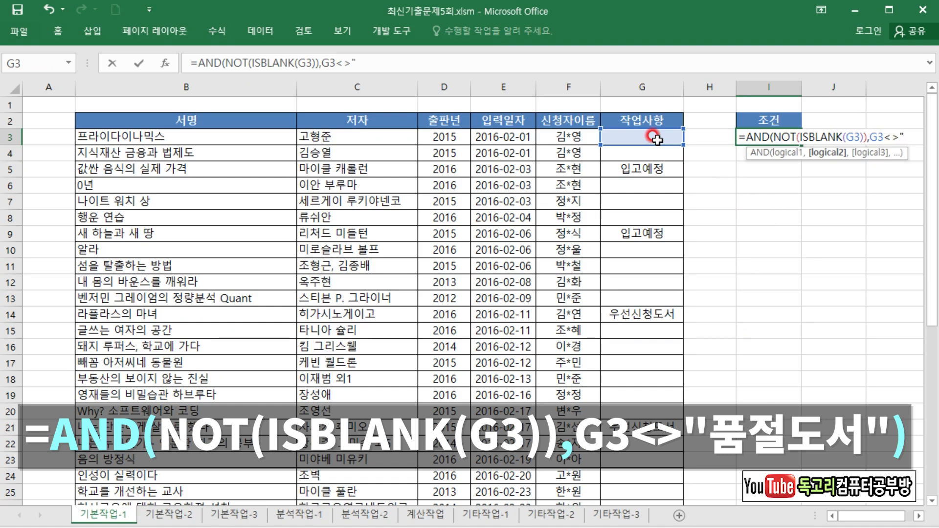
type("\"품절도")
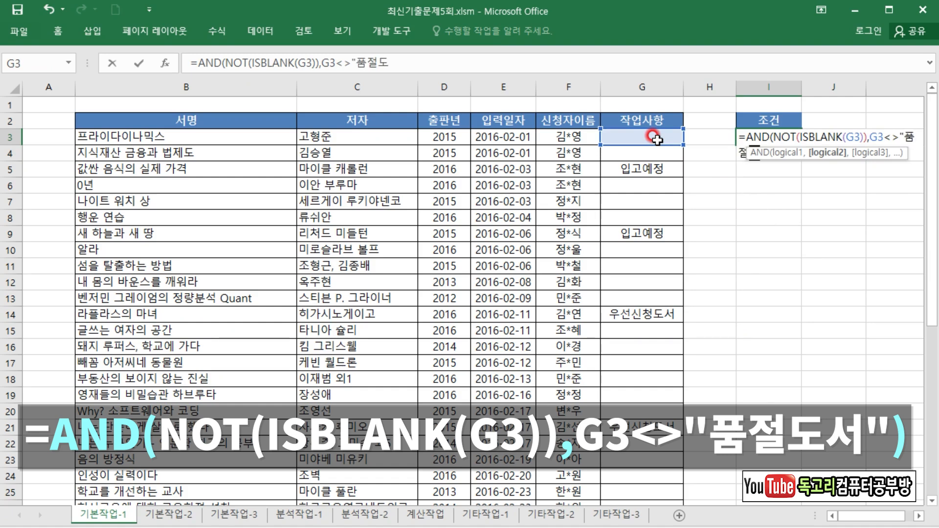
type("서\"")
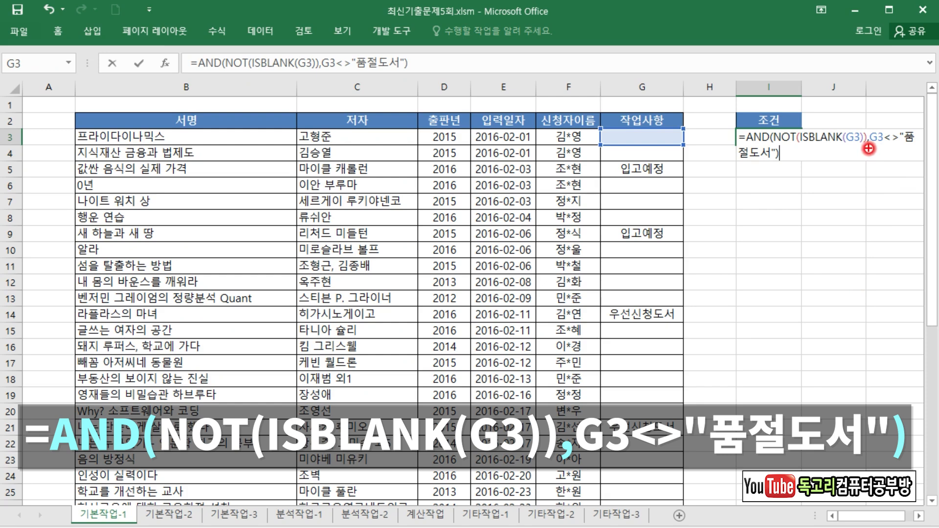
left_click_drag(737, 167, 777, 166)
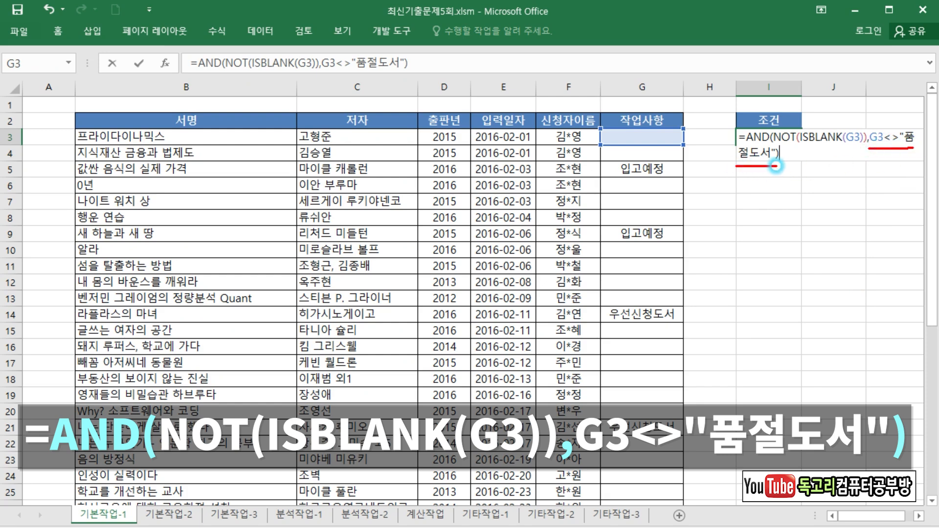
key("Escape")
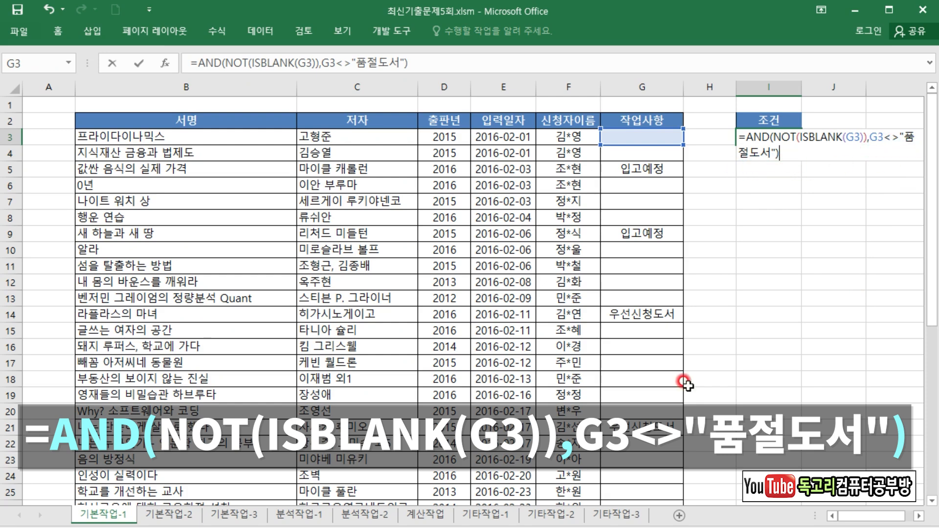
key("Return")
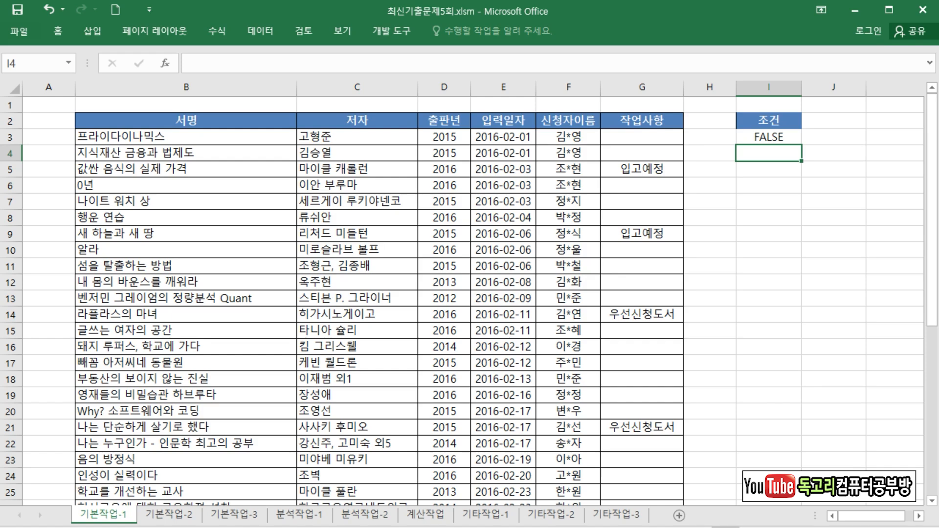
Copy the 입력일자 and 신청자이름 headers from row 2 to the cells starting at I7.
left_click(568, 137)
left_click(503, 121)
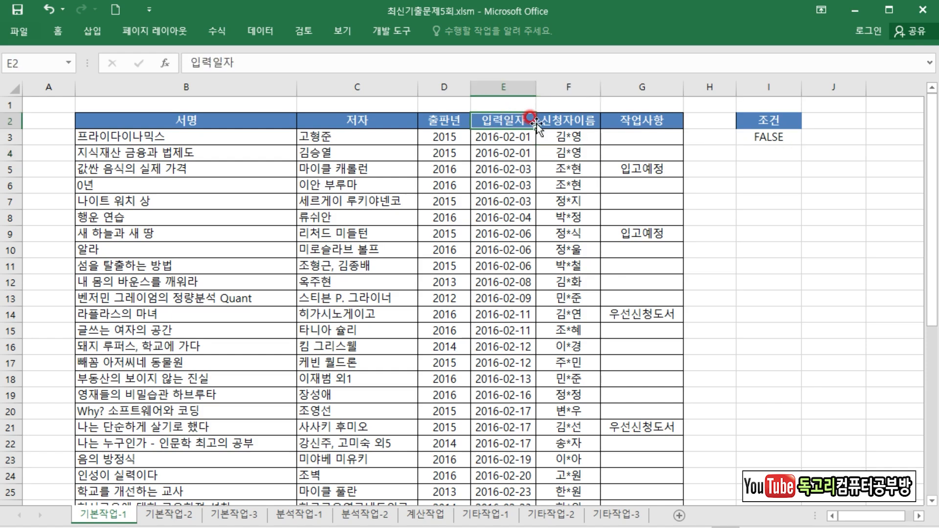
left_click(573, 124, "ctrl")
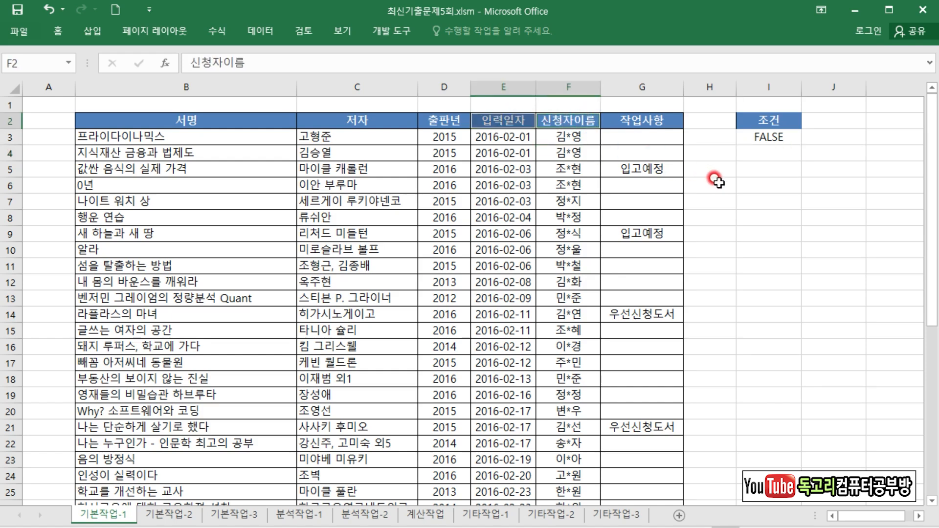
key("ctrl+c")
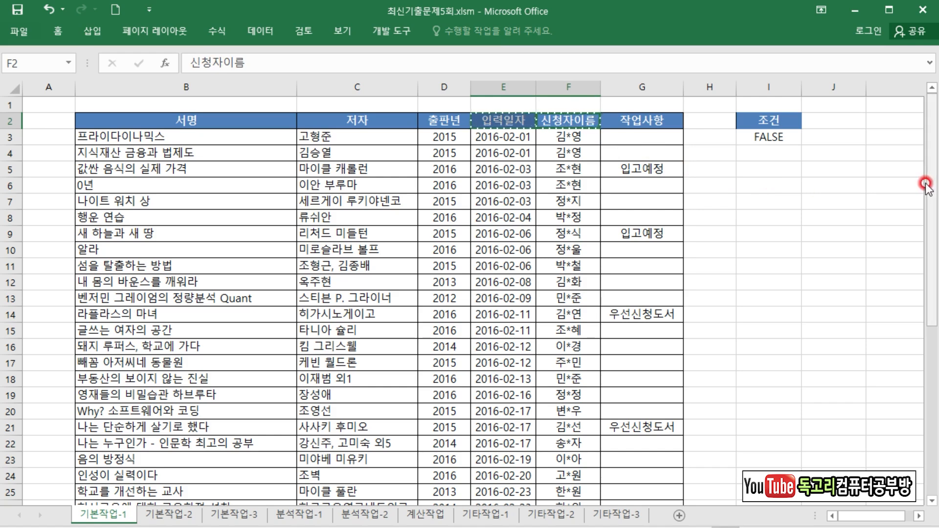
left_click(767, 201)
key("ctrl+v")
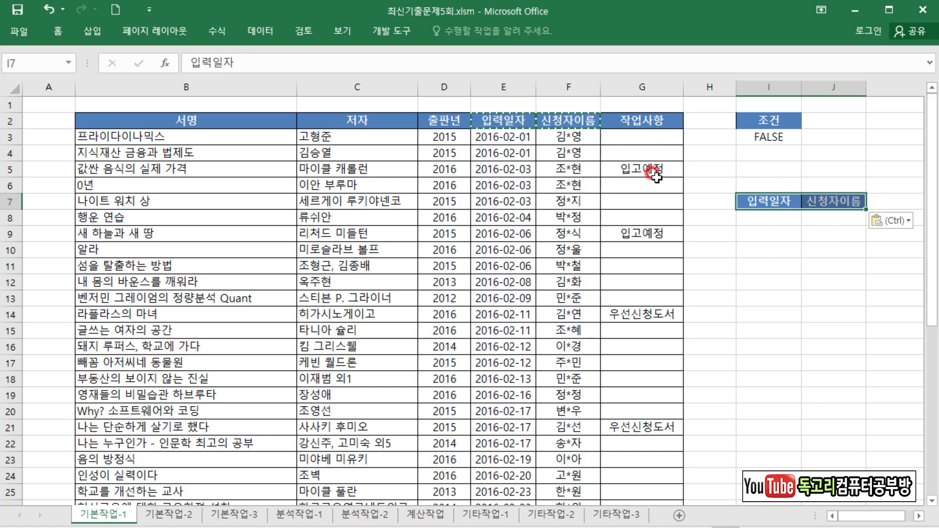
Copy the 서명, 저자 and 작업사항 headers from row 2 to the cells starting at K7.
left_click(237, 120)
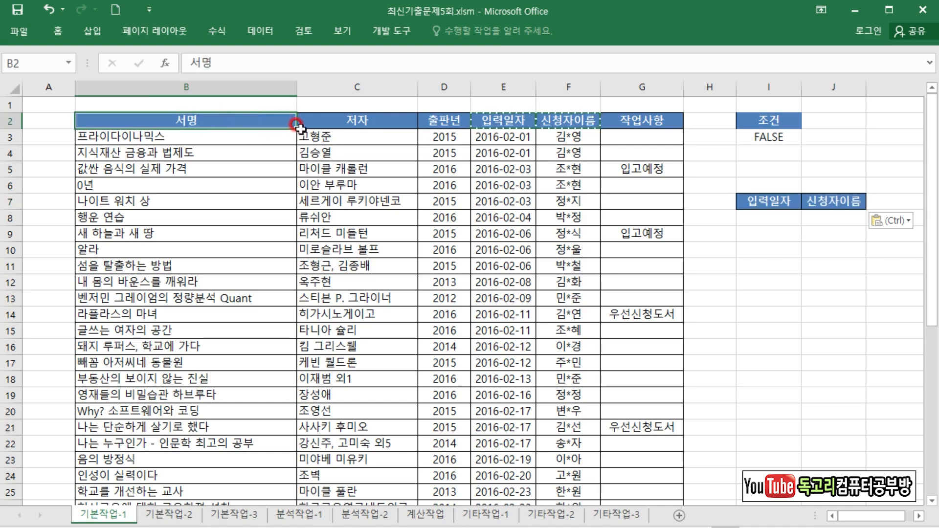
left_click(351, 121, "ctrl")
left_click(636, 119, "ctrl")
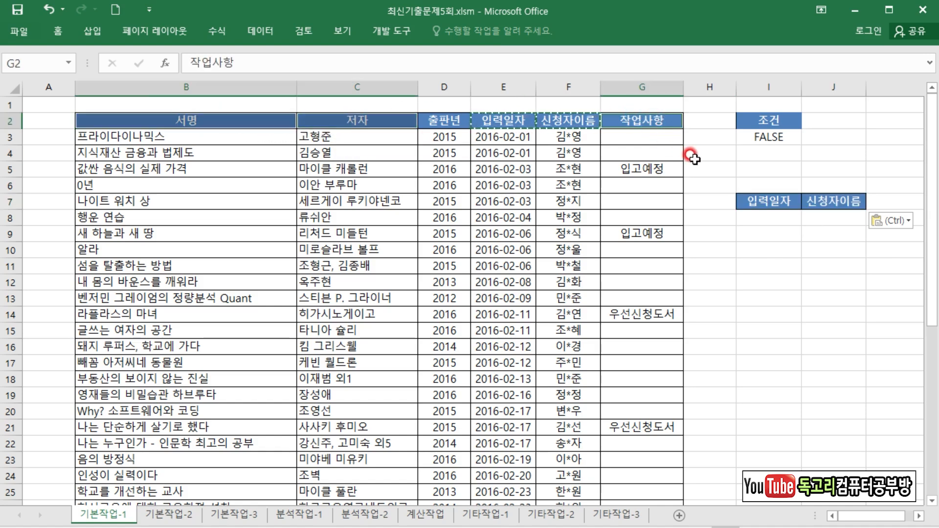
key("ctrl+c")
left_click(900, 207)
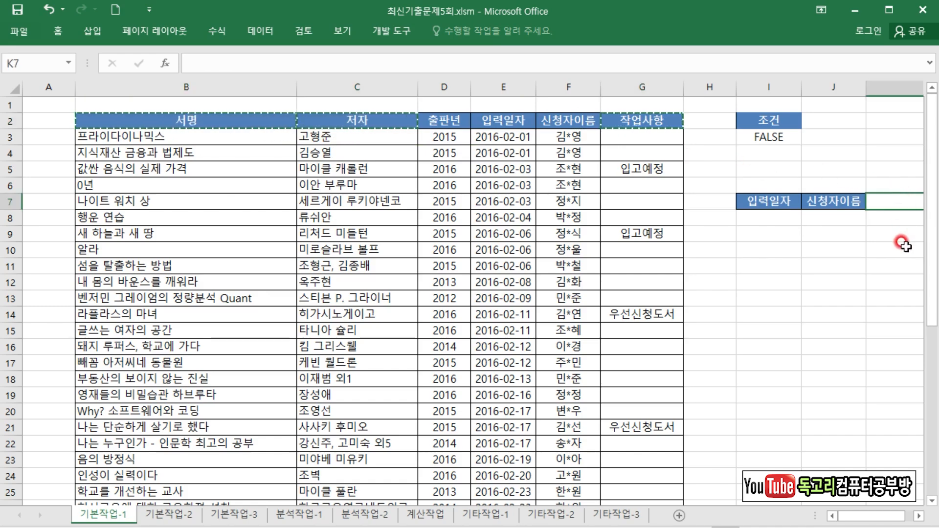
key("ctrl+v")
left_click(684, 377)
left_click_drag(376, 200, 432, 205)
left_click_drag(502, 202, 847, 199)
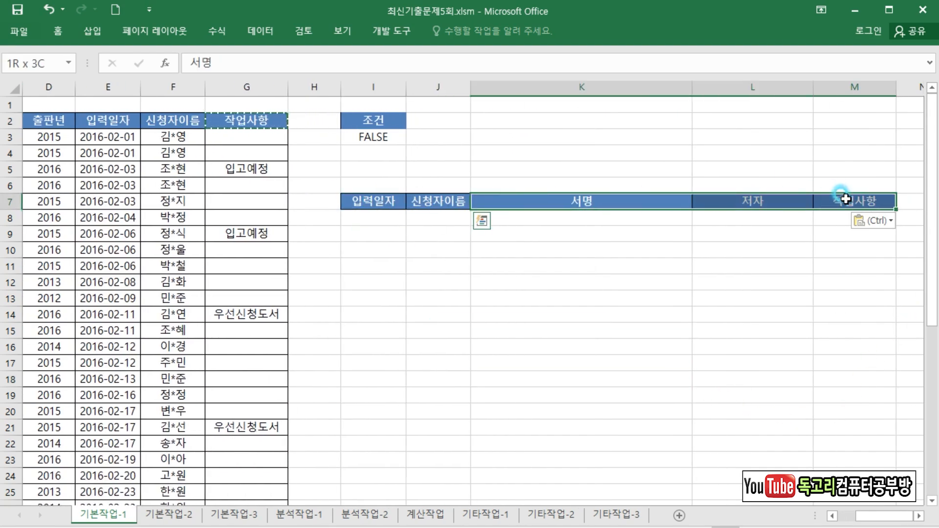
left_click(730, 267)
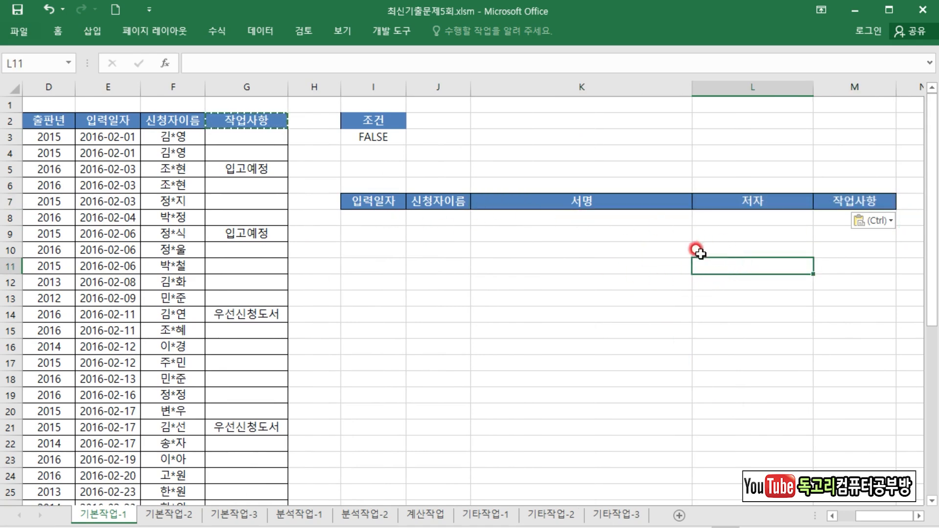
left_click(524, 263)
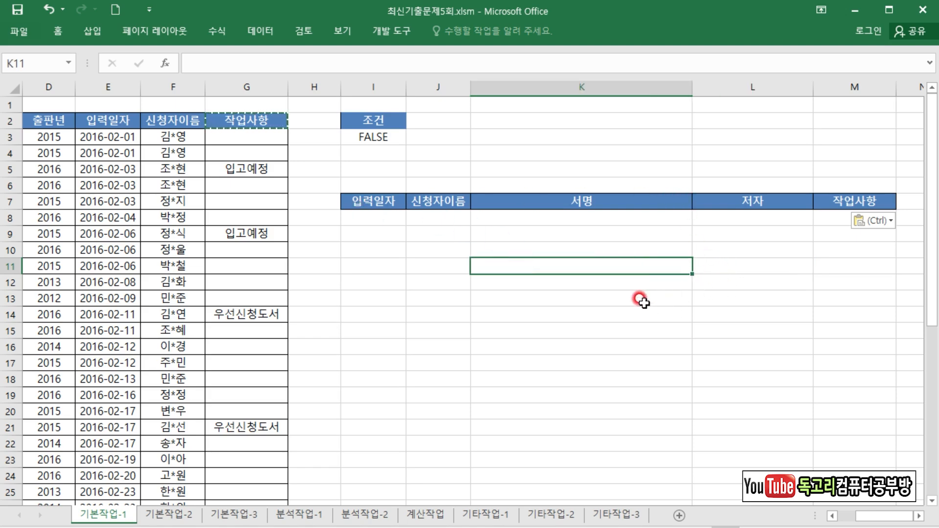
Start an Advanced Filter that copies to another location (다른 장소에 복사), with B2:G43 as the list range.
left_click(433, 311)
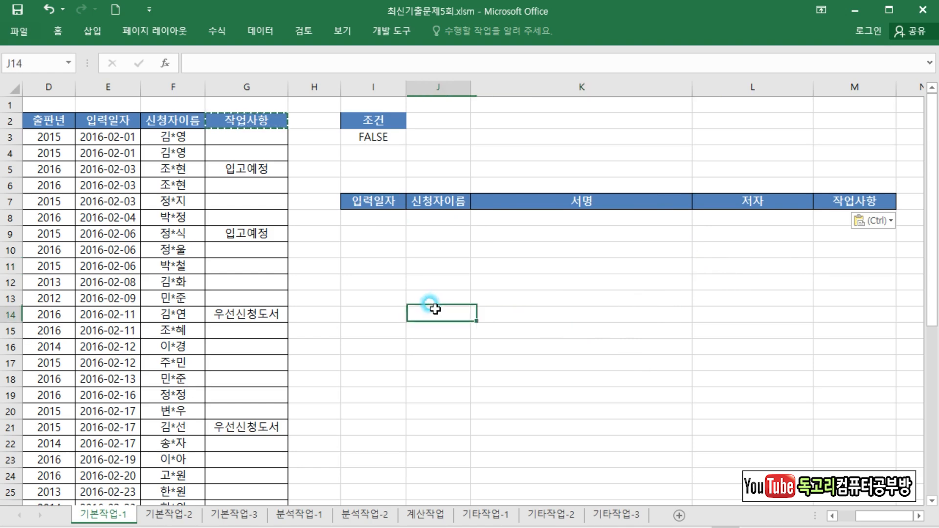
left_click(265, 30)
left_click(487, 86)
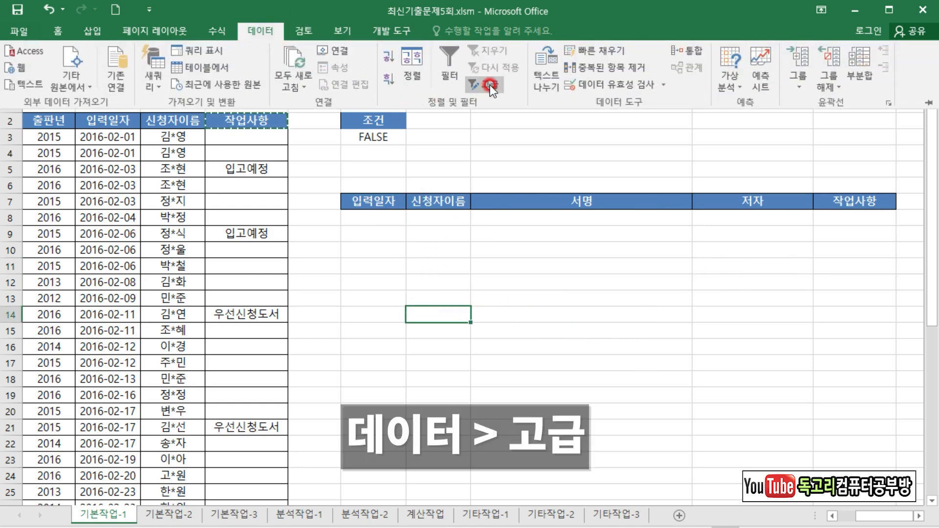
left_click(392, 222)
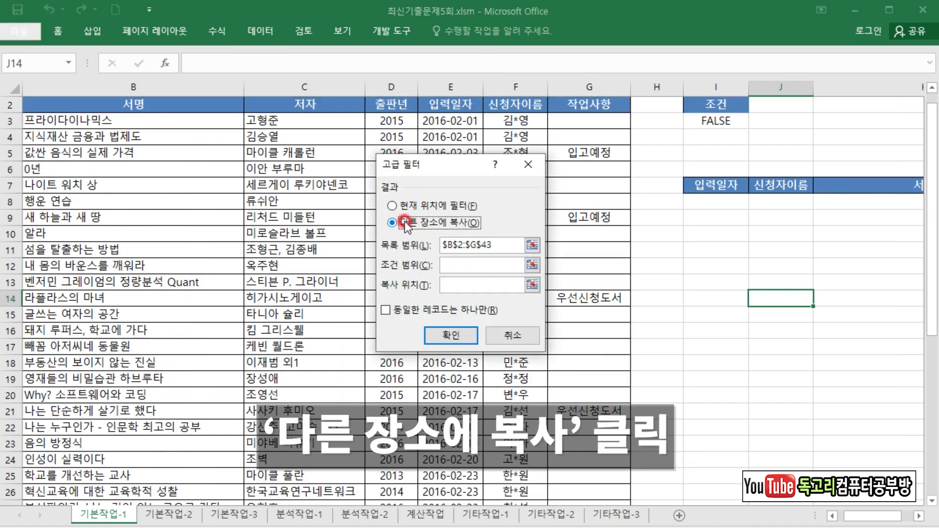
left_click(418, 247)
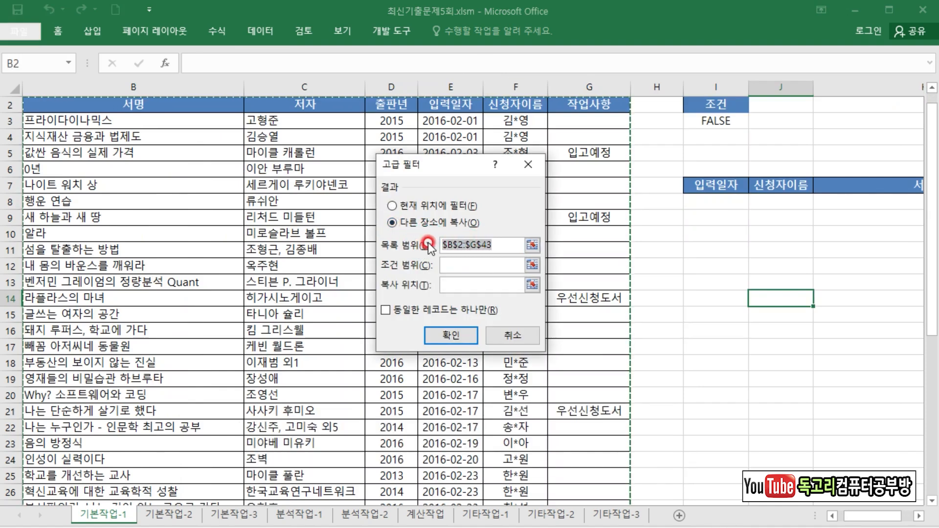
key("BackSpace")
left_click_drag(41, 105, 592, 462)
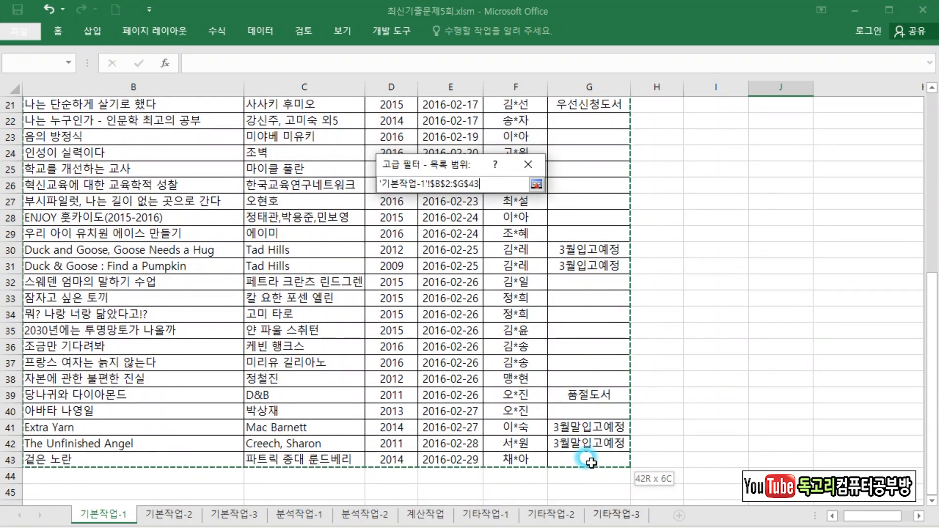
Set the Advanced Filter's criteria range to I2:I3.
left_click(455, 261)
scroll(738, 227, "up", 7)
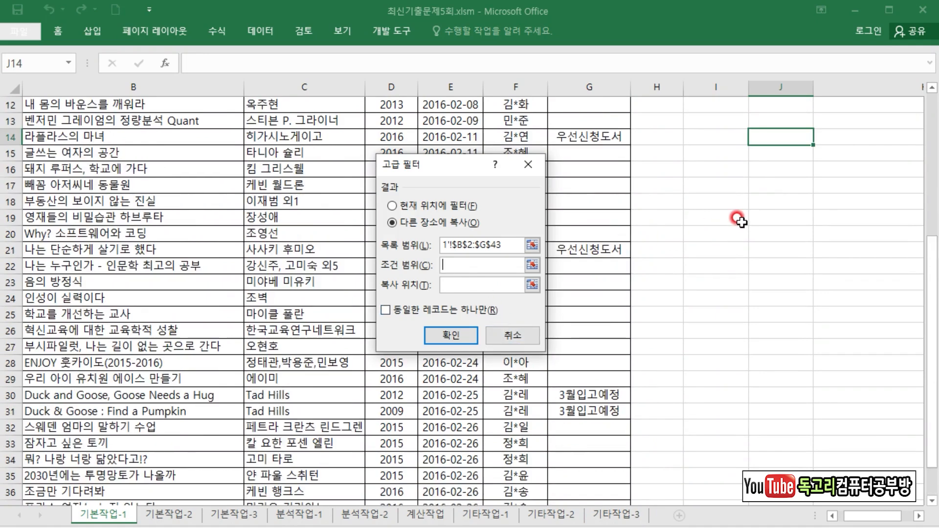
left_click(723, 126)
left_click_drag(724, 131, 720, 139)
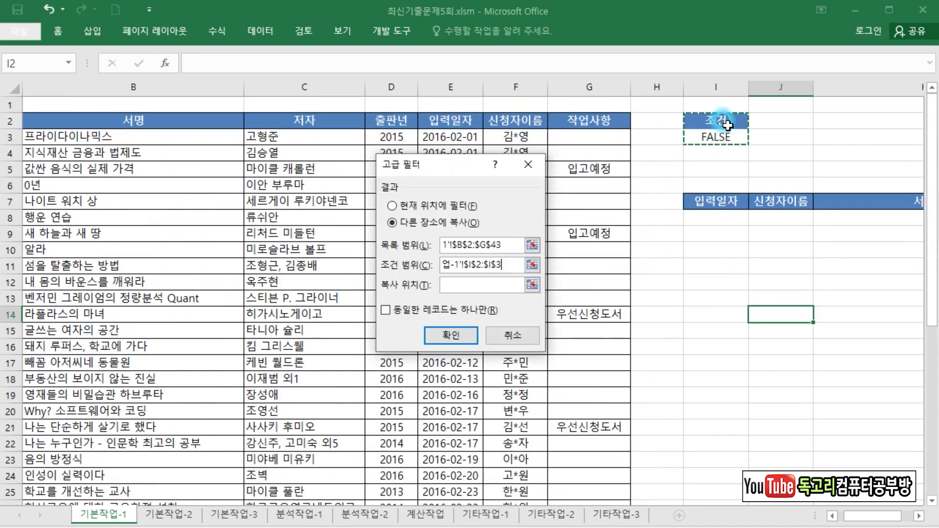
Set the Advanced Filter's copy destination to the header cells I7:M7.
left_click(484, 281)
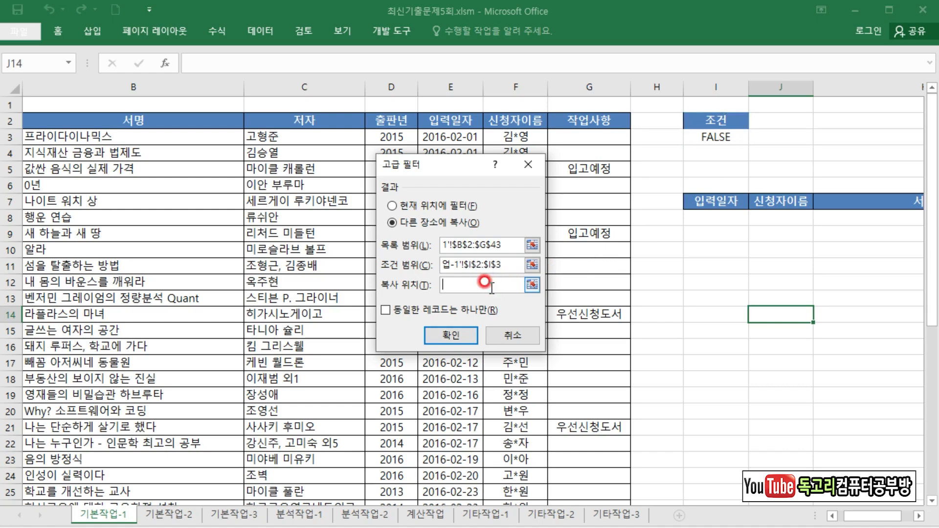
left_click(724, 198)
left_click_drag(726, 198, 855, 201)
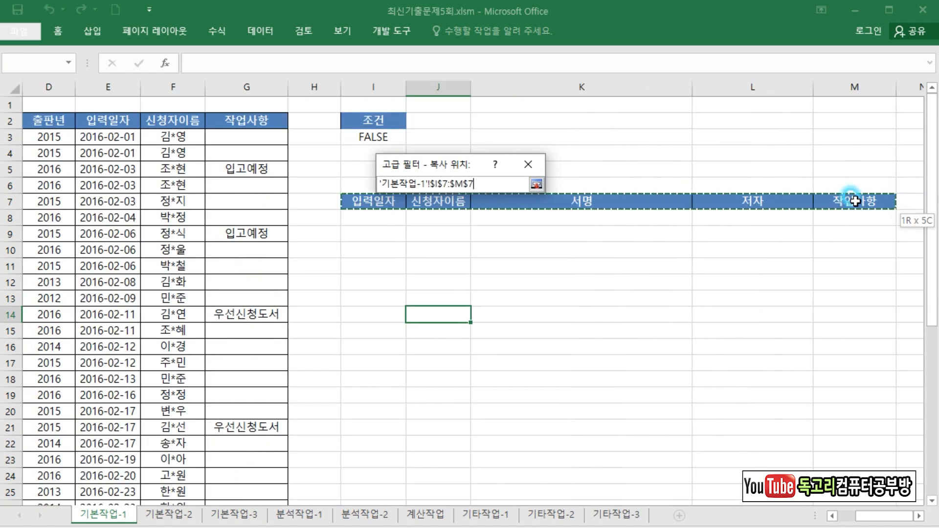
left_click_drag(855, 201, 856, 201)
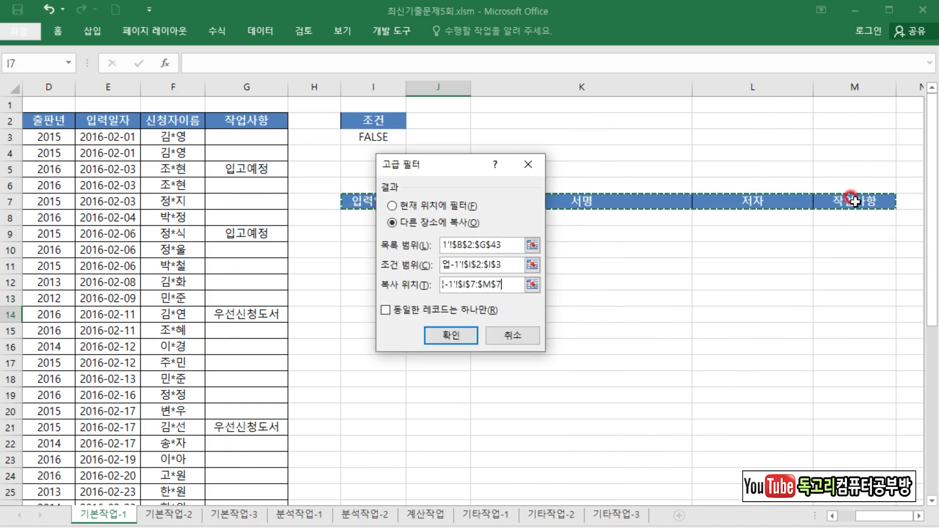
Run the Advanced Filter to extract the matching records under the headers in I7:M7.
left_click(442, 336)
left_click(634, 407)
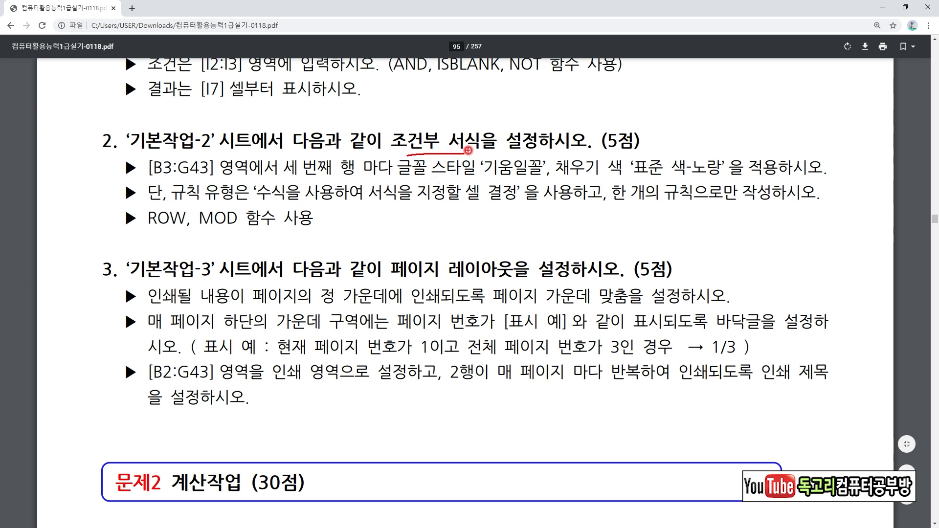
Switch to the exam PDF and review the conditional formatting requirements for sheet 기본작업-2.
left_click_drag(157, 179, 211, 178)
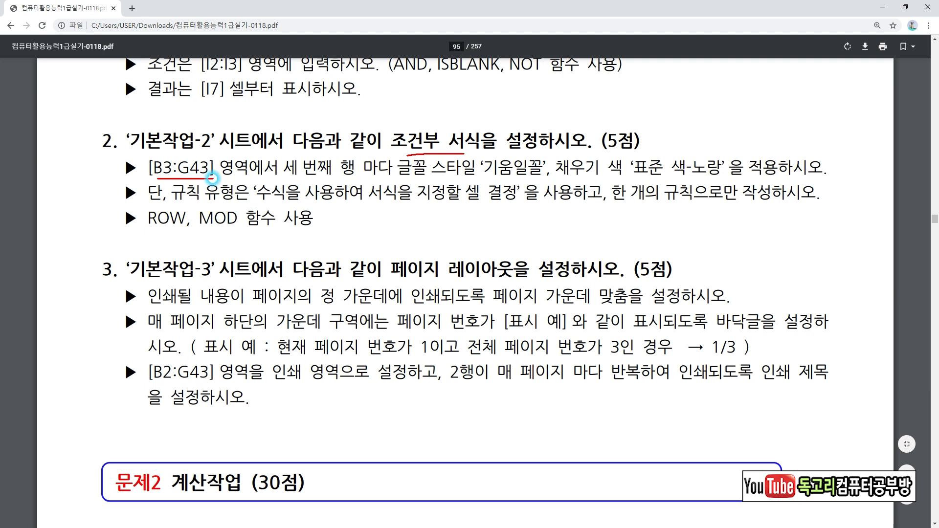
left_click_drag(303, 180, 713, 183)
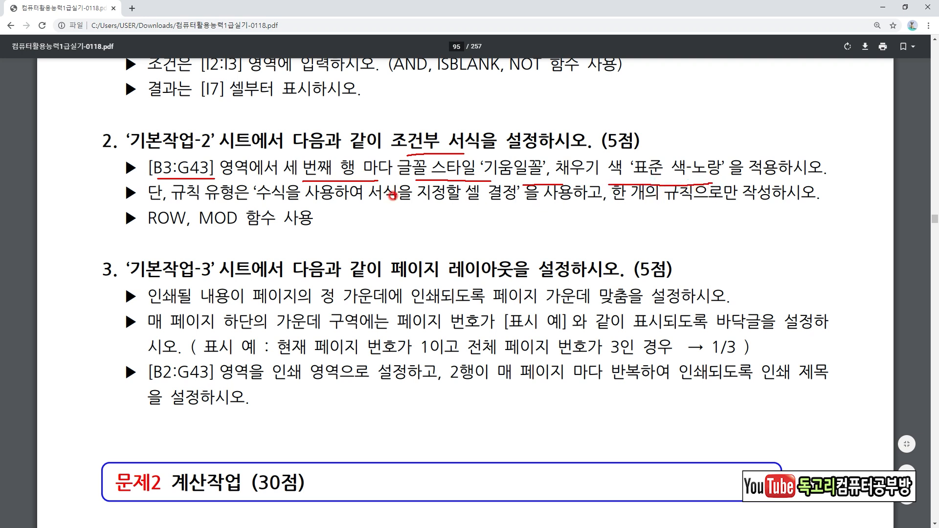
left_click_drag(158, 226, 302, 239)
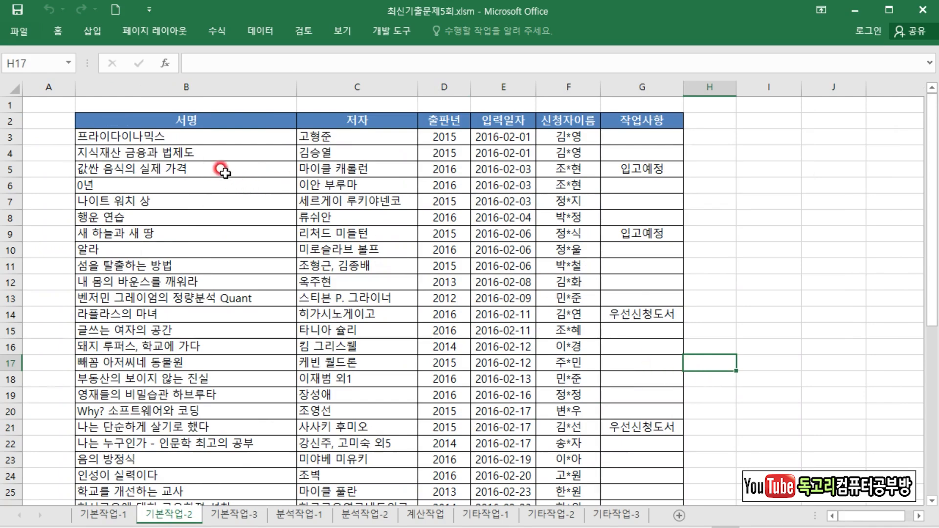
Start a new conditional formatting rule for B3:G43 on sheet 기본작업-2, using the formula rule type (수식을 사용하여 서식을 지정할 셀 결정).
left_click_drag(137, 138, 641, 476)
scroll(423, 298, "up", 7)
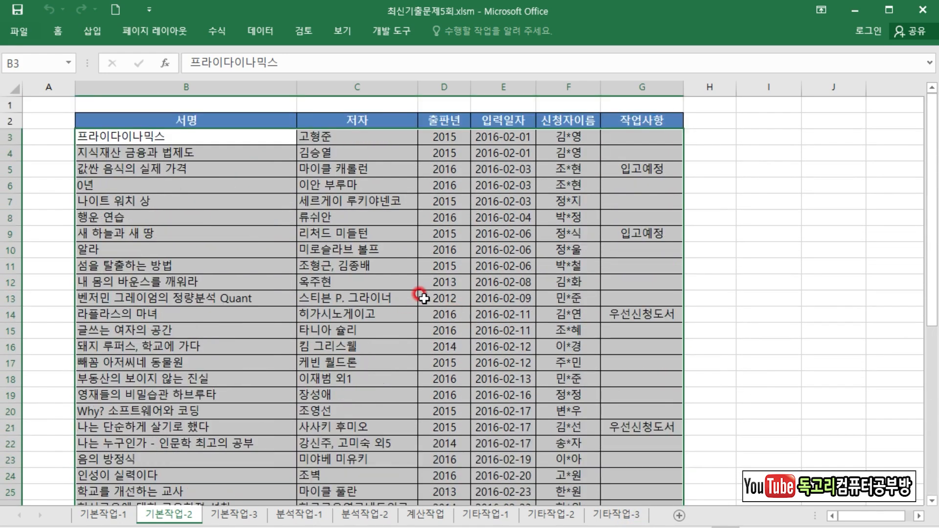
left_click(61, 34)
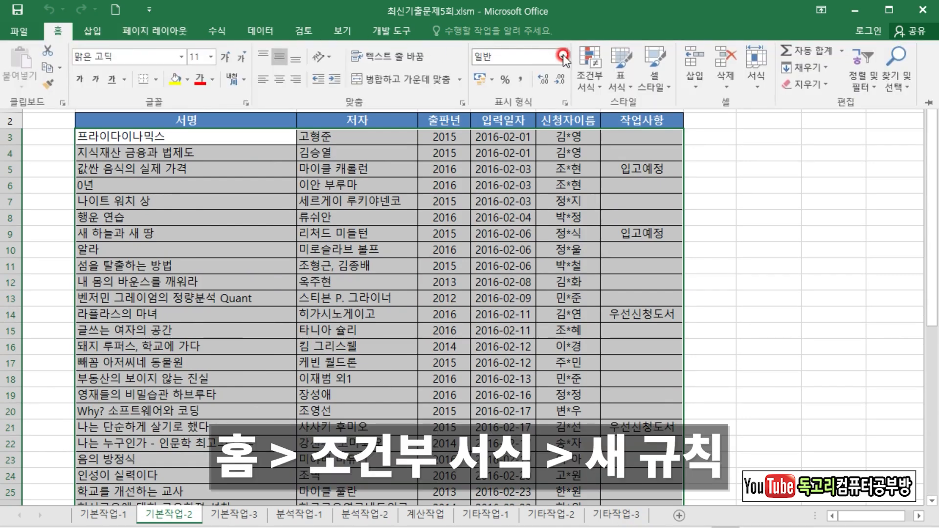
left_click(589, 74)
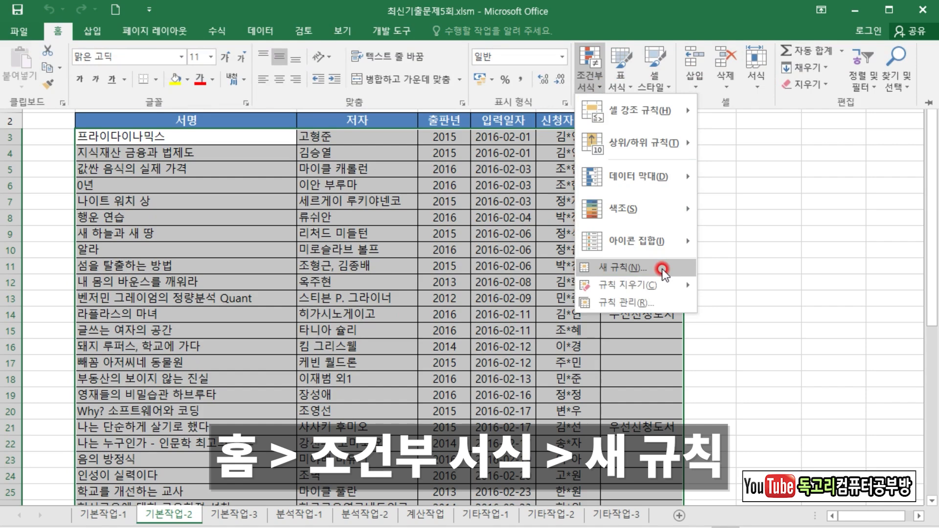
left_click(663, 269)
left_click(401, 249)
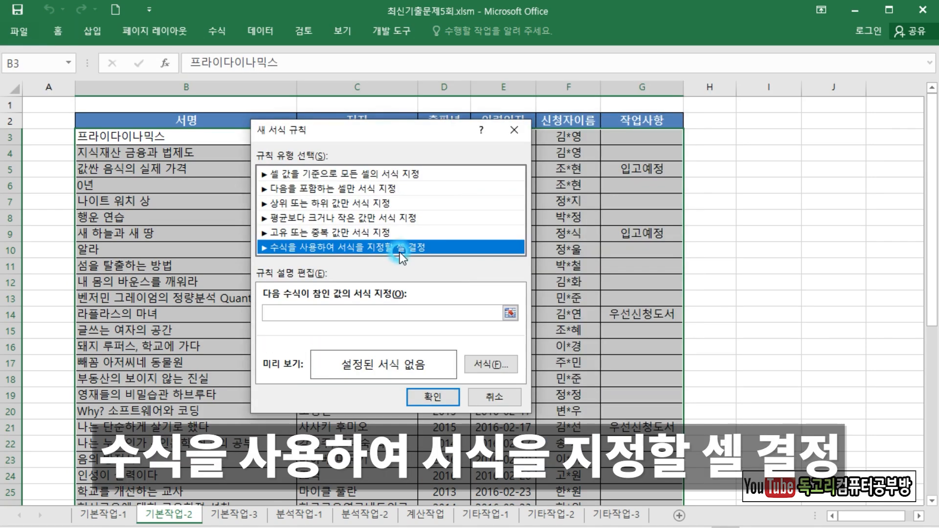
Set the conditional formatting rule's formula to =MOD(ROW($B1),3)=0.
left_click(312, 309)
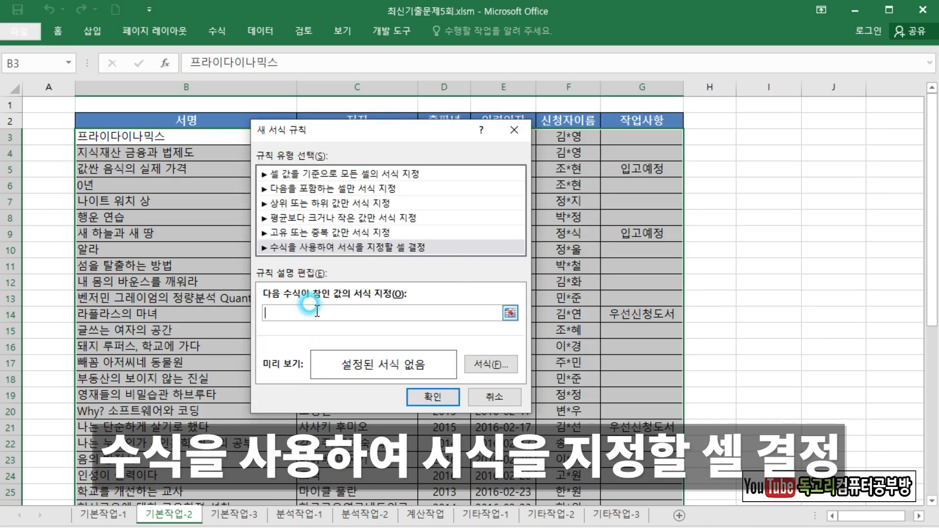
left_click_drag(372, 136, 593, 183)
left_click(577, 351)
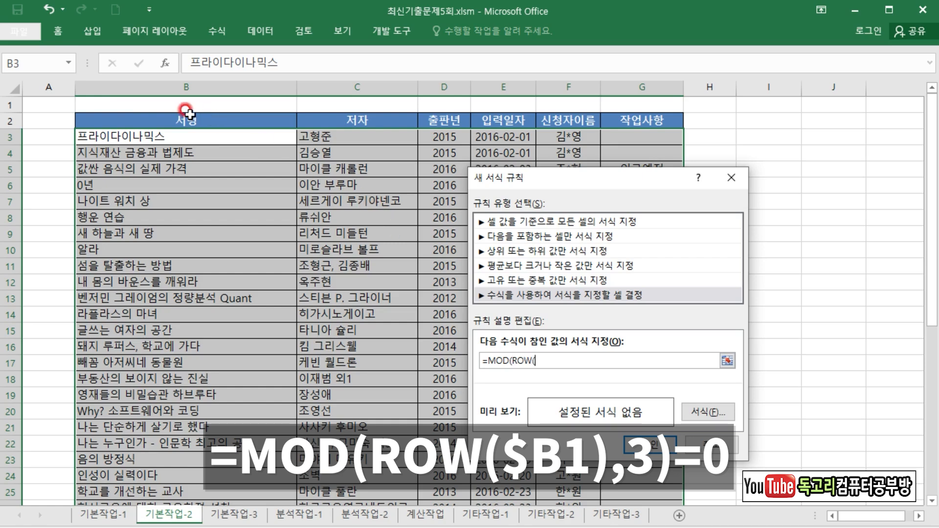
left_click(167, 103)
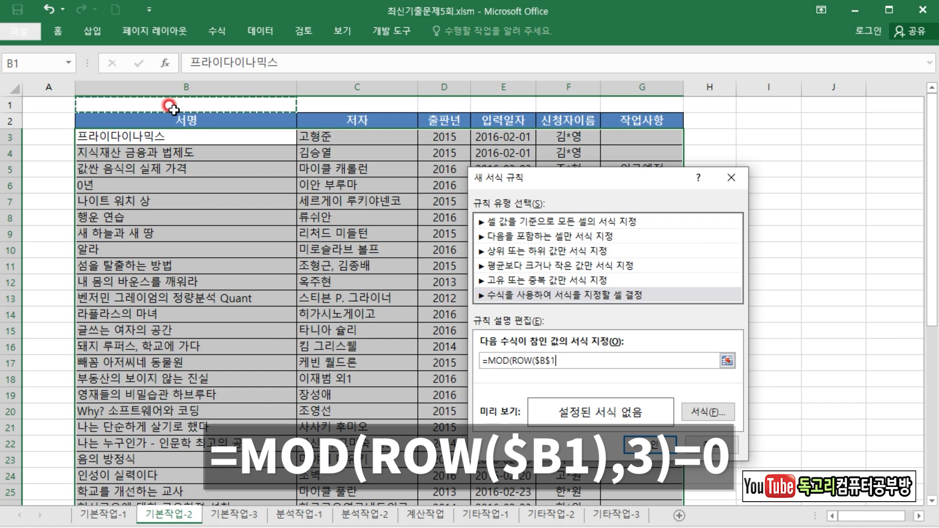
key("F4")
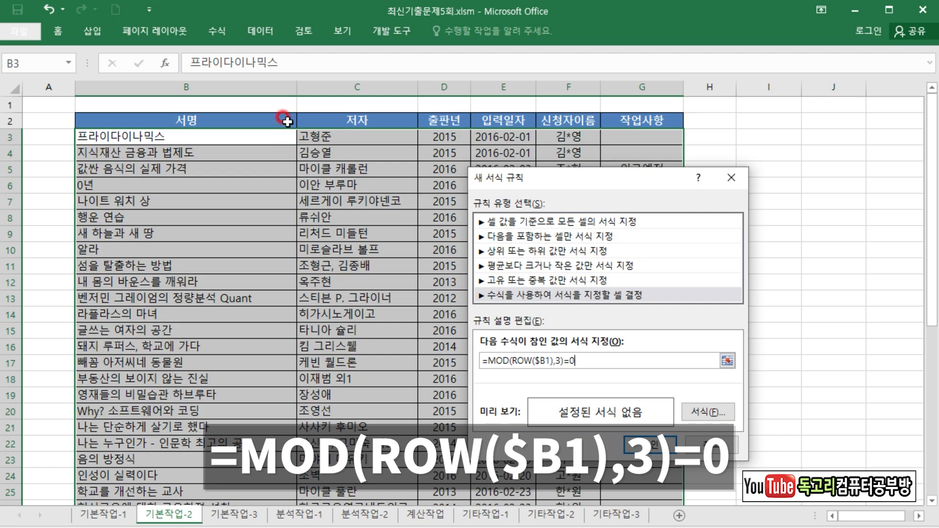
Give the rule a standard yellow fill and the italic font style (기울임꼴), and apply it to the range.
left_click(705, 412)
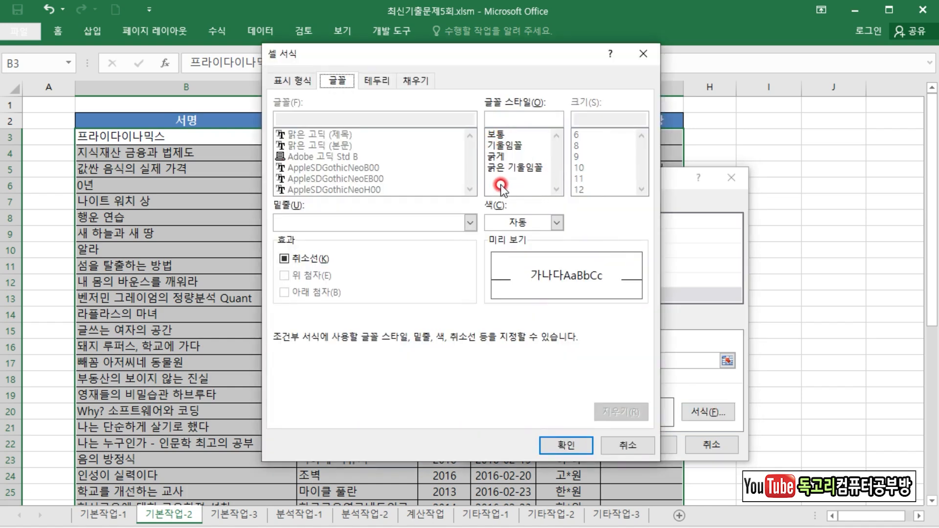
left_click(414, 81)
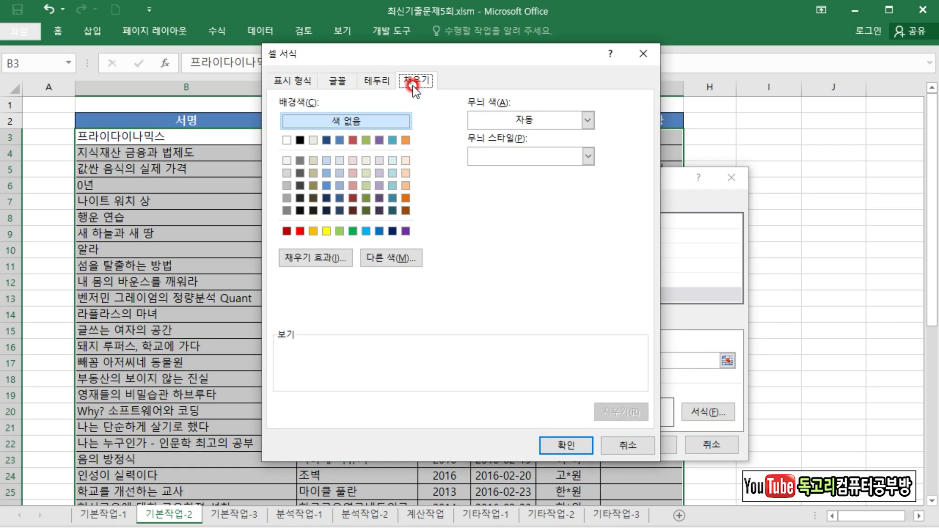
left_click(323, 234)
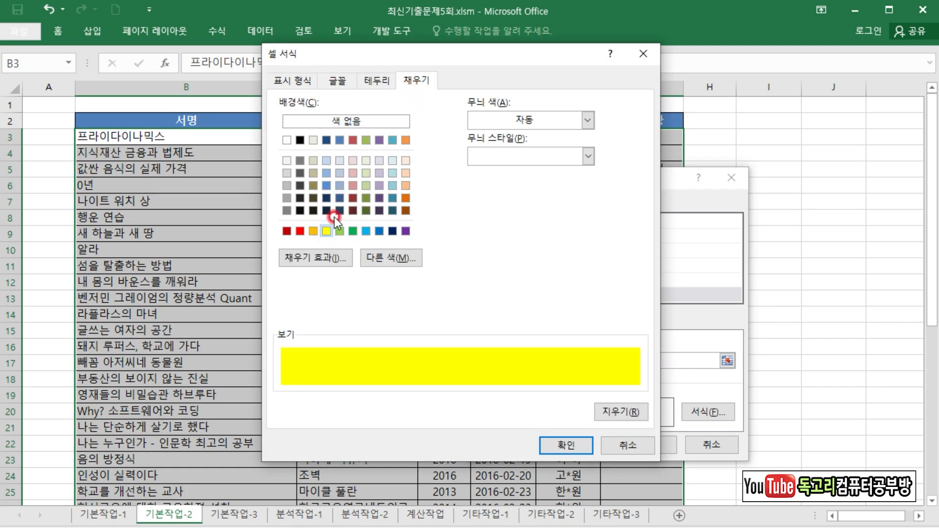
left_click(339, 78)
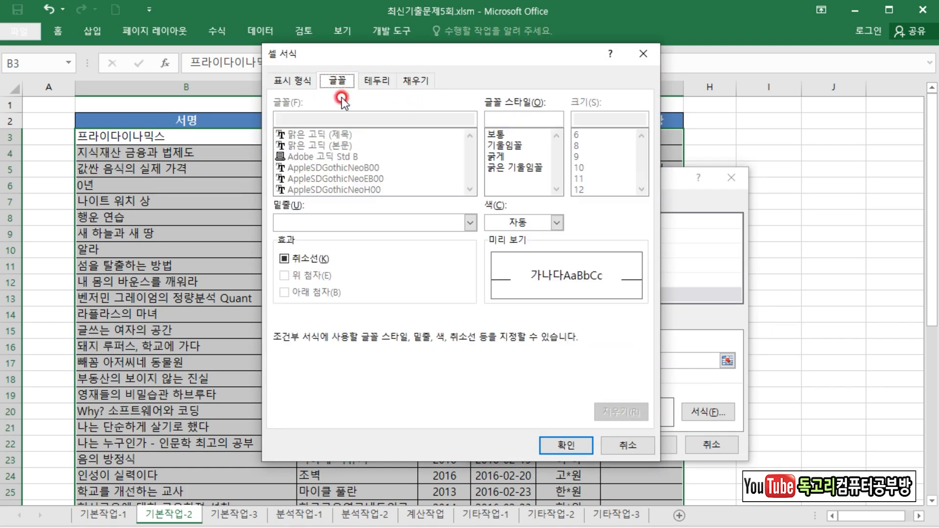
left_click(504, 147)
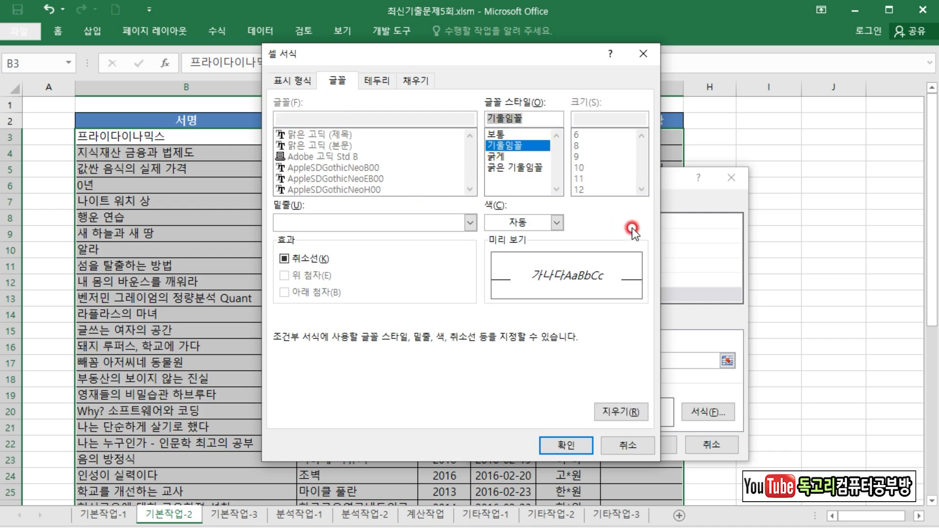
left_click(576, 448)
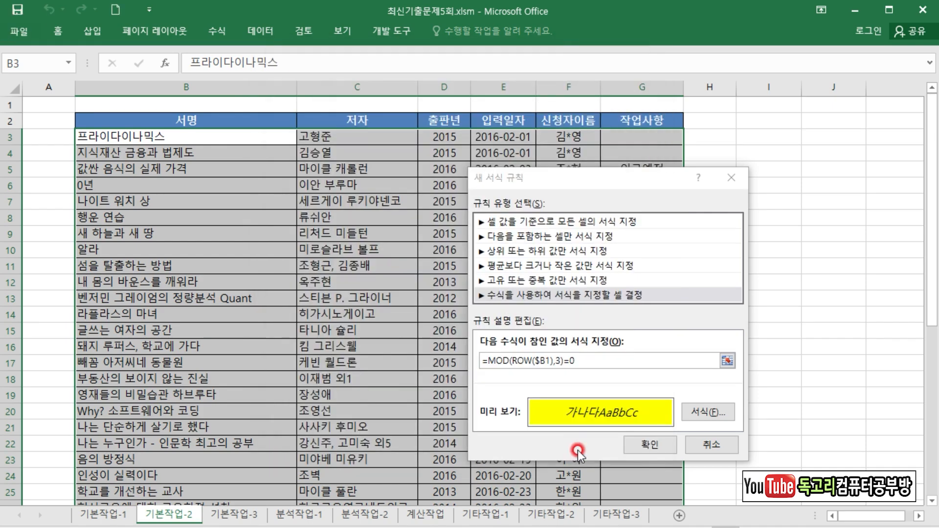
left_click(651, 446)
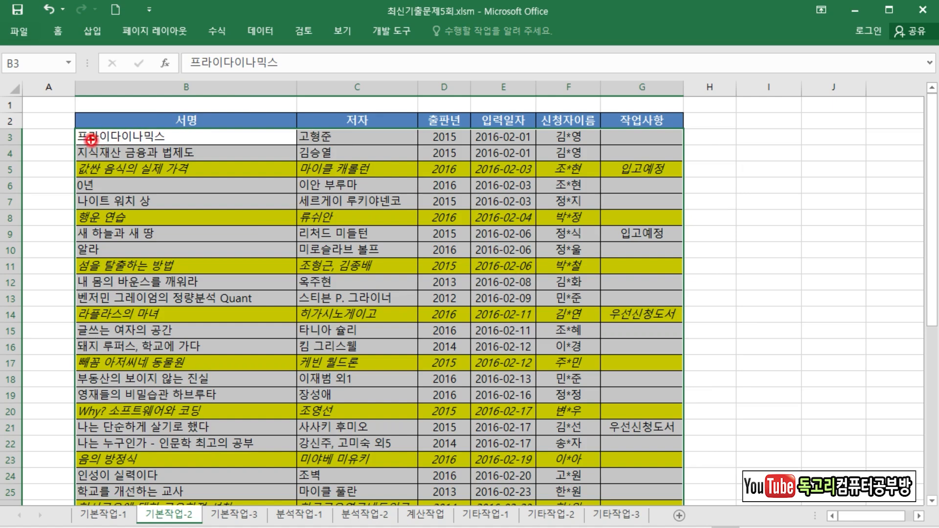
left_click_drag(96, 137, 113, 135)
mouse_move(187, 100)
left_mouse_down()
mouse_move(169, 104)
mouse_move(188, 101)
left_mouse_up()
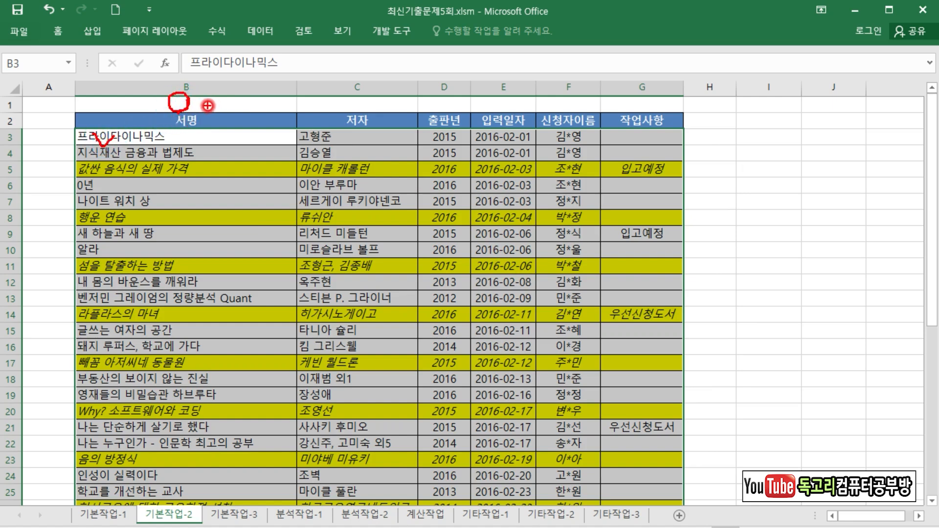
mouse_move(197, 105)
left_mouse_down()
mouse_move(230, 105)
mouse_move(263, 140)
left_mouse_up()
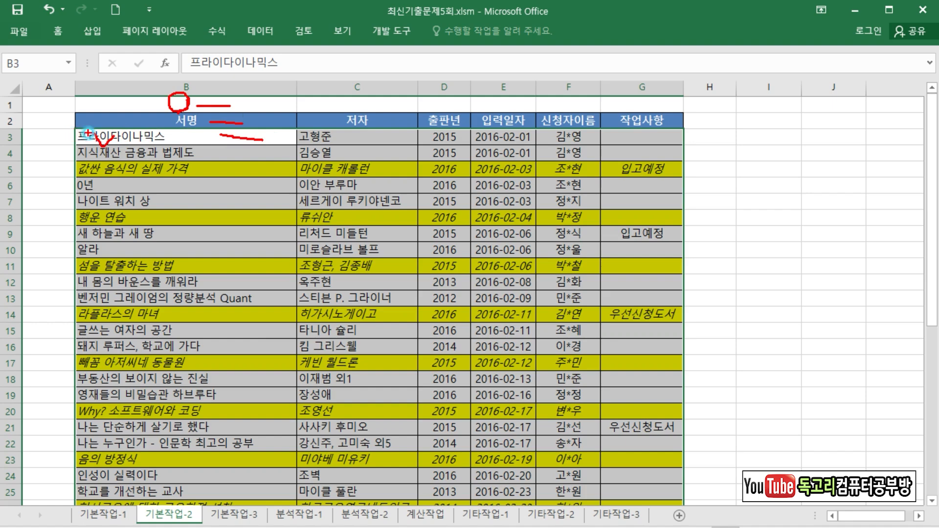
mouse_move(85, 135)
left_mouse_down()
mouse_move(100, 140)
mouse_move(78, 139)
mouse_move(87, 172)
left_mouse_up()
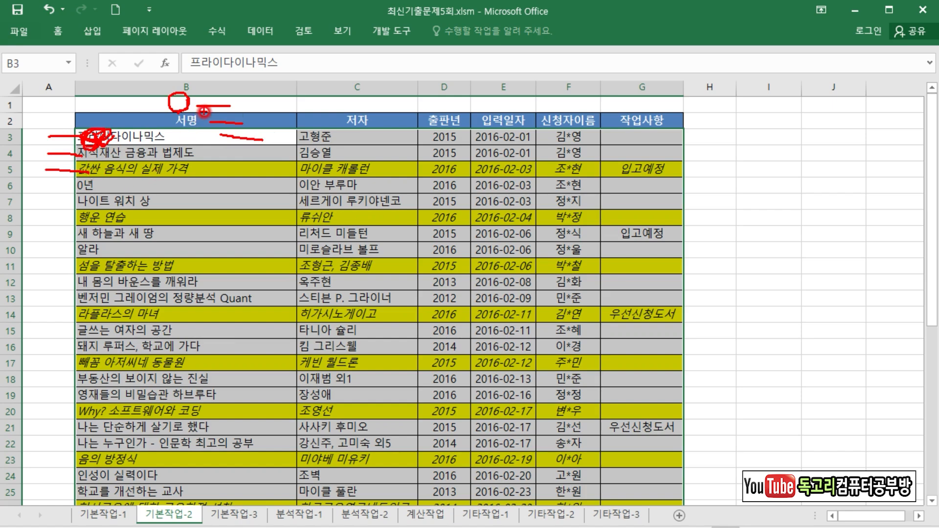
mouse_move(62, 187)
left_mouse_down()
mouse_move(82, 187)
mouse_move(96, 229)
left_mouse_up()
left_click_drag(222, 158, 240, 160)
left_click_drag(242, 203, 249, 216)
key("e")
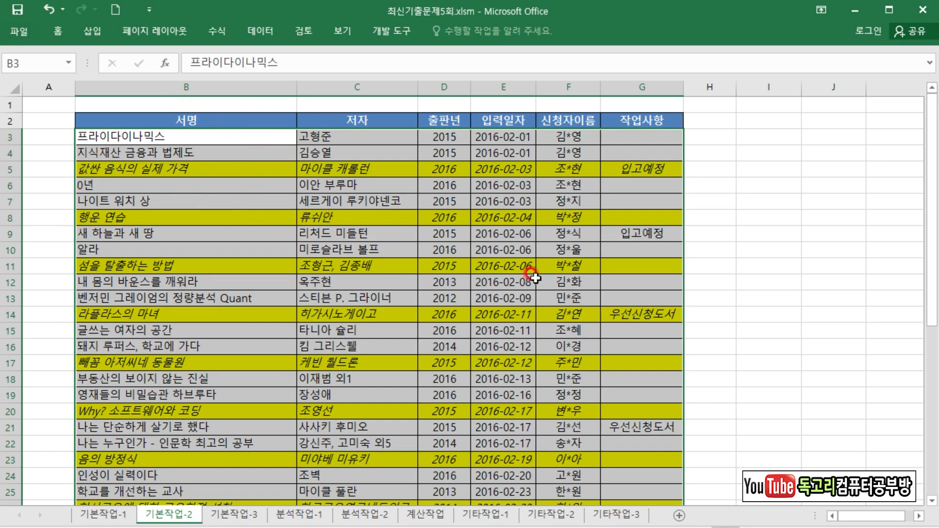
left_click(443, 251)
left_click(198, 105)
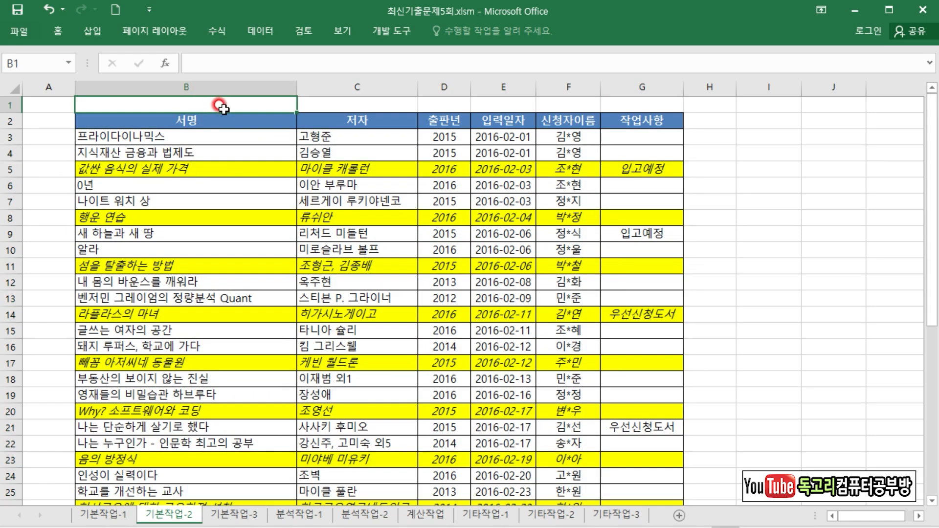
left_click(430, 215)
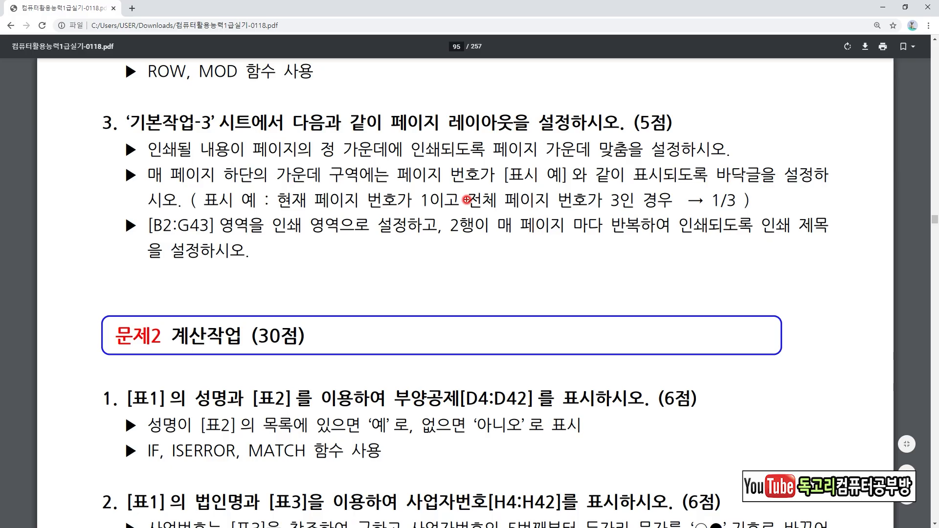
Read the page layout requirements for sheet 기본작업-3 in the exam PDF, covering page centering, footer, print area and print titles.
left_click_drag(389, 131, 507, 133)
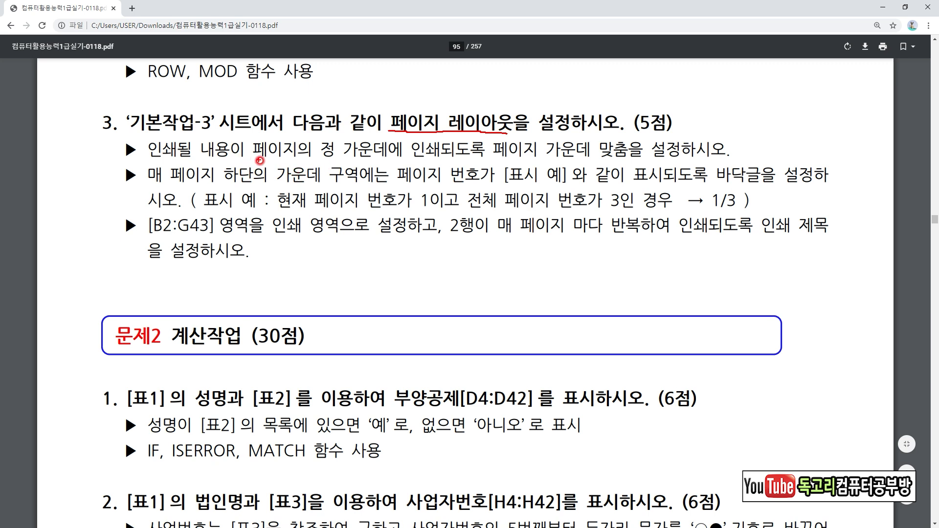
left_click_drag(271, 160, 376, 161)
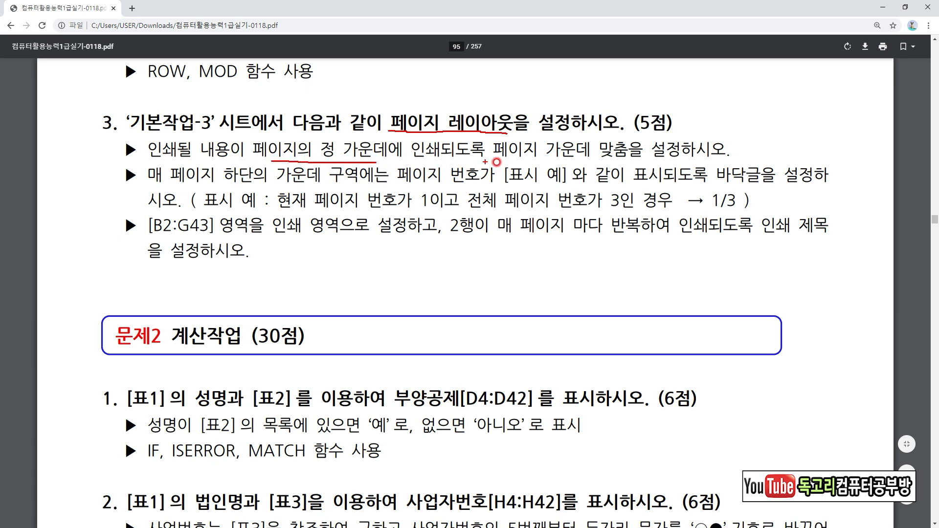
left_click_drag(556, 159, 619, 157)
left_click_drag(165, 188, 358, 187)
left_click_drag(425, 184, 499, 183)
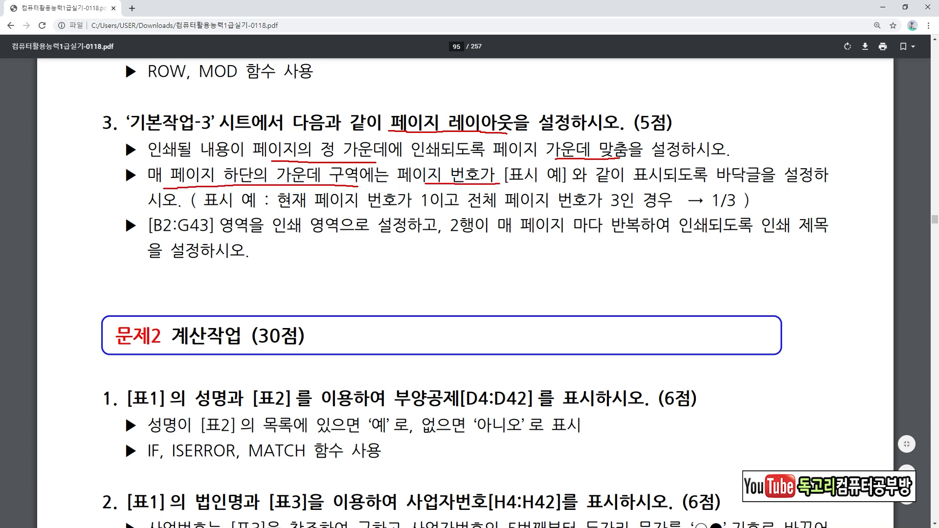
left_click_drag(292, 214, 431, 216)
left_click_drag(525, 213, 617, 213)
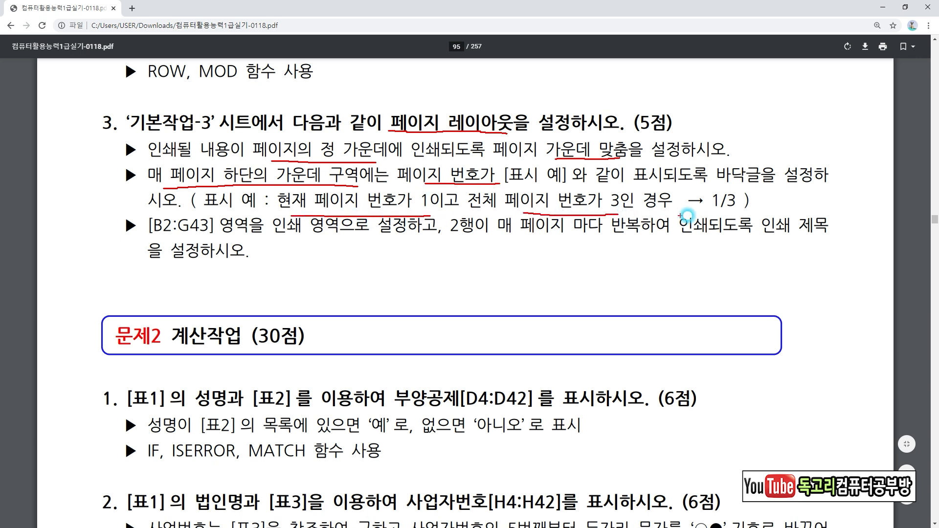
left_click_drag(705, 214, 749, 214)
left_click_drag(143, 230, 222, 236)
left_click_drag(295, 241, 353, 247)
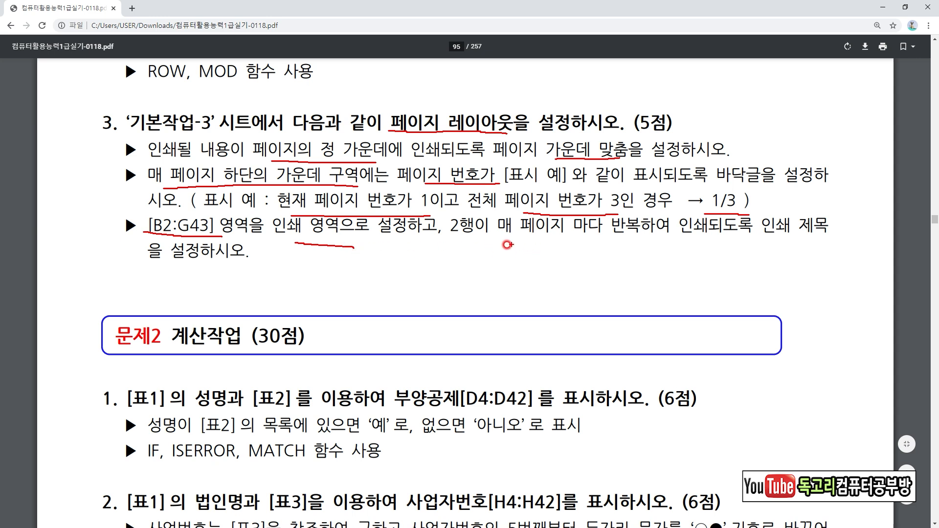
left_click_drag(441, 245, 509, 246)
left_click_drag(581, 246, 636, 247)
left_click_drag(698, 248, 746, 250)
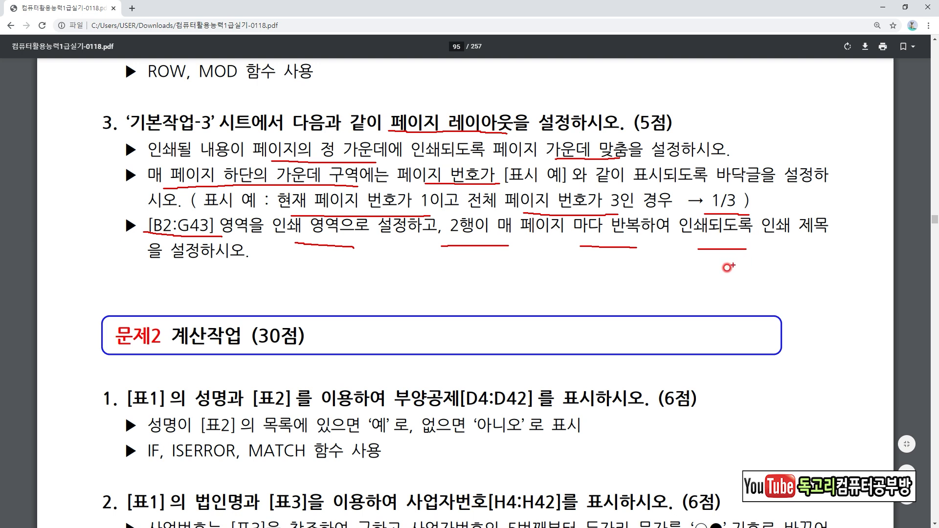
left_click_drag(192, 282, 215, 277)
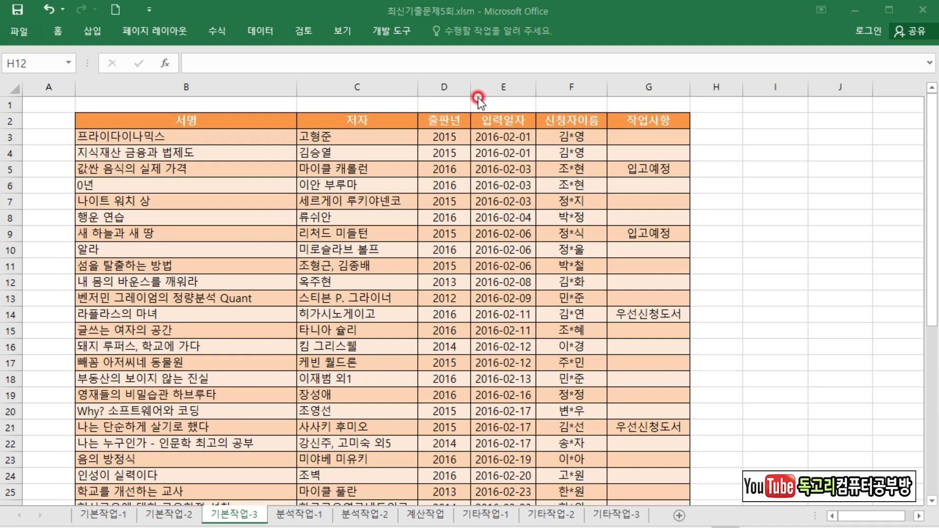
Open the page setup of sheet 기본작업-3 and center the page both horizontally (가로) and vertically (세로).
left_click(462, 228)
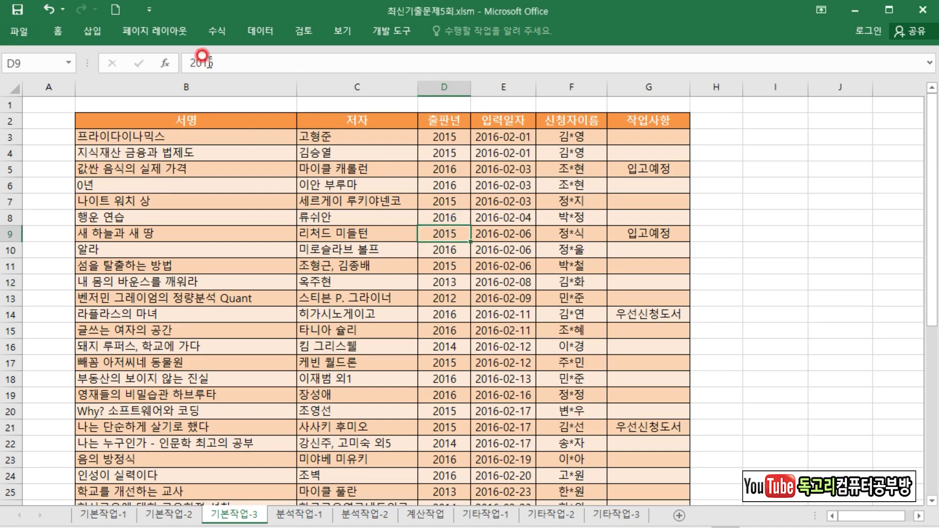
left_click(173, 36)
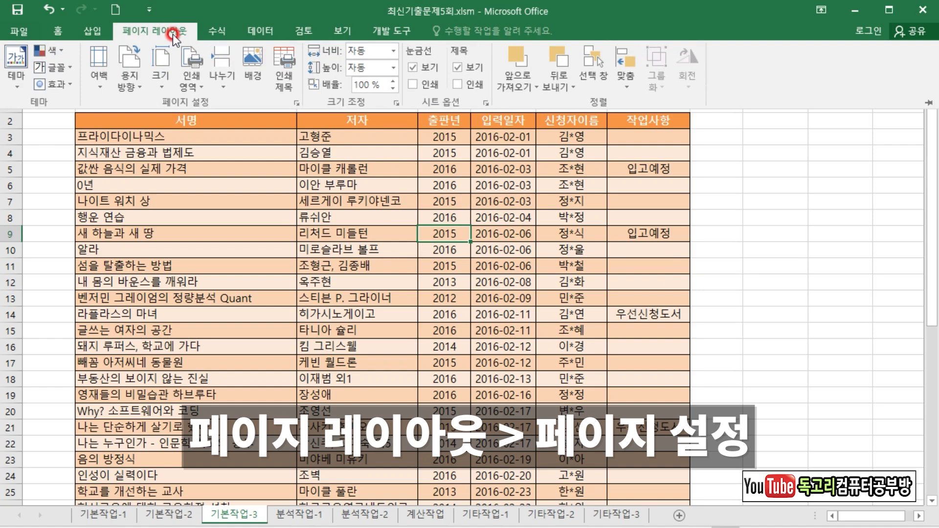
left_click(301, 105)
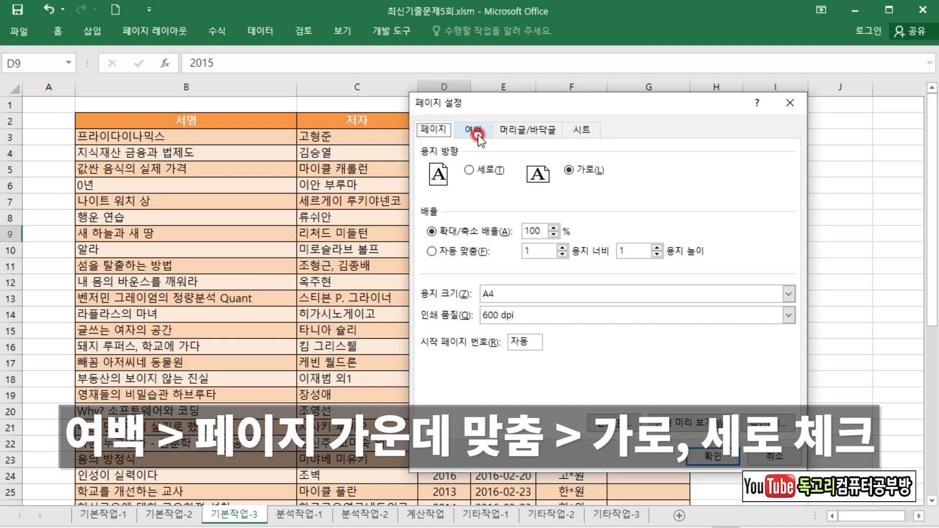
left_click(478, 133)
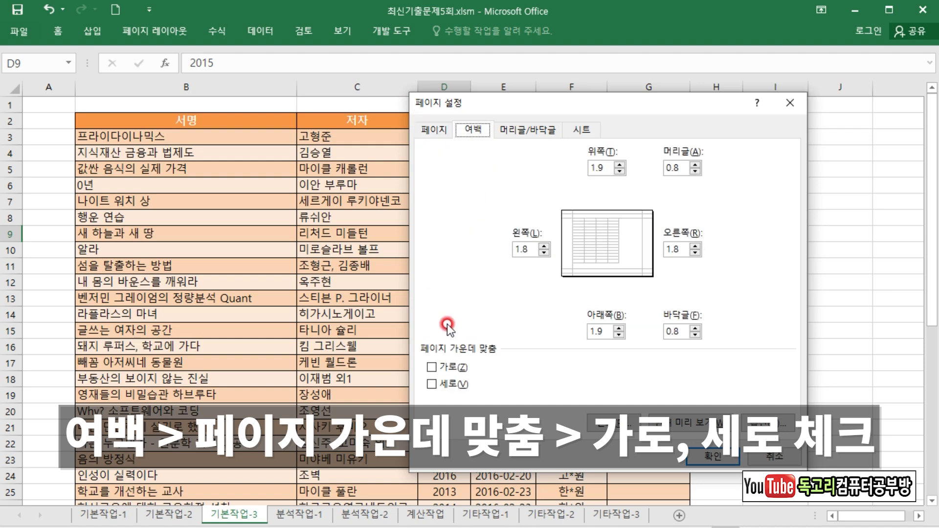
left_click(446, 367)
left_click(449, 384)
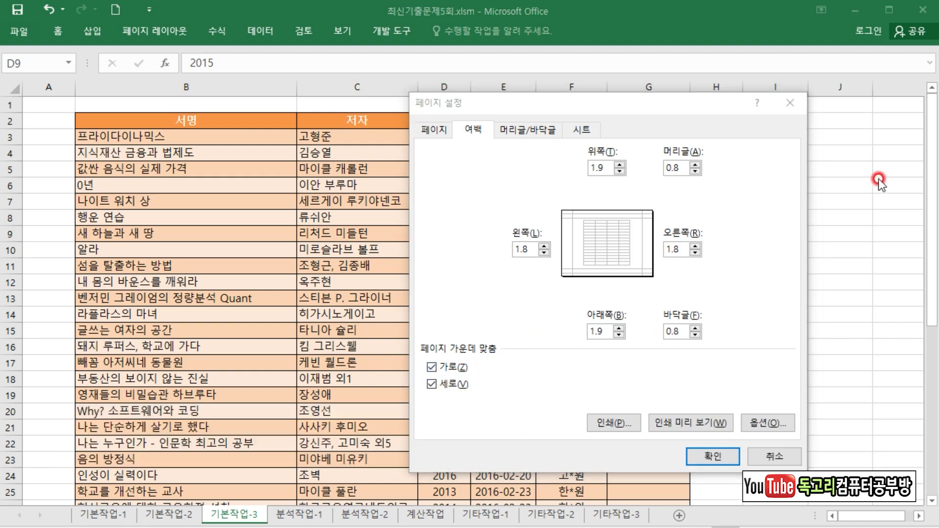
Create a custom footer whose center section holds the page number, a slash and the total page count: &[페이지 번호]/&[전체 페이지 수].
left_click(531, 130)
left_click(646, 245)
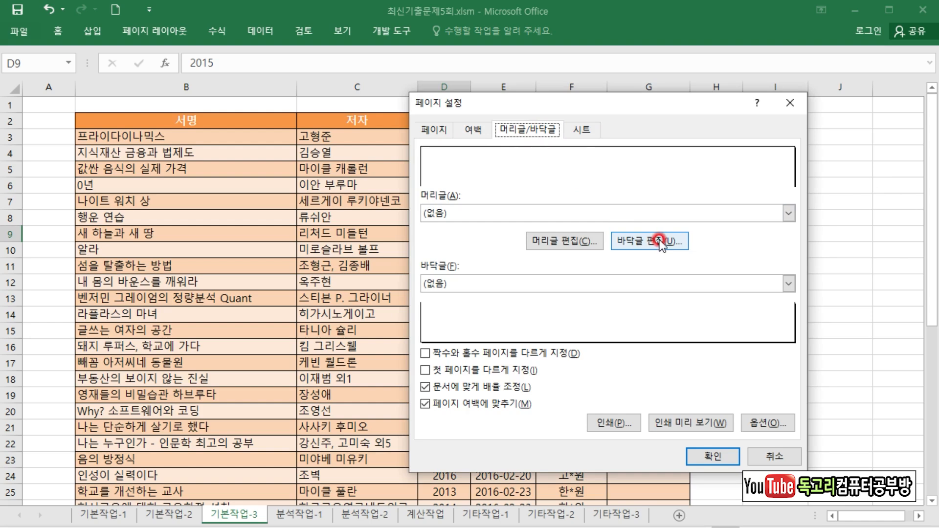
left_click(660, 241)
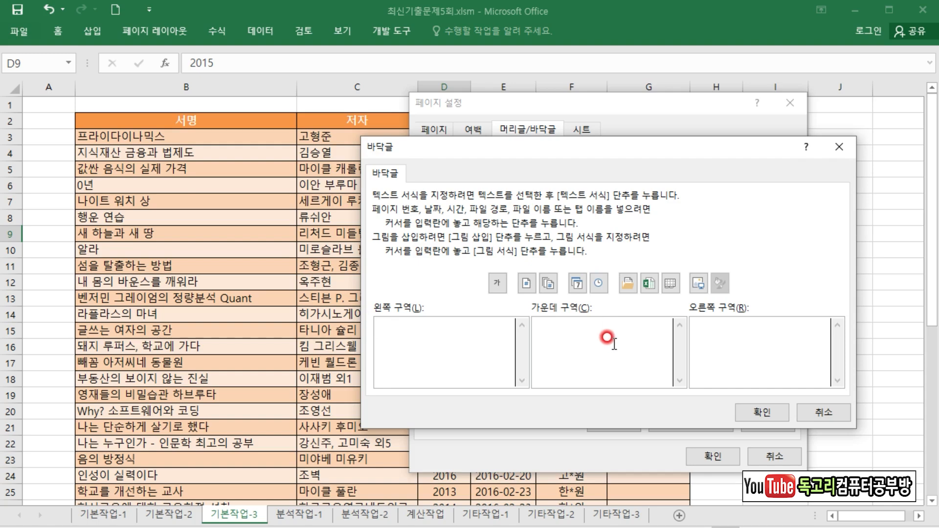
left_click(527, 284)
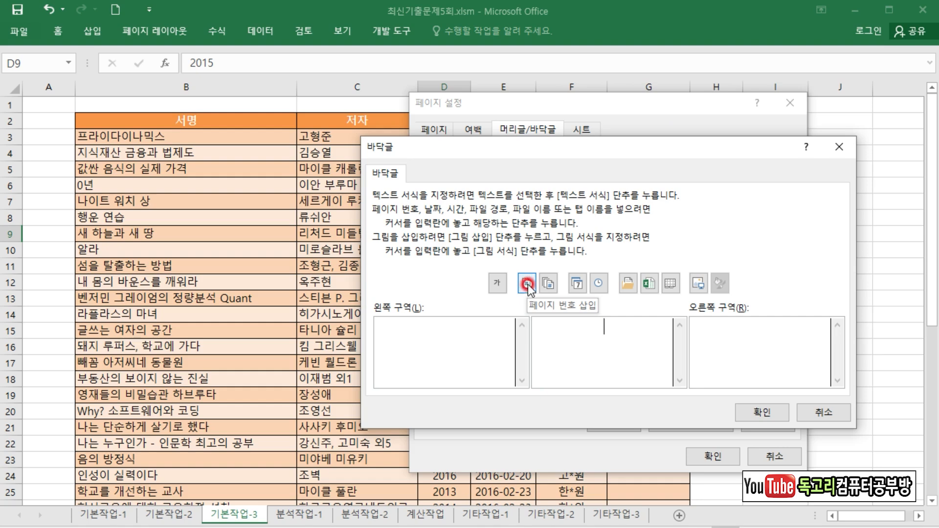
left_click(530, 287)
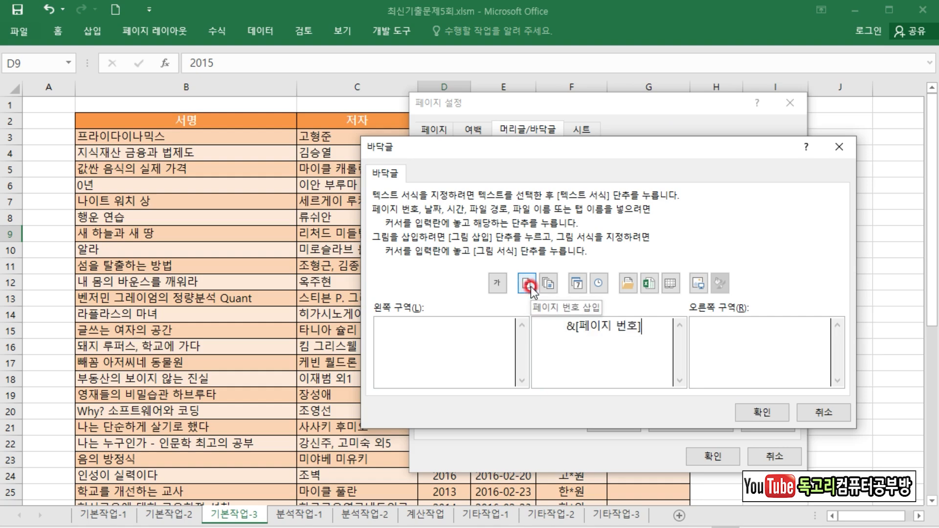
type("/")
left_click(548, 284)
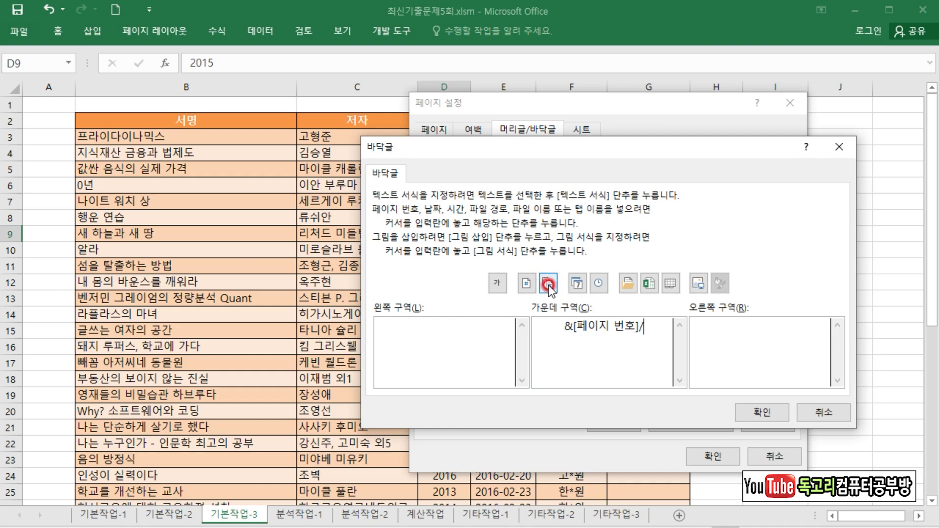
left_click(551, 288)
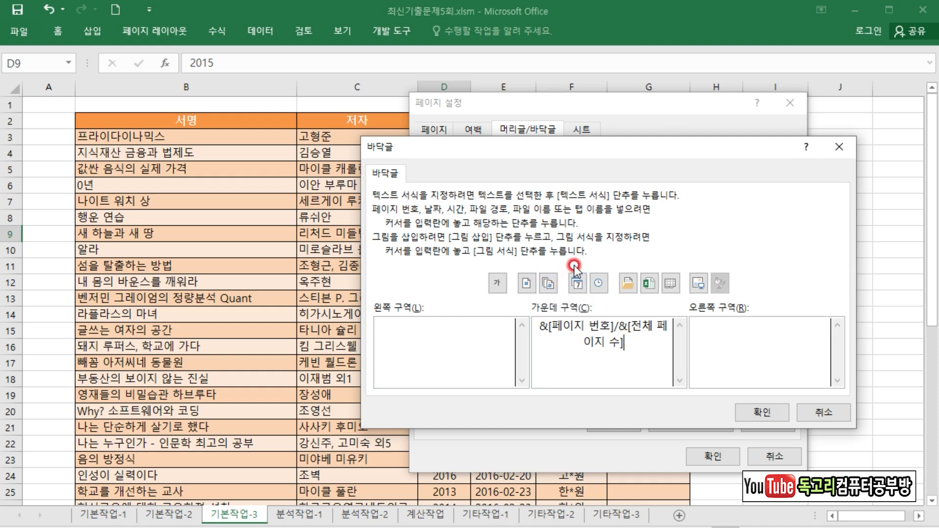
left_click(762, 413)
Set the print area to B2:G43 with row 2 ($2:$2) repeating as the print title, and apply the page setup.
left_click(583, 132)
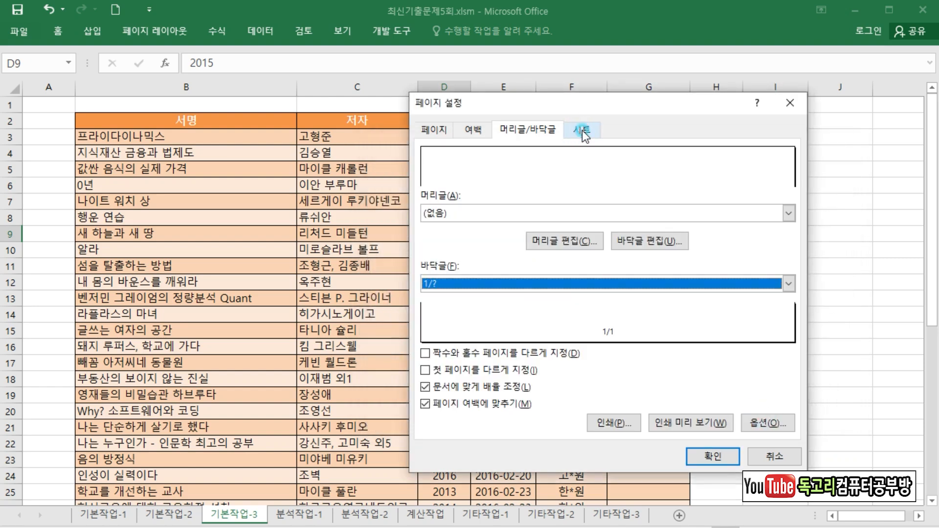
left_click(489, 154)
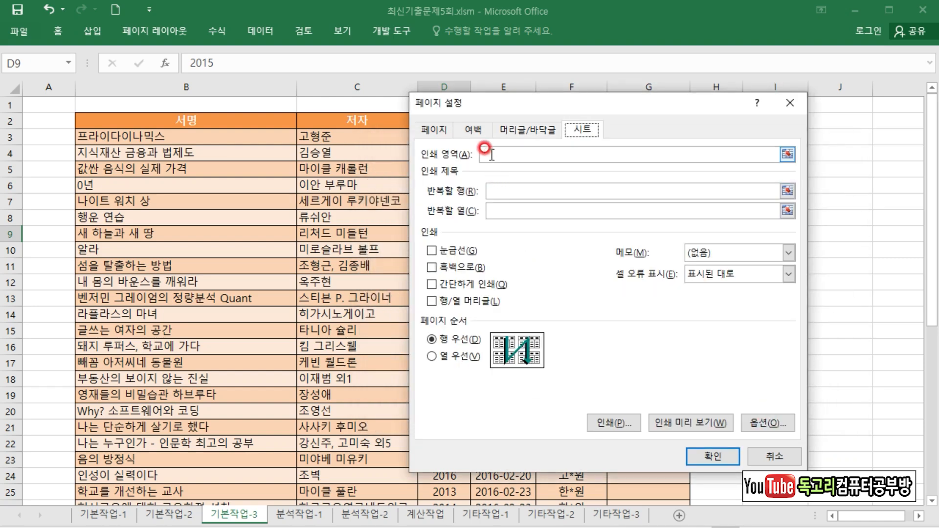
left_click(492, 155)
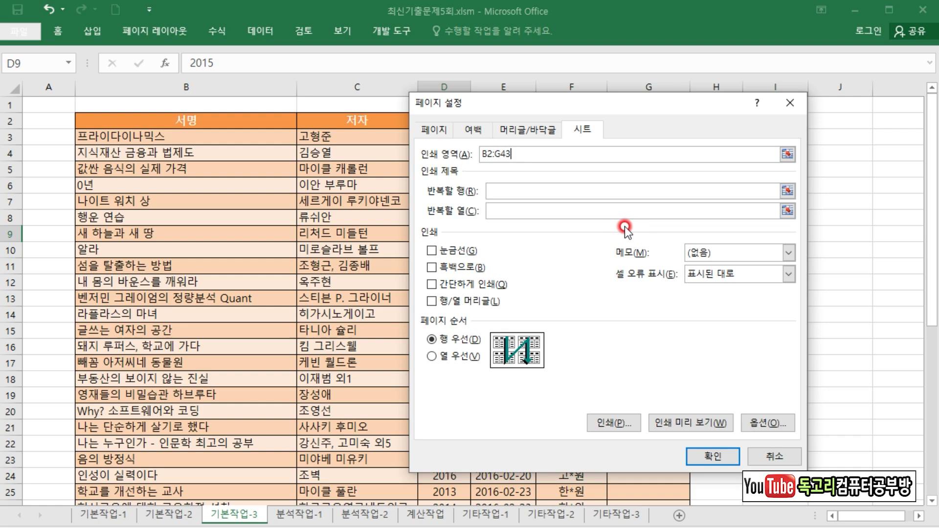
left_click(500, 191)
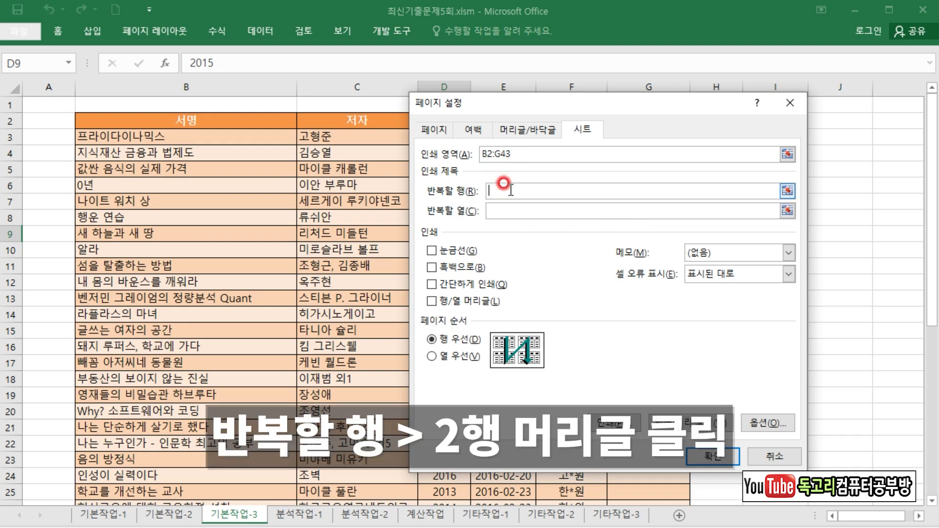
left_click(10, 122)
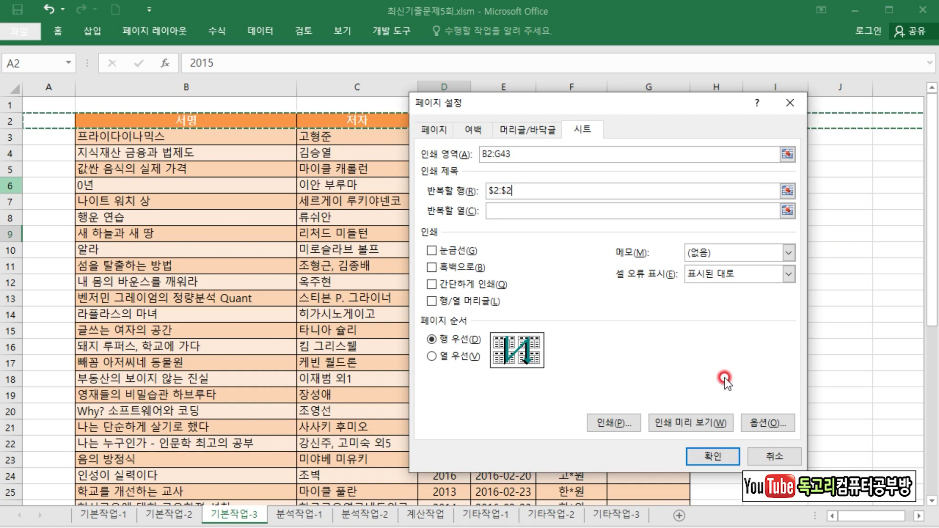
left_click(706, 456)
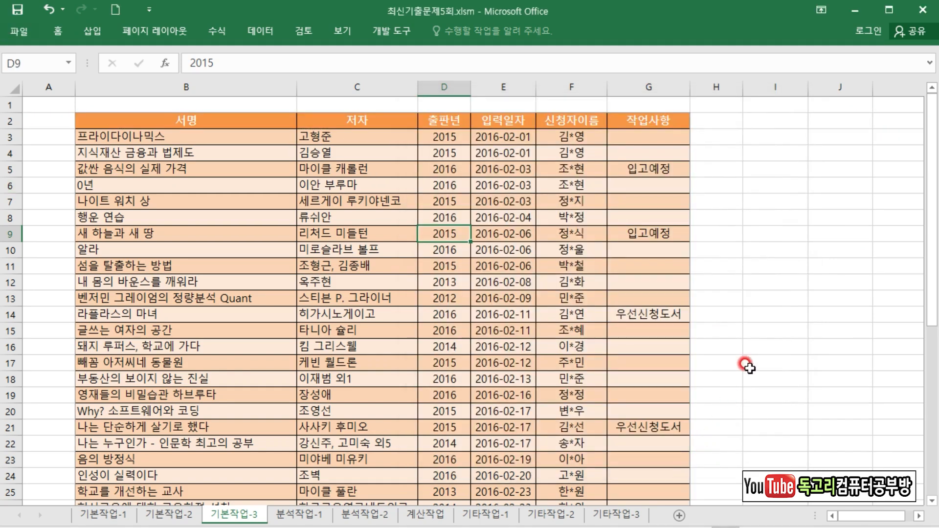
left_click(746, 362)
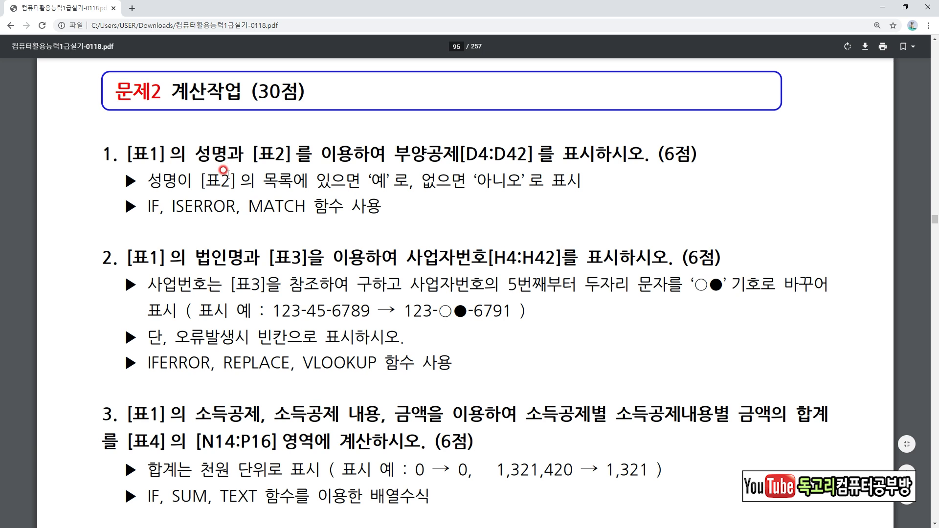
In the exam PDF, read and mark the requirements of calculation question 1 for 부양공제 in D4:D42.
left_click_drag(394, 169, 467, 168)
mouse_move(159, 193)
left_mouse_down()
mouse_move(381, 196)
mouse_move(398, 170)
mouse_move(389, 192)
left_mouse_up()
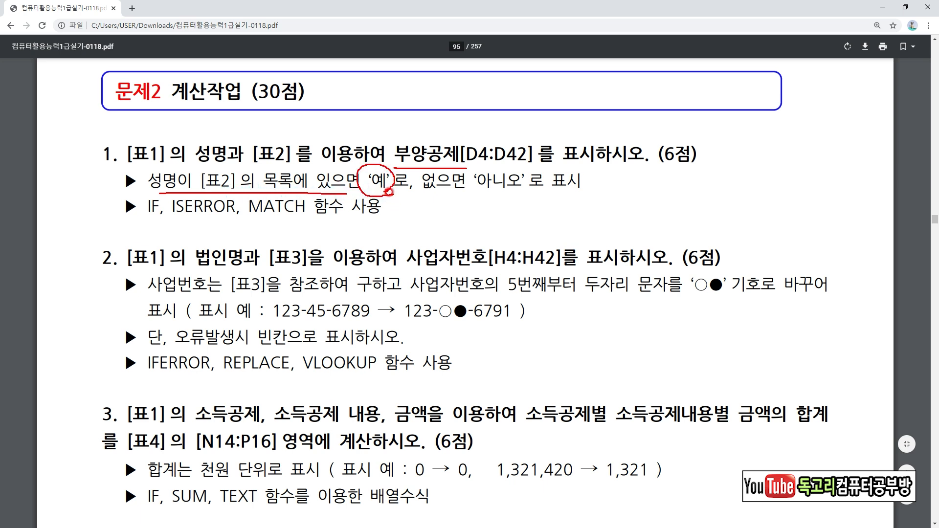
left_click_drag(457, 198, 525, 198)
left_click_drag(525, 198, 525, 198)
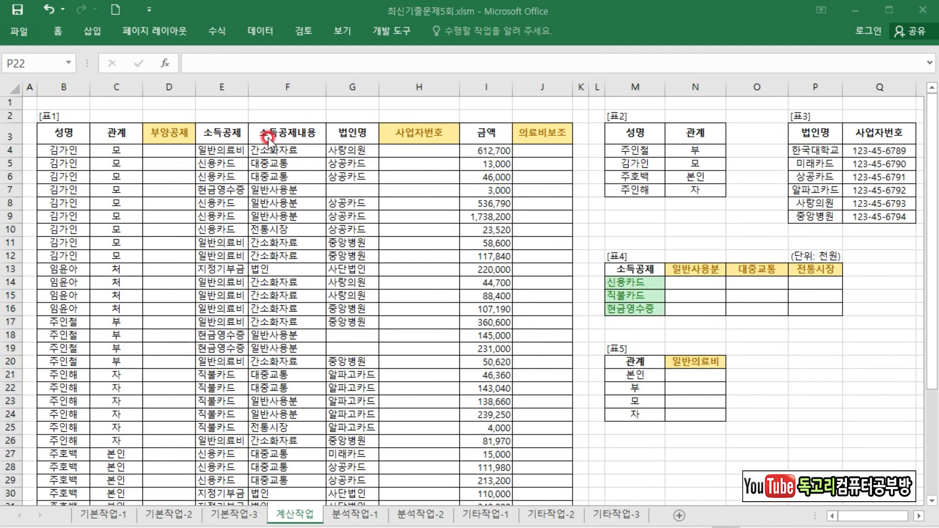
Start a MATCH function in cell D4 on sheet 계산작업 with B4 as the lookup value.
left_click(162, 153)
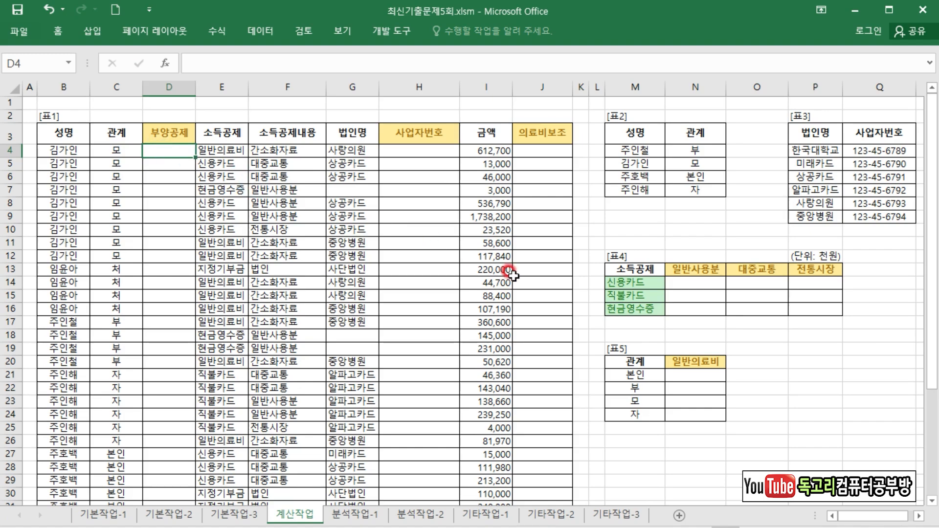
type("=")
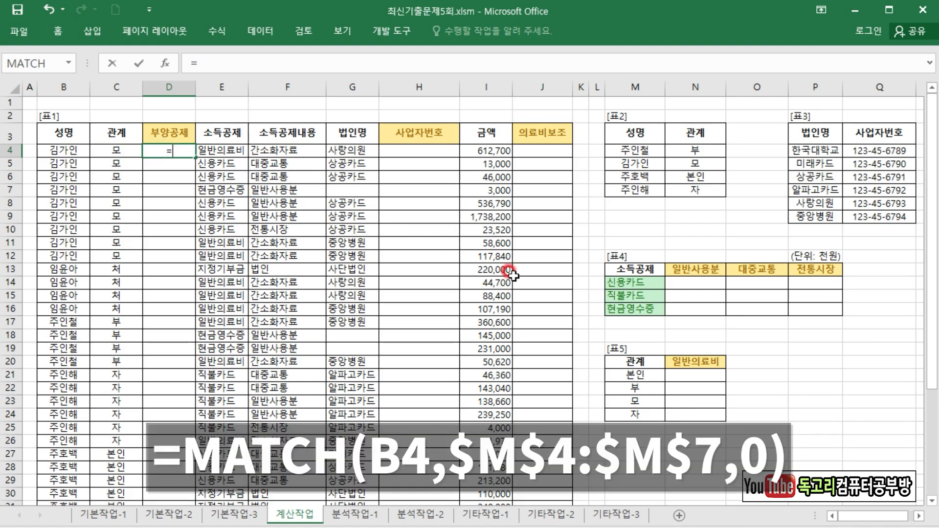
type("MA")
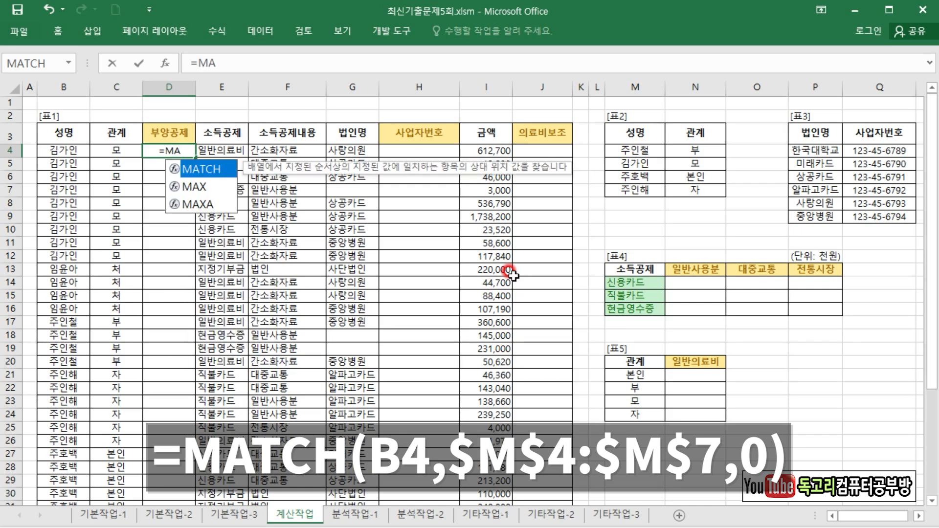
key("Tab")
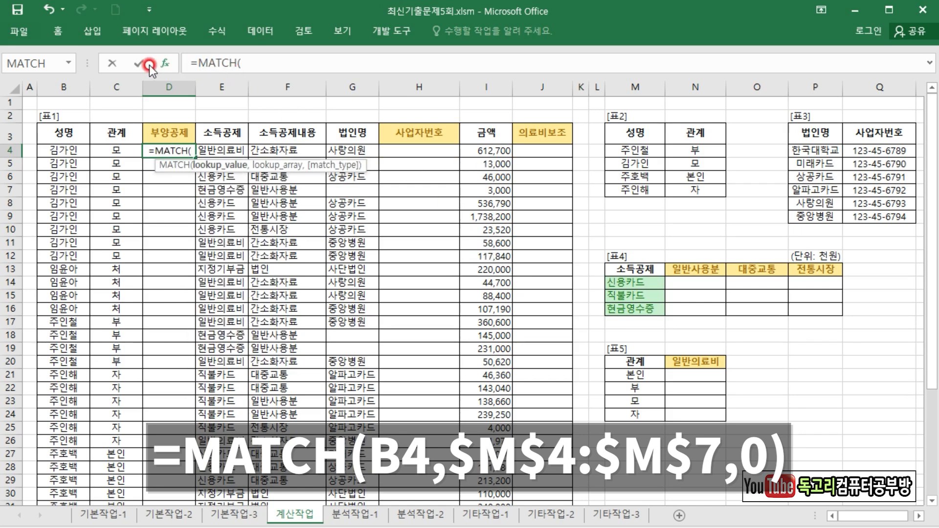
left_click(165, 63)
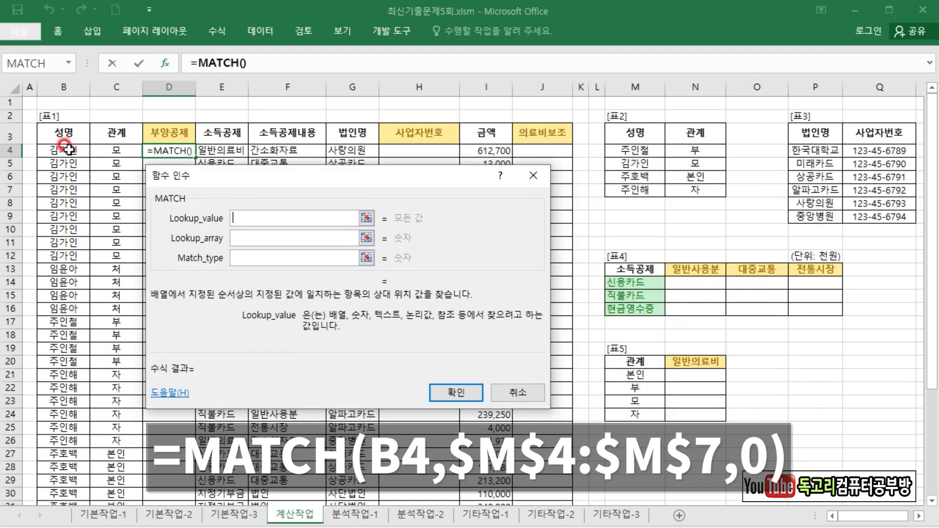
left_click(68, 150)
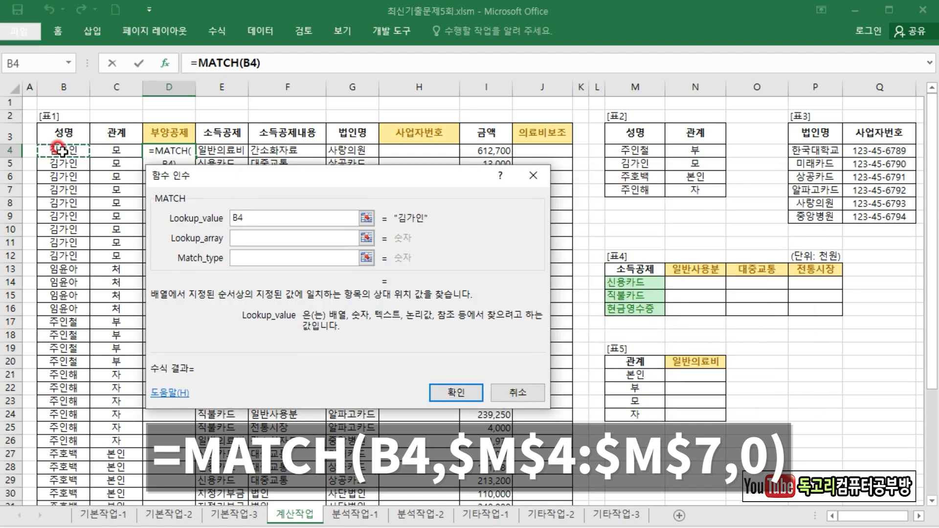
Complete the MATCH function with the absolute lookup array $M$4:$M$7 and match type 0.
left_click(244, 238)
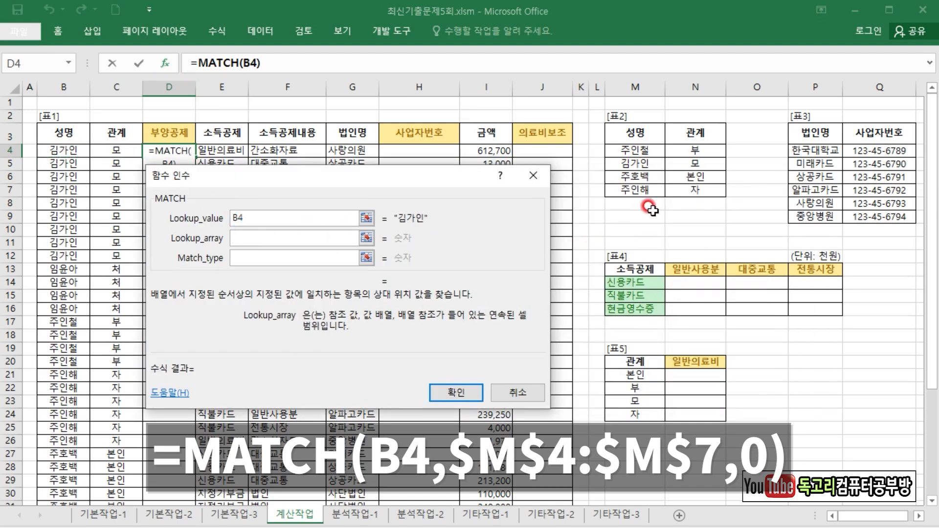
left_click_drag(642, 148, 644, 191)
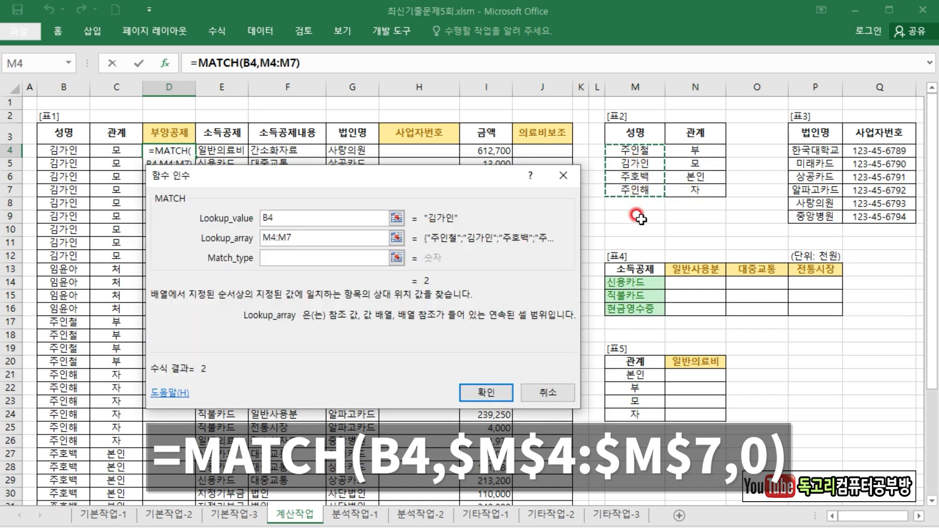
key("F4")
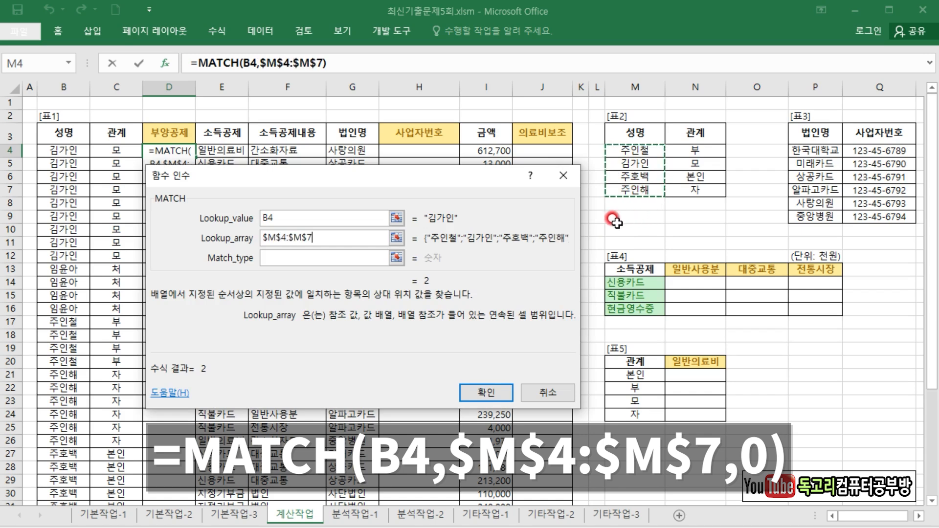
left_click(317, 258)
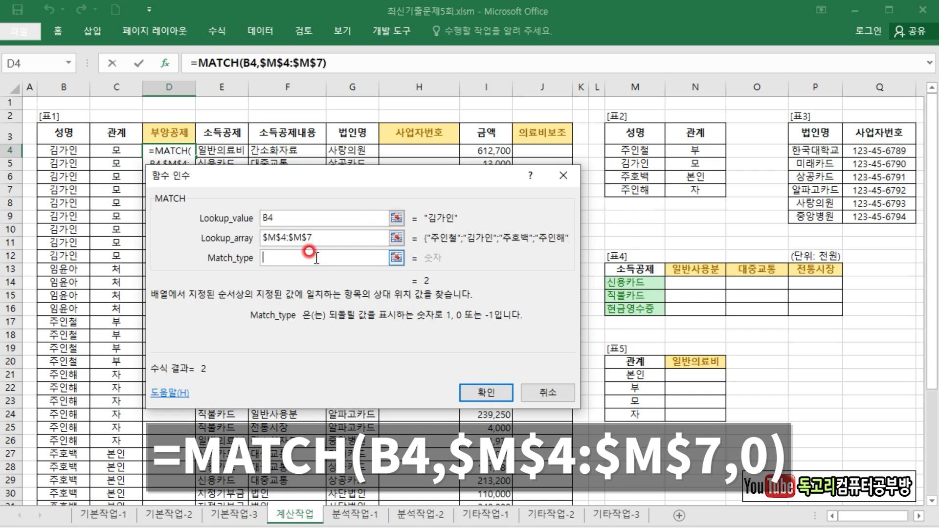
type("0")
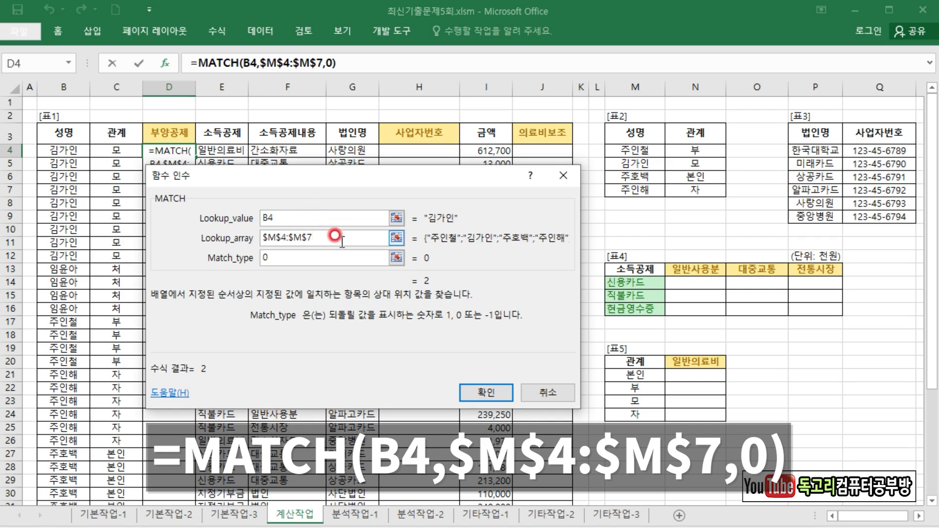
left_click(496, 397)
Cut the MATCH expression out of D4's formula, keeping the equals sign, and start an IF function in its place.
left_click_drag(197, 62, 355, 62)
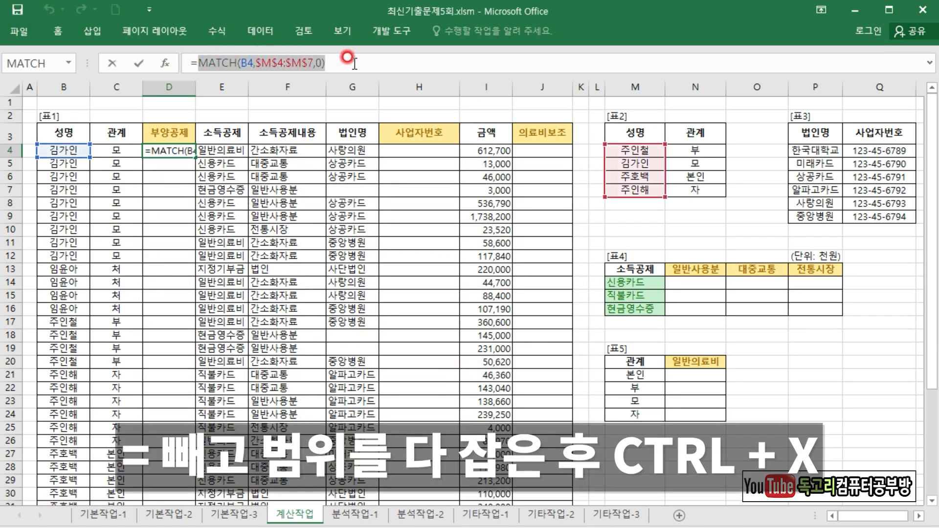
key("ctrl+x")
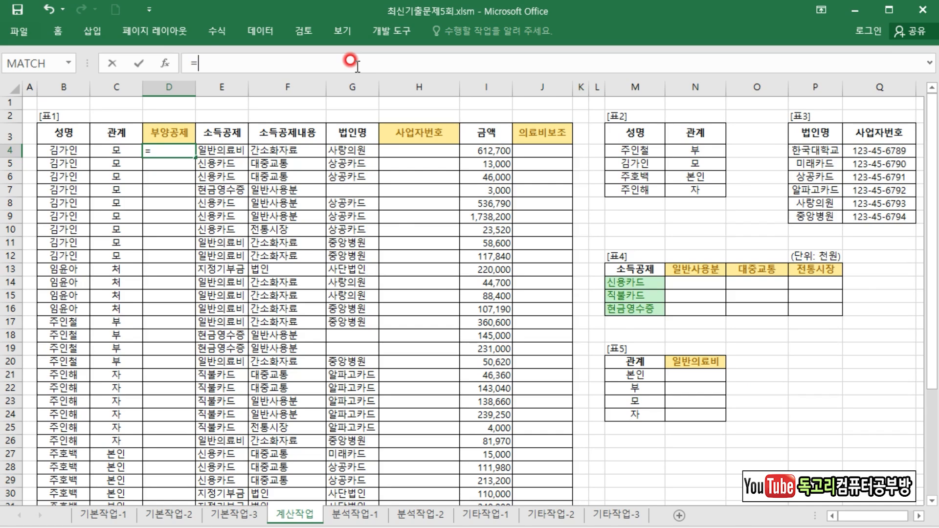
type("IF")
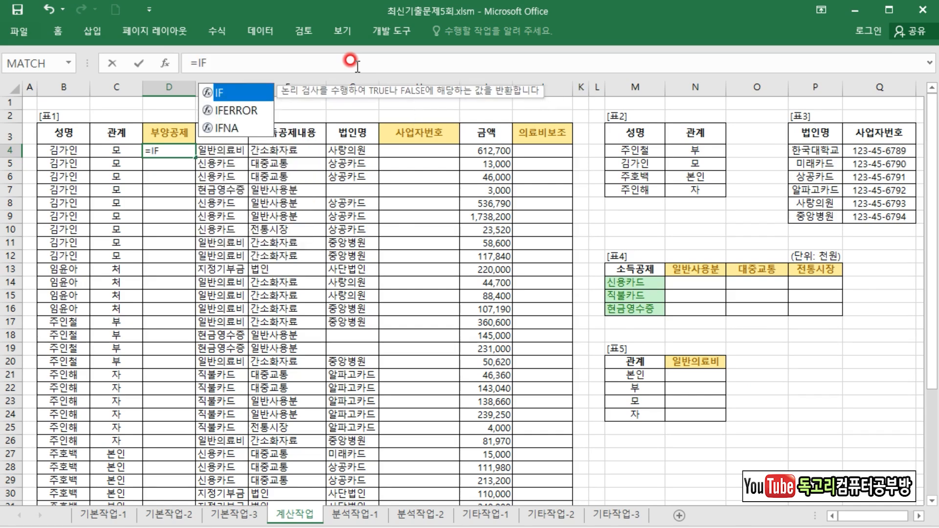
type("(")
left_click(166, 61)
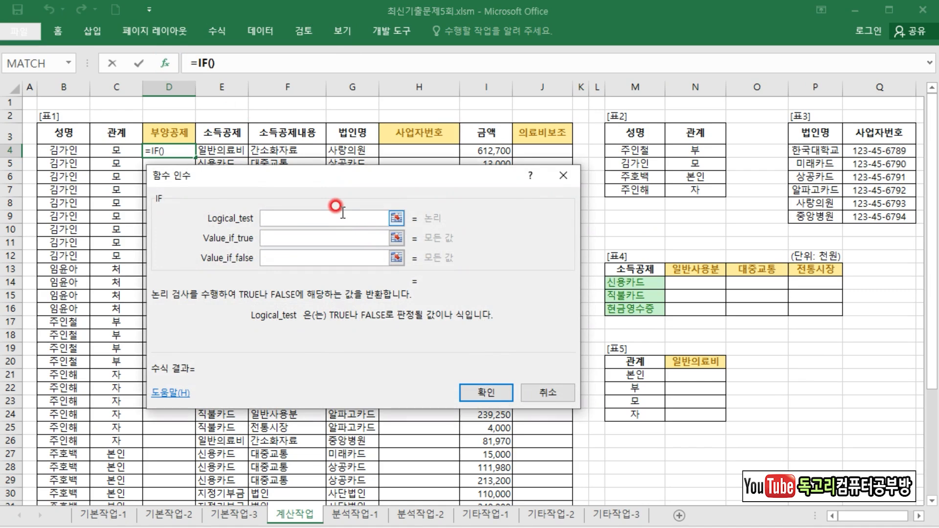
Set the IF function's logical test to ISERROR wrapped around the cut expression MATCH(B4,$M$4:$M$7,0).
type("ISERROR(")
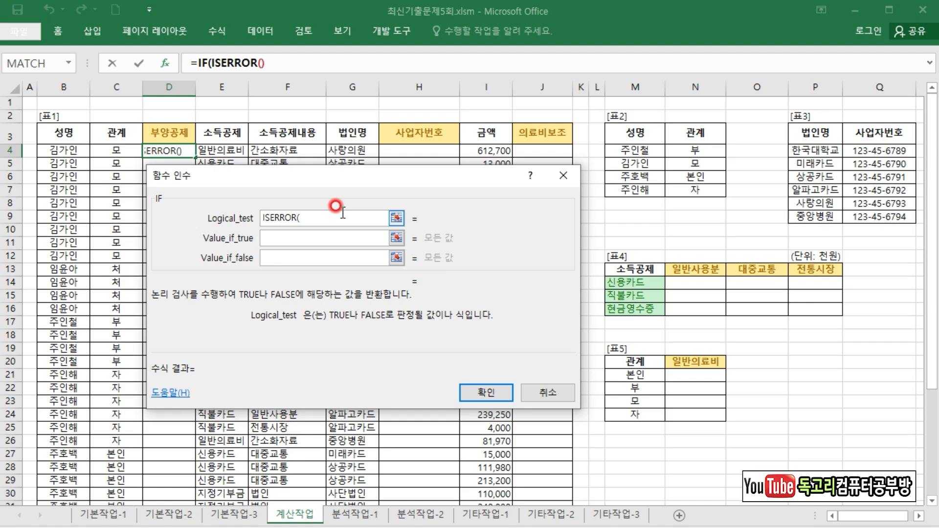
key("ctrl+v")
type(")")
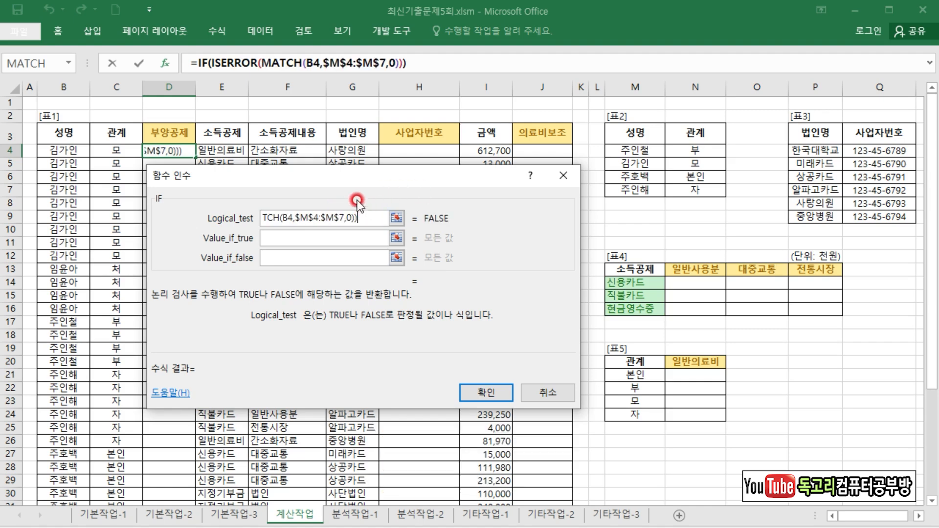
left_click_drag(220, 76, 389, 72)
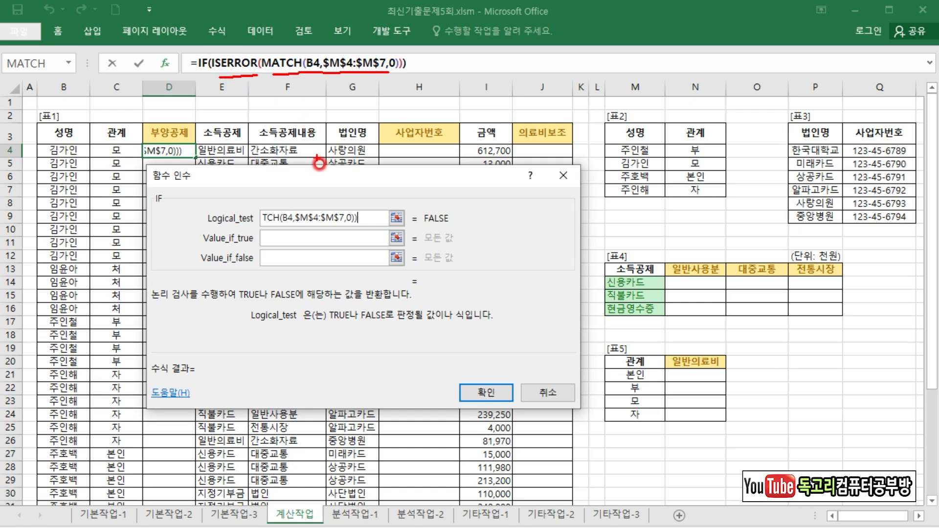
left_click_drag(275, 232, 297, 231)
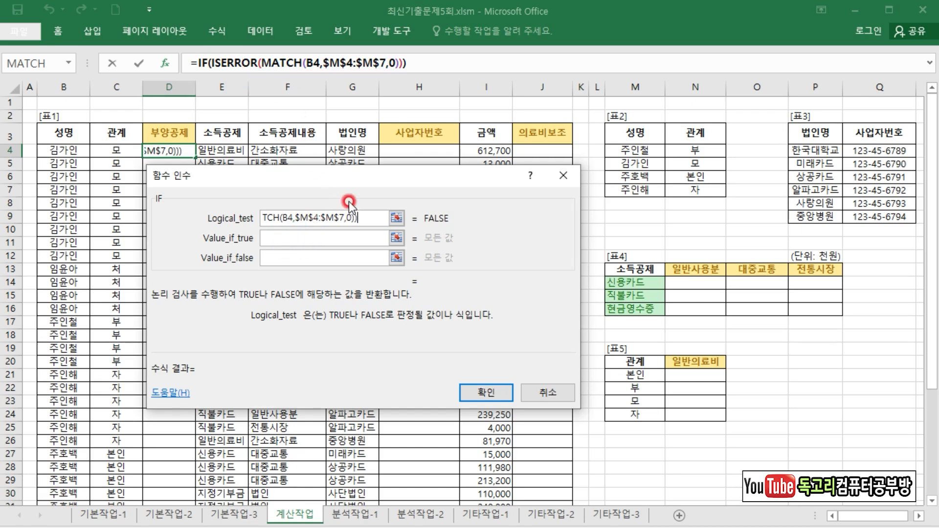
Return "아니오" if the test is true and "예" if false, then fill the formula down the 부양공제 column.
left_click(310, 237)
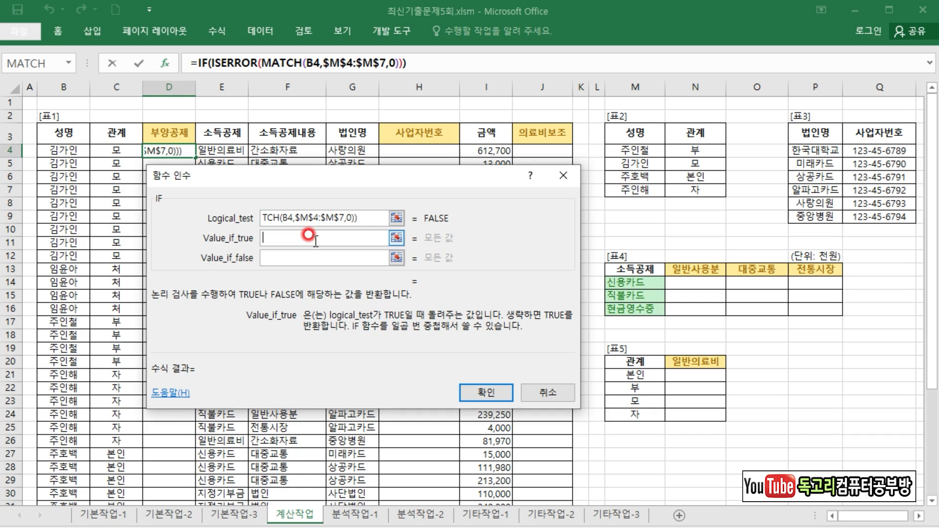
type("아니오")
key("Tab")
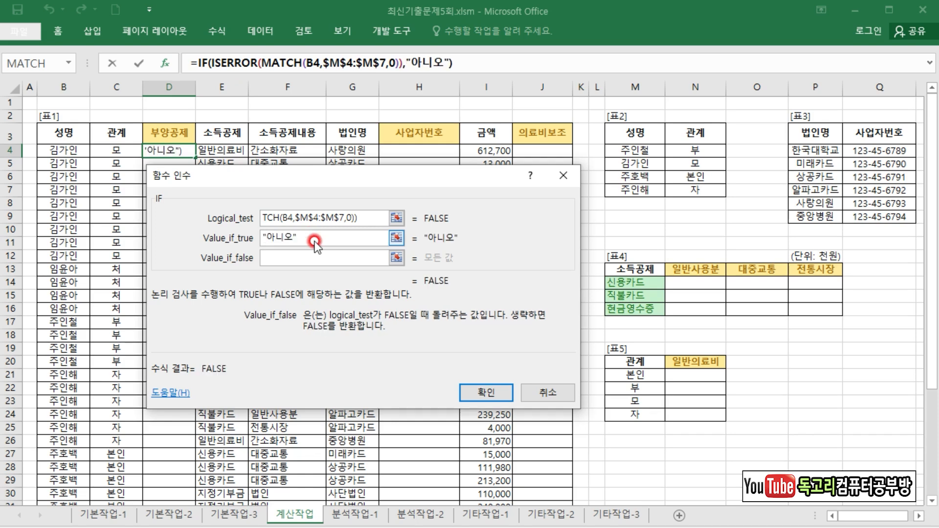
type("예")
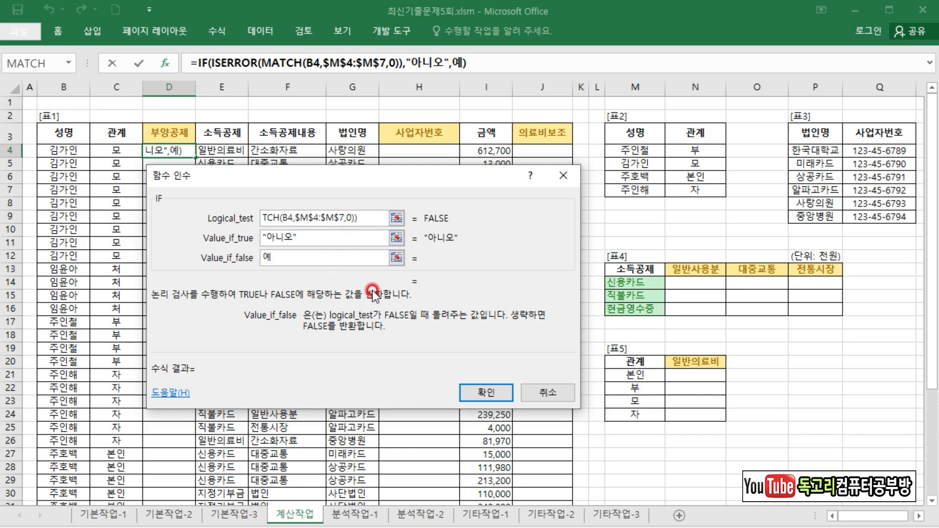
left_click(493, 397)
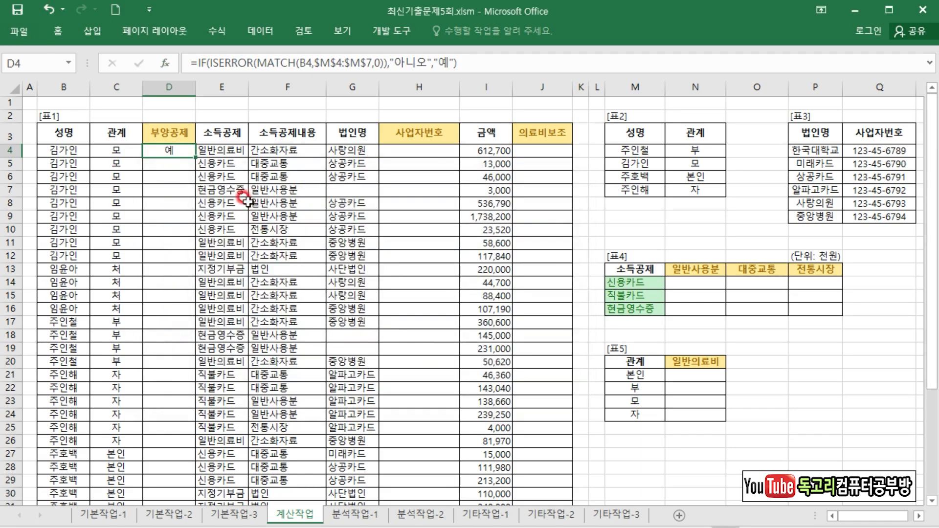
double_click(195, 157)
left_click(284, 227)
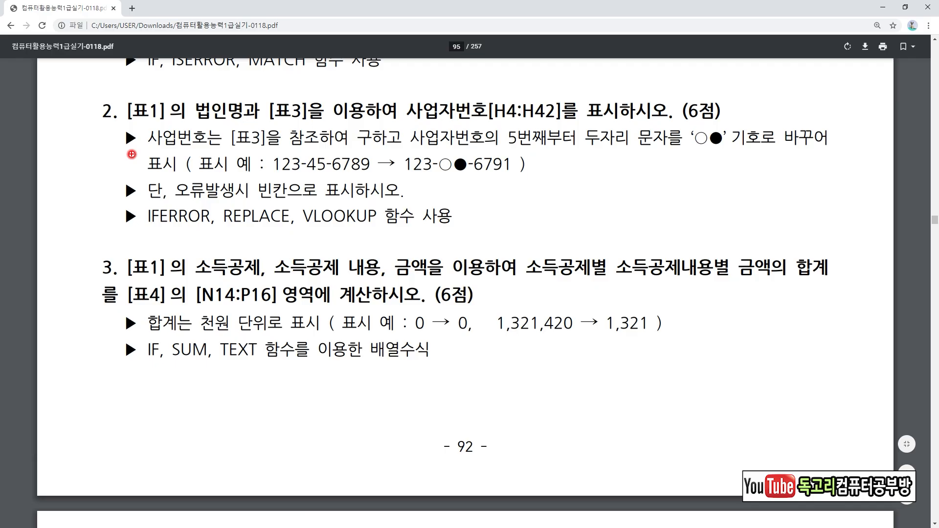
In the exam PDF, read and mark the requirements of calculation question 2 for 사업자번호 in H4:H42.
left_click_drag(205, 122, 321, 123)
left_click_drag(392, 122, 482, 122)
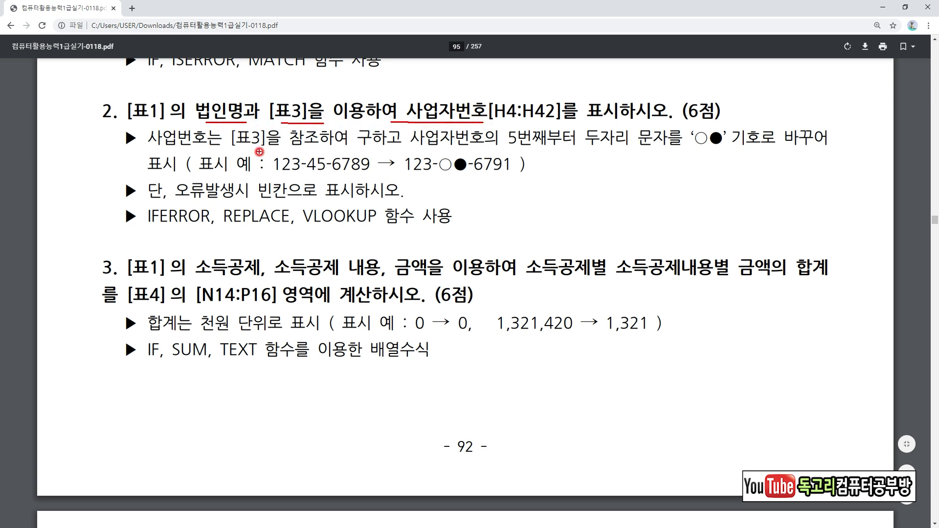
left_click_drag(234, 149, 303, 150)
mouse_move(513, 151)
left_mouse_down()
mouse_move(681, 150)
mouse_move(688, 140)
mouse_move(734, 147)
mouse_move(727, 153)
left_mouse_up()
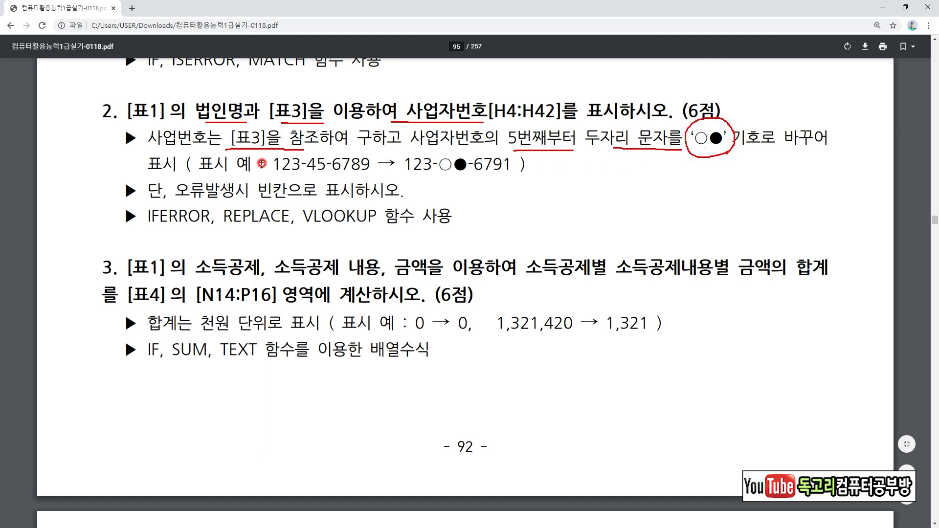
left_click_drag(166, 201, 339, 205)
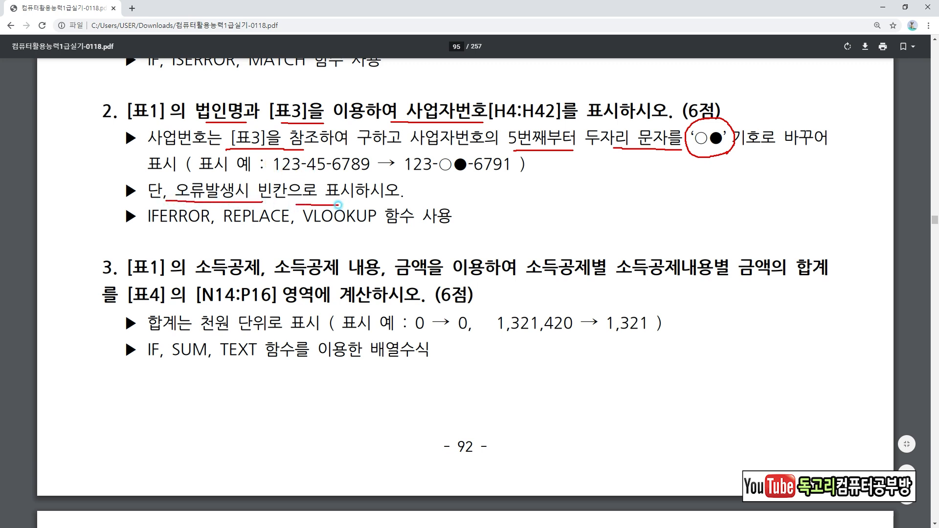
left_click_drag(157, 218, 375, 229)
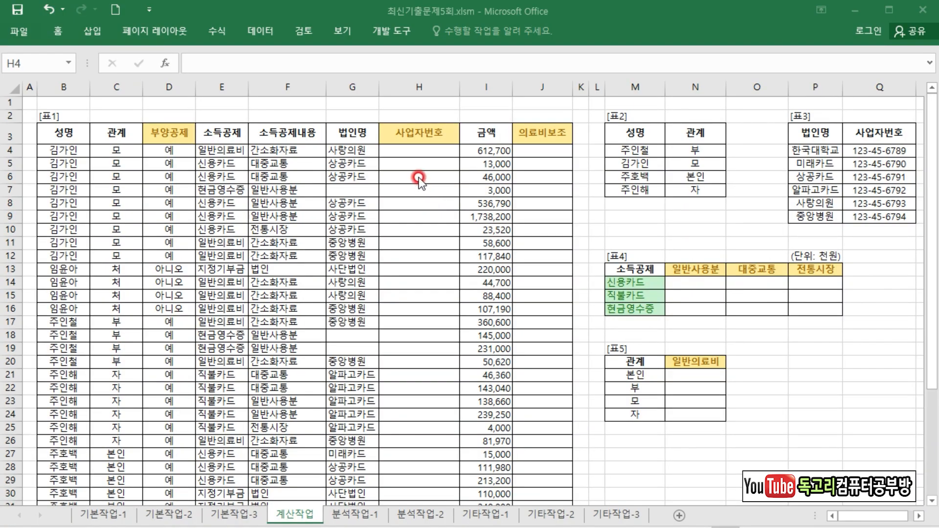
Start a VLOOKUP function in cell H4 on sheet 계산작업 with lookup value G4 and absolute table array $P$4:$Q$9.
left_click(433, 150)
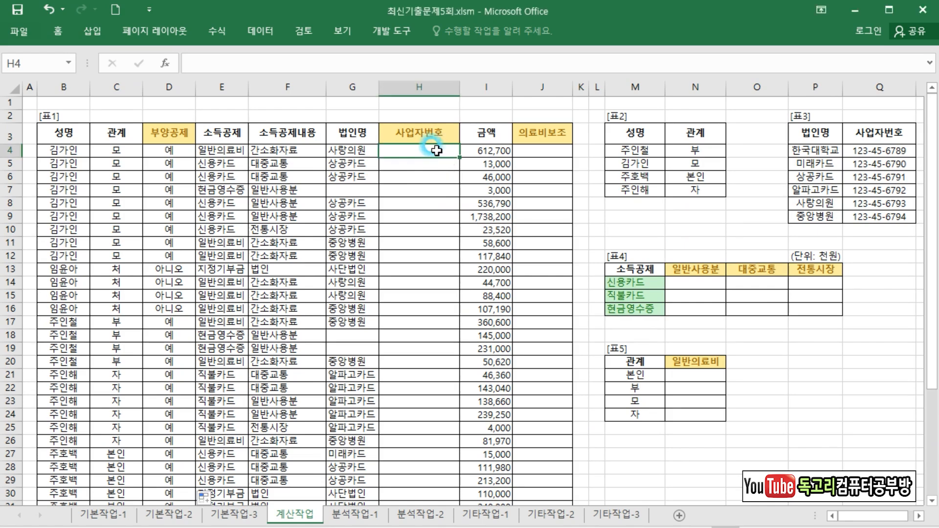
type("=")
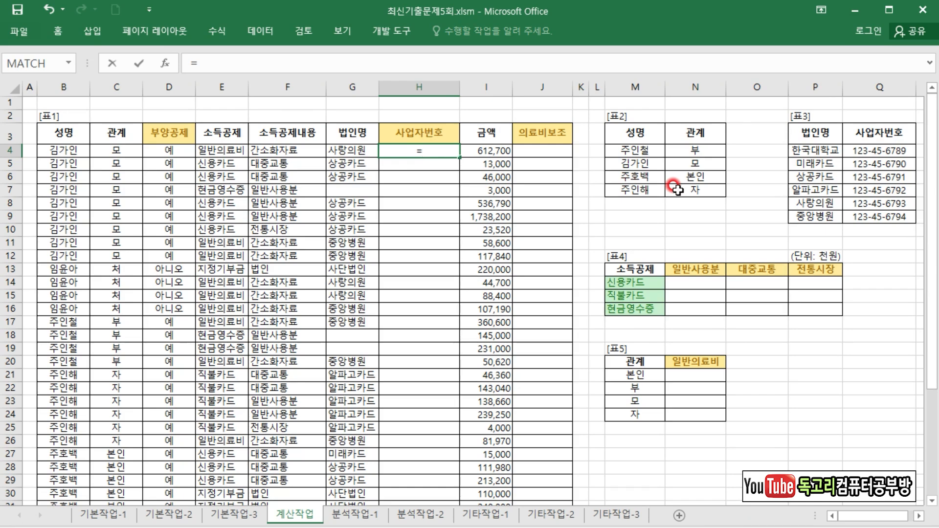
type("VLOOKUP(")
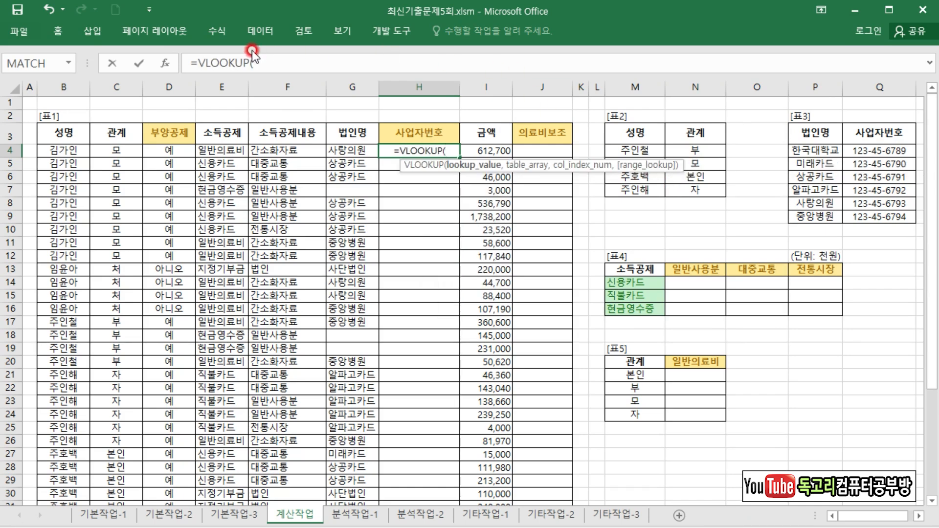
left_click(161, 63)
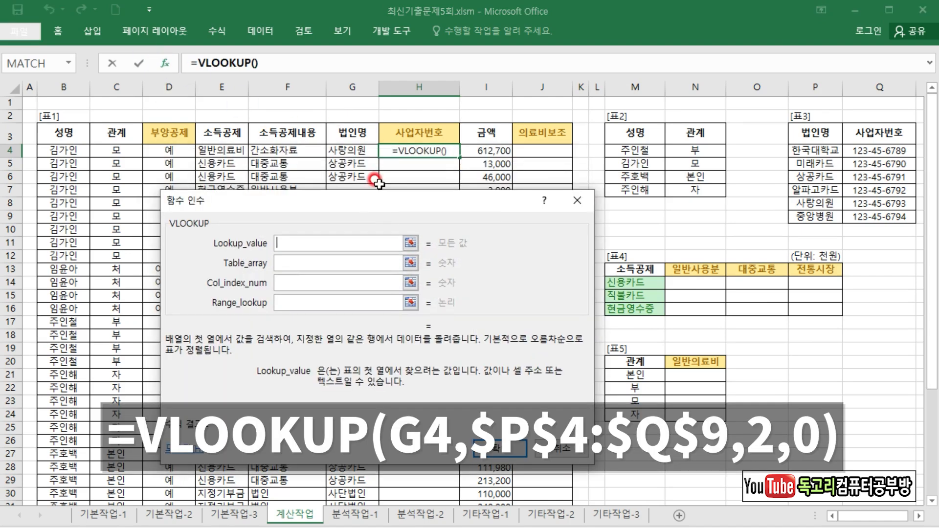
left_click(348, 150)
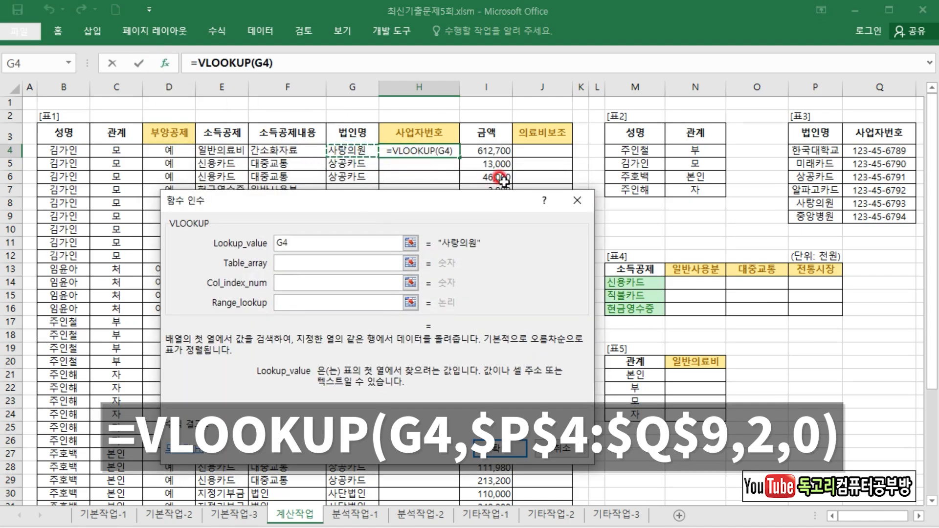
left_click(316, 263)
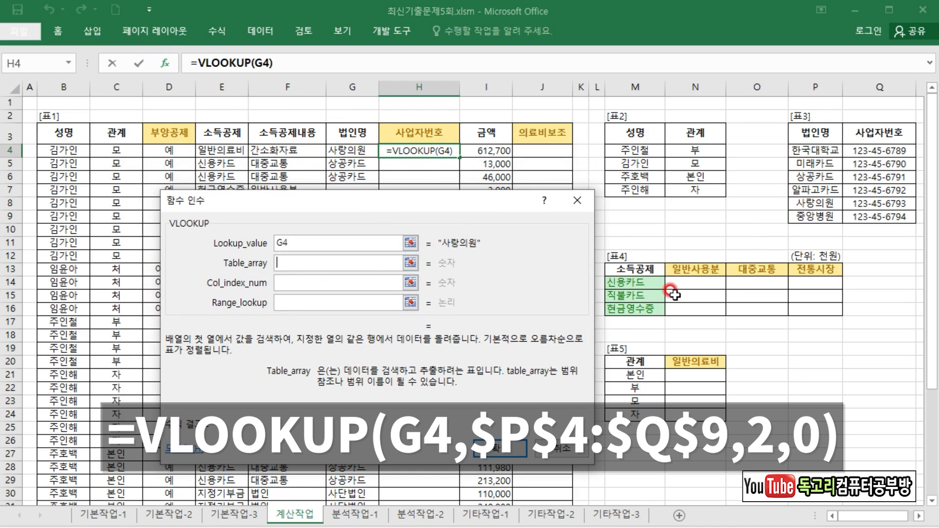
left_click(820, 149)
left_click_drag(820, 150, 884, 217)
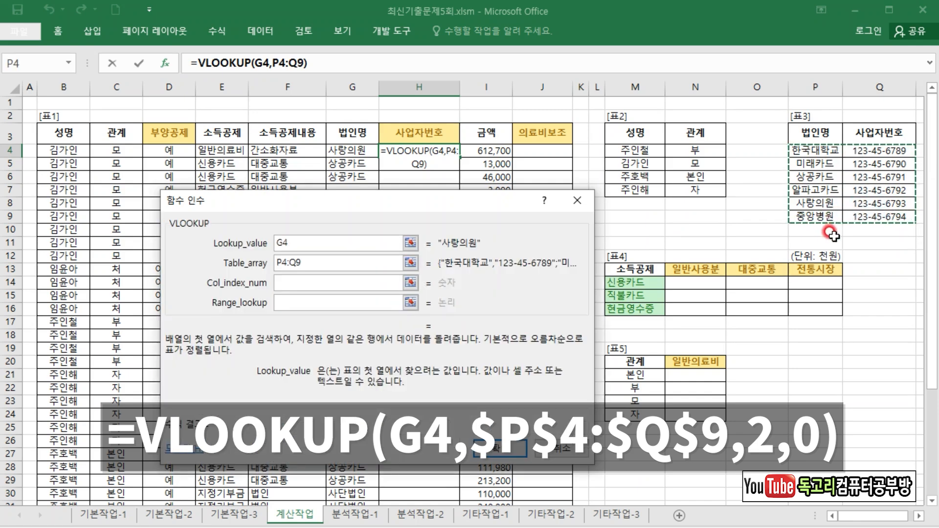
key("F4")
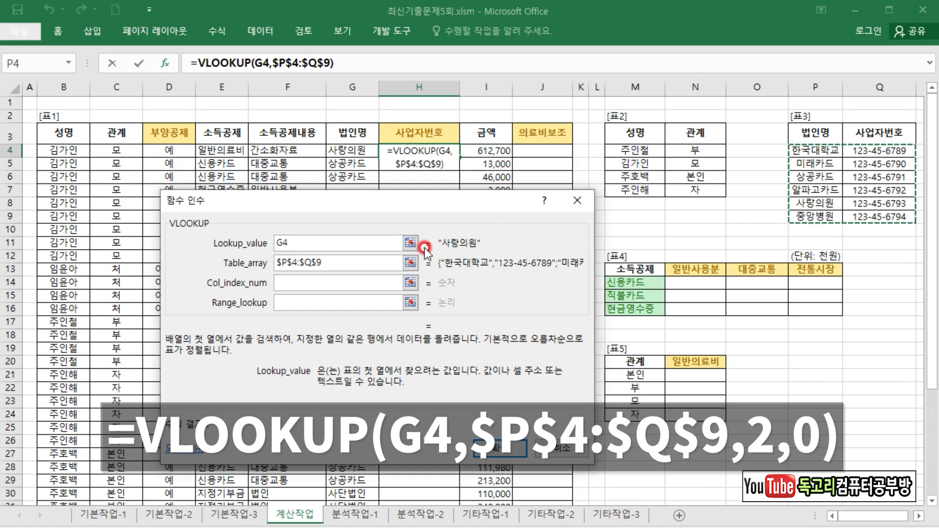
Complete the VLOOKUP function with column index 2 and range lookup 0 for an exact match.
left_click(351, 282)
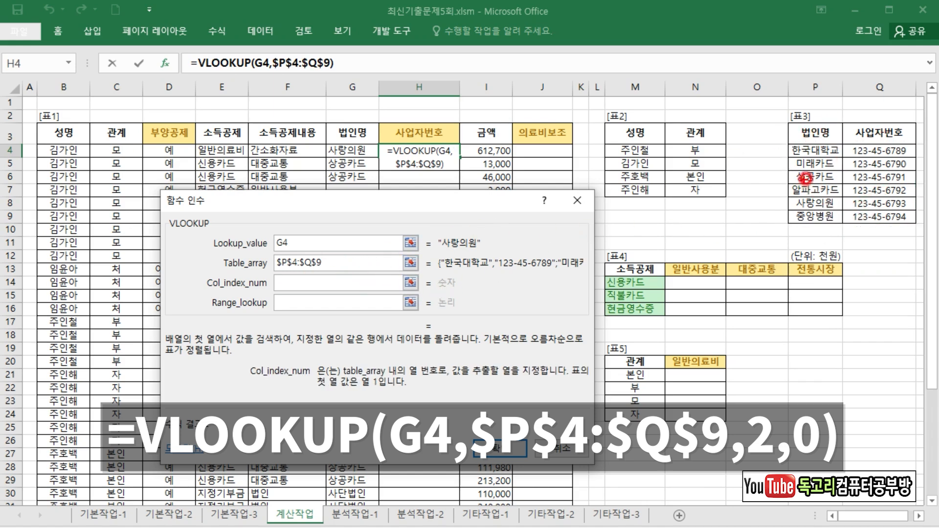
left_click_drag(814, 139, 822, 181)
left_click_drag(893, 139, 900, 183)
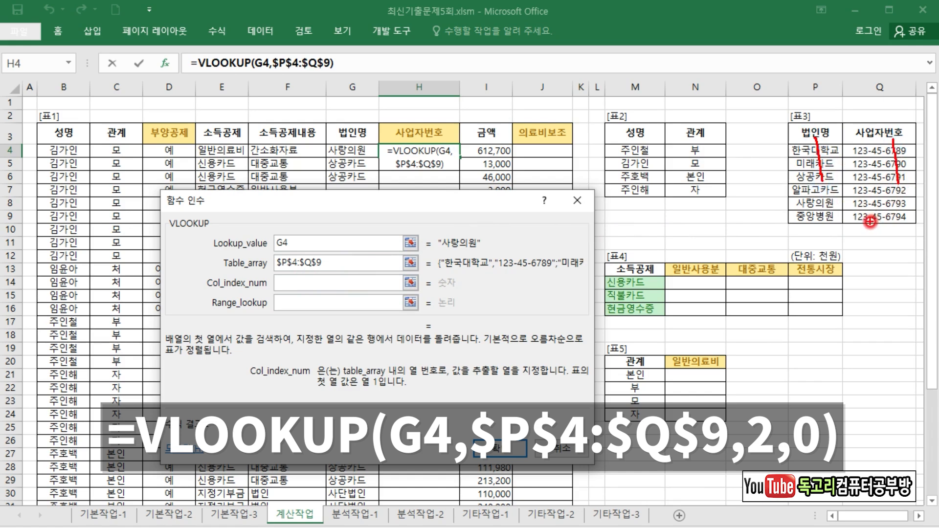
type("2")
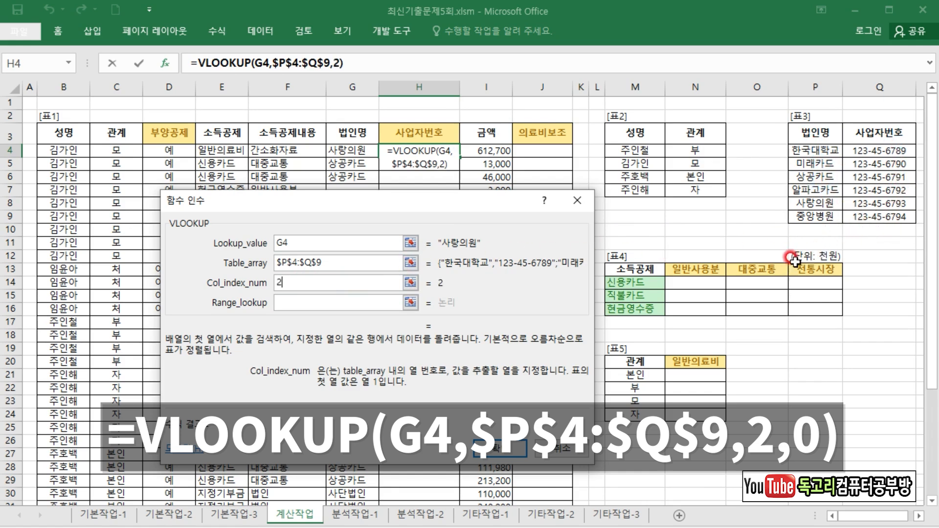
left_click(316, 300)
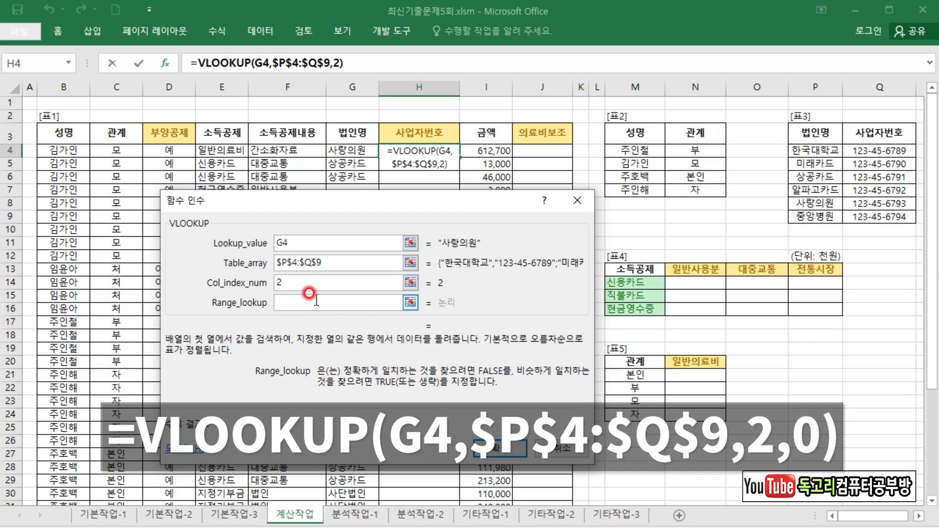
type("0")
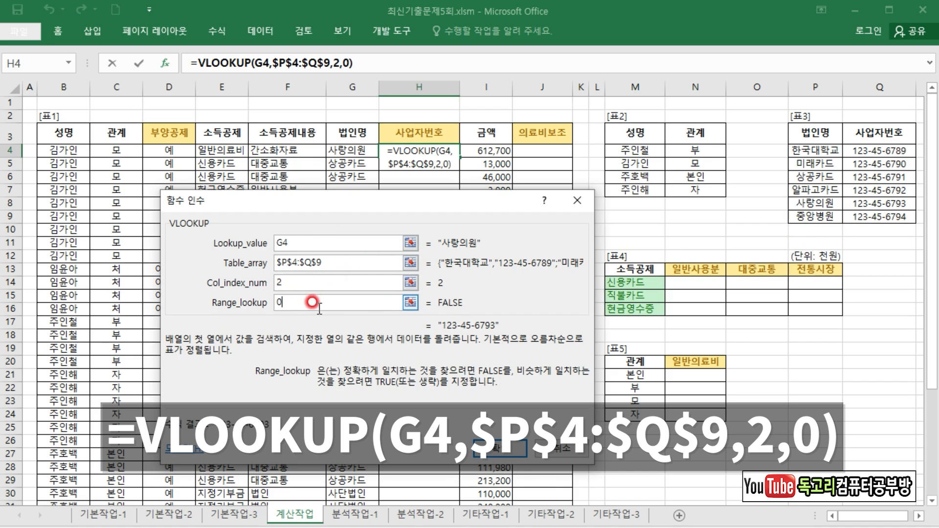
left_click(501, 451)
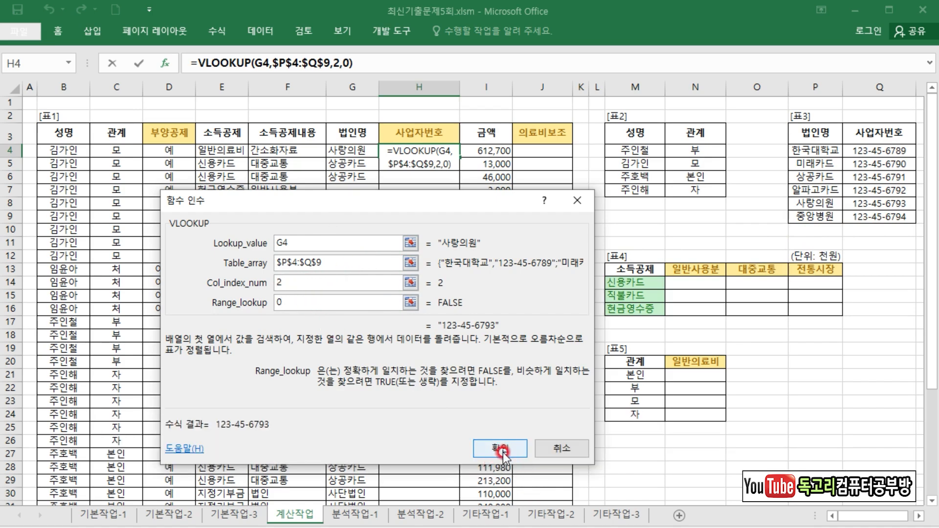
Cut the VLOOKUP expression from the formula in H4 and nest it as the Old_text argument of a REPLACE function.
left_click_drag(198, 62, 388, 65)
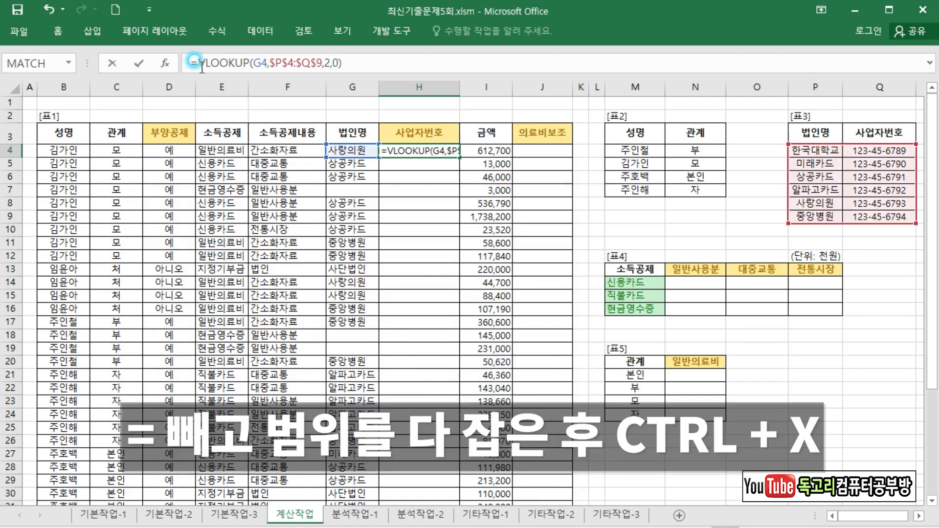
key("ctrl+x")
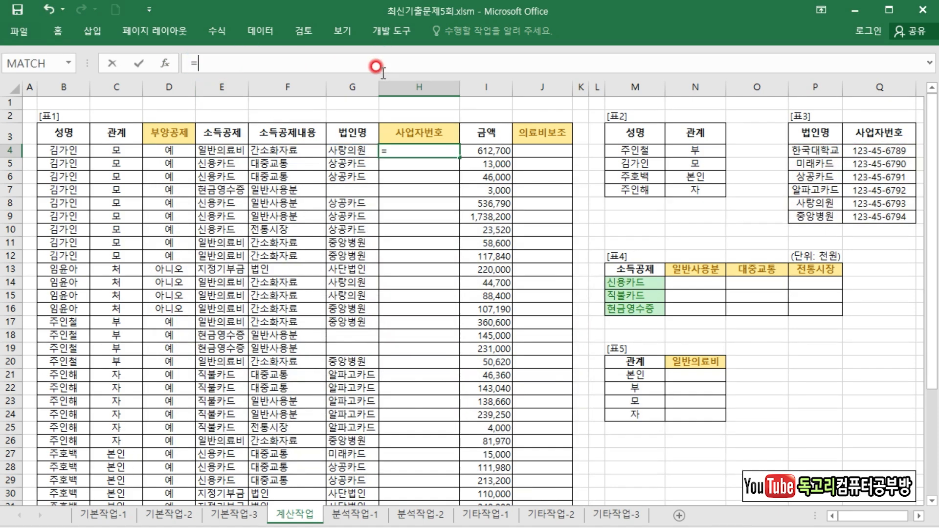
type("RE")
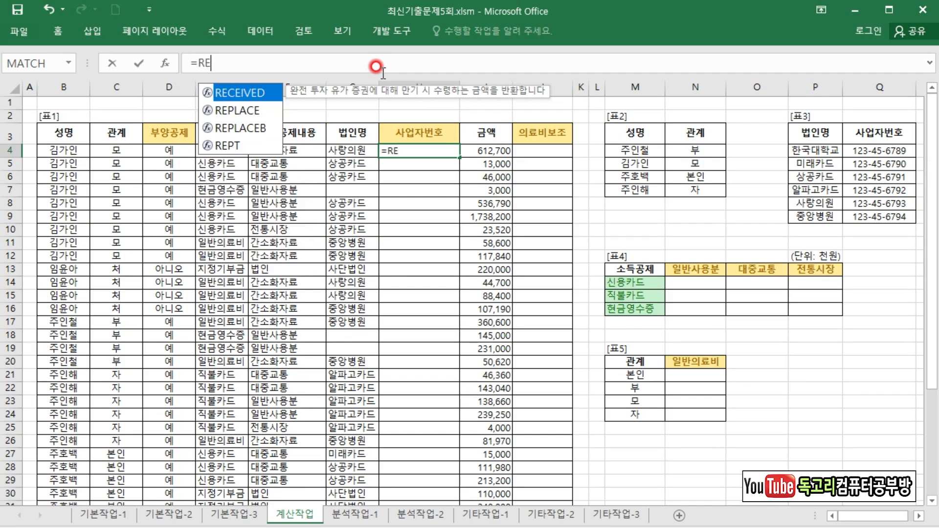
key("Down")
key("Down")
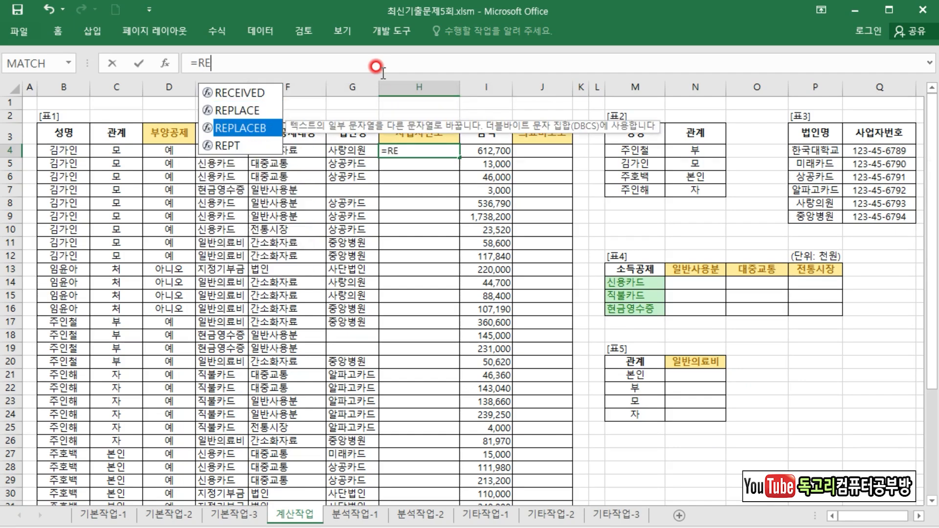
key("Up")
key("Tab")
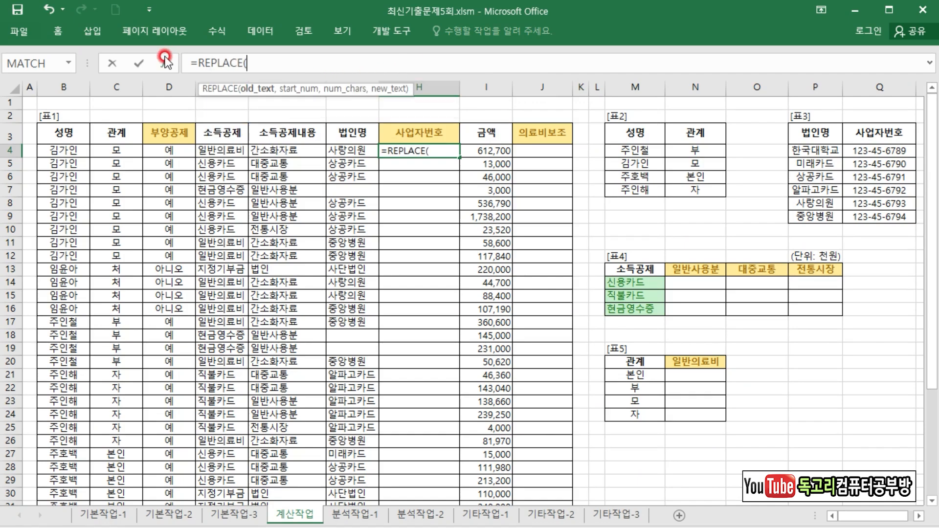
left_click(165, 63)
key("ctrl+v")
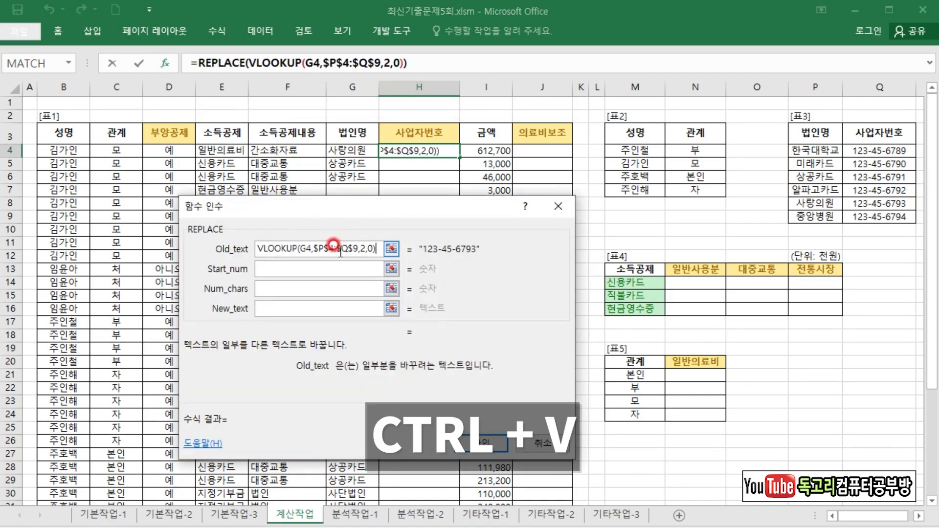
Set the REPLACE function to start at character 5 and replace 2 characters.
left_click(343, 272)
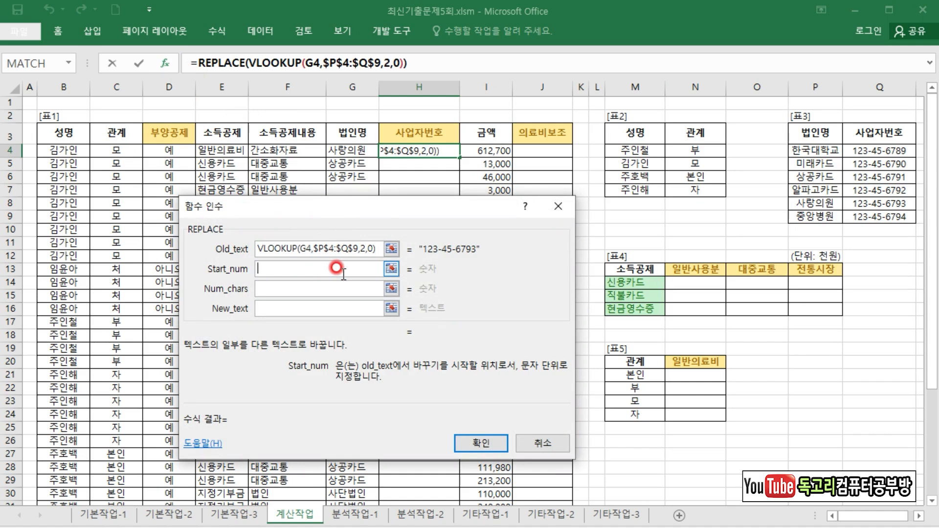
type("5")
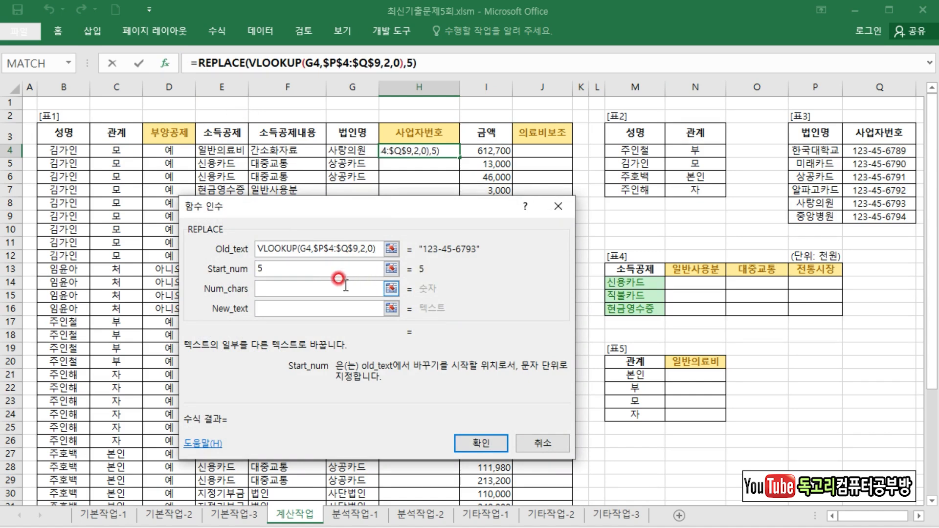
key("Tab")
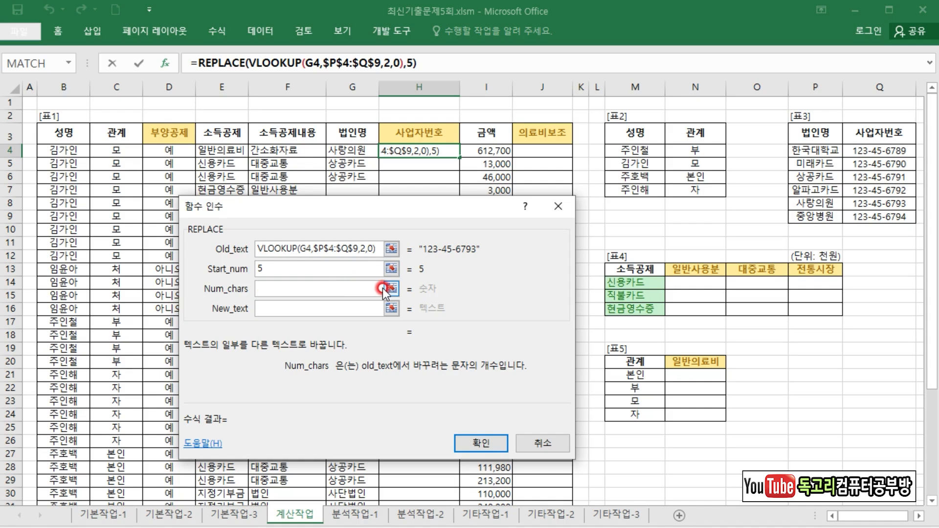
type("2")
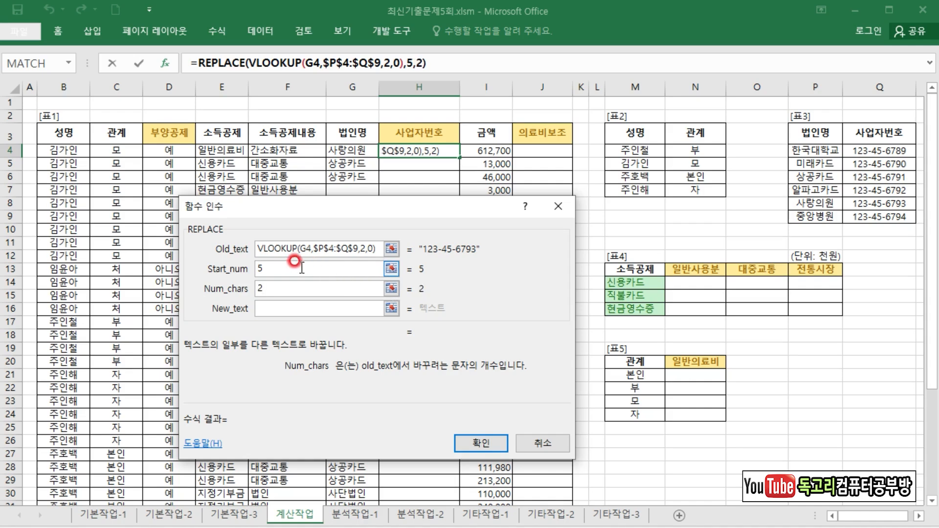
Enter the special symbols ○● as the New_text argument of the REPLACE function.
left_click(294, 308)
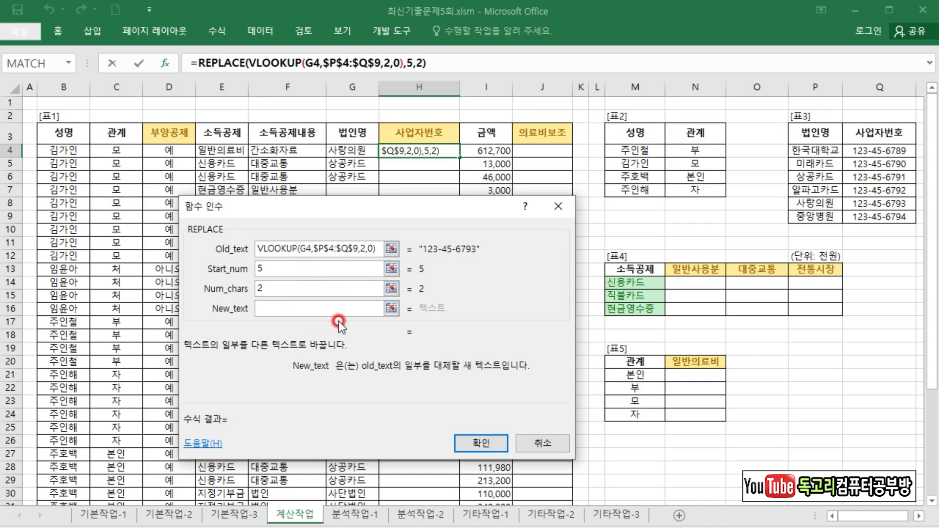
type("ㅁ")
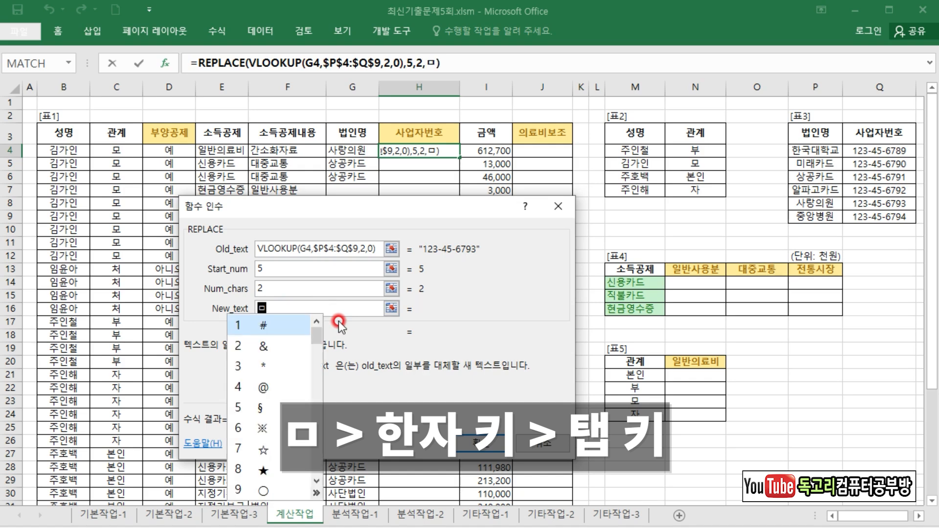
key("Tab")
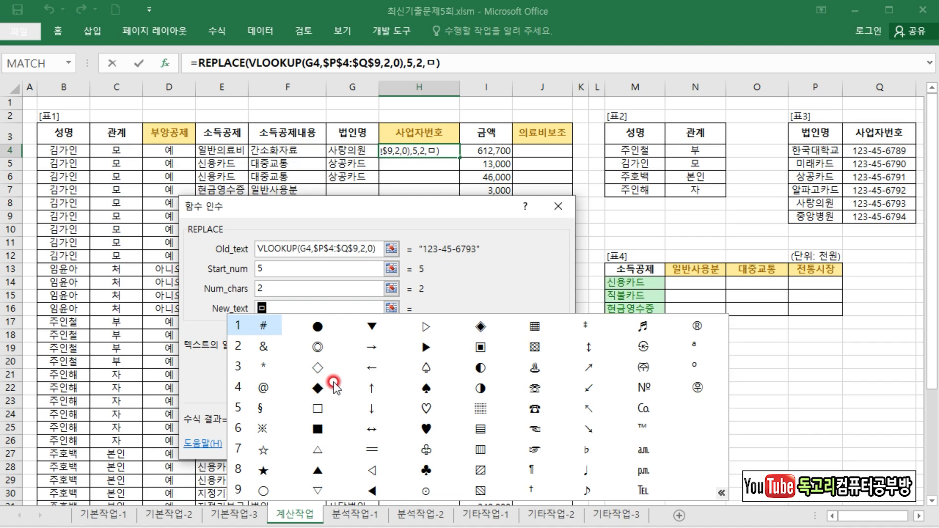
left_click(261, 491)
type("ㅁ")
key("Hangul_Hanja")
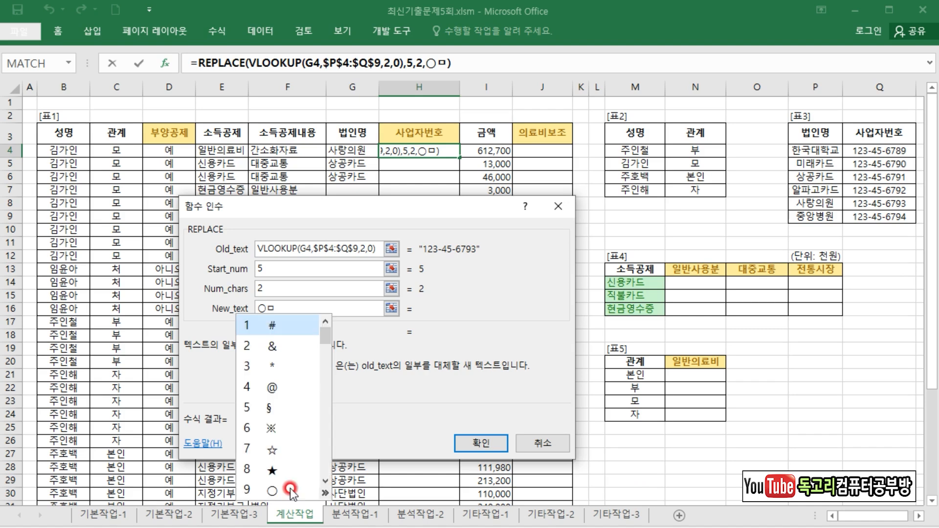
left_click(323, 488)
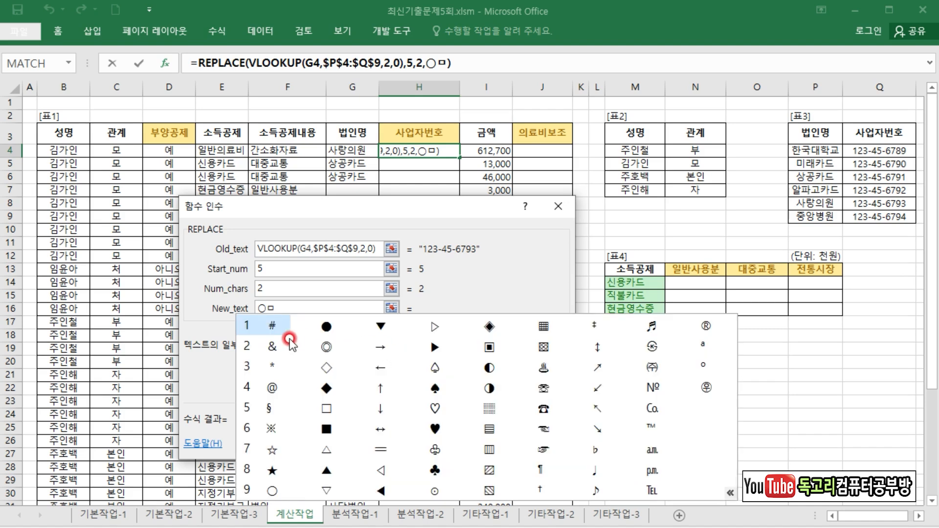
left_click(328, 326)
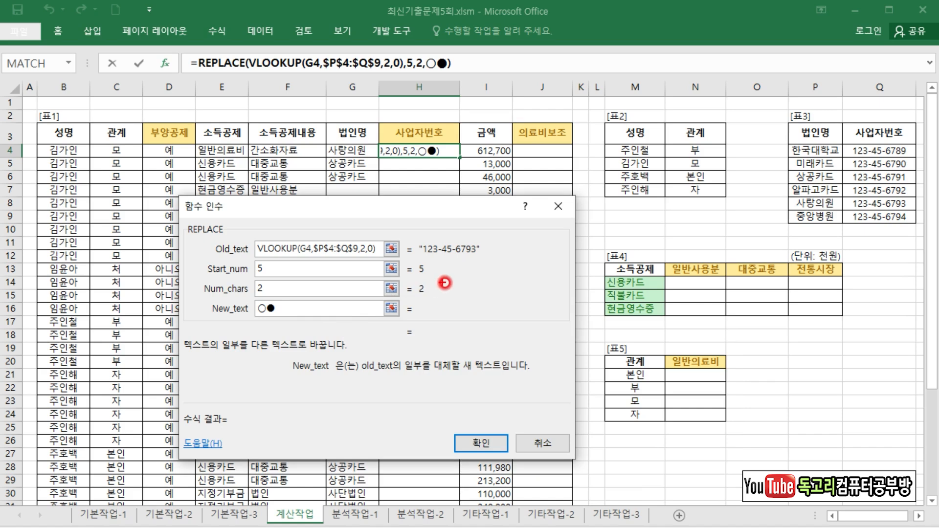
Review the four REPLACE arguments and apply the function to cell H4.
left_click_drag(421, 259, 496, 256)
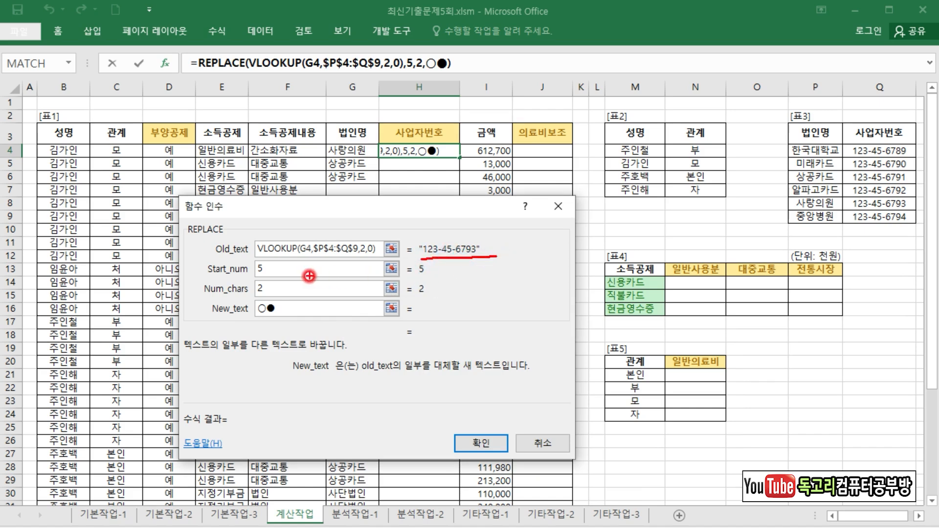
mouse_move(290, 276)
left_mouse_down()
mouse_move(317, 265)
mouse_move(310, 289)
left_mouse_up()
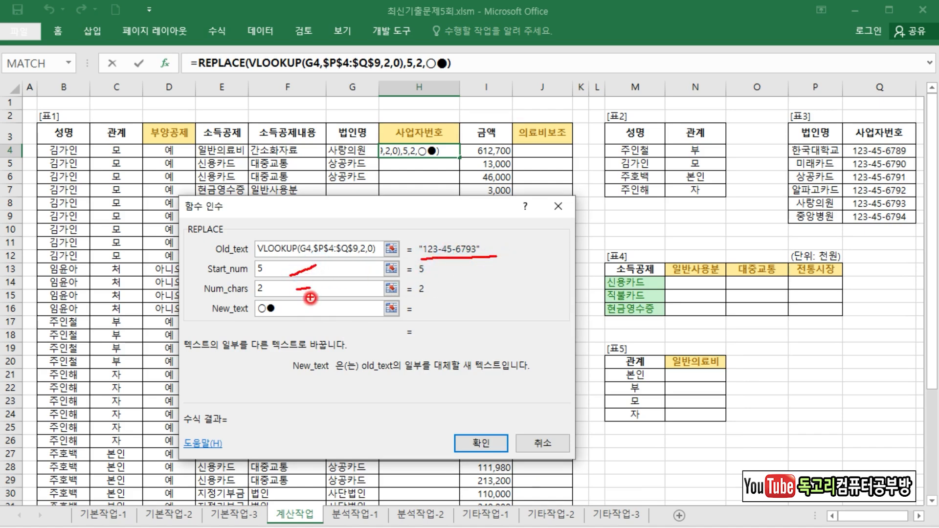
mouse_move(286, 323)
left_mouse_down()
mouse_move(267, 295)
mouse_move(291, 315)
left_mouse_up()
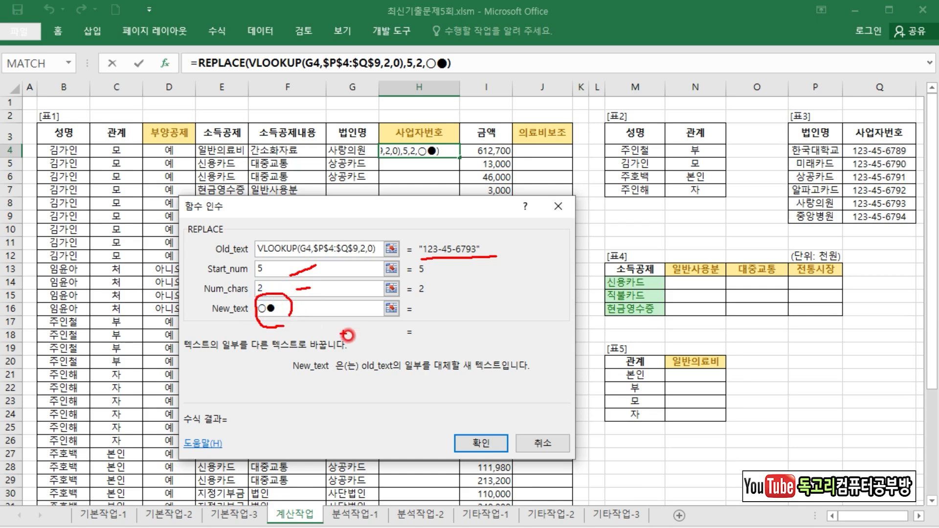
mouse_move(482, 457)
left_mouse_down()
mouse_move(489, 424)
mouse_move(492, 463)
left_mouse_up()
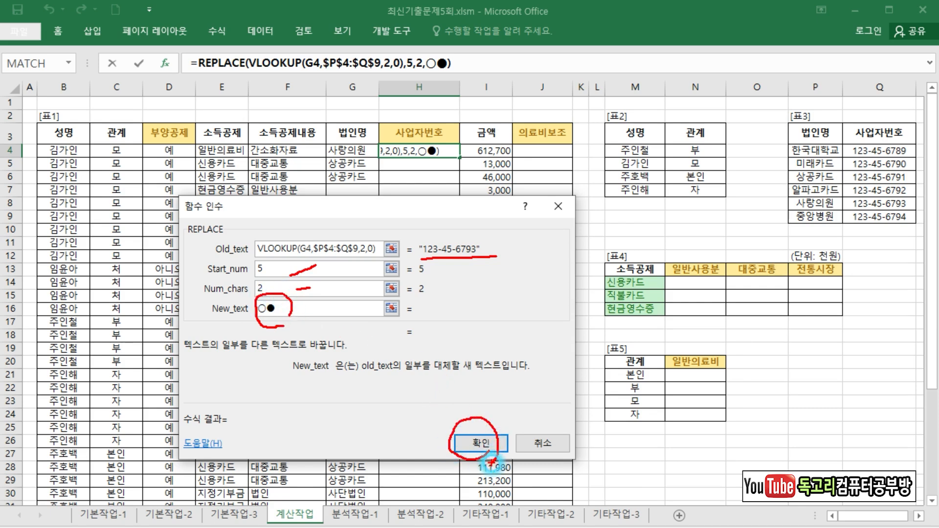
key("Escape")
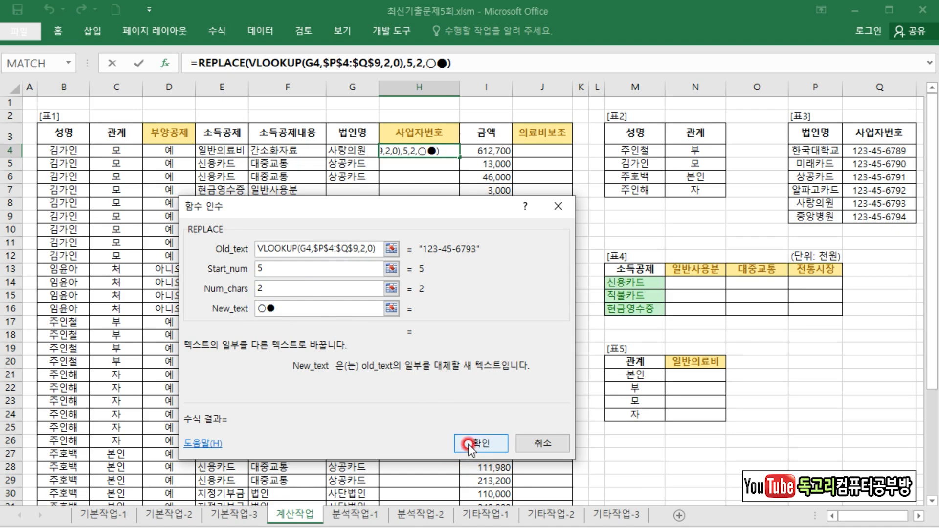
left_click(461, 442)
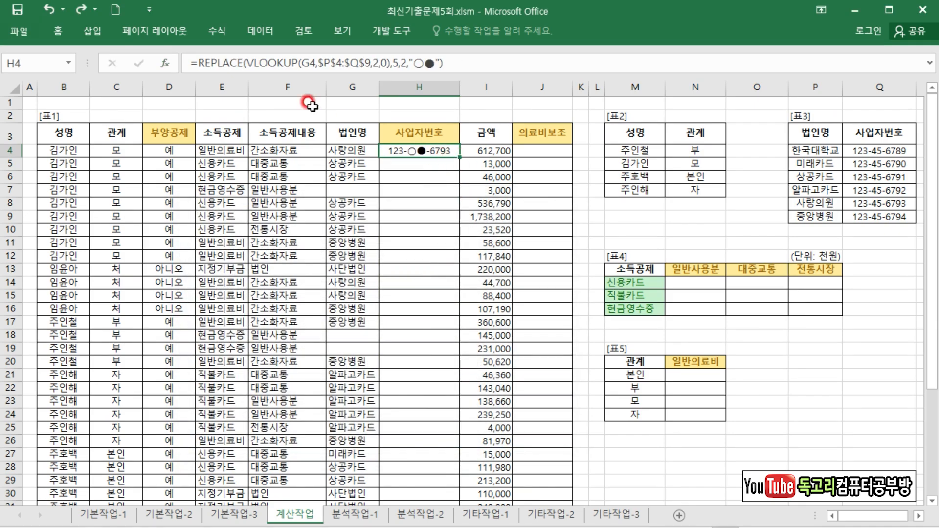
Cut the REPLACE expression from the formula in H4 and nest it as the Value argument of an IFERROR function.
left_click_drag(198, 62, 458, 76)
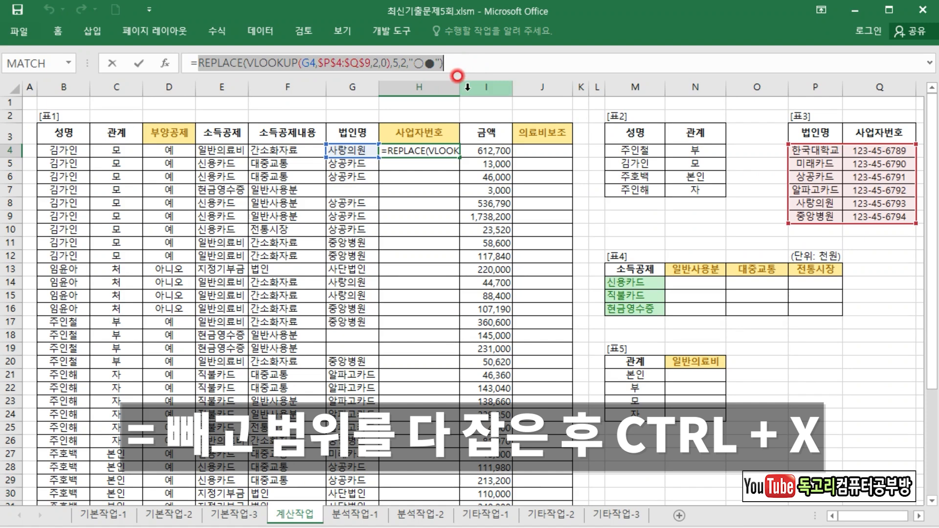
key("ctrl+x")
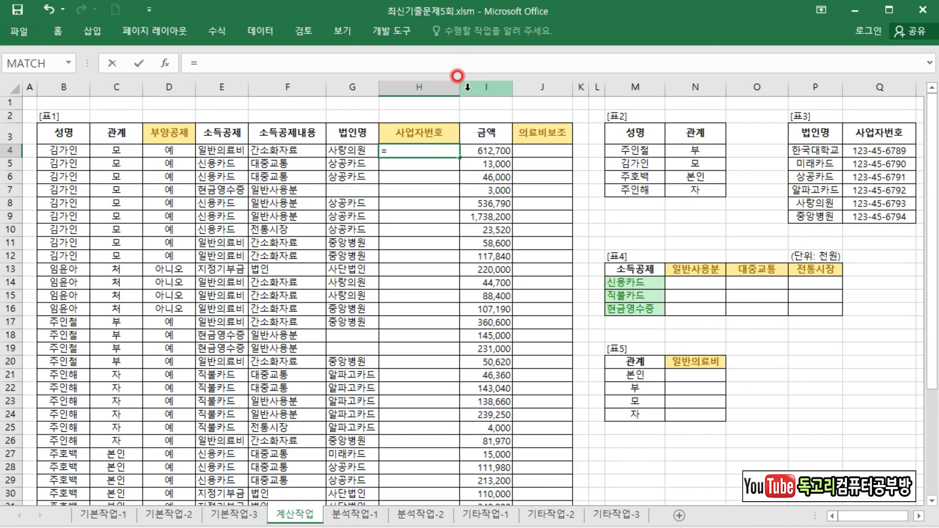
type("IF")
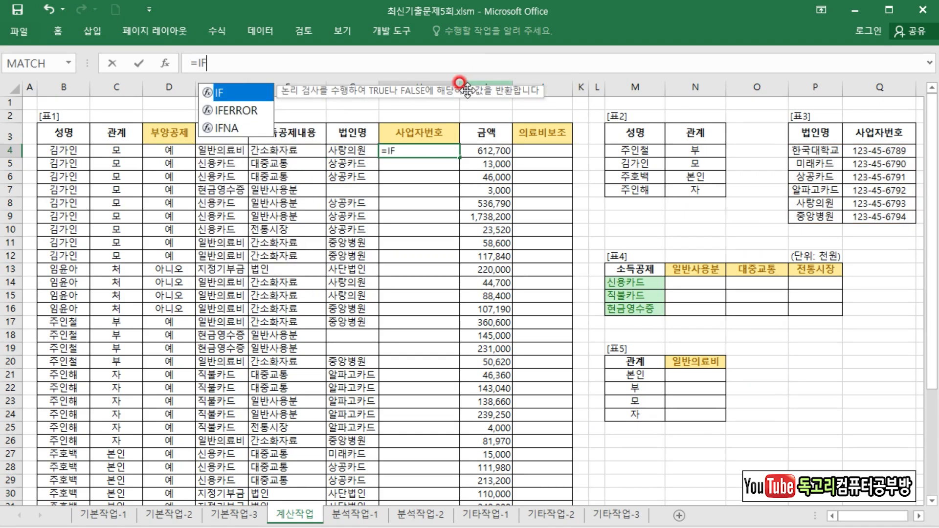
key("Down")
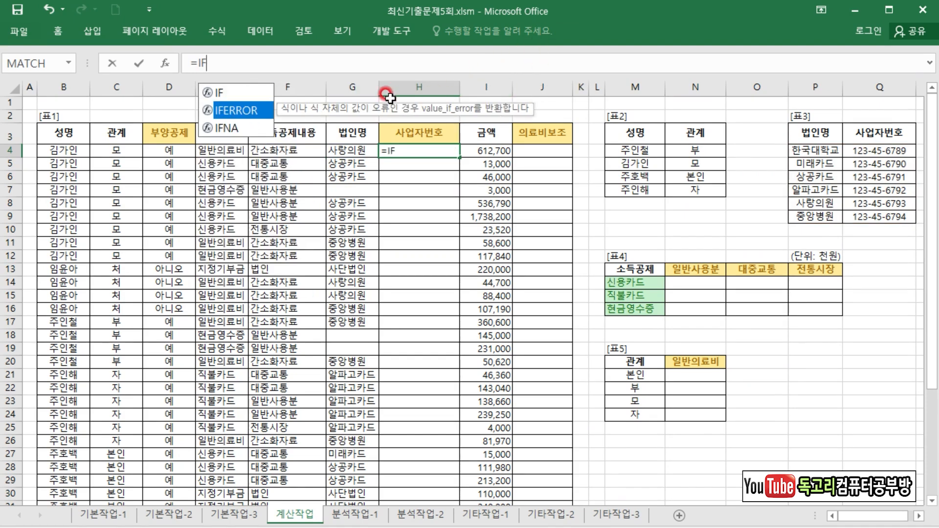
key("Tab")
left_click(165, 63)
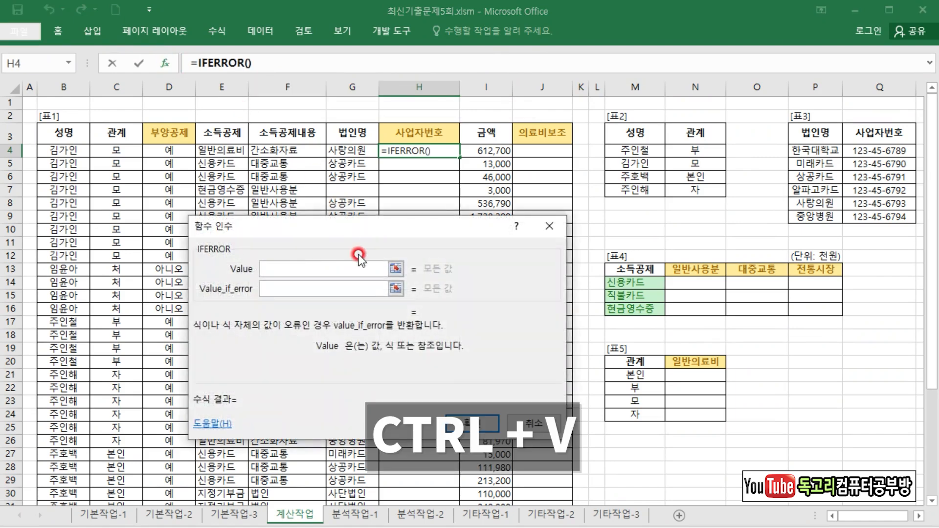
key("ctrl+v")
Return an empty string "" if the value is an error, and fill the formula down the 사업자번호 column.
left_click(347, 289)
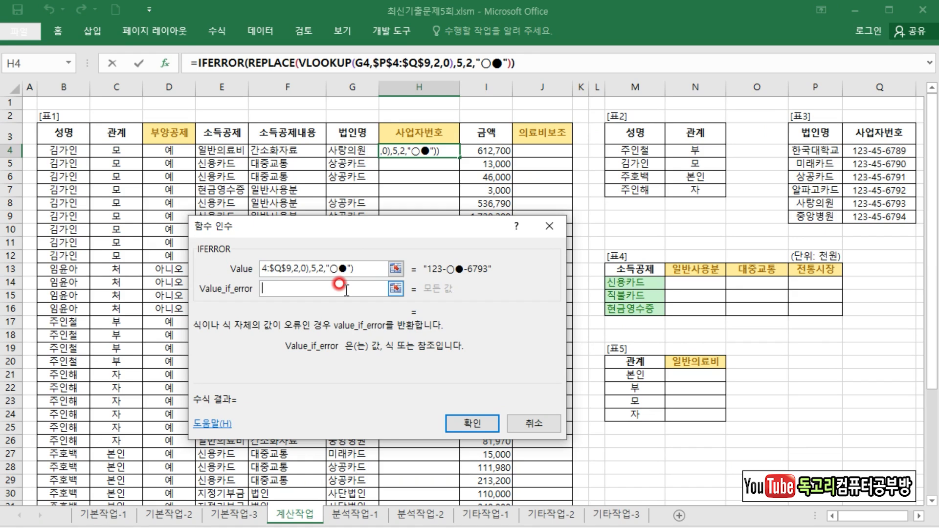
type("\"\"")
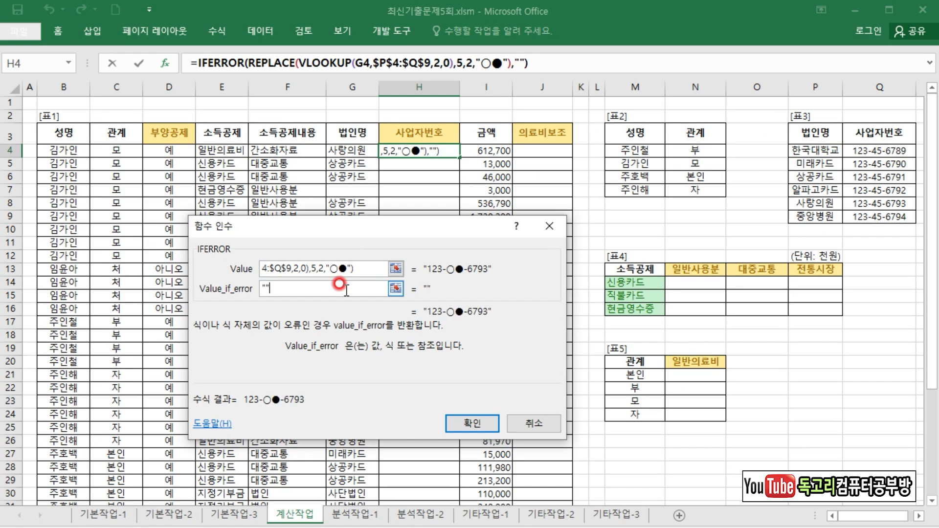
left_click(472, 423)
double_click(460, 157)
left_click(419, 230)
left_click(435, 191)
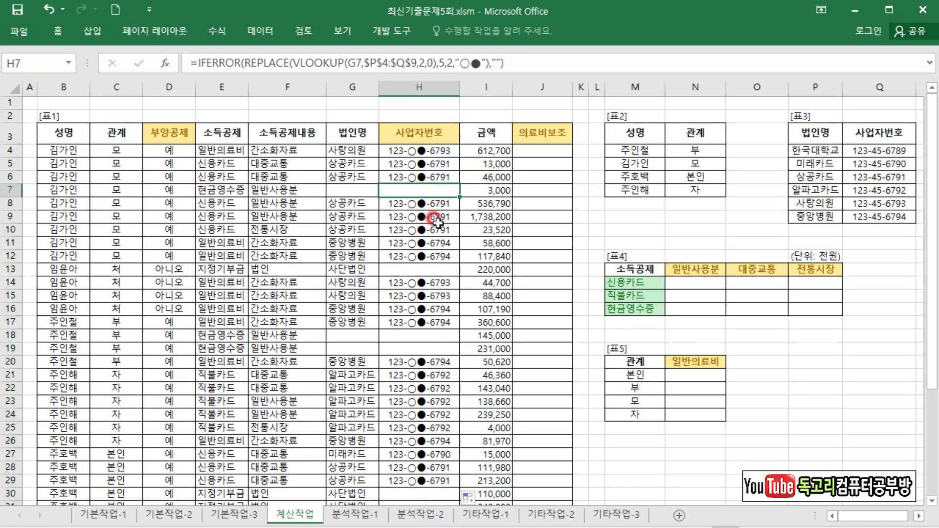
left_click(433, 336)
left_click(435, 350)
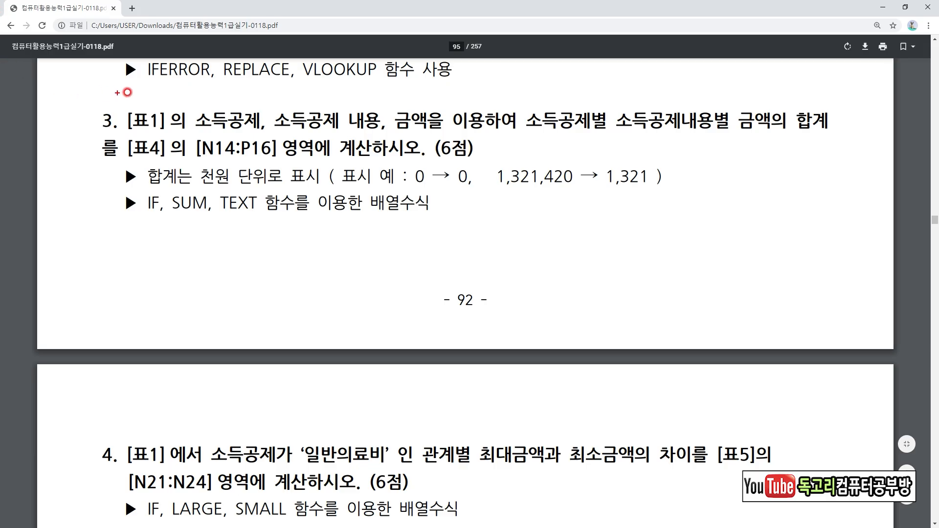
Examine question 3's requirements: the 표1 fields used, the target range N14:P16, the thousand-won display and the IF, SUM, TEXT array formula.
left_click_drag(205, 131, 463, 138)
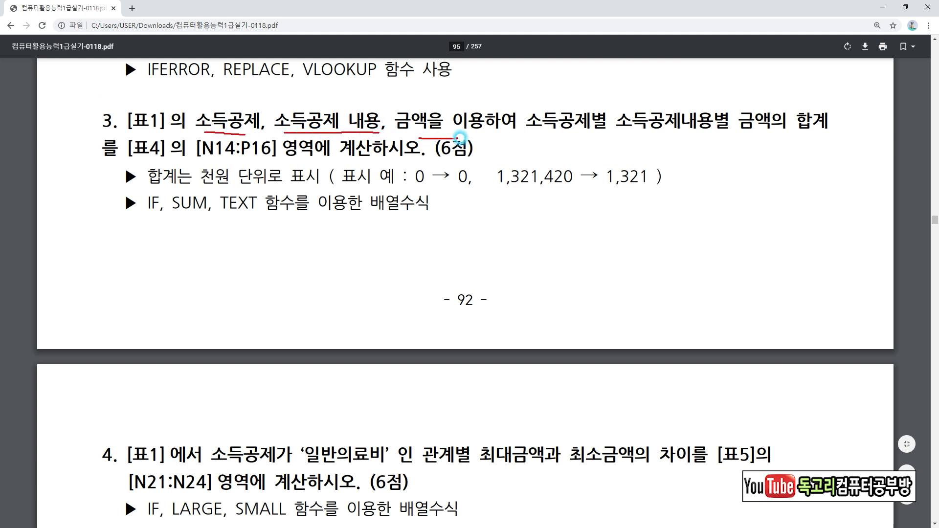
left_click_drag(554, 138, 812, 138)
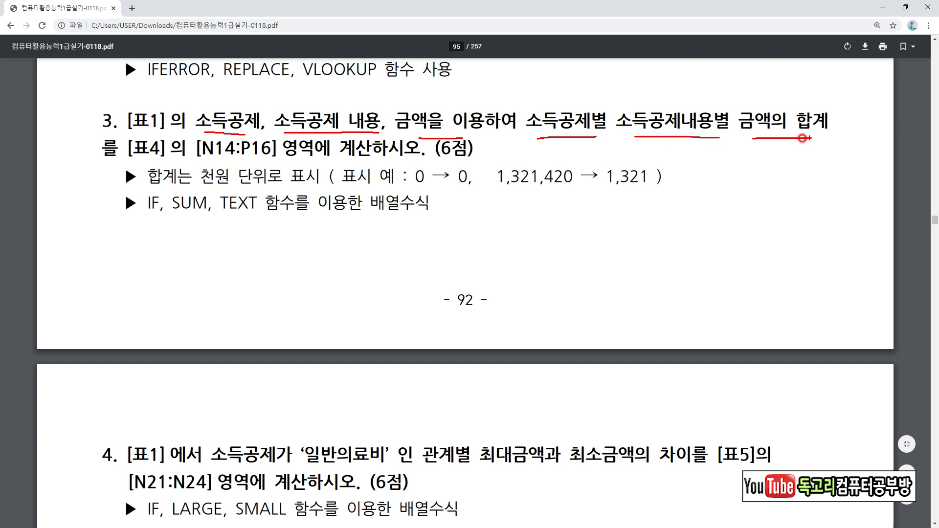
left_click_drag(203, 160, 239, 163)
left_click_drag(306, 167, 325, 168)
left_click_drag(204, 186, 268, 187)
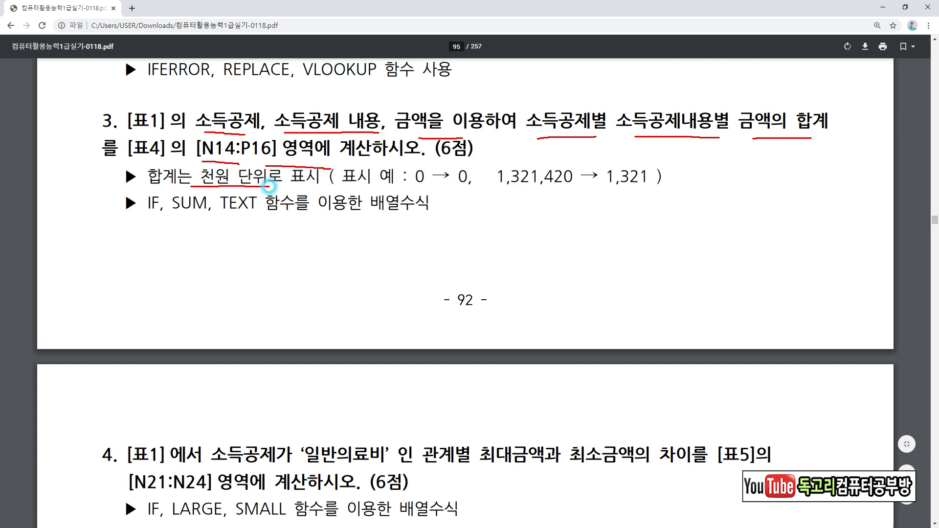
left_click_drag(468, 187, 578, 196)
left_click_drag(570, 158, 542, 191)
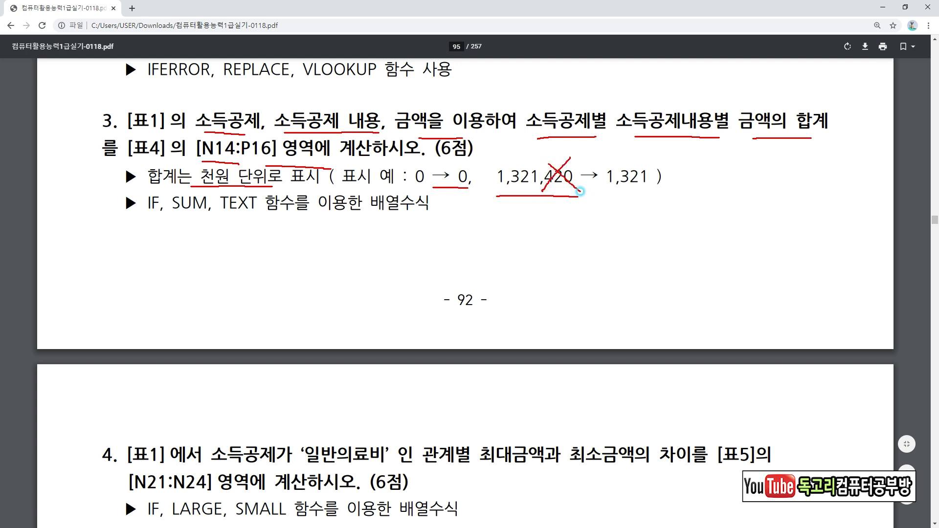
left_click_drag(598, 191, 657, 193)
left_click_drag(132, 223, 252, 226)
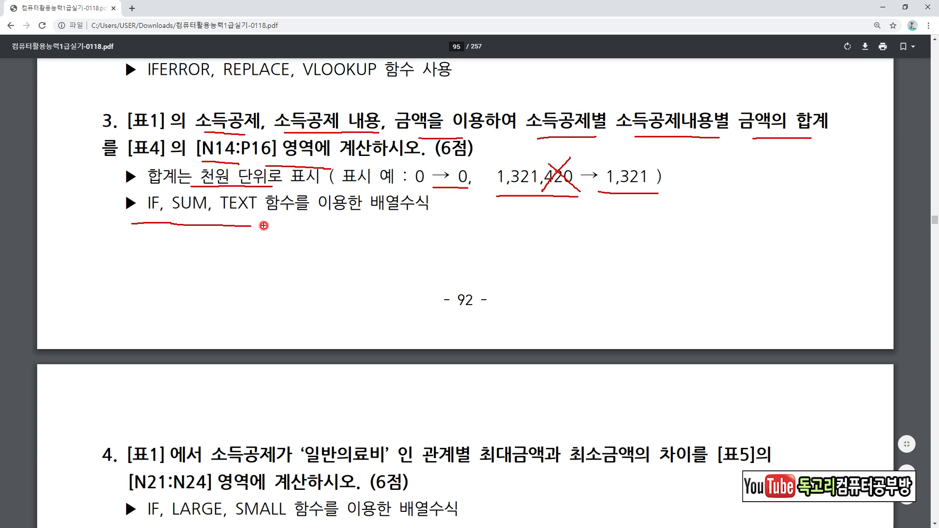
Switch to the Excel workbook and start a SUM formula with a nested IF function in cell N14 of 표4.
key("alt+Tab")
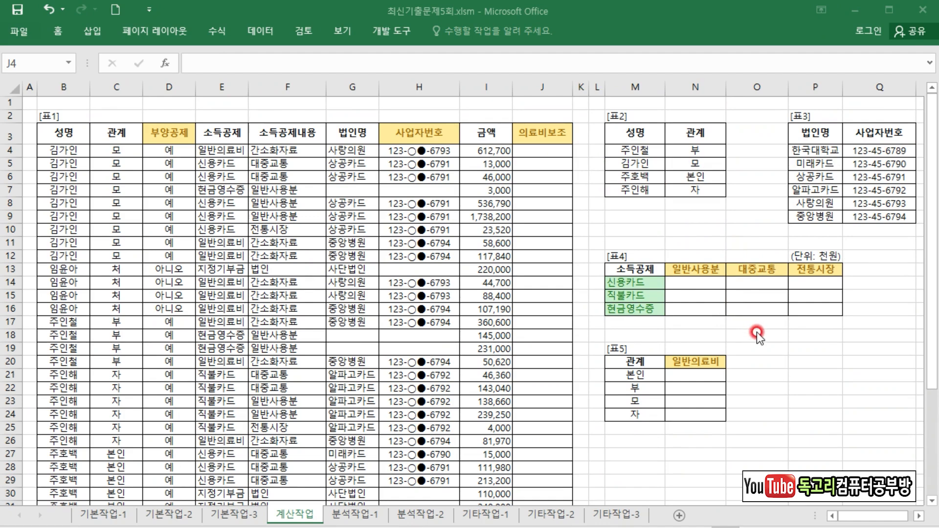
left_click(696, 284)
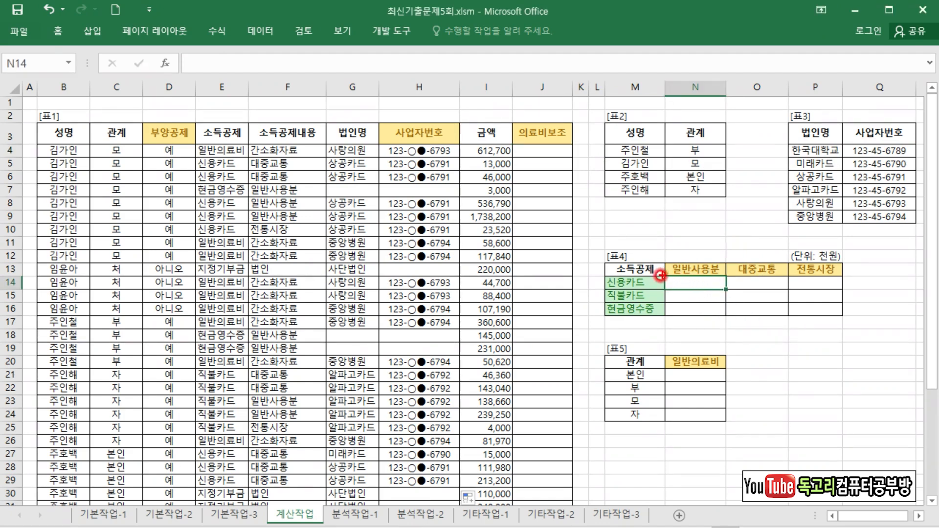
left_click_drag(634, 270, 632, 321)
mouse_move(675, 269)
left_mouse_down()
mouse_move(759, 266)
mouse_move(754, 272)
left_mouse_up()
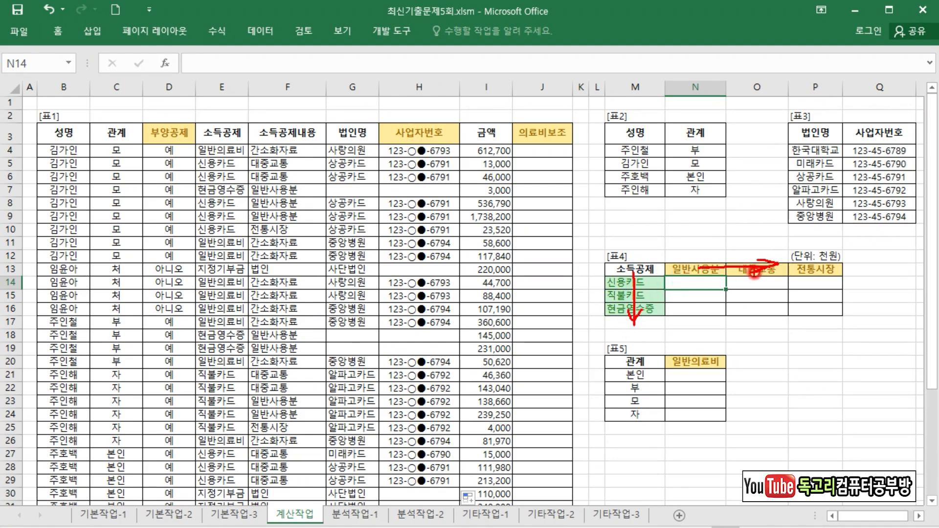
key("Escape")
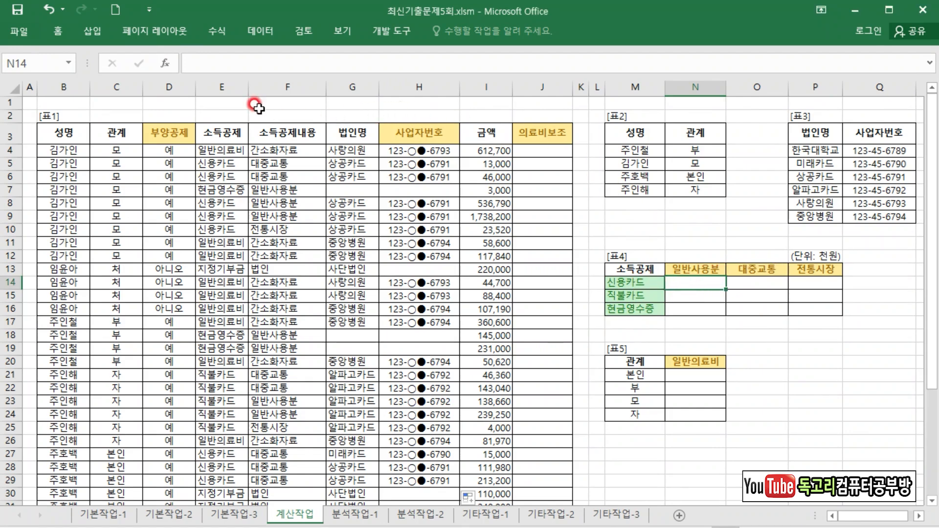
left_click(188, 60)
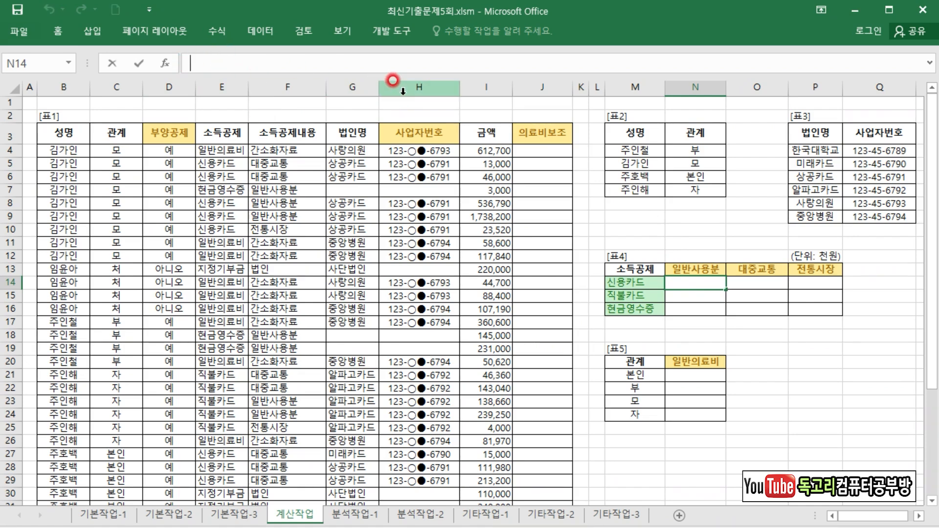
type("=SU")
key("Down")
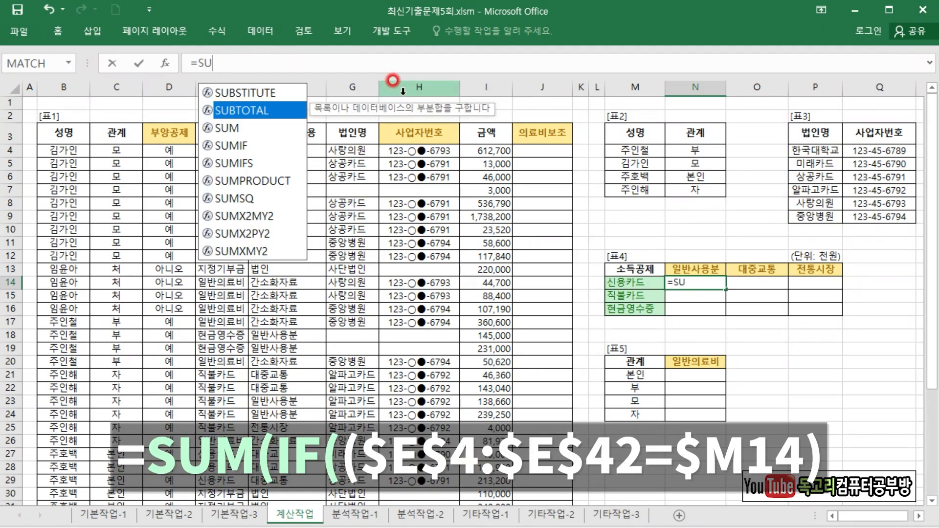
key("Down")
key("Tab")
type("IF(")
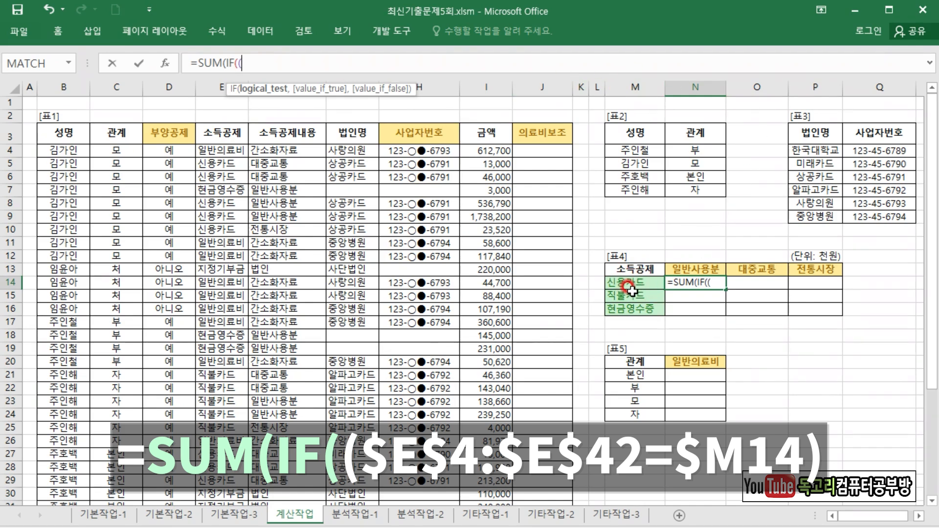
Add the first IF condition, matching the 소득공제 range $E$4:$E$42 with the row label $M14.
left_click_drag(206, 148, 217, 475)
key("F4")
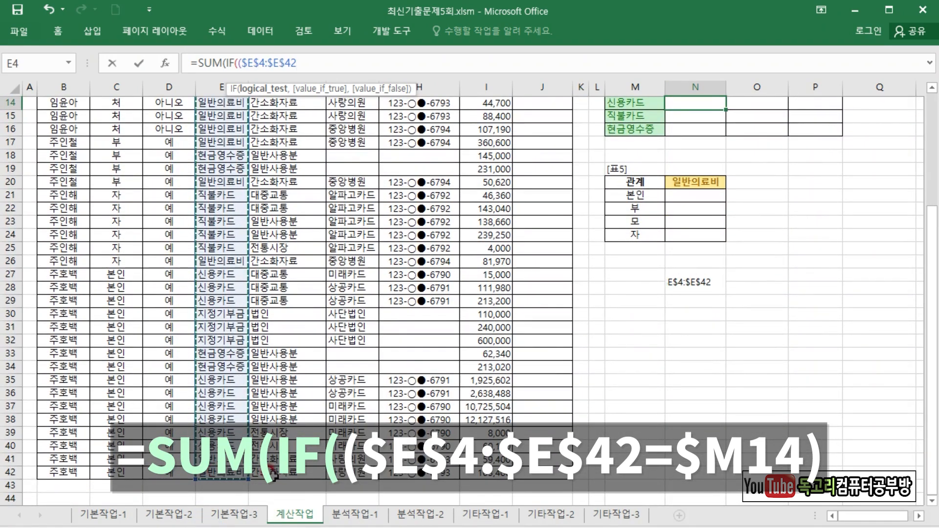
type("=")
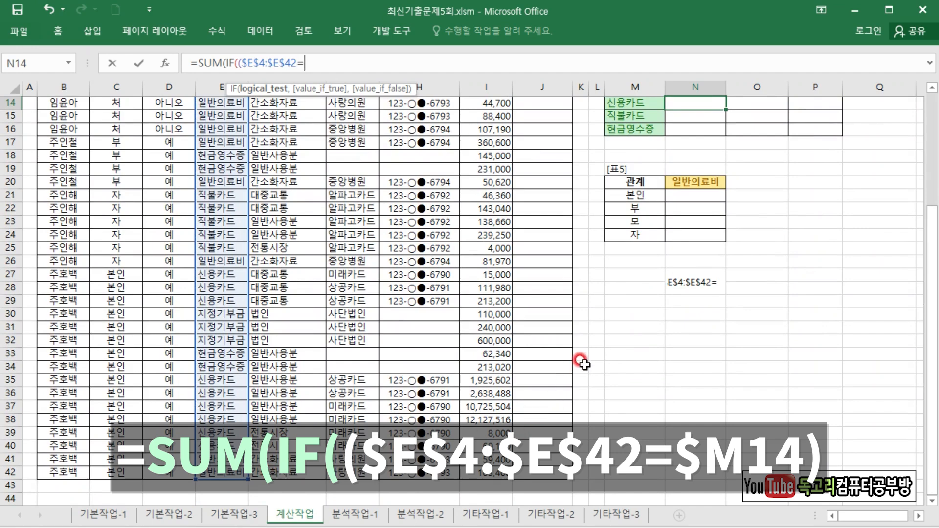
left_click_drag(934, 282, 933, 171)
left_click(632, 283)
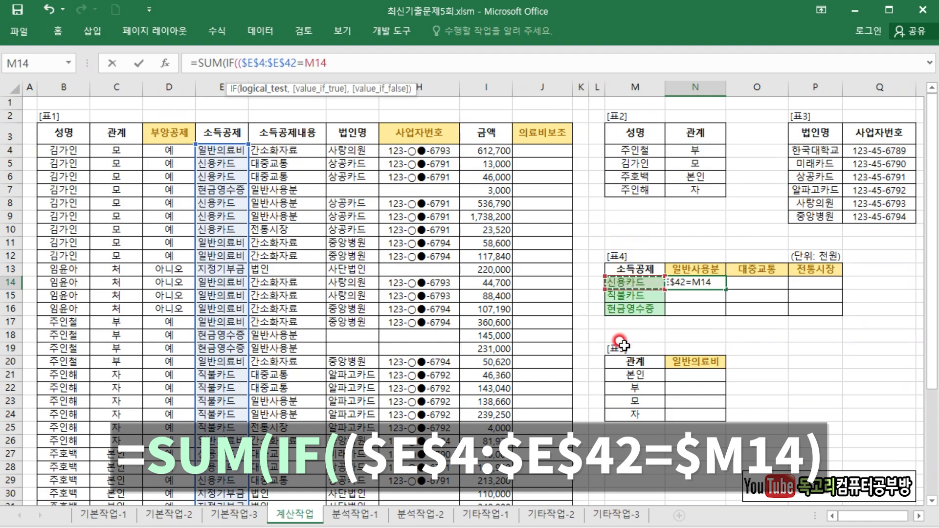
key("F4")
key("F4")
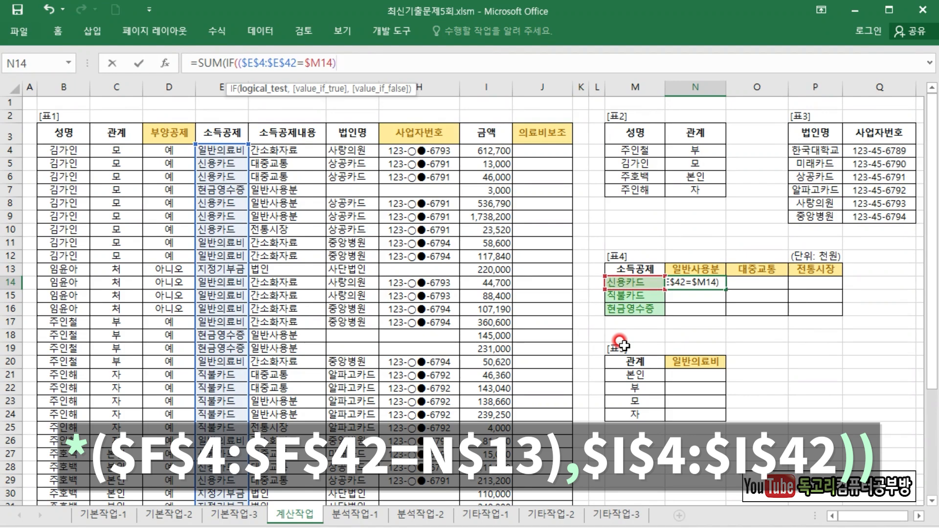
Multiply by a second IF condition matching the 소득공제내용 range $F$4:$F$42 with the column heading N$13, and check both conditions.
type("(")
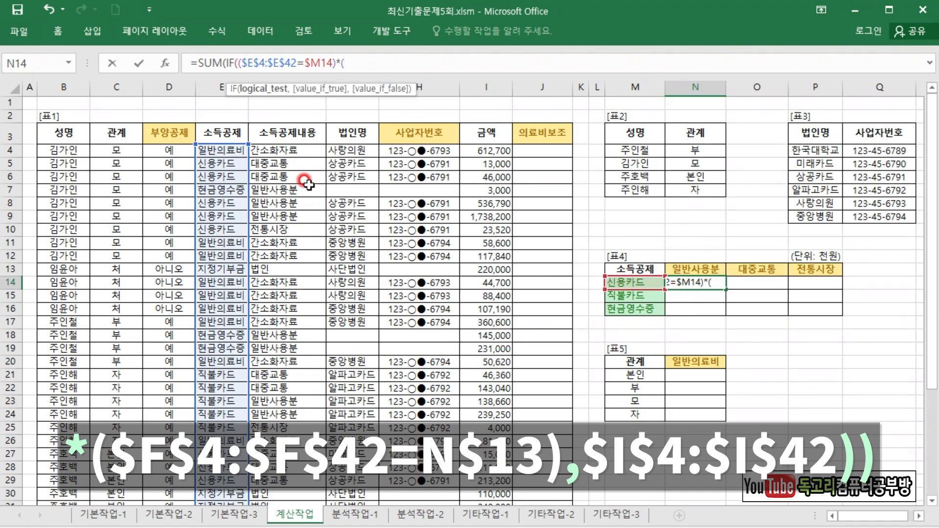
left_click_drag(297, 149, 300, 474)
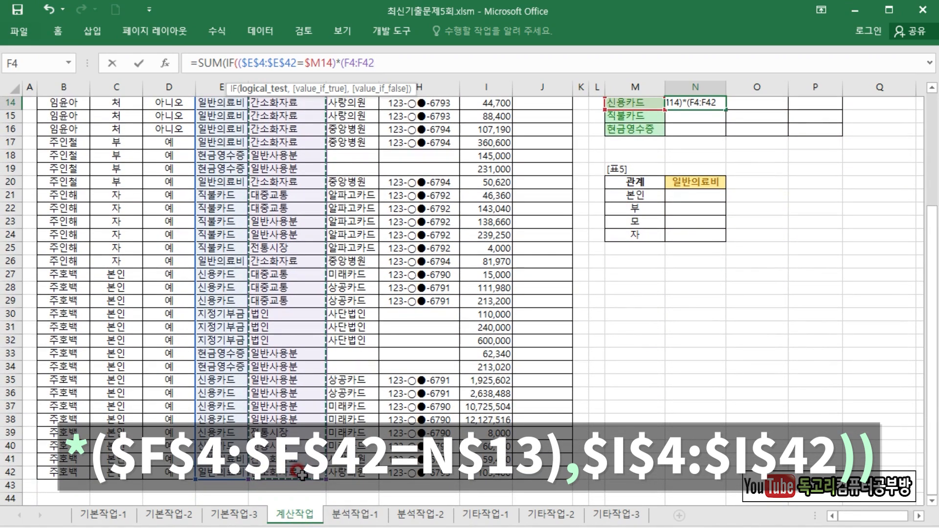
key("F4")
type("=")
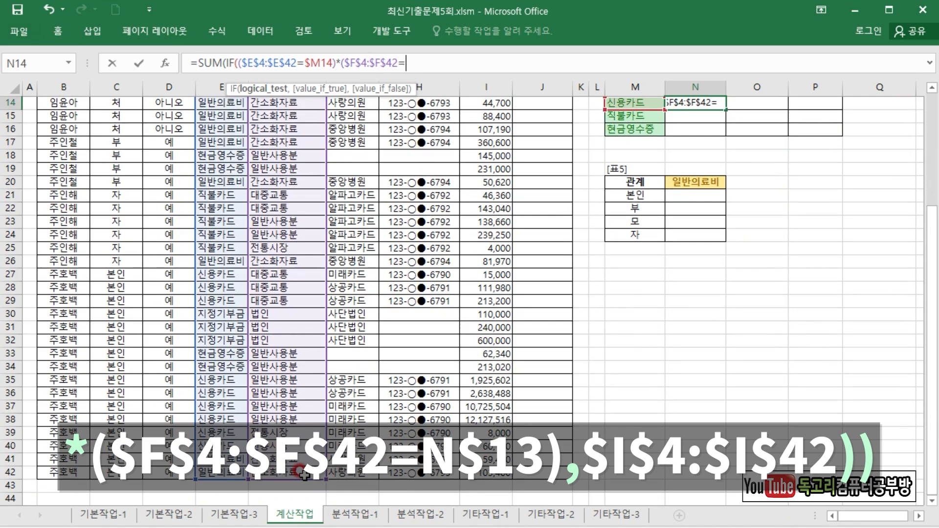
left_click_drag(934, 221, 929, 98)
left_click(689, 269)
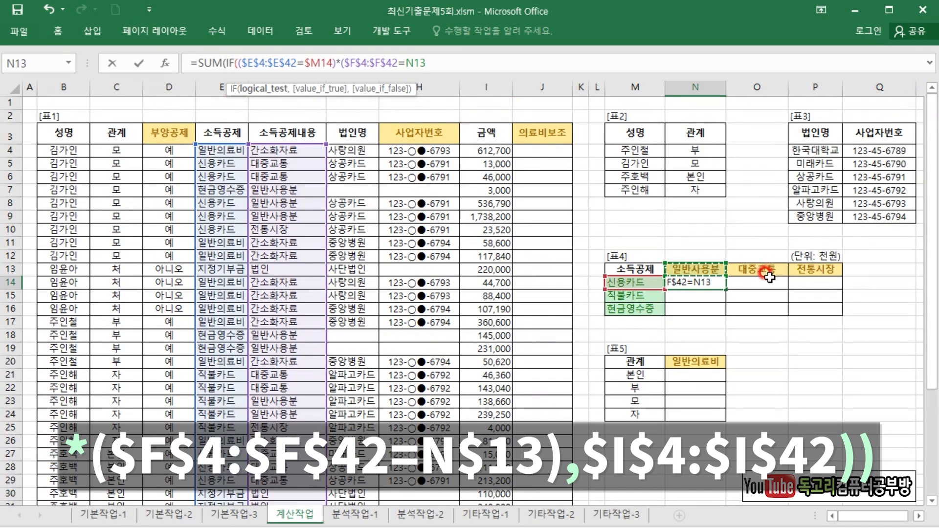
key("F4")
key("F4")
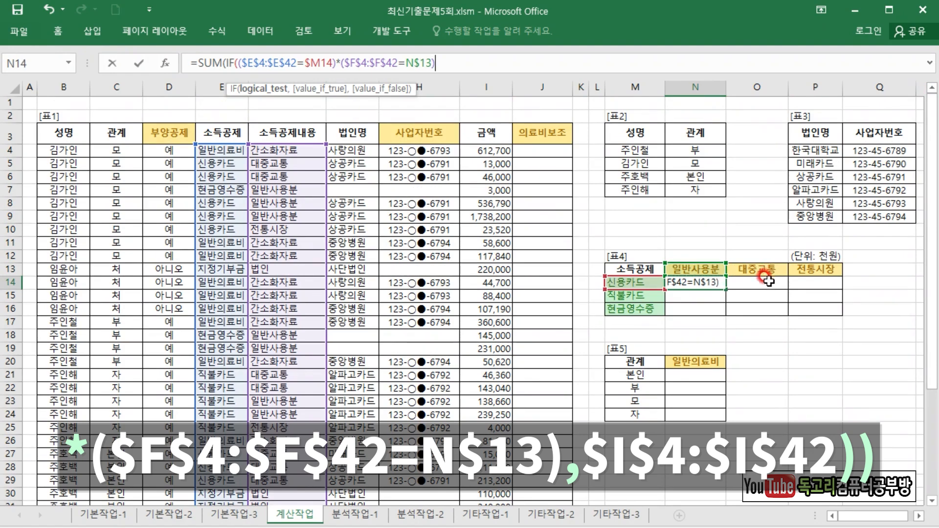
left_click_drag(253, 73, 451, 72)
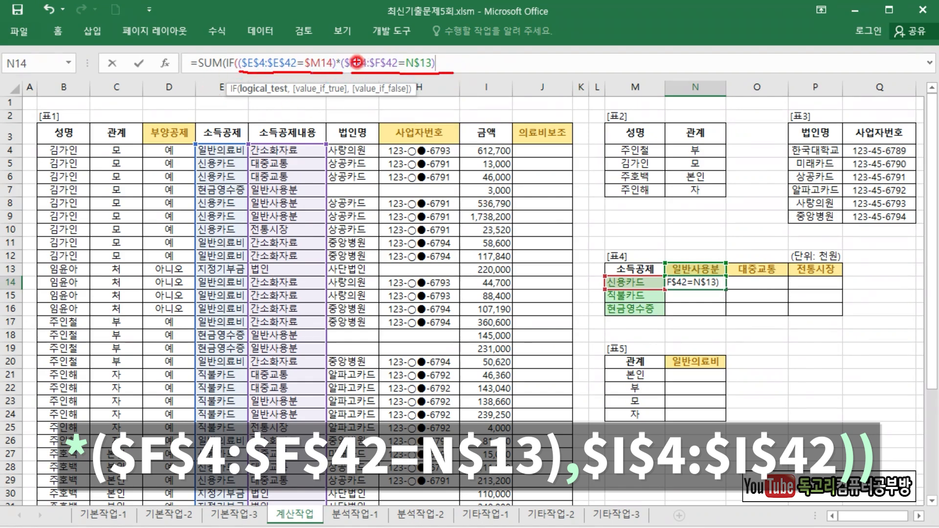
left_click_drag(336, 48, 351, 48)
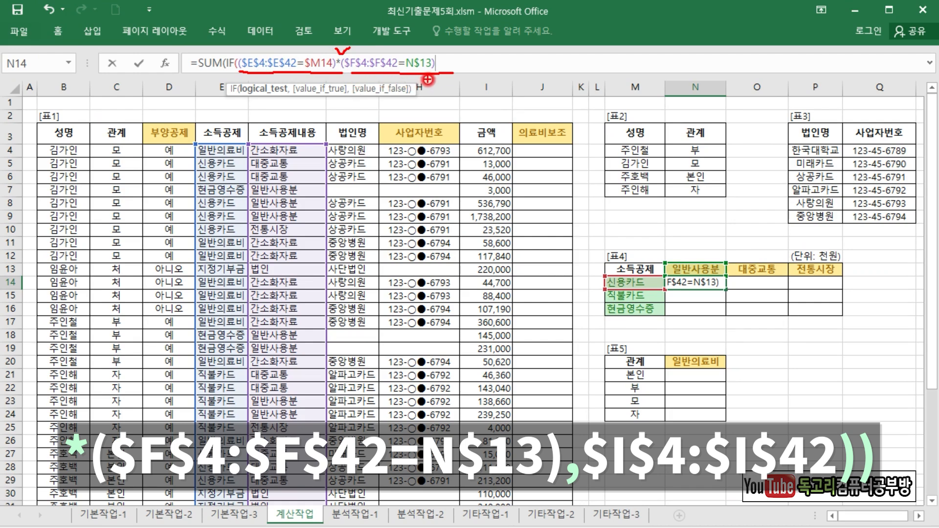
key("Escape")
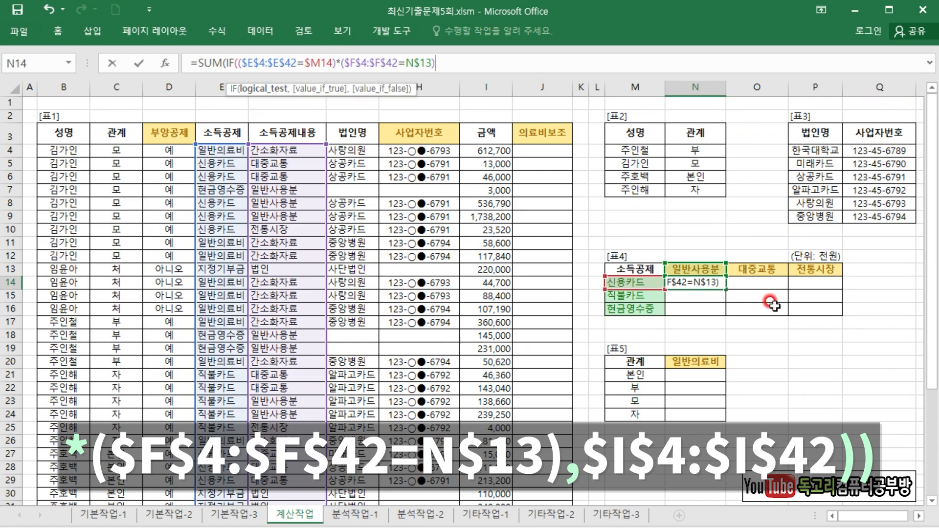
Return the 금액 range $I$4:$I$42 when both conditions are true, close both functions, and enter the formula as an array formula.
type(",")
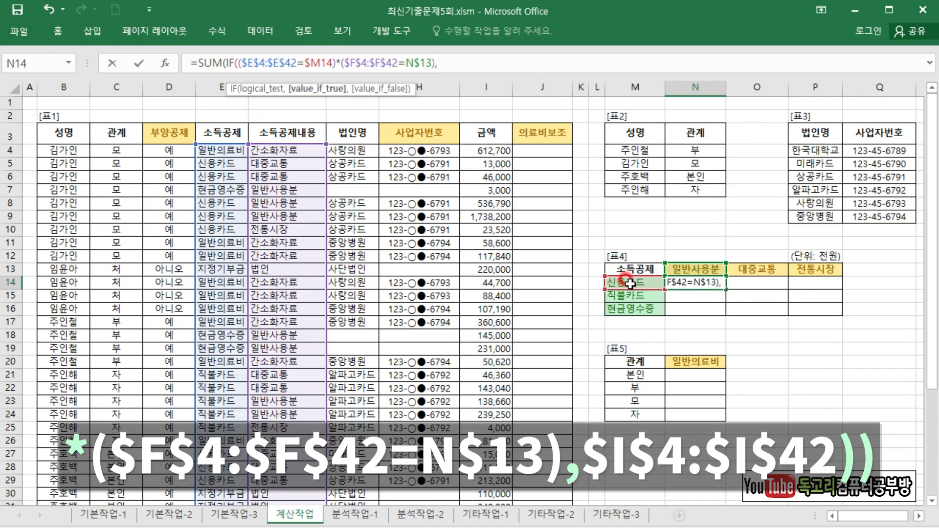
left_click_drag(487, 150, 494, 496)
key("F4")
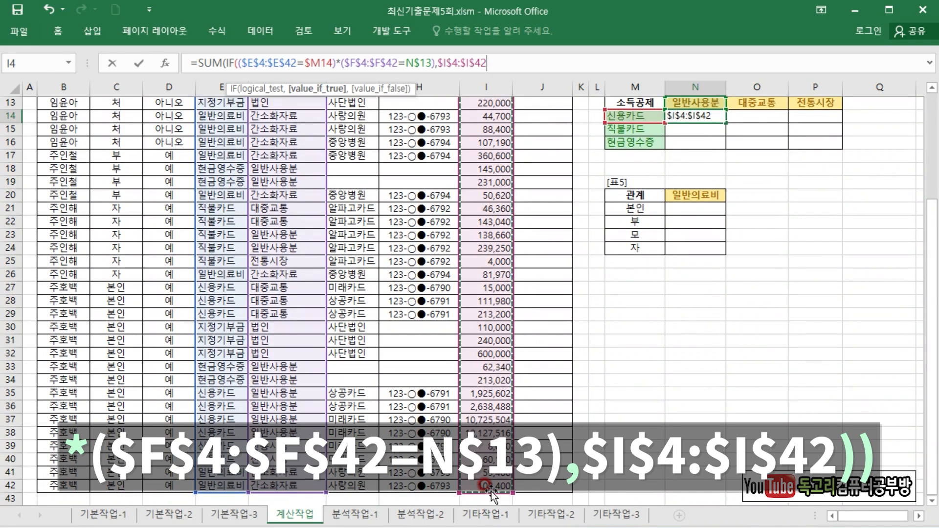
type("))")
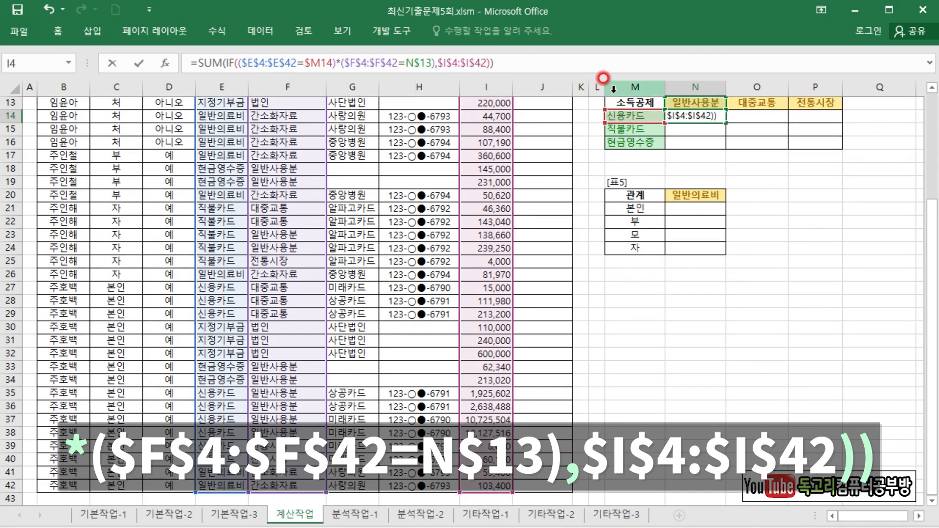
scroll(871, 159, "up", 4)
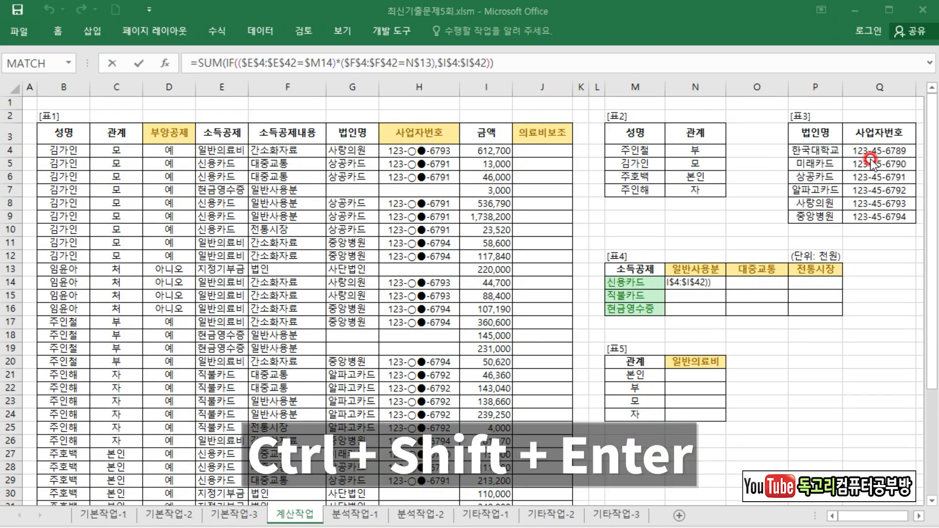
key("ctrl+shift+Return")
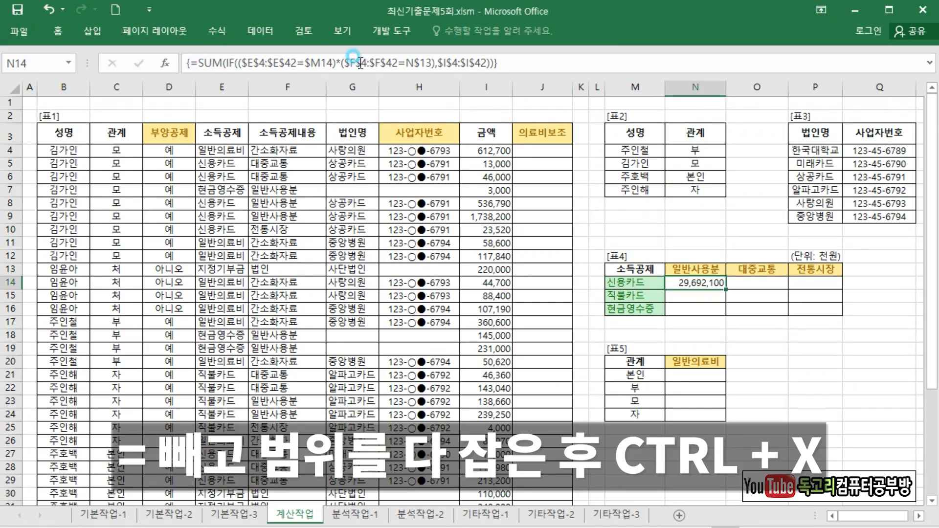
Cut the SUM expression after the equals sign in N14 and use it as the Value argument of a TEXT function.
left_click_drag(494, 62, 199, 62)
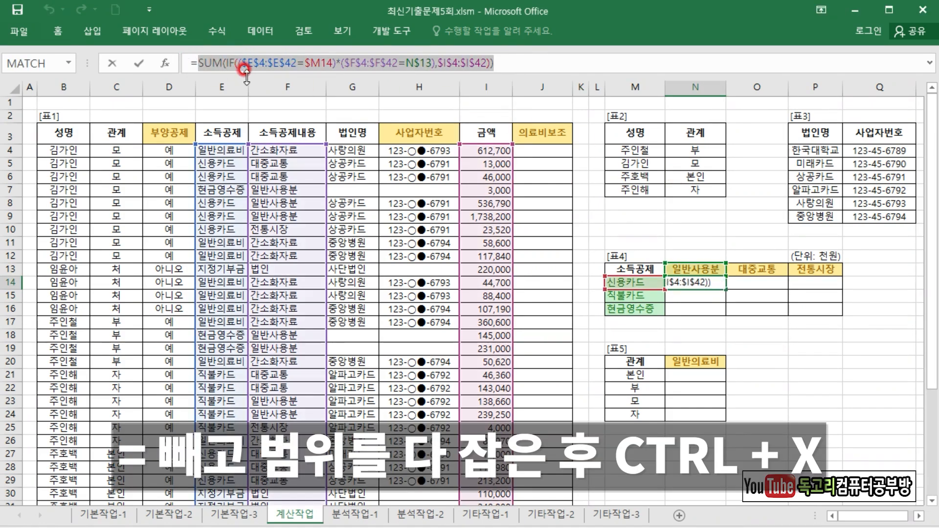
key("ctrl+x")
type("TE")
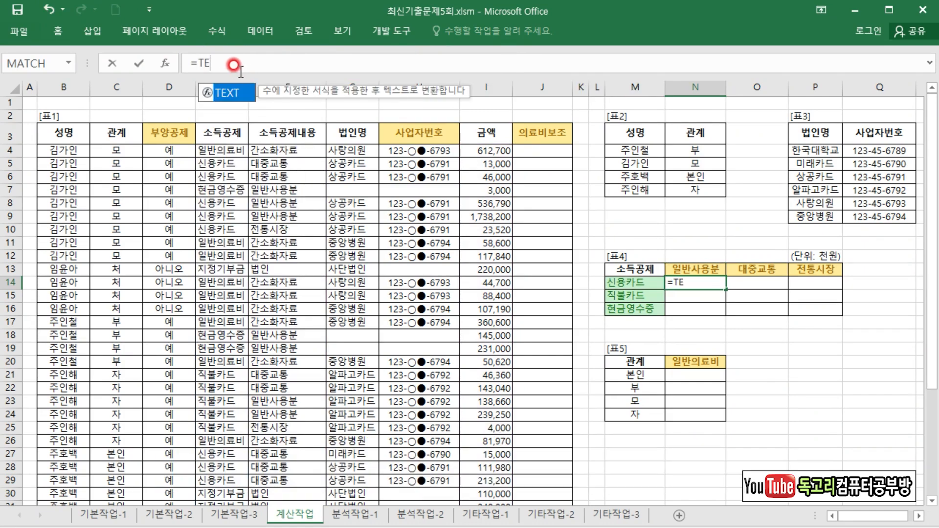
key("Tab")
left_click(165, 63)
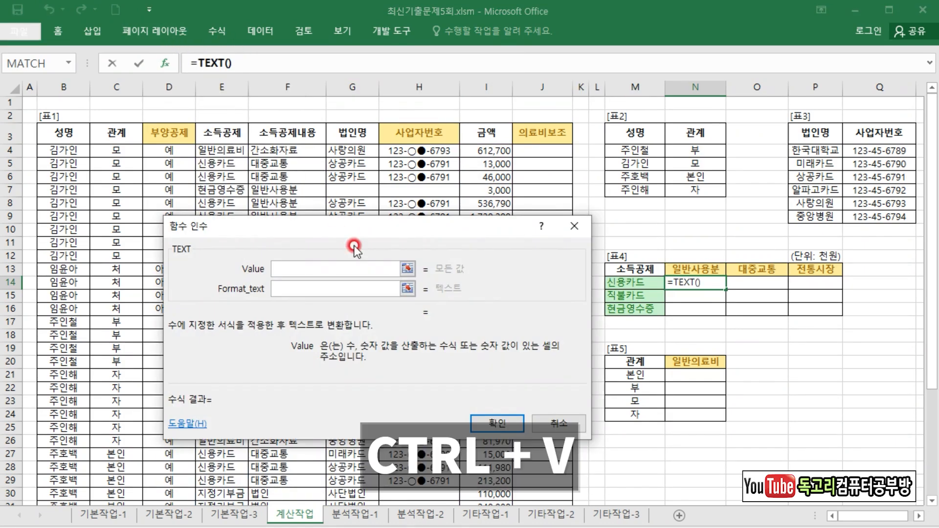
key("ctrl+v")
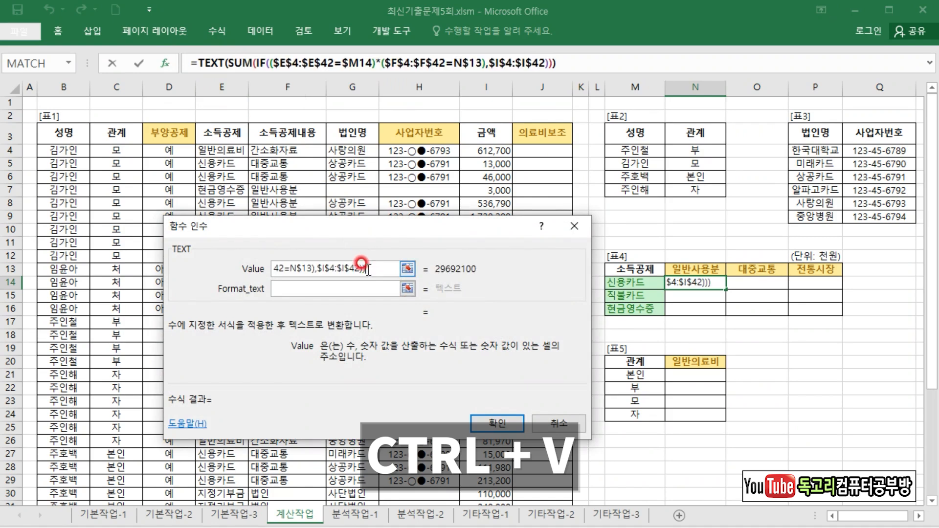
Set the TEXT function's Format_text to "#,##0," and compare the thousand-unit result with the original sum.
left_click(366, 285)
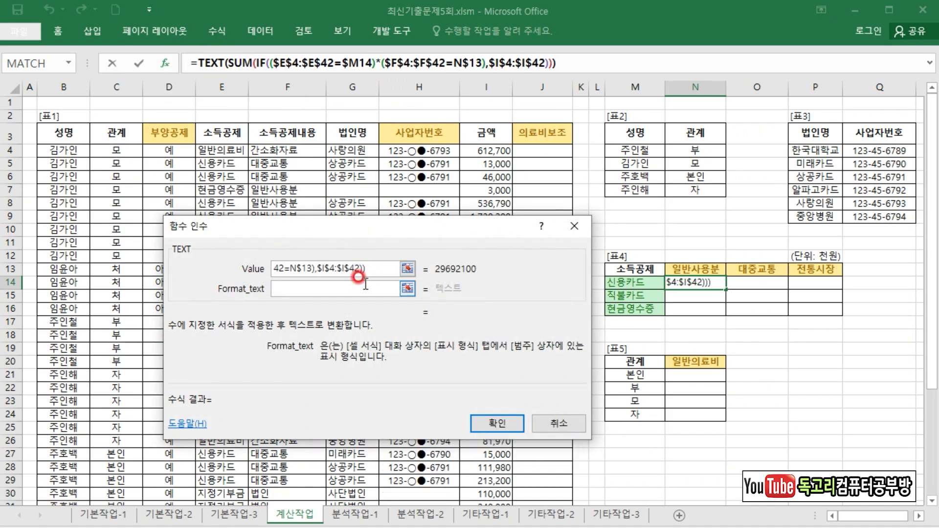
type("#,##0,")
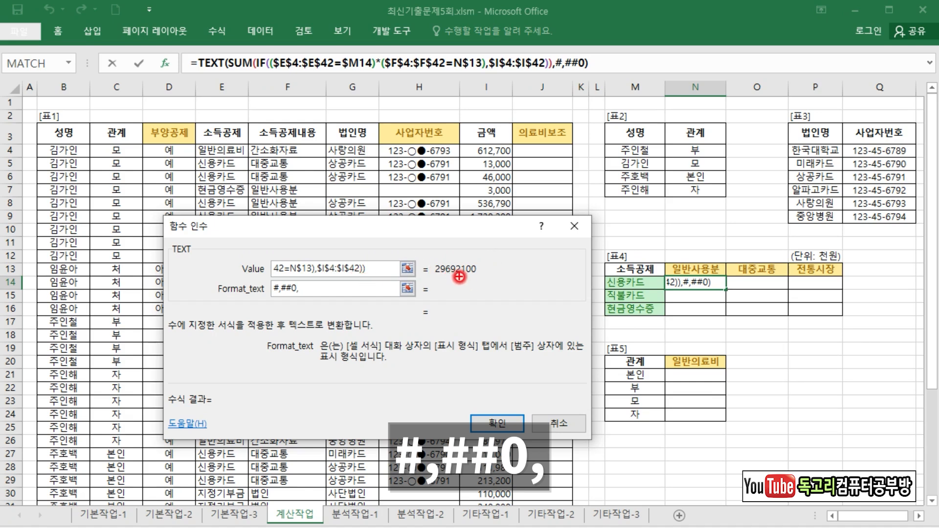
left_click_drag(459, 277, 483, 277)
key("Tab")
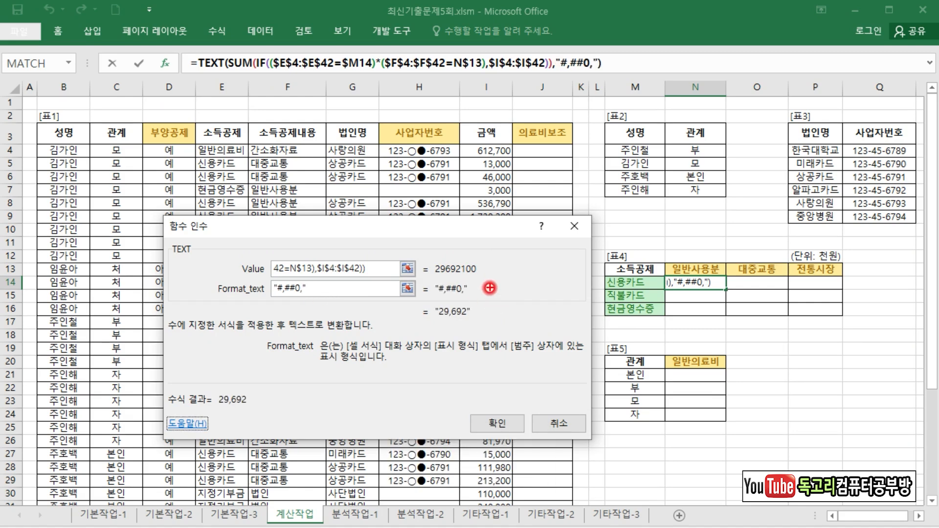
left_click_drag(439, 278, 482, 274)
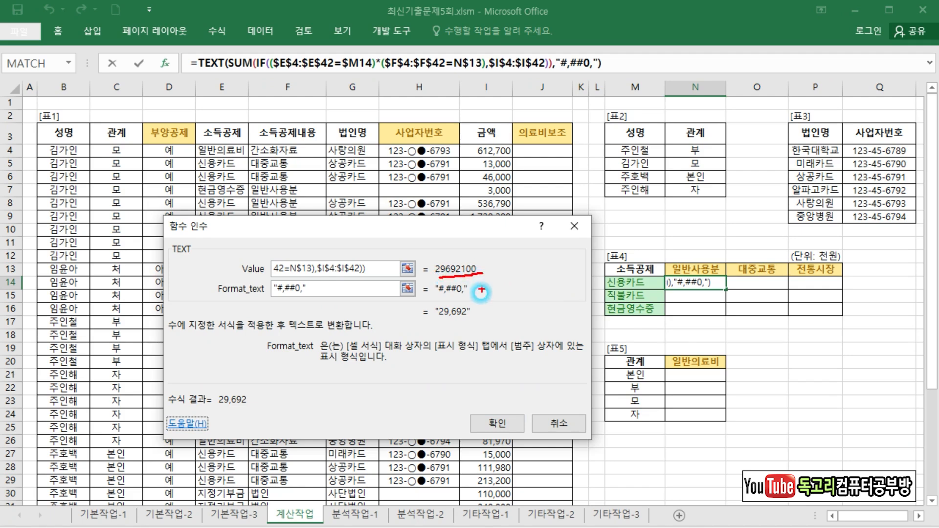
left_click_drag(440, 323, 467, 322)
left_click_drag(467, 260, 477, 261)
left_click_drag(504, 430, 495, 393)
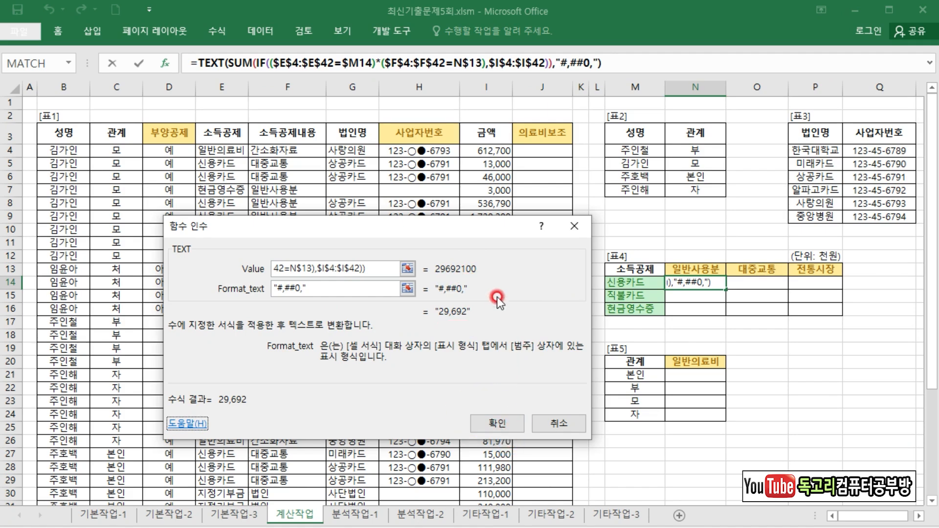
Enter the N14 formula as an array formula and fill it across N14:P16 of 표4.
key("Return")
left_click_drag(727, 289, 841, 316)
left_click(818, 373)
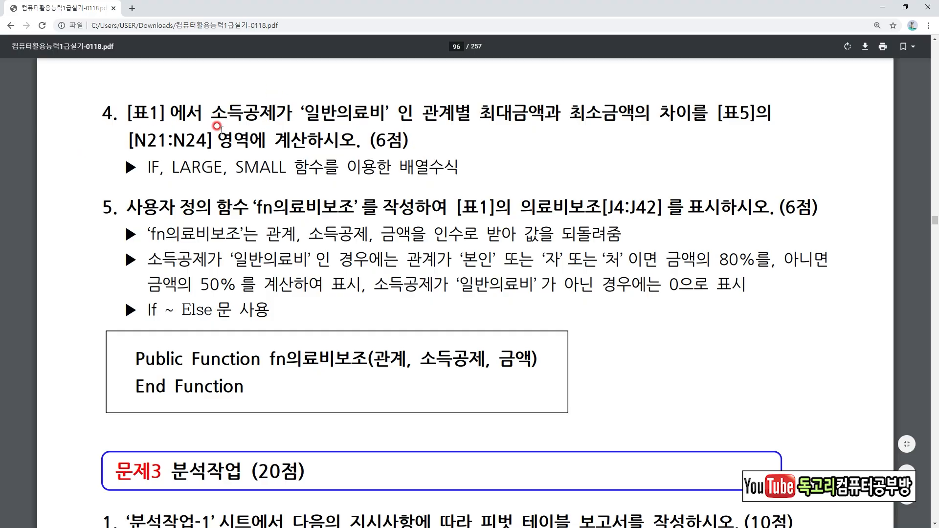
Review task 4 in the exam PDF, and start a LARGE formula with a nested IF in cell N21 of 표5 in Excel.
left_click_drag(320, 127, 643, 127)
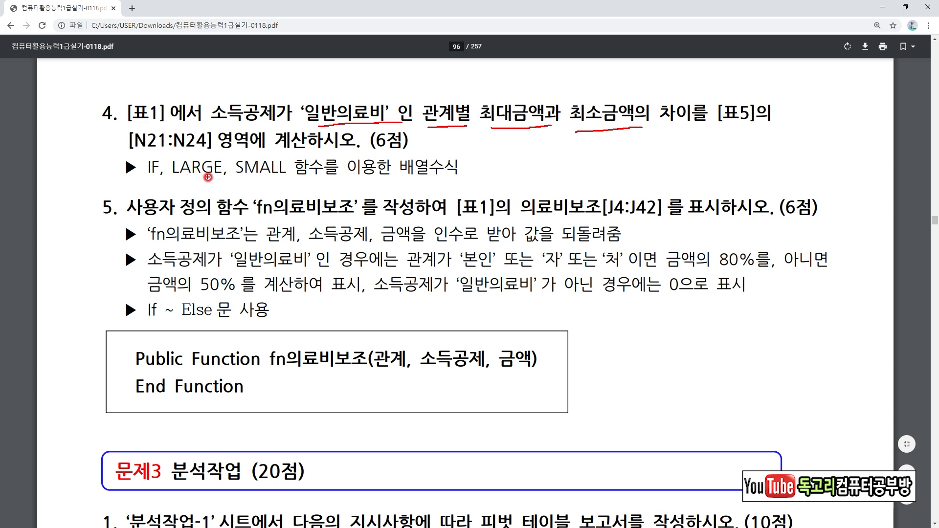
left_click_drag(170, 182, 297, 181)
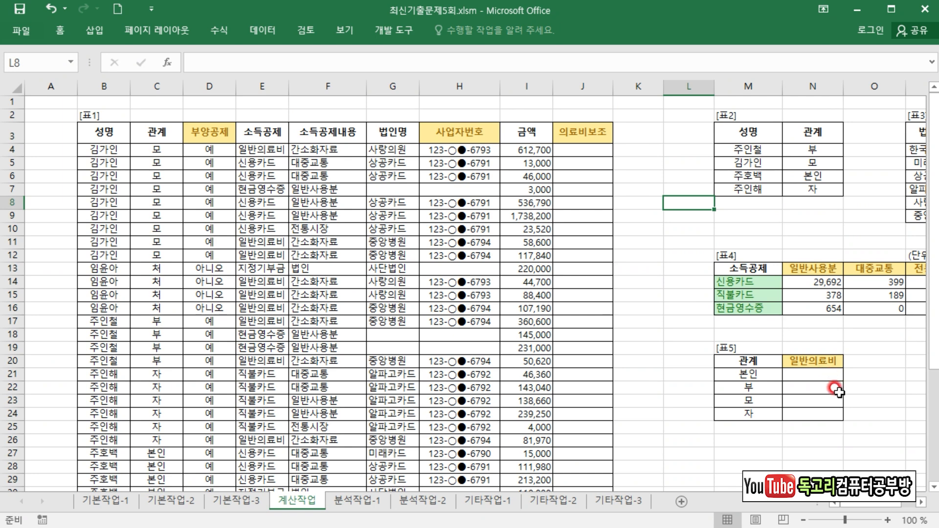
left_click(807, 376)
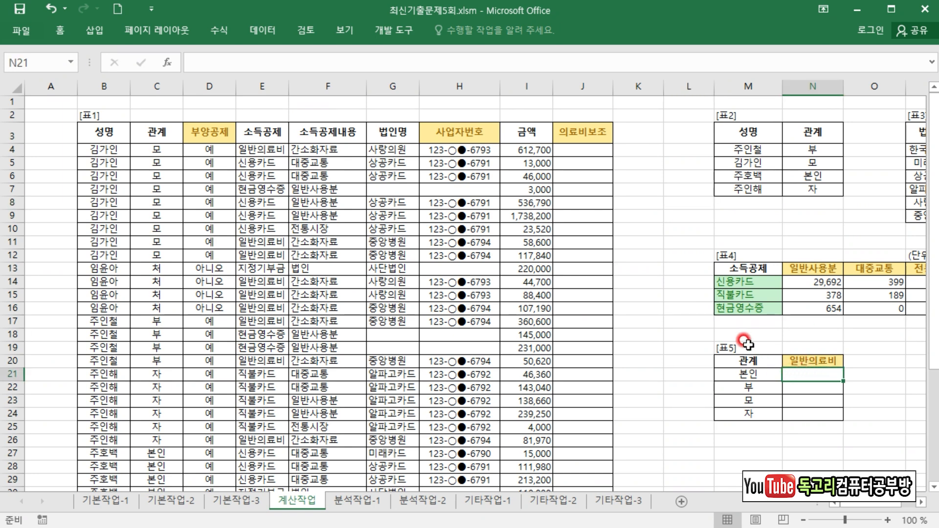
left_click(259, 61)
type("=")
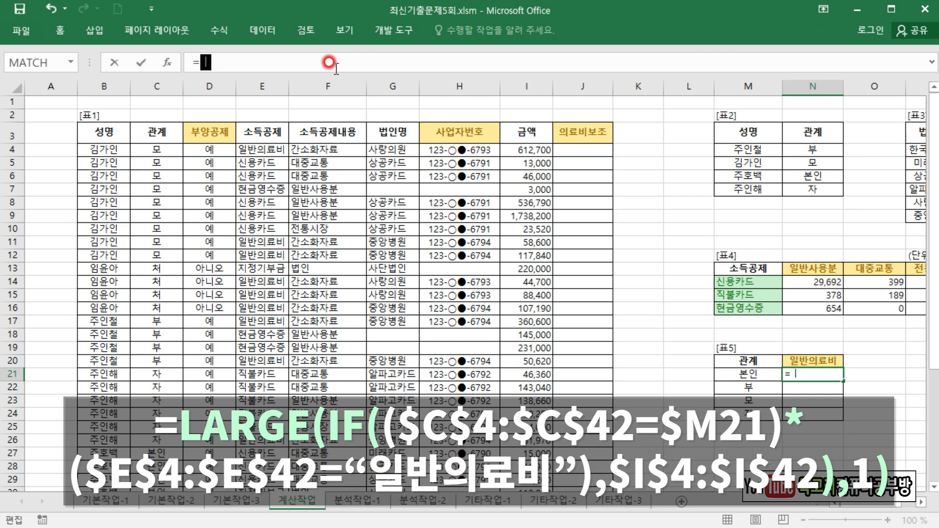
type("LA")
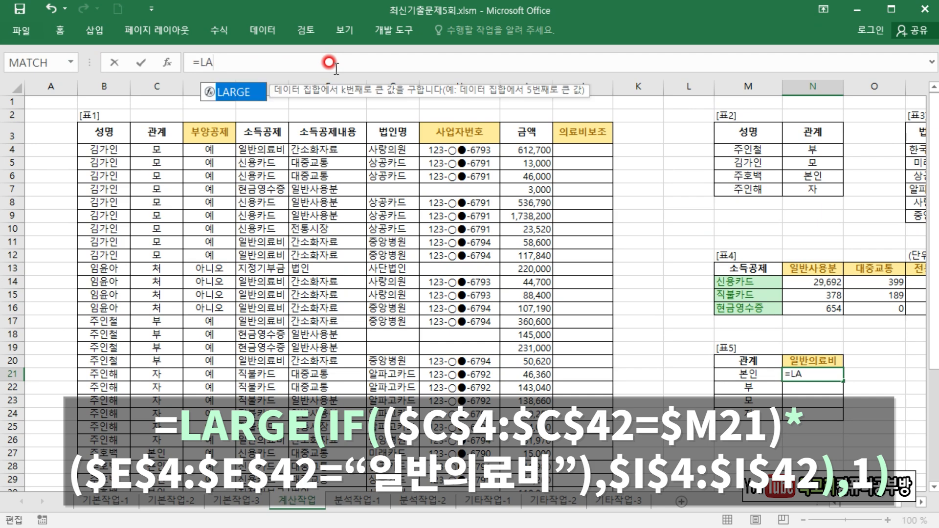
key("Tab")
type("I")
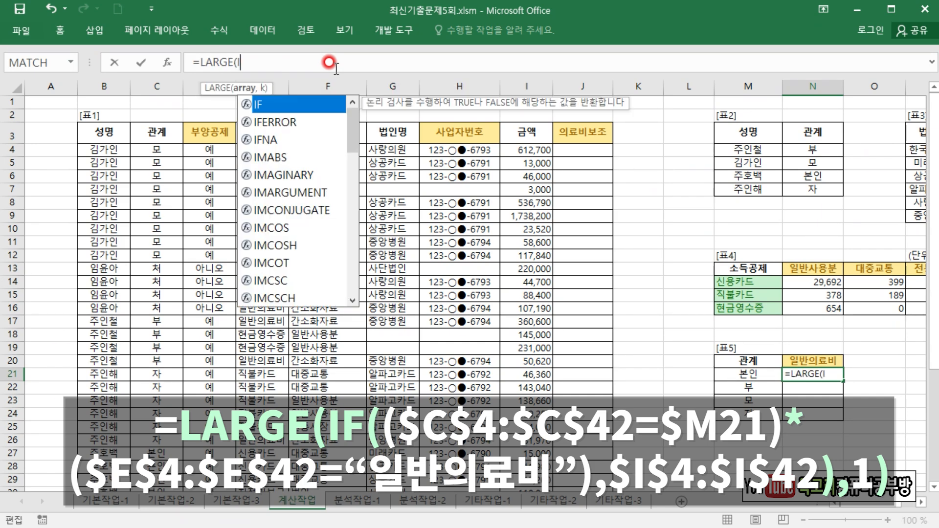
key("Tab")
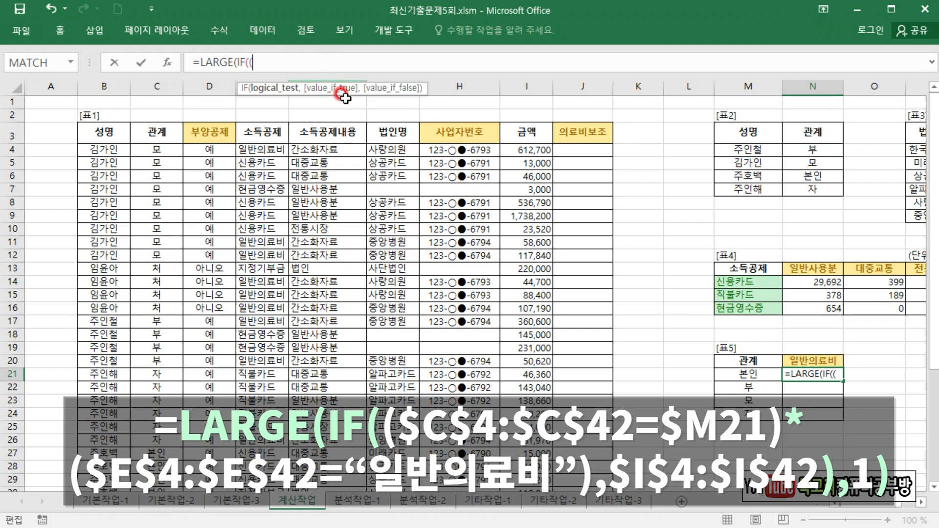
Add the first IF condition, matching the 관계 range $C$4:$C$42 with the row label $M21.
left_click_drag(156, 149, 166, 451)
key("F4")
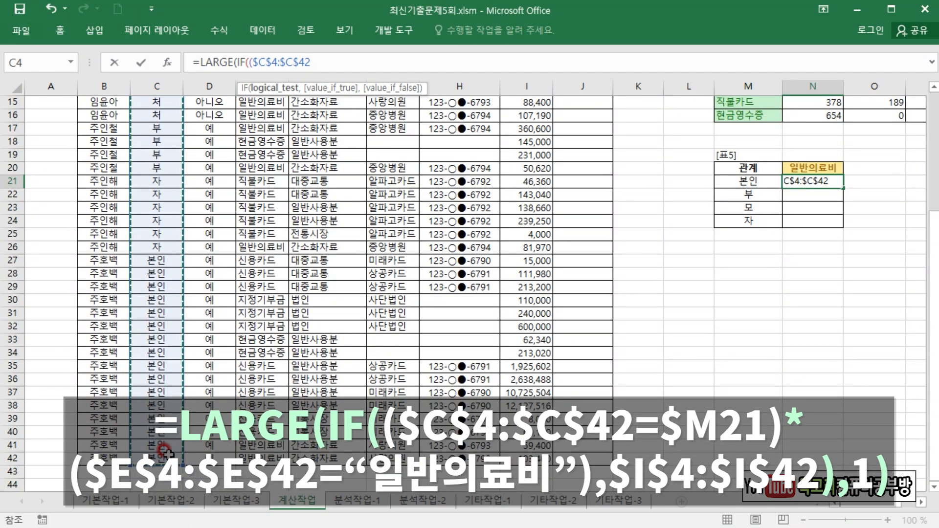
type("=")
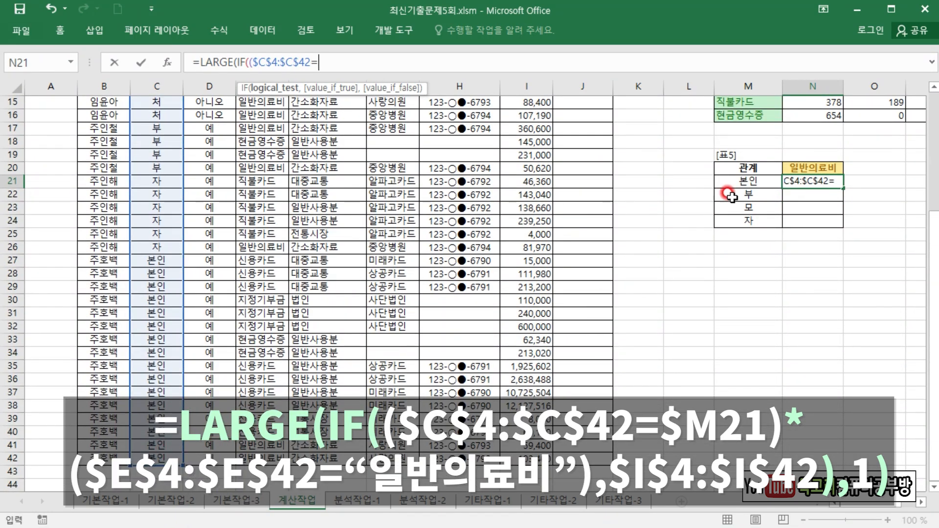
left_click(746, 182)
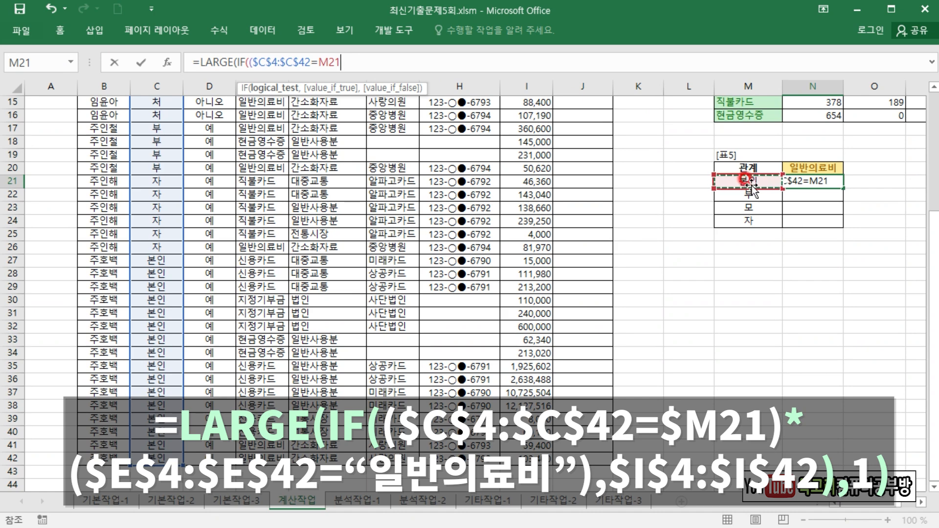
key("F4")
key("F4")
key("F4")
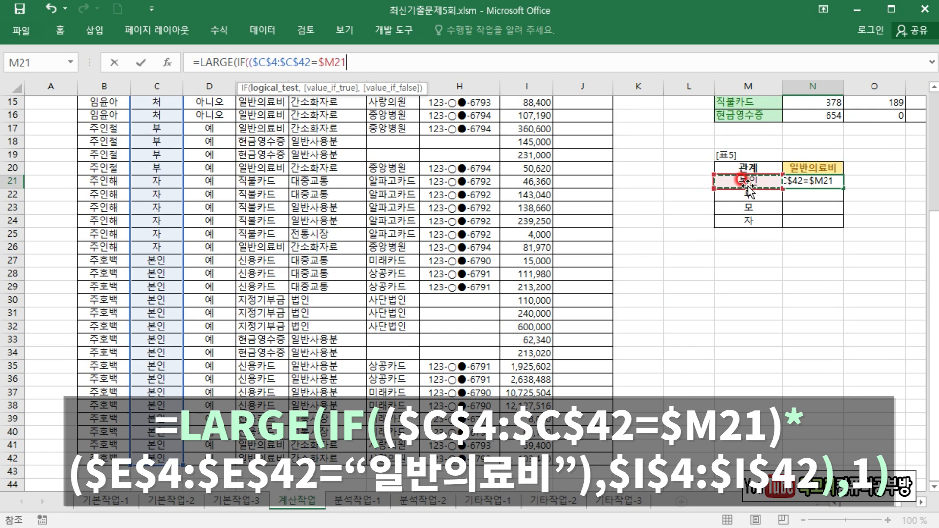
type(")")
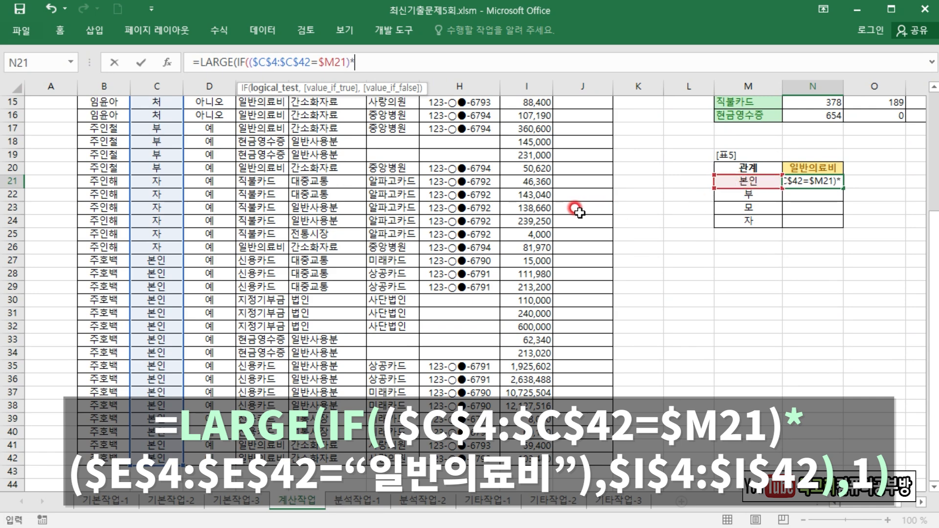
Multiply by a second IF condition matching the 소득공제 range $E$4:$E$42 with "일반의료비", and check both conditions.
type("*(")
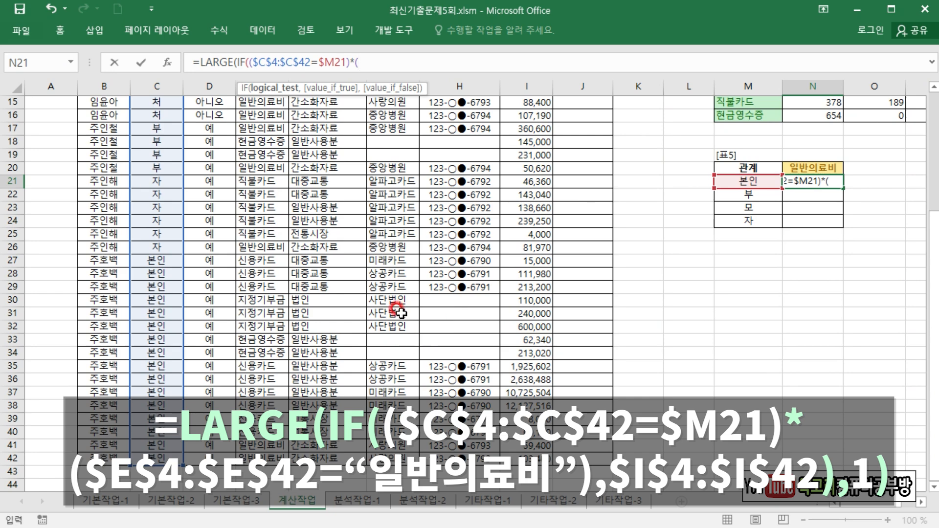
scroll(918, 242, "up", 5)
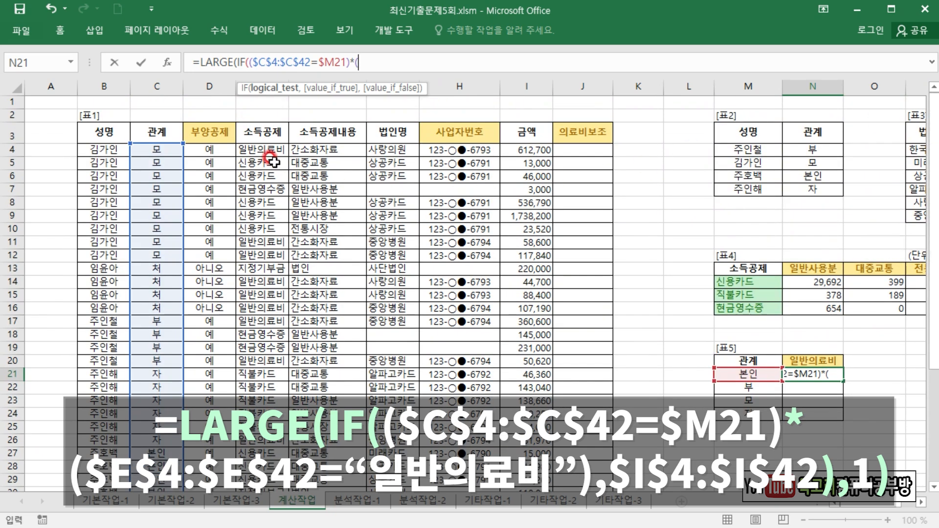
left_click_drag(264, 149, 258, 434)
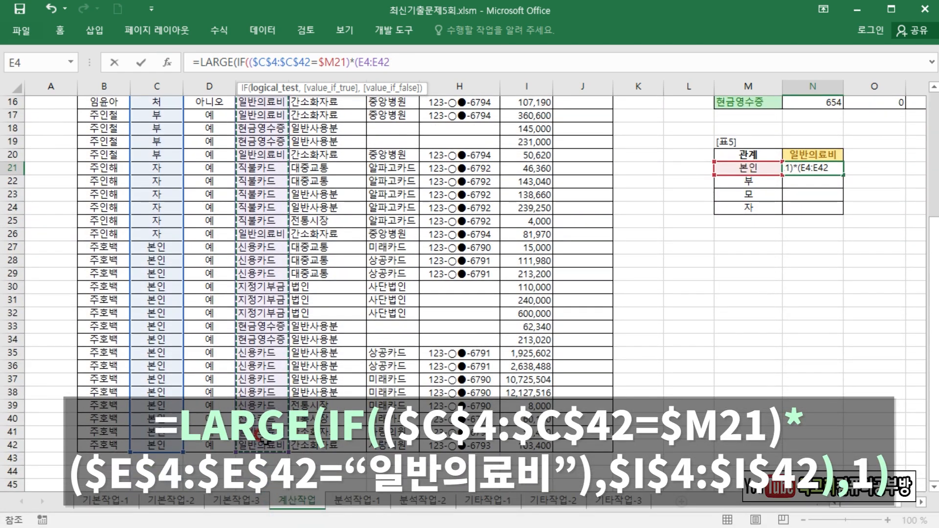
key("F4")
type("=")
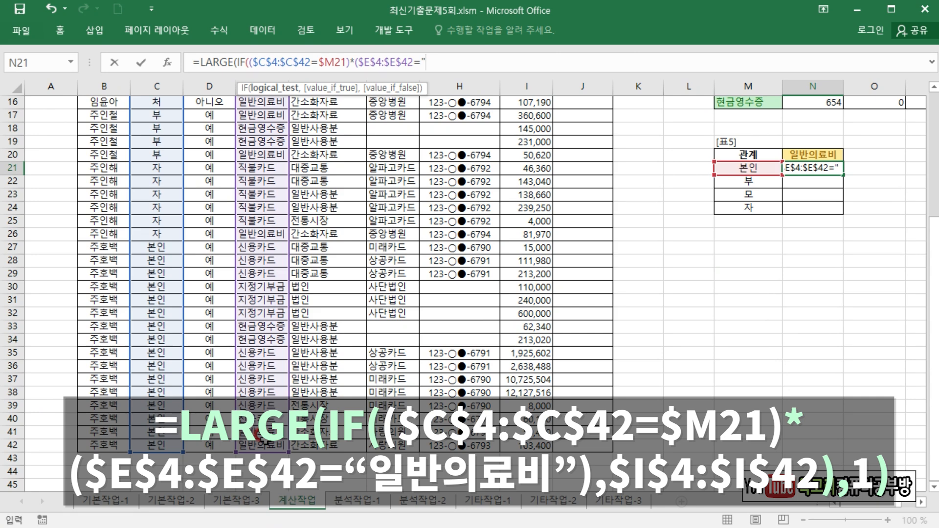
type("\"일")
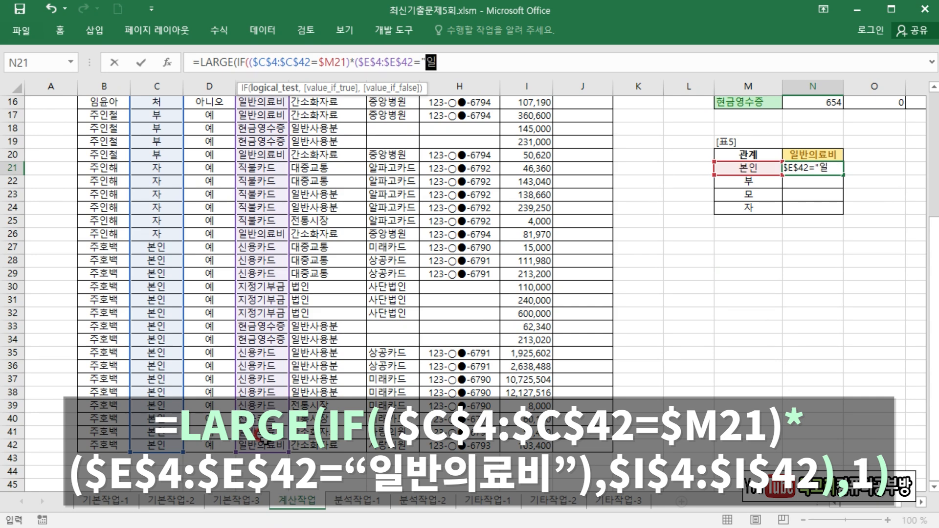
type("반의료비\"")
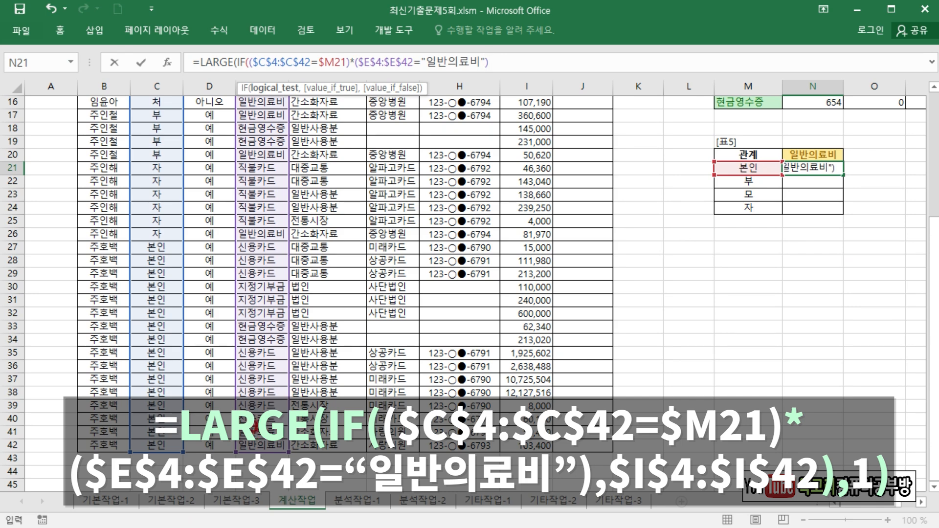
left_click_drag(252, 72, 482, 70)
left_click_drag(323, 50, 338, 48)
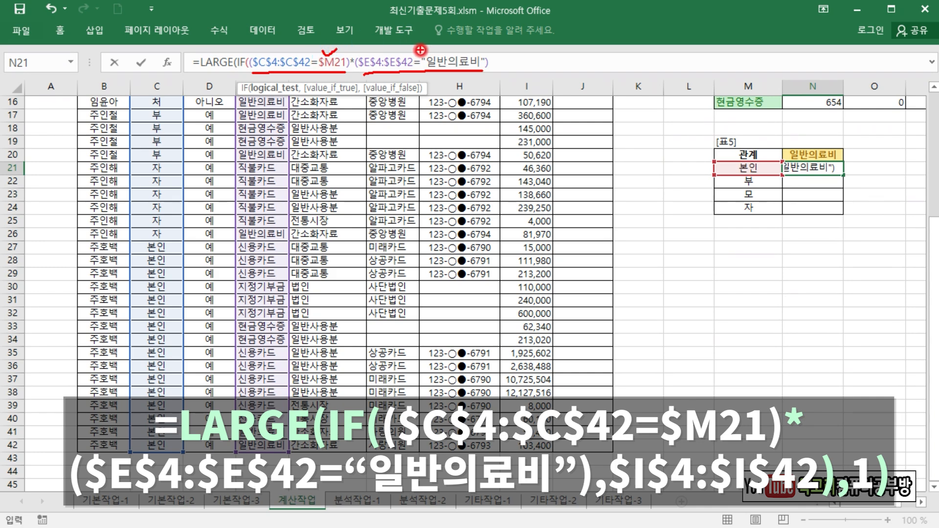
key("Escape")
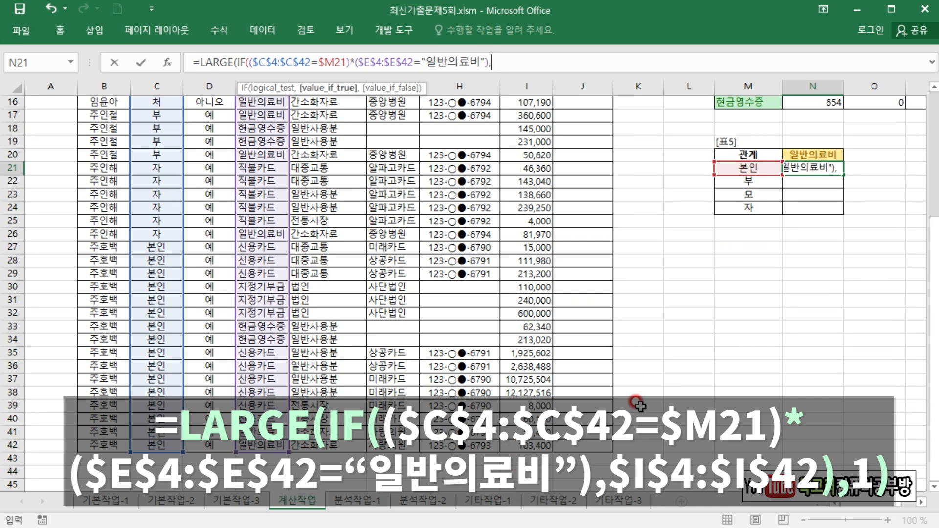
Return the 금액 range $I$4:$I$42 when both conditions are true, and close LARGE with k set to 1, followed by a minus sign.
left_click_drag(935, 263, 933, 138)
left_click_drag(536, 149, 528, 472)
key("F4")
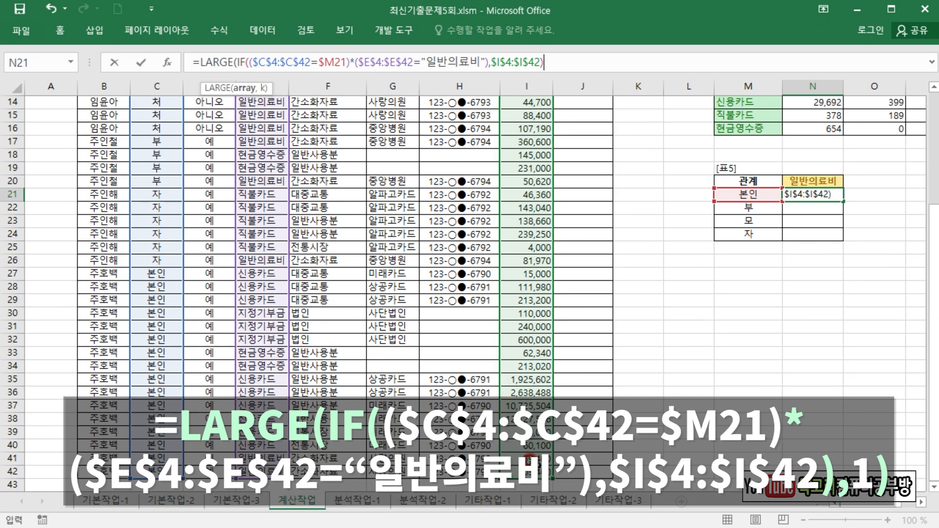
type(",")
type("1)-")
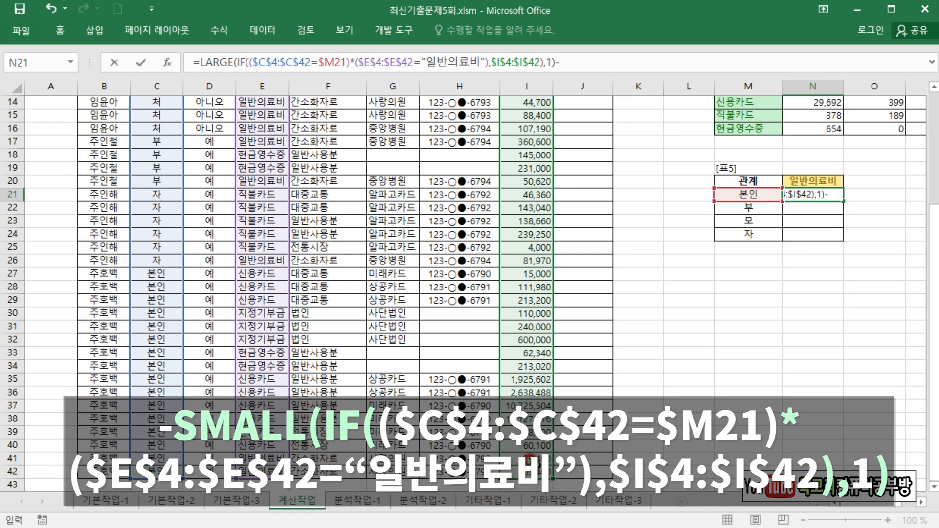
Continue the N21 formula after the minus sign with a SMALL function containing a nested IF.
type("SM")
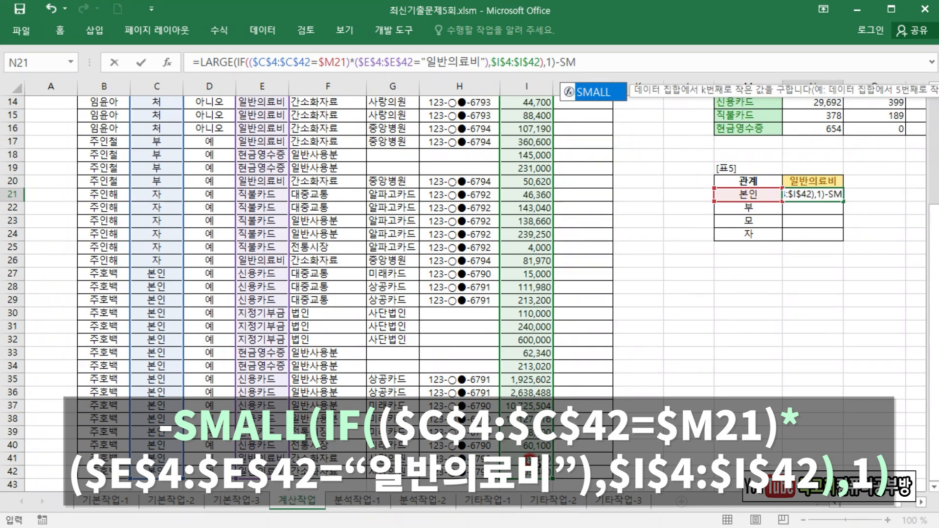
key("Tab")
type("IF")
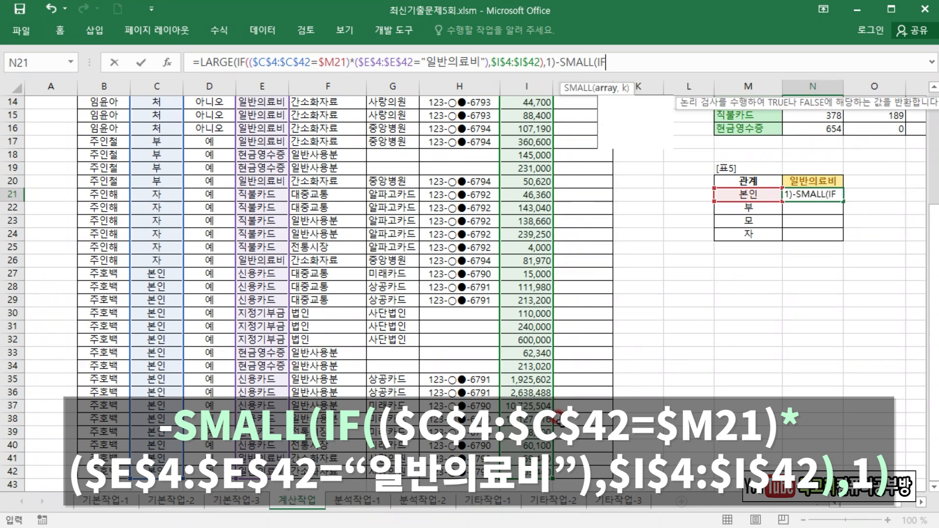
key("Tab")
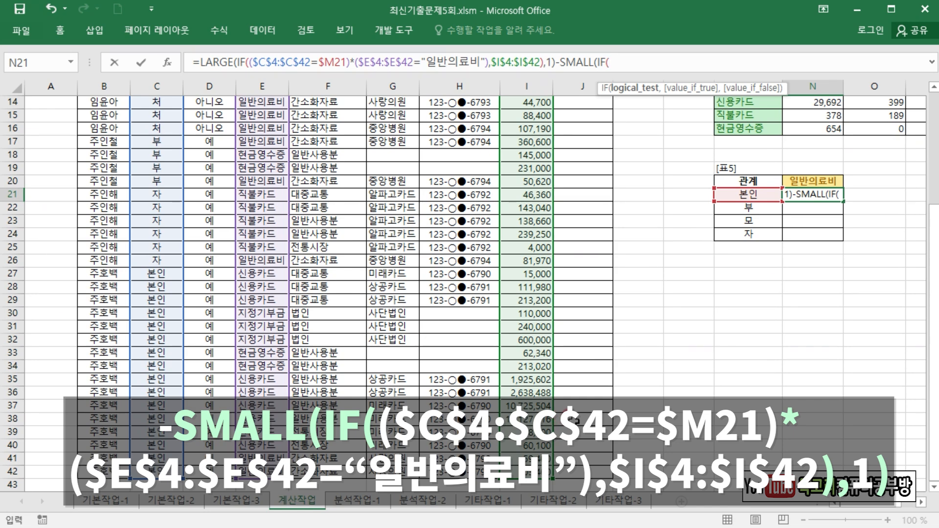
Add the first IF condition inside SMALL, matching the 관계 range $C$4:$C$42 with the row label $M21.
left_click_drag(932, 234, 935, 142)
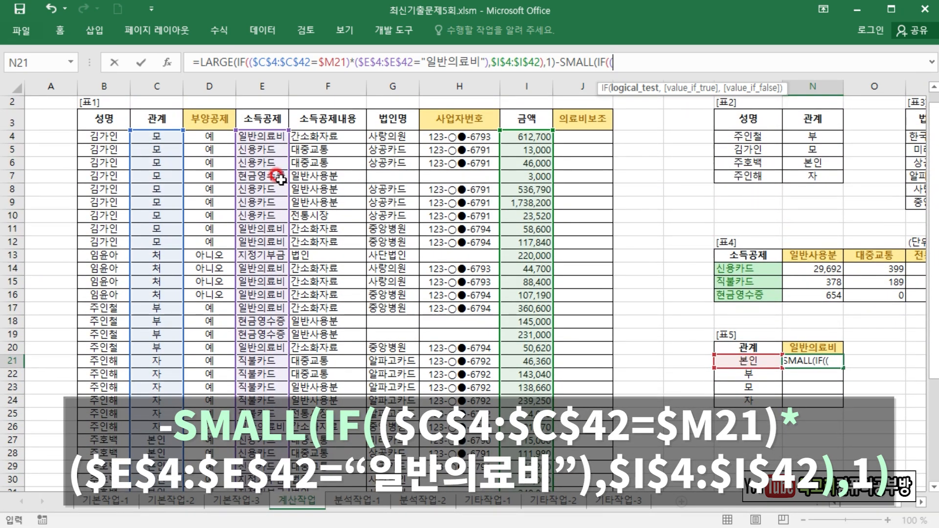
left_click_drag(156, 136, 163, 470)
key("F4")
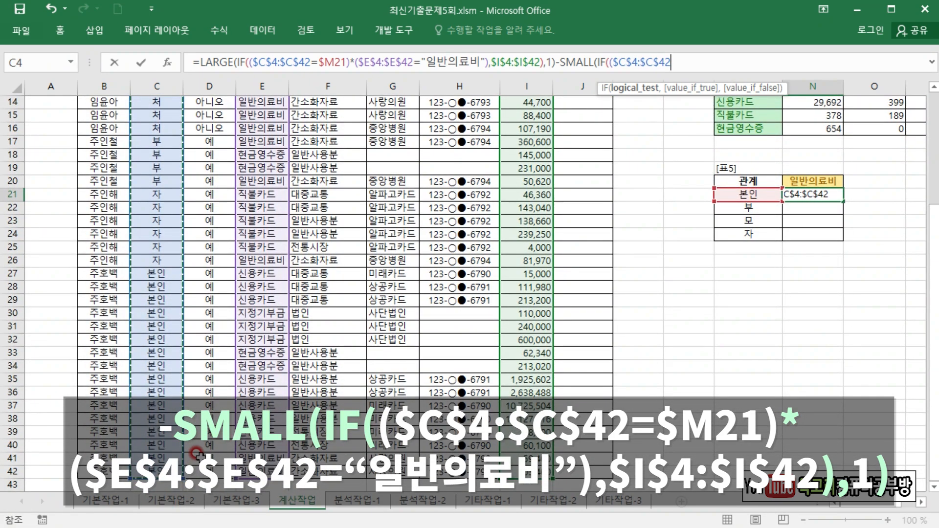
type("=")
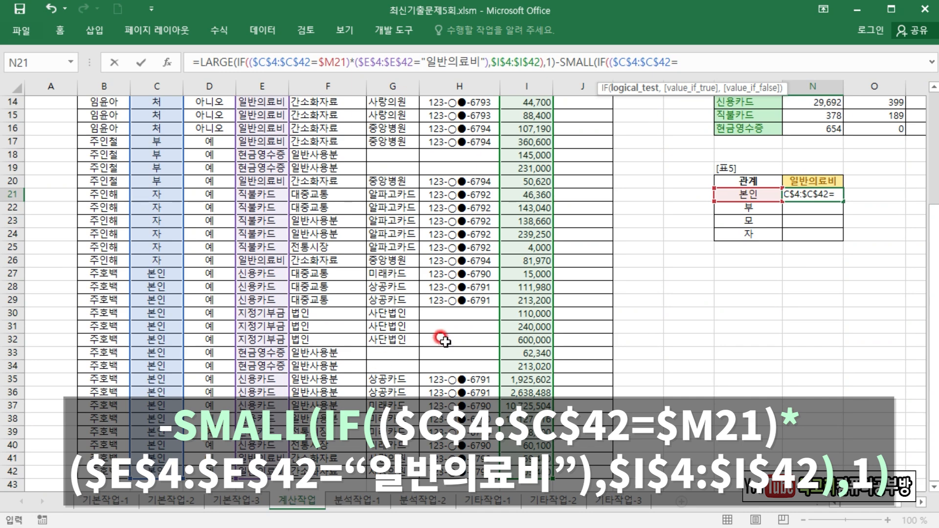
left_click(755, 196)
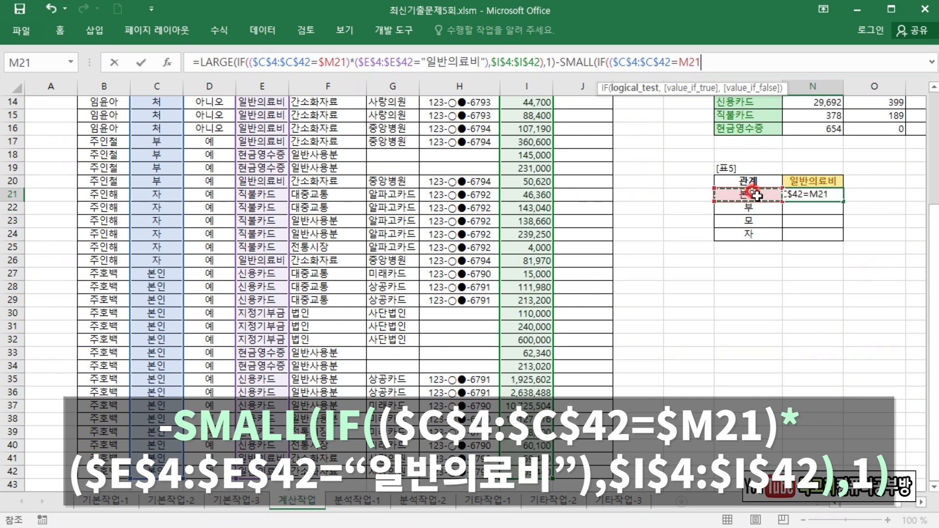
key("F4")
key("F4")
key("F4")
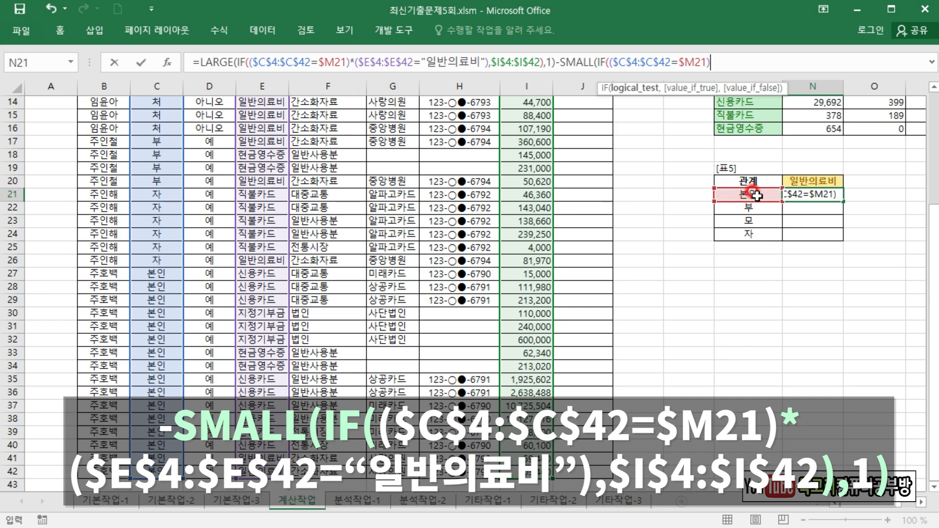
Multiply it by a second condition inside SMALL's IF, matching the 소득공제 range $E$4:$E$42 with "일반의료비", and check both conditions.
type("*(")
left_click_drag(933, 274, 933, 223)
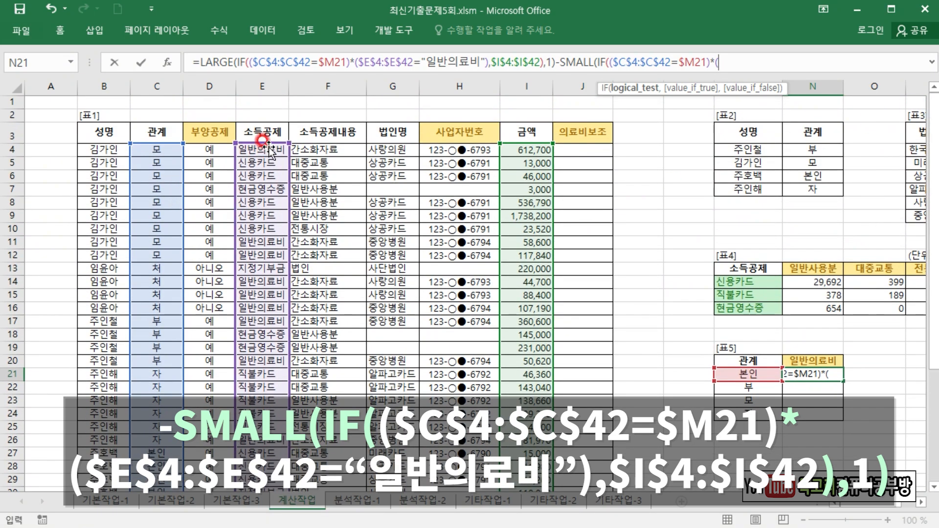
left_click_drag(264, 149, 259, 446)
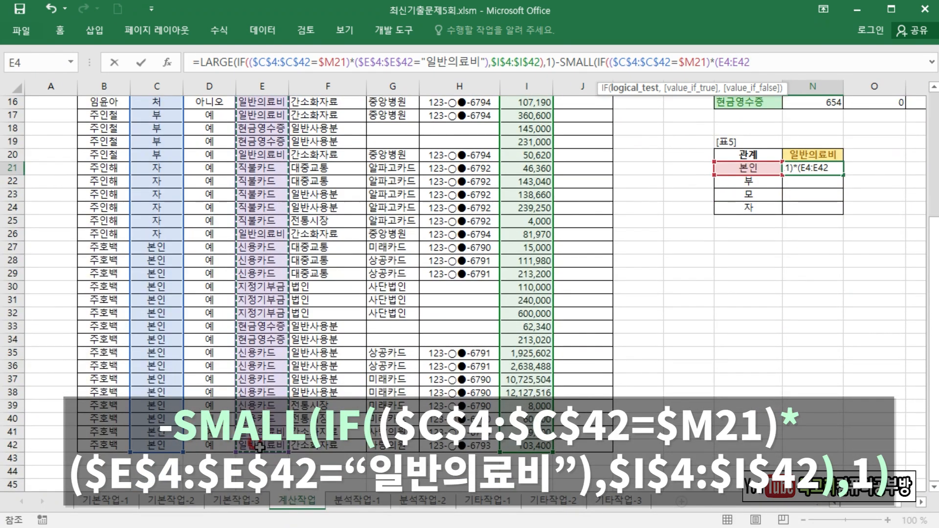
key("F4")
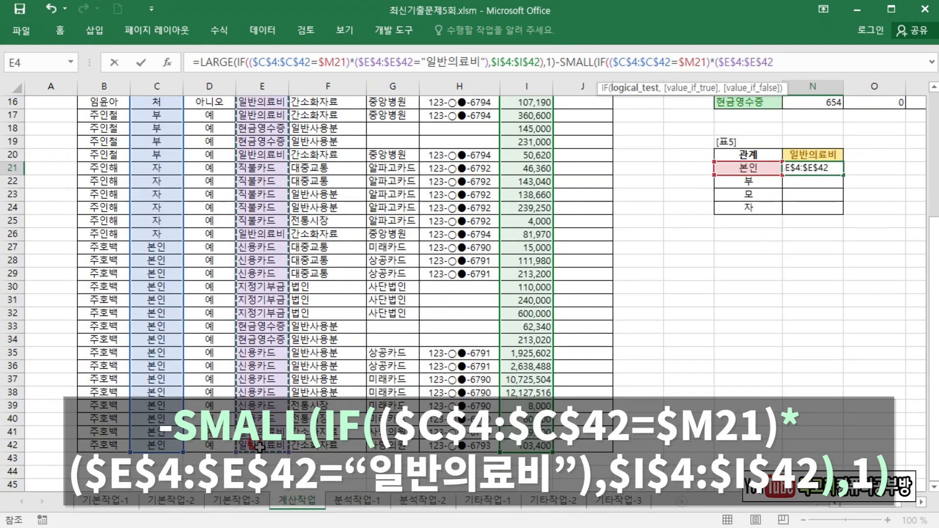
type("=\"일반의료비")
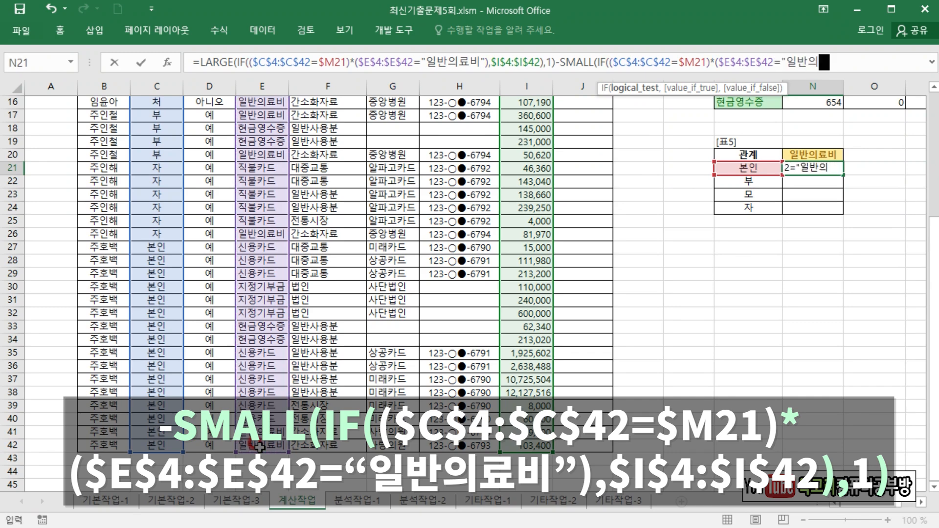
type("\"")
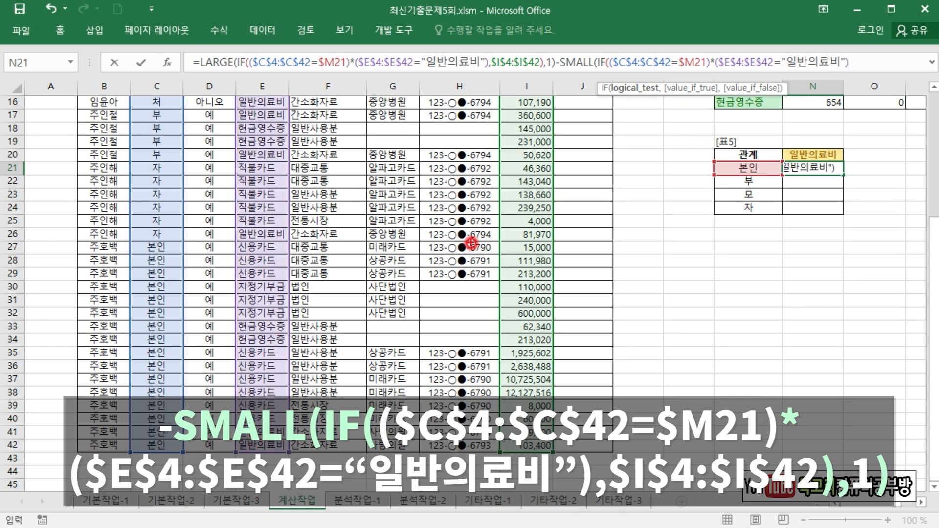
left_click_drag(611, 72, 840, 75)
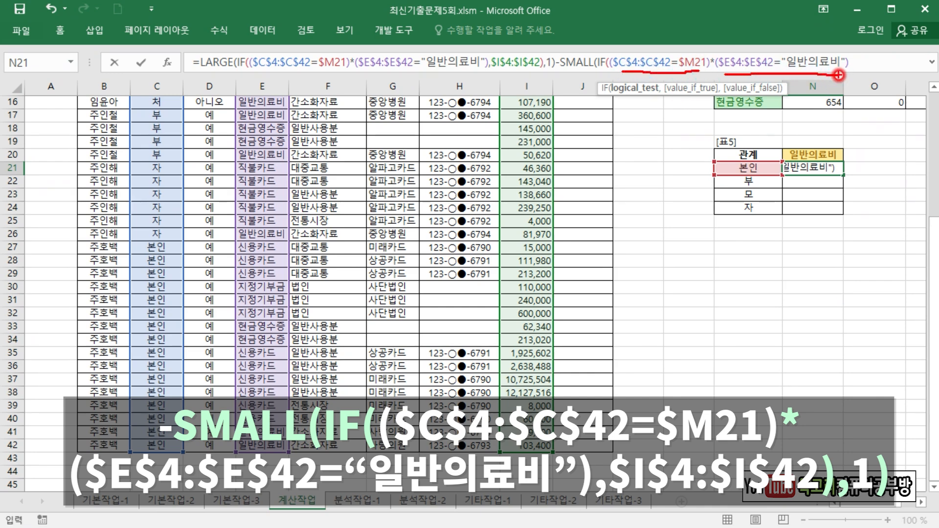
Return the 금액 range $I$4:$I$42 from SMALL's IF when both conditions hold, and close SMALL with k set to 1.
type(",")
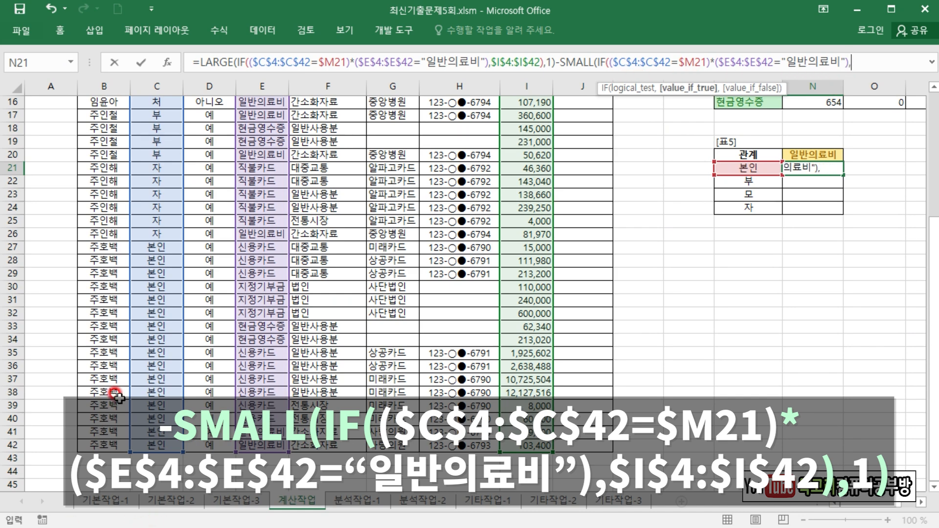
left_click_drag(931, 249, 929, 115)
left_click_drag(517, 149, 525, 448)
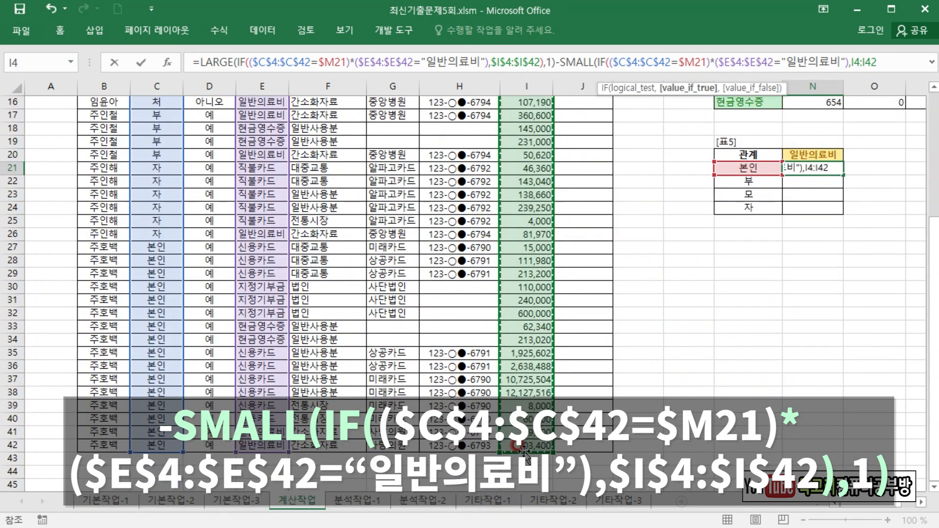
key("F4")
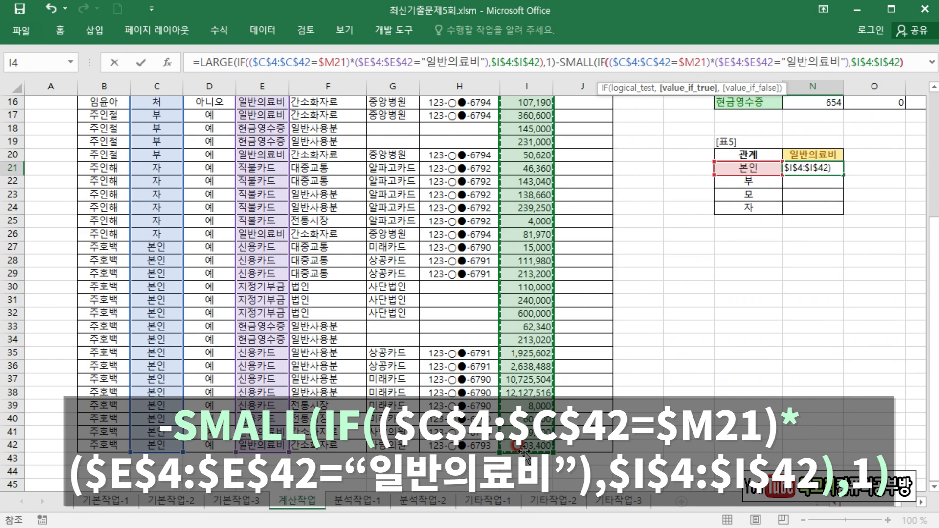
type(")")
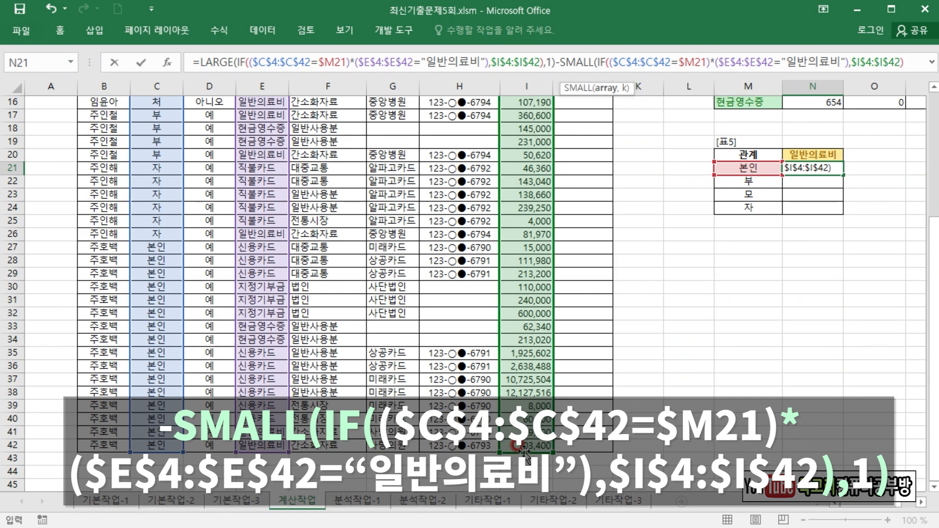
type(",1")
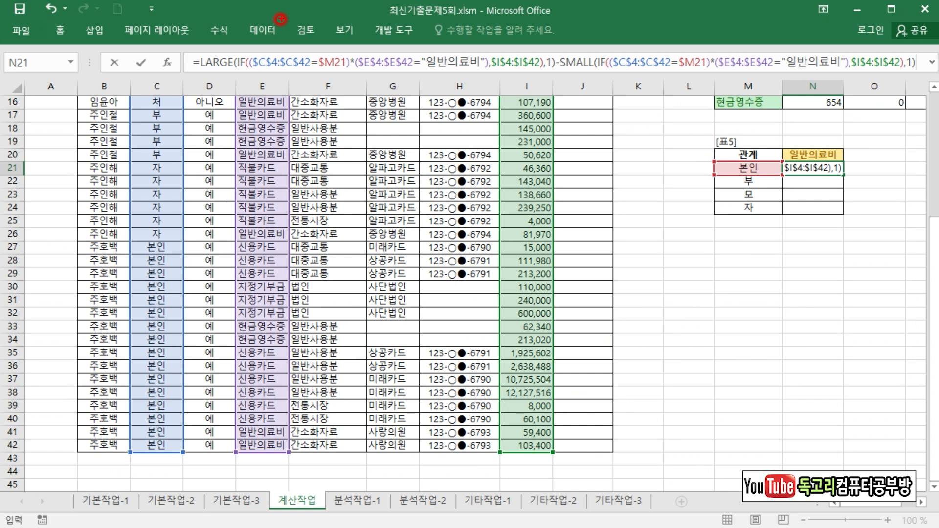
Check the complete LARGE minus SMALL formula, enter it as an array formula in N21, and fill it down to N24.
left_click_drag(197, 77, 930, 71)
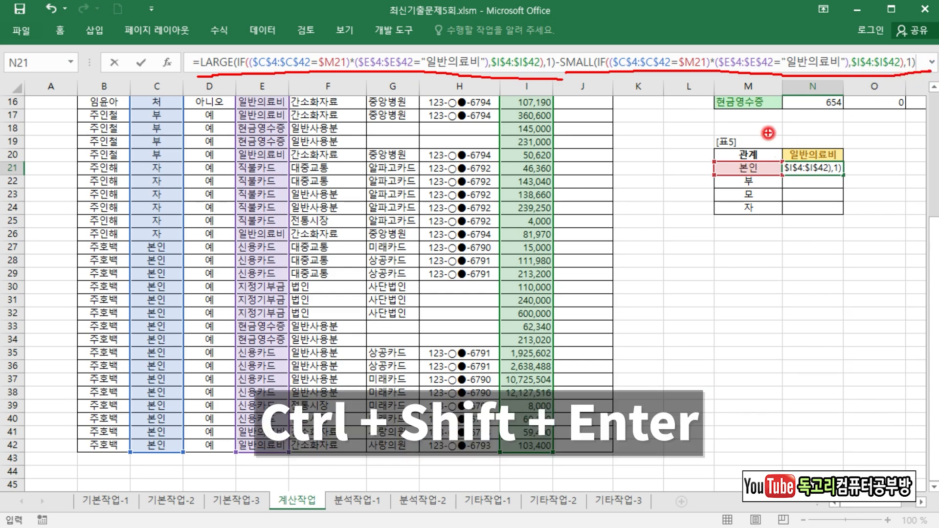
key("Escape")
key("ctrl+shift+Return")
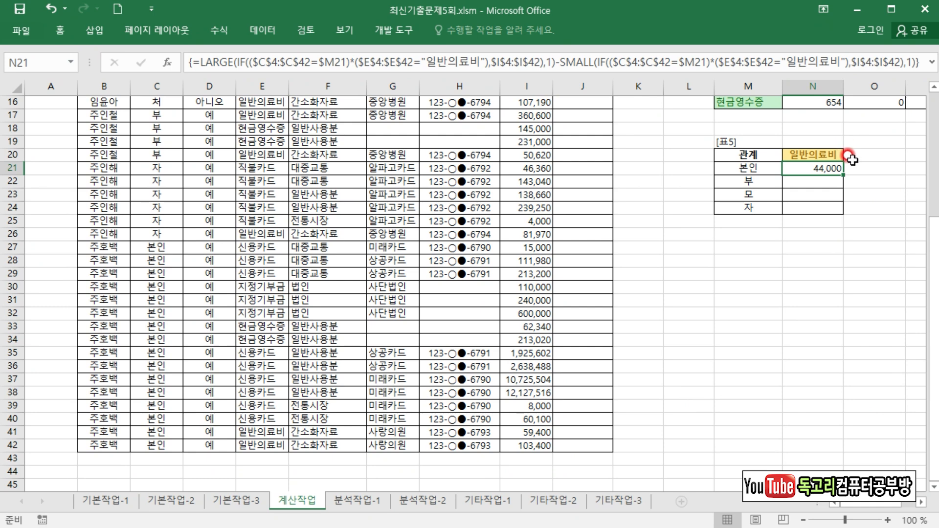
left_click_drag(844, 175, 846, 210)
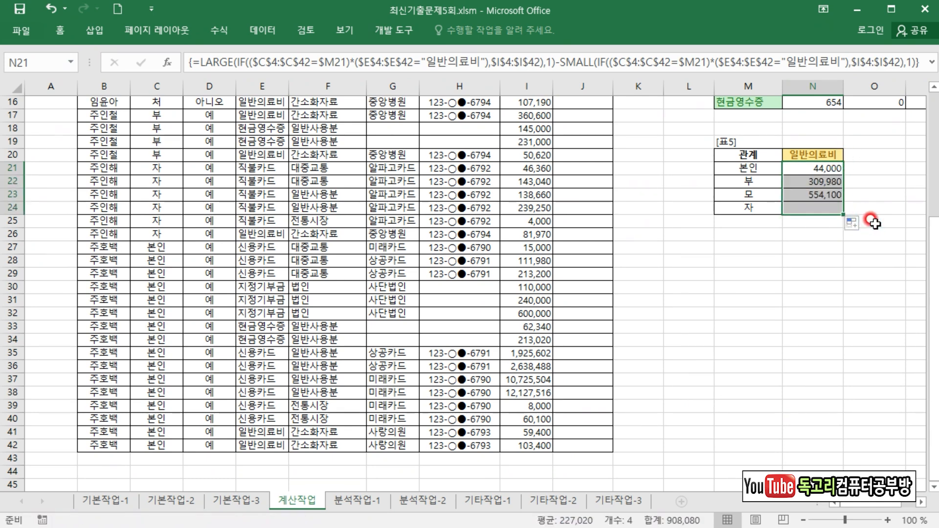
left_click(844, 259)
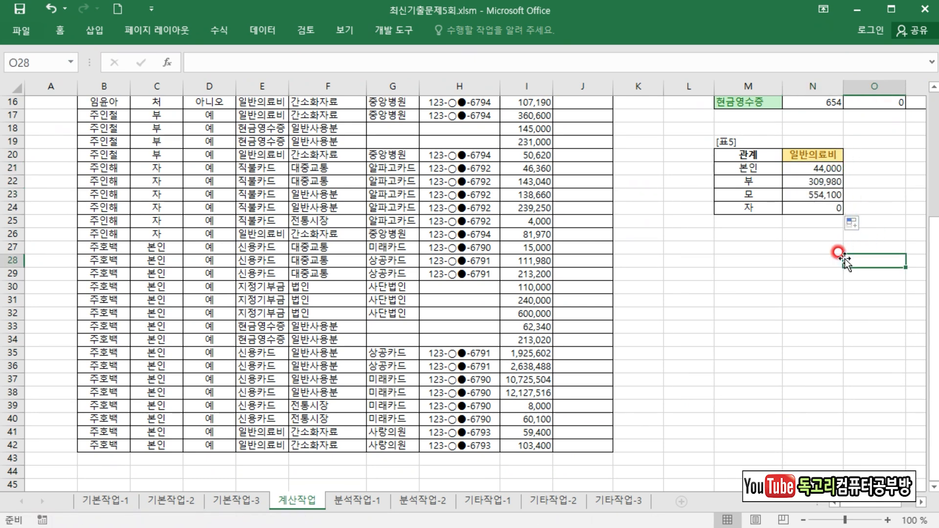
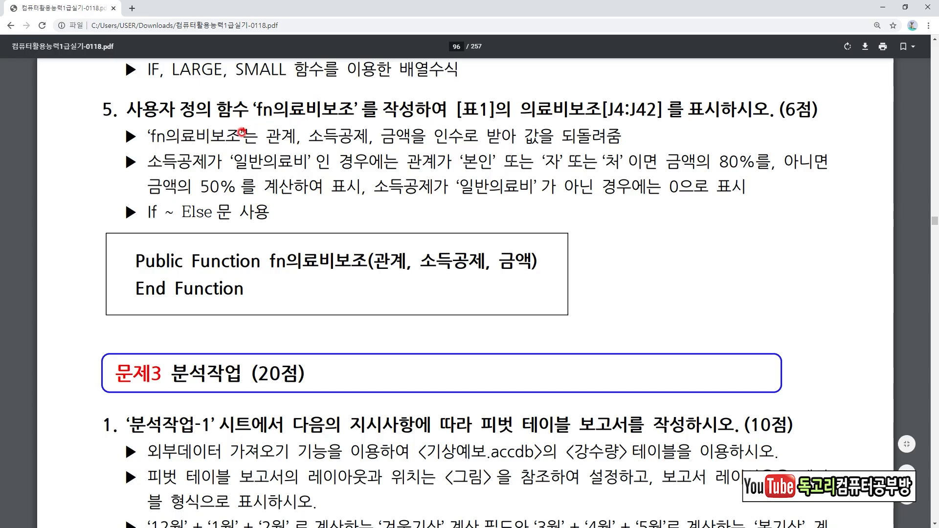
Switch to the exam PDF and review task 5's requirements for the user-defined function fn의료비보조, including its 80%, 50% and 0 cases.
left_click_drag(154, 122, 340, 119)
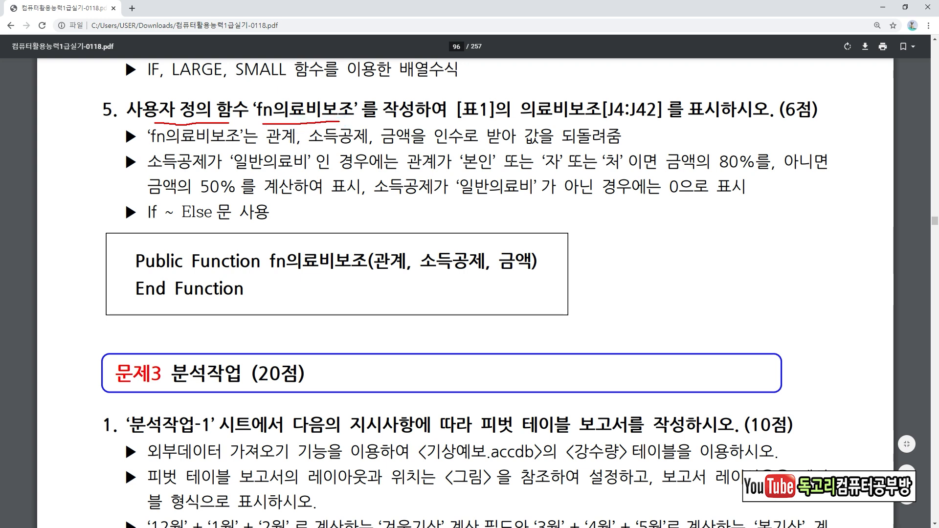
left_click_drag(170, 177, 647, 168)
mouse_move(703, 174)
left_mouse_down()
mouse_move(779, 177)
mouse_move(783, 142)
mouse_move(703, 146)
mouse_move(704, 175)
left_mouse_up()
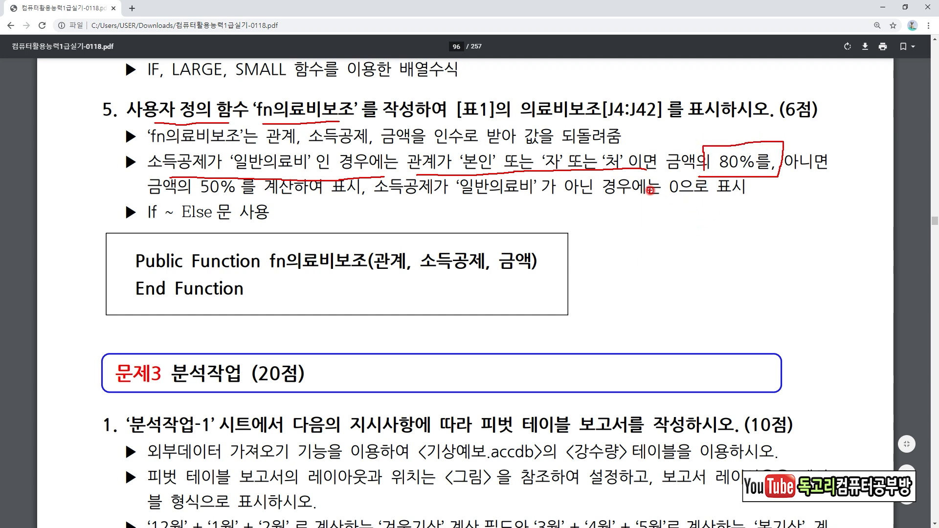
left_click_drag(200, 194, 258, 197)
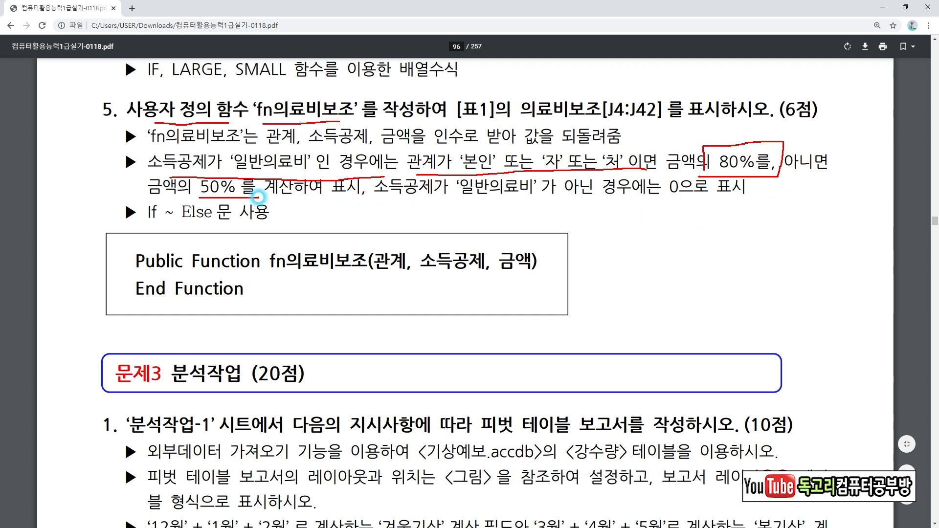
left_click_drag(383, 198, 685, 203)
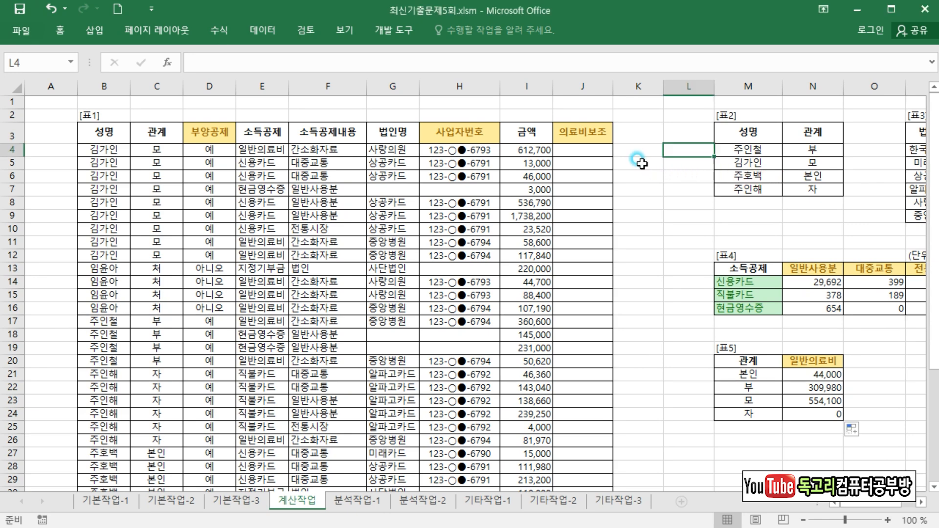
Return to Excel, select J4 in the 의료비보조 column, and insert a new module in the Visual Basic editor.
left_click(600, 150)
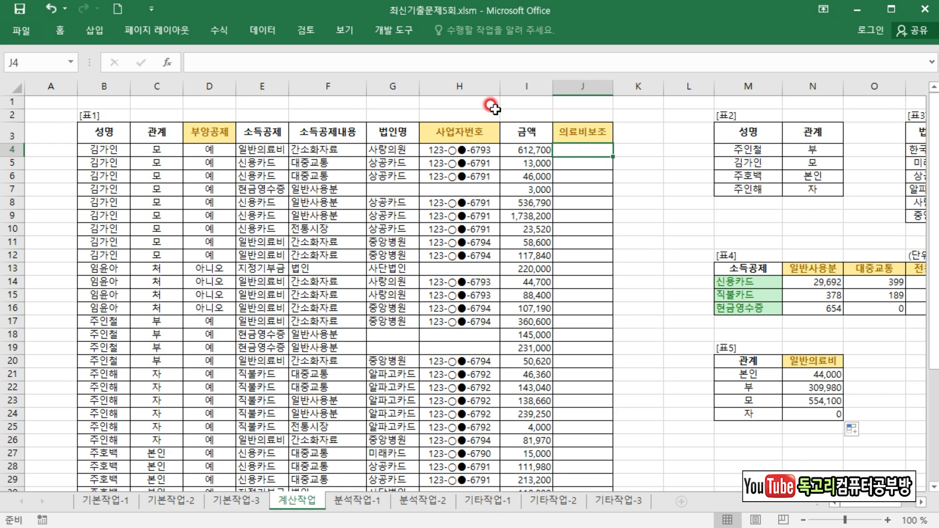
left_click(392, 33)
left_click(28, 62)
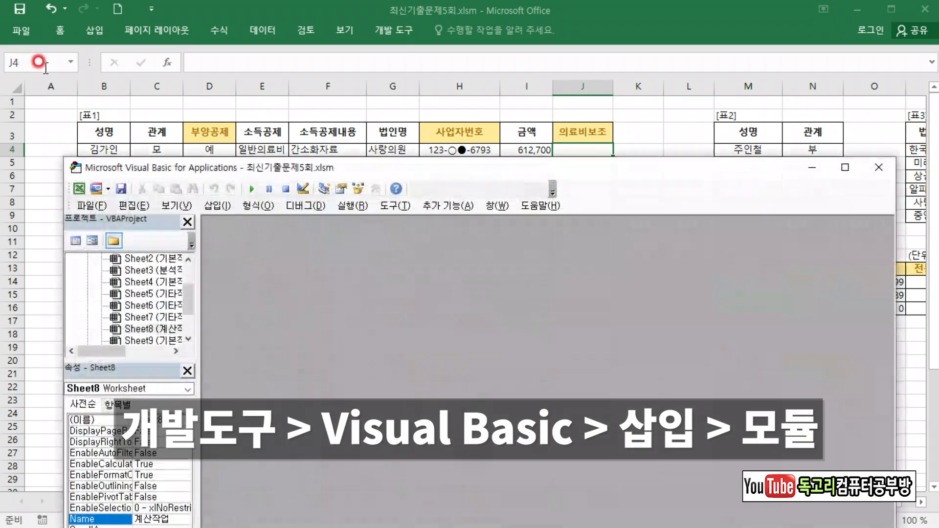
left_click_drag(333, 165, 416, 34)
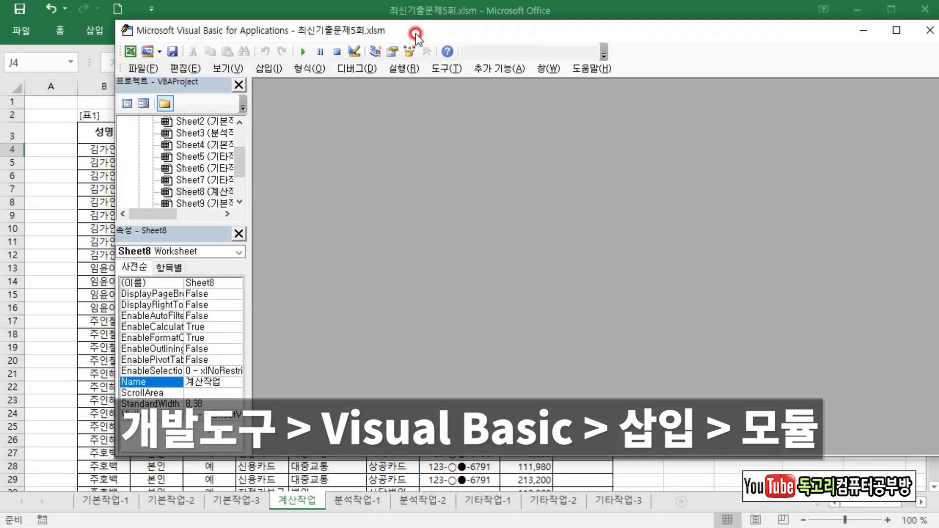
left_click(279, 69)
left_click(281, 118)
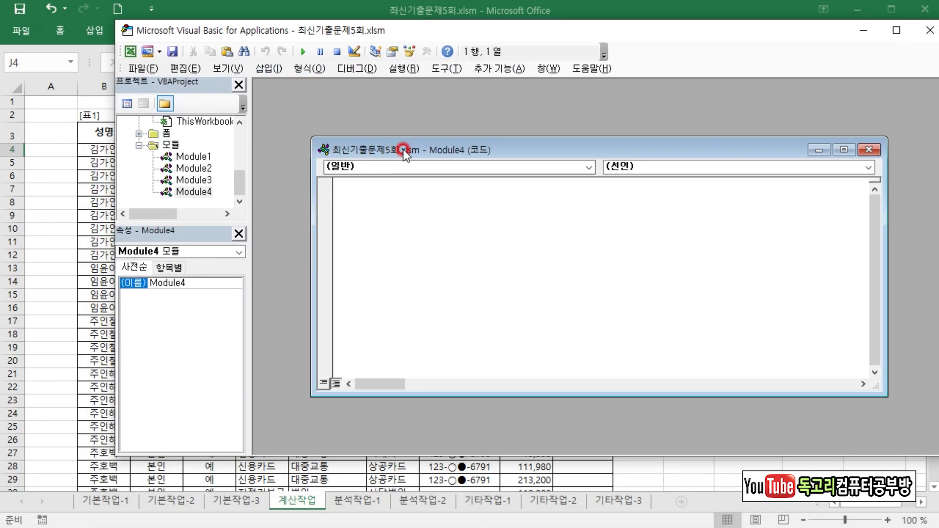
left_click_drag(403, 148, 365, 111)
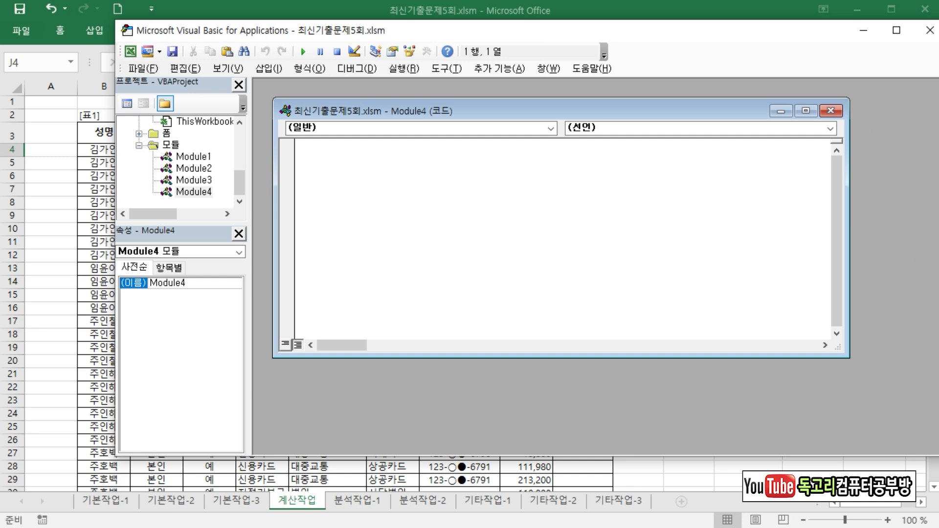
Declare Public Function fn의료비보조(관계, 소득공제, 금액) in the new module, leaving blank lines before End Function for its body.
left_click(864, 269)
type("Public Function fn의료비보조(관계, 소득공제, 금액)")
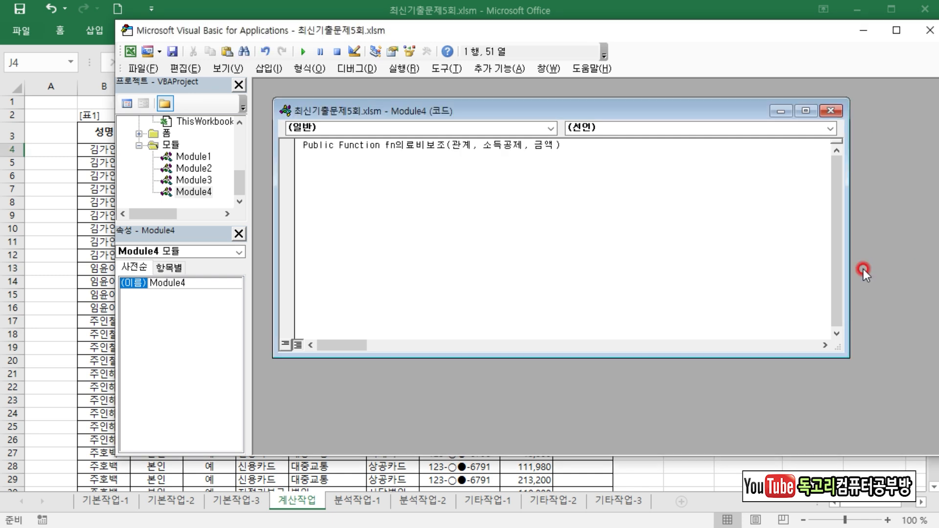
key("Return")
key("Return")
key("Return")
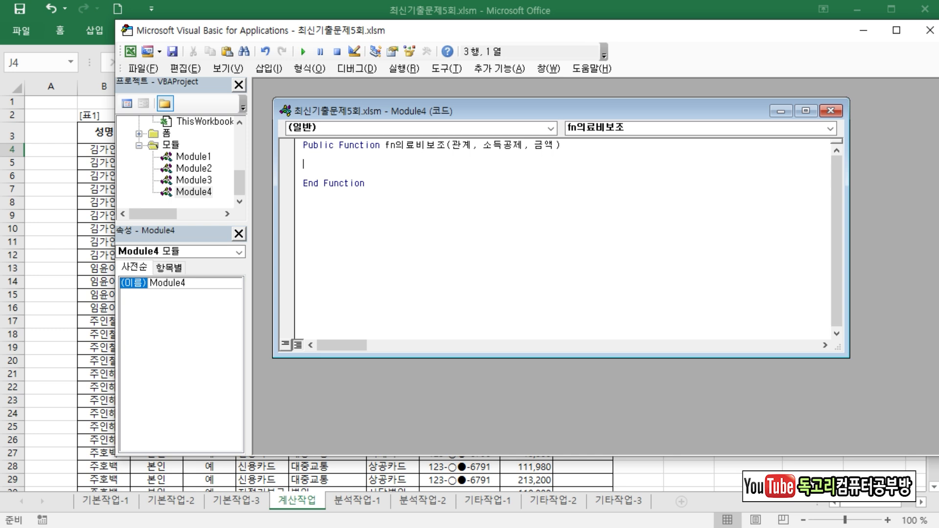
Open the function body with the outer condition If 소득공제 = "일반의료비" Then.
type("f 소득공제")
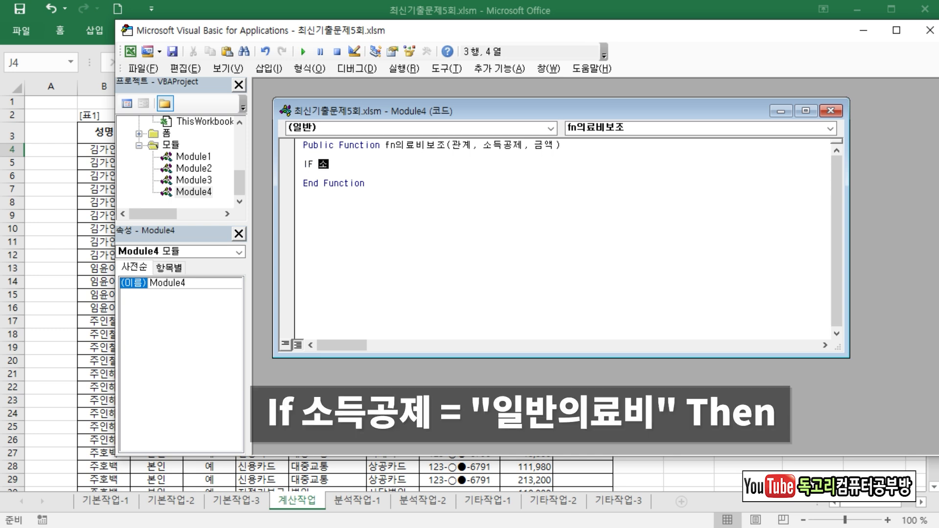
type(" =")
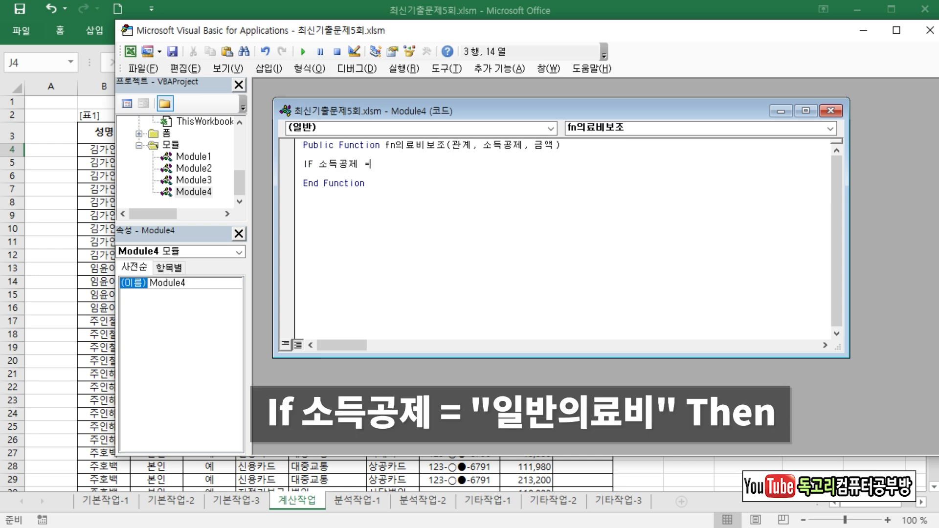
type("\"")
type("일반의료")
type("ㅂ")
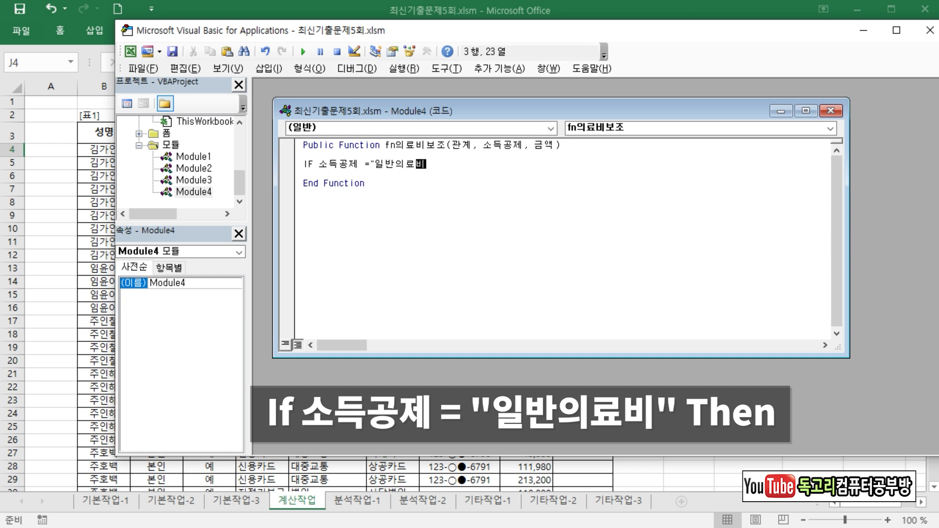
type("\" THEN")
key("Return")
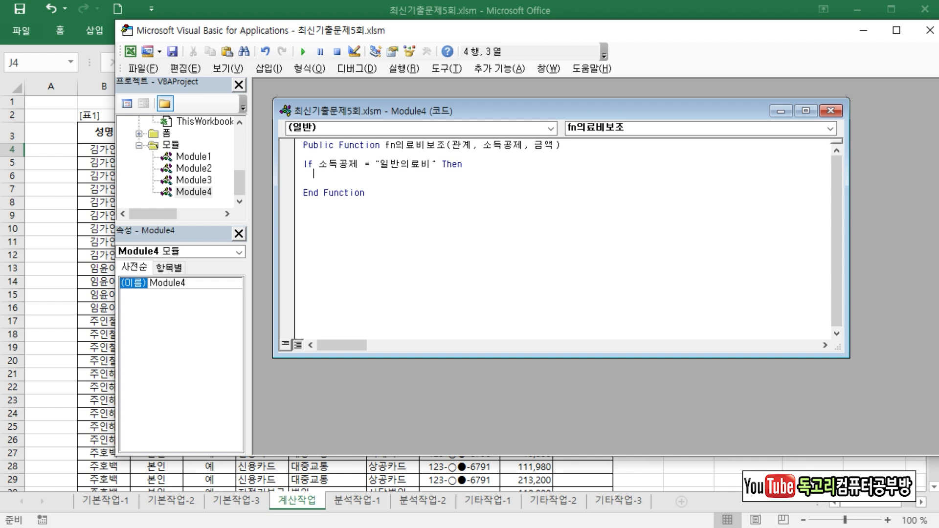
Nest the condition If 관계 = "본인" Or 관계 = "자" Or 관계 = "처" Then inside the 일반의료비 condition.
type("IF 관ㄱ")
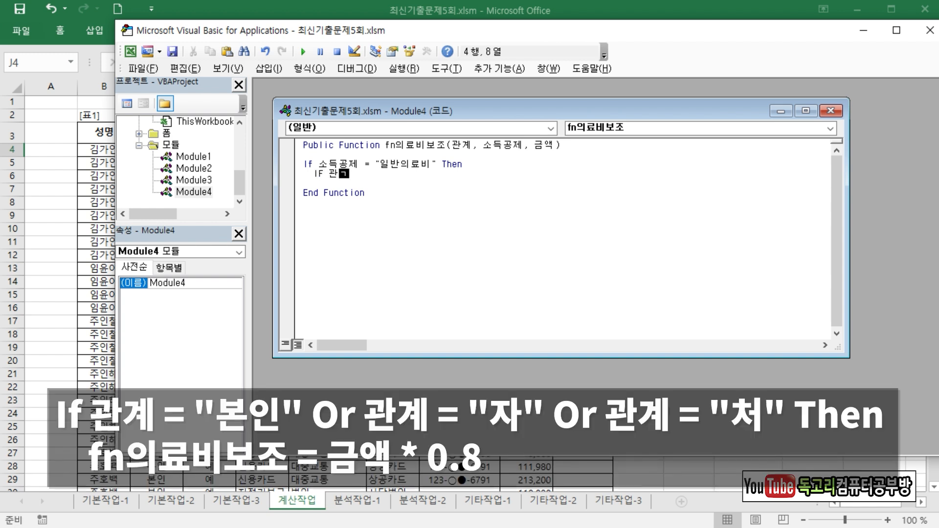
type("=\"본인\" ")
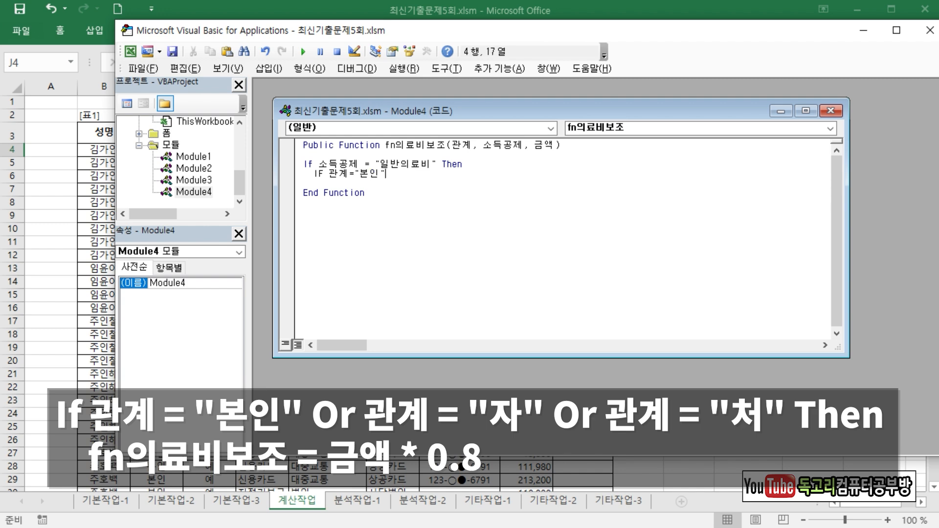
type("OR")
type(" 관계=\"")
type("자\"")
type(" OR 과")
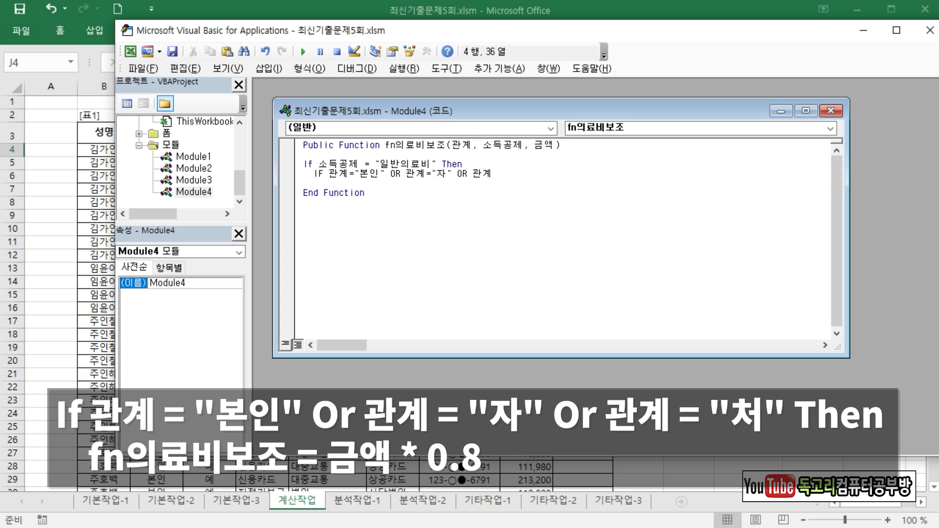
type("ㅊ")
type("\"")
type(" THEN")
key("Return")
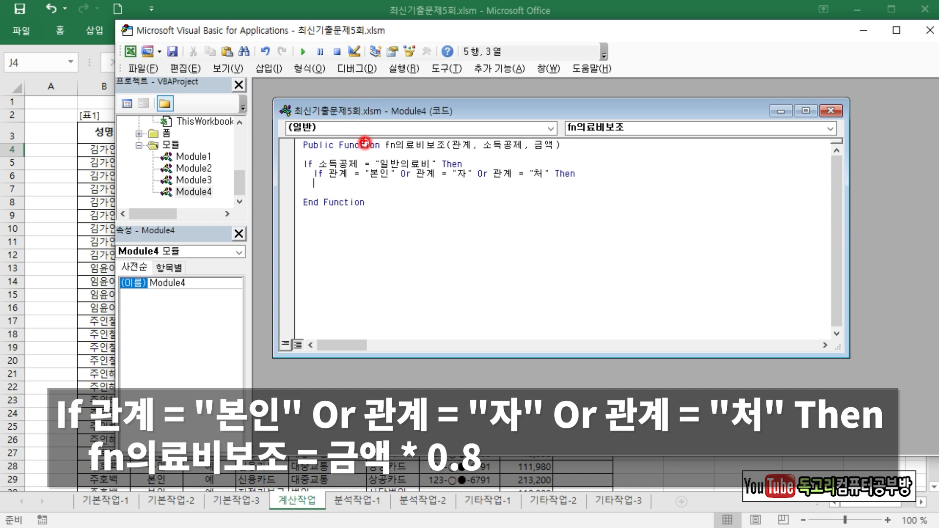
left_click_drag(359, 160, 410, 157)
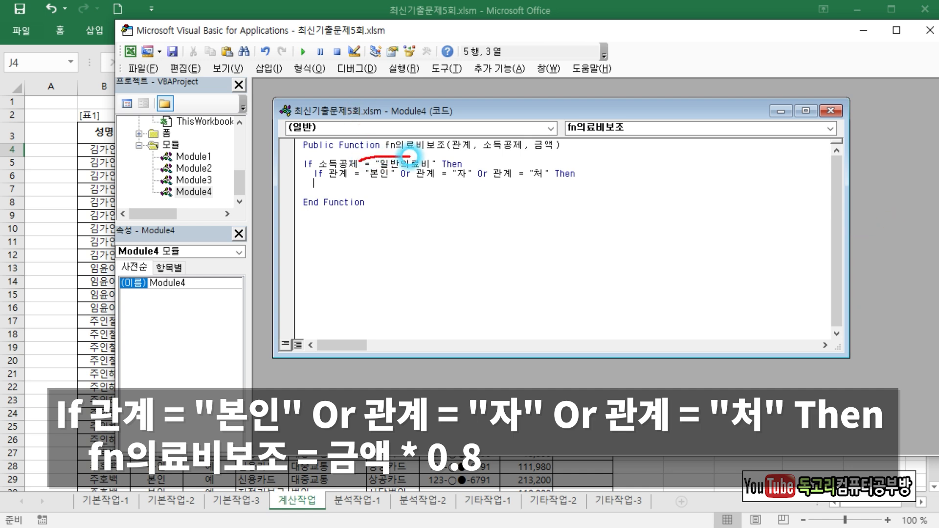
left_click_drag(350, 186, 470, 187)
key("e")
Add the line fn의료비보조 = 금액 * 0.8 as the result of the nested 관계 condition.
left_click_drag(381, 144, 444, 133)
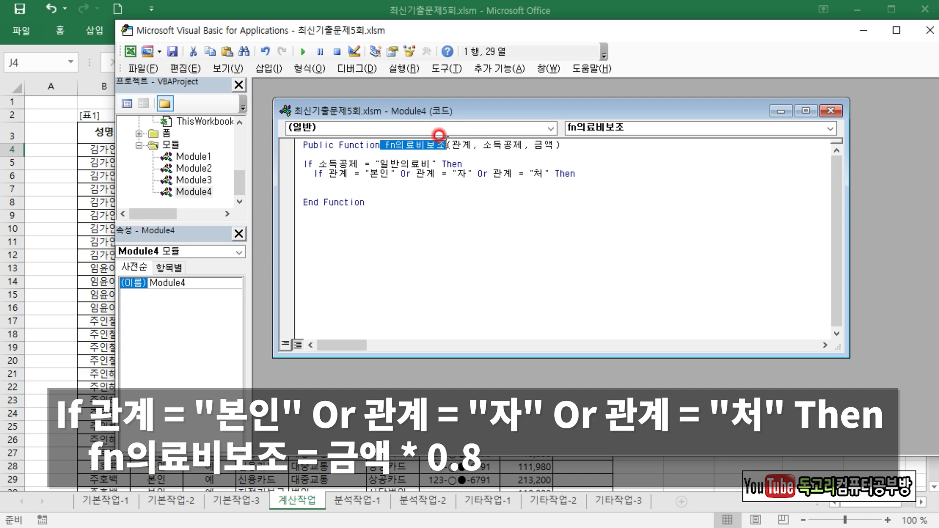
left_click(320, 181)
type("fn의료비보조")
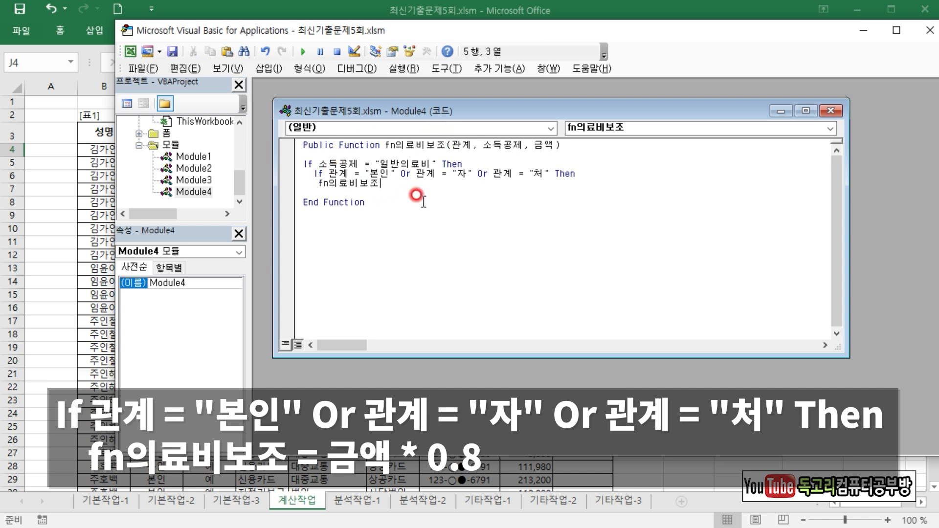
type("=금액*0.8")
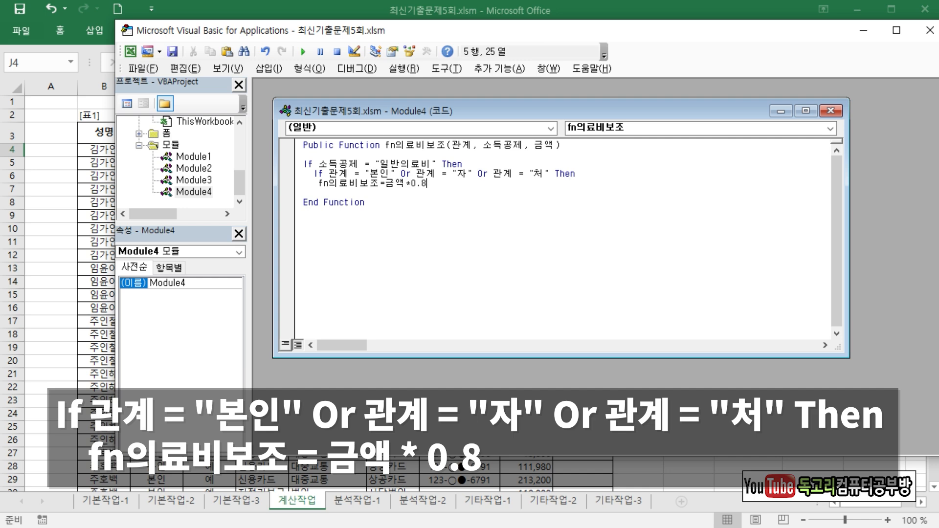
key("Return")
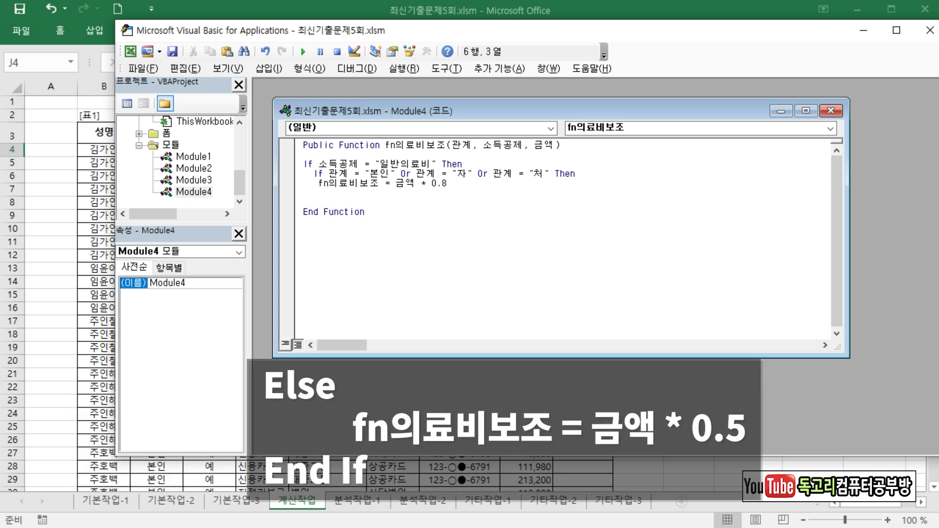
Add an Else branch with fn의료비보조 = 금액 * 0.5 and close the nested condition with End If.
type("터")
key("BackSpace")
type("else")
key("Return")
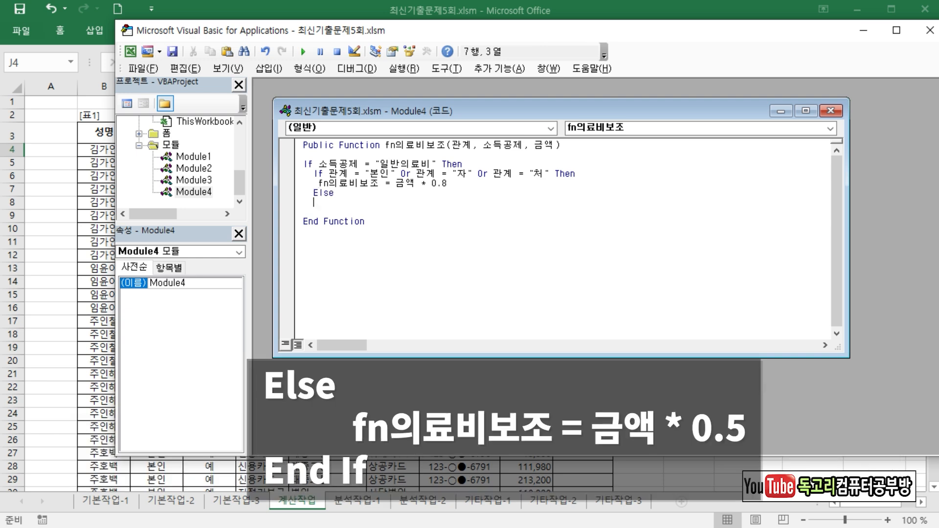
type("fn의료비보조")
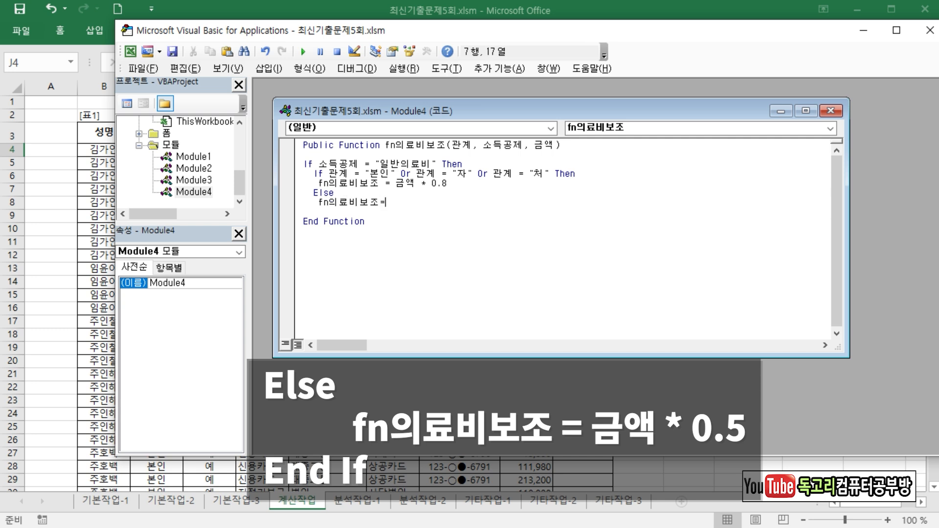
type("=금액*0.5")
key("Return")
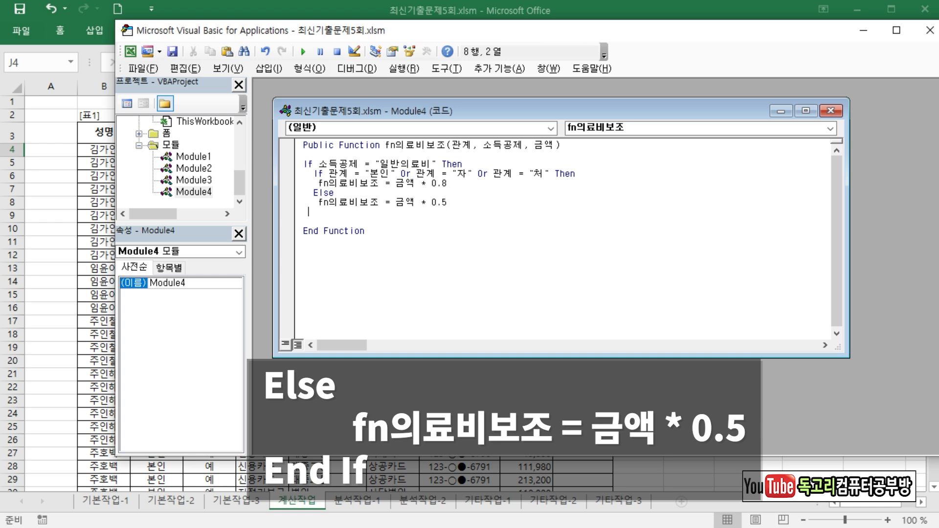
type("ENDIF")
key("Return")
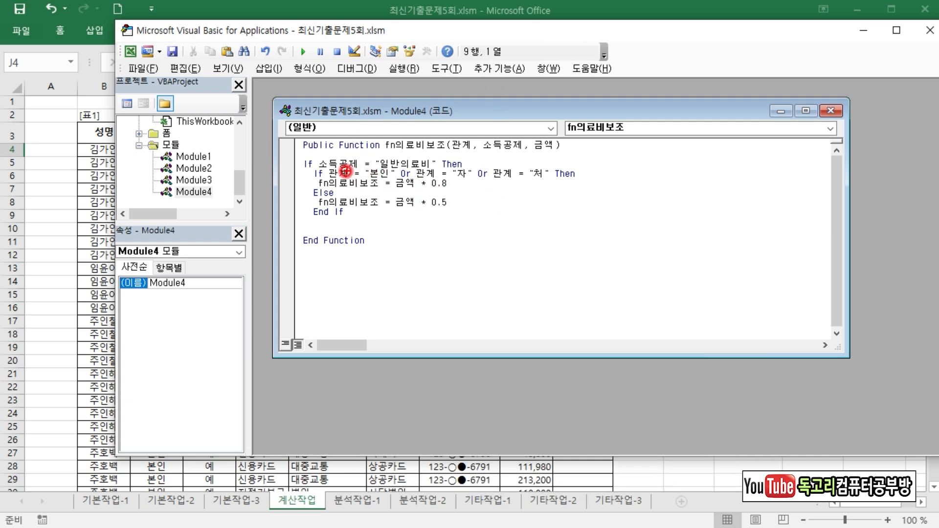
left_click_drag(319, 170, 425, 169)
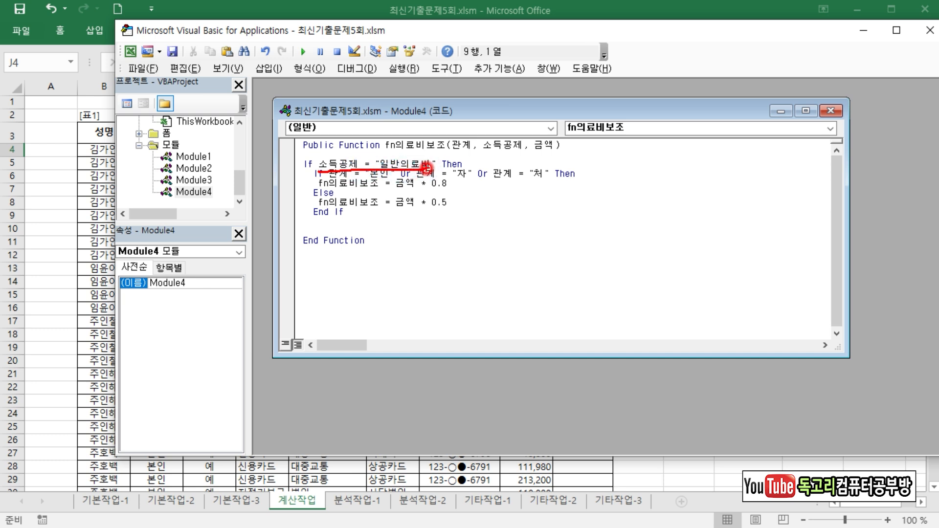
left_click_drag(306, 174, 308, 212)
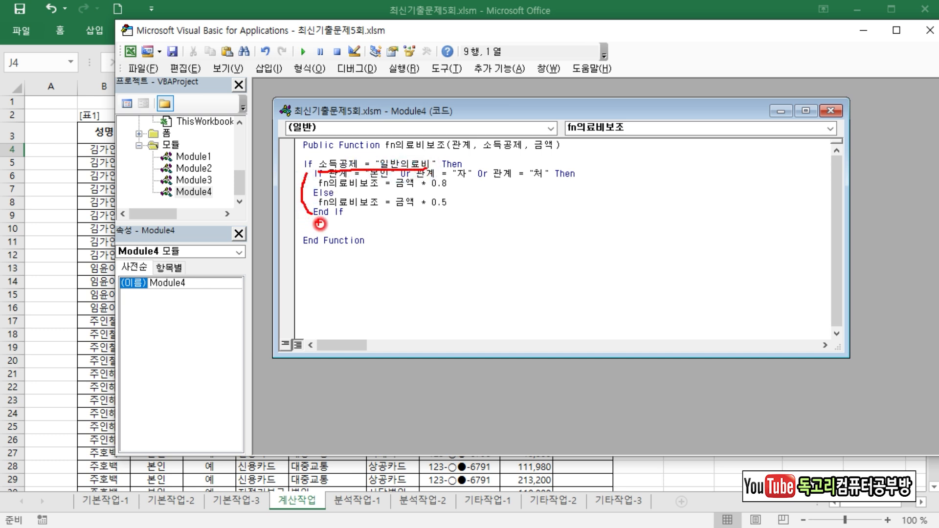
key("Escape")
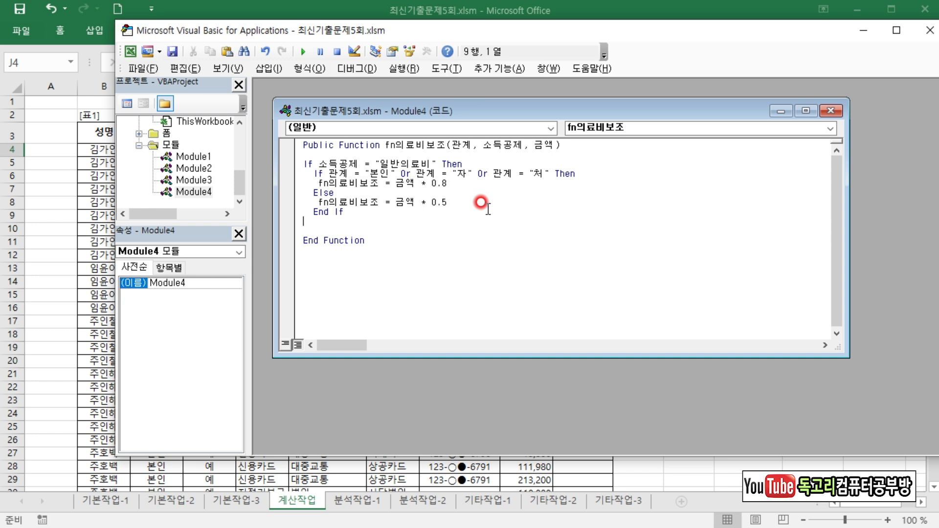
Add an outer Else branch that sets fn의료비보조 = 0, close it with End If, and remove the extra blank line.
type("ELSE")
key("Return")
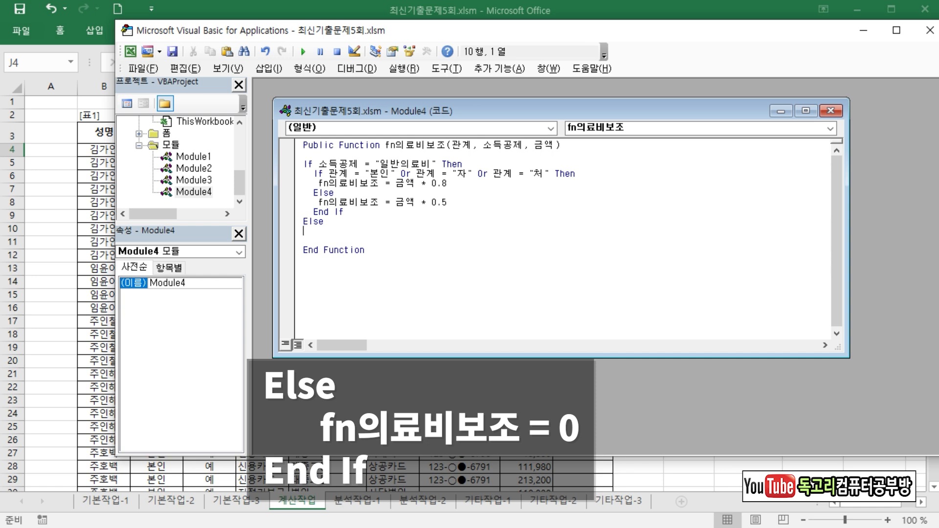
type("fn의료비보조 ")
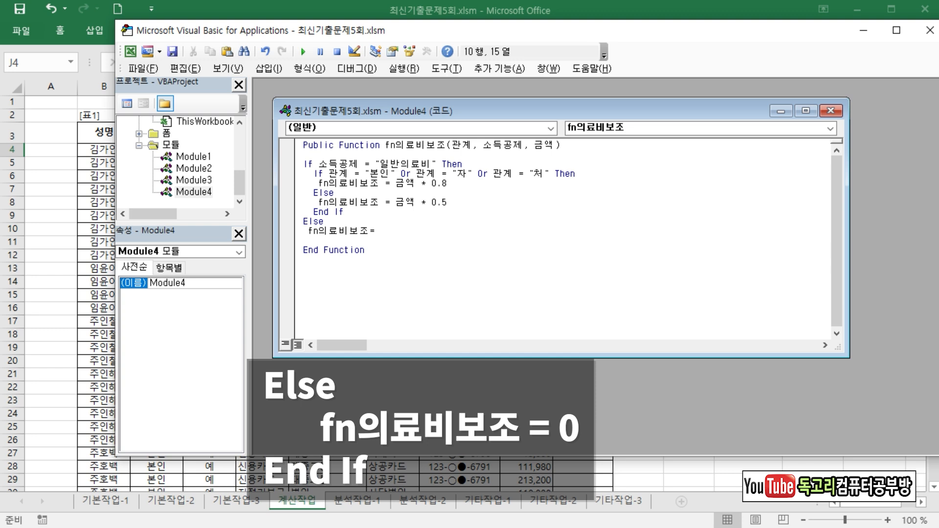
type("= 0")
key("Return")
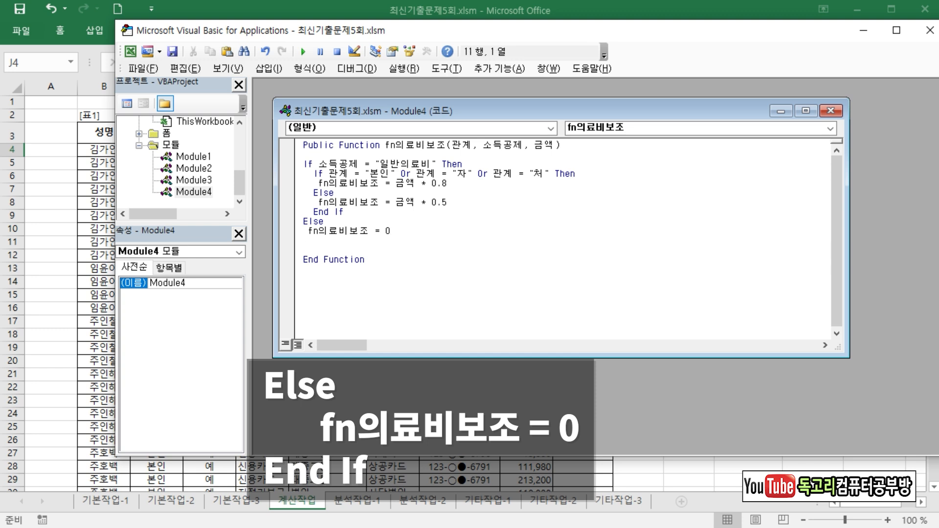
type("ENDIF")
key("Return")
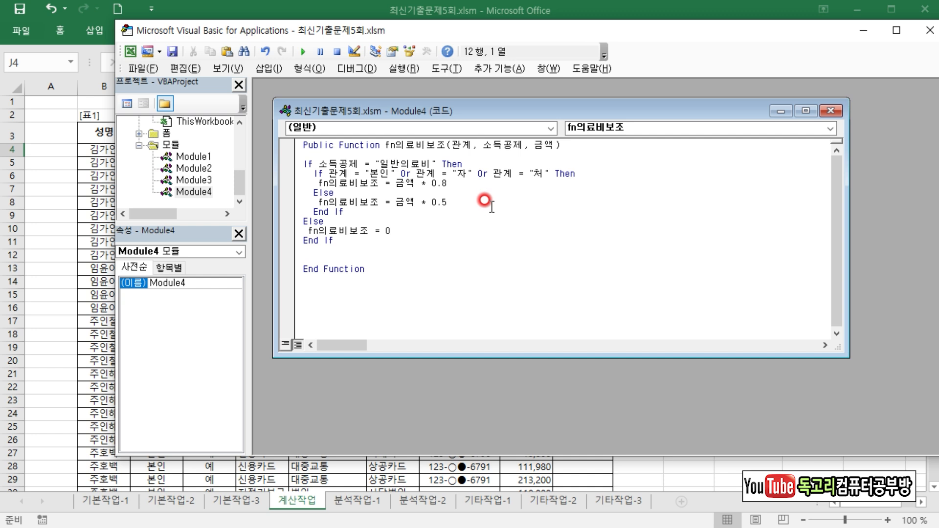
key("Delete")
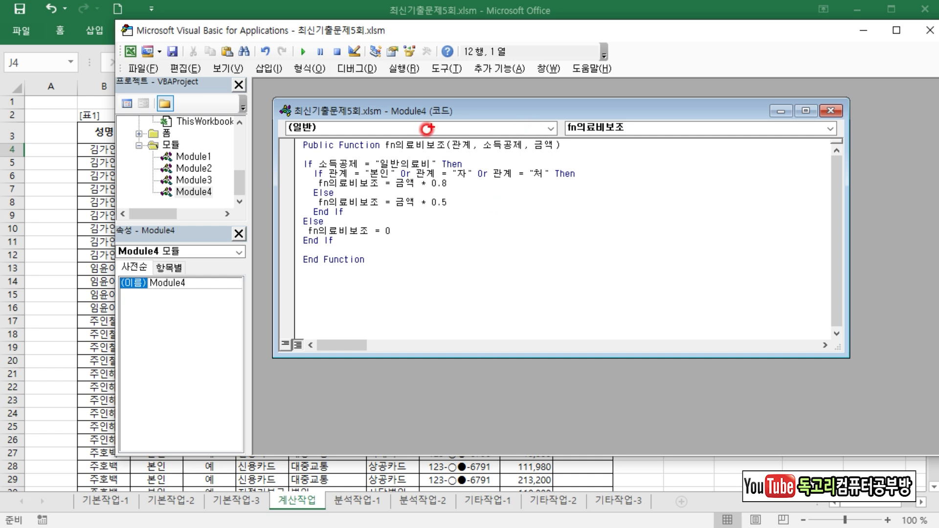
left_click_drag(388, 156, 420, 157)
left_click_drag(368, 181, 383, 180)
left_click_drag(440, 180, 550, 181)
left_click_drag(403, 193, 446, 193)
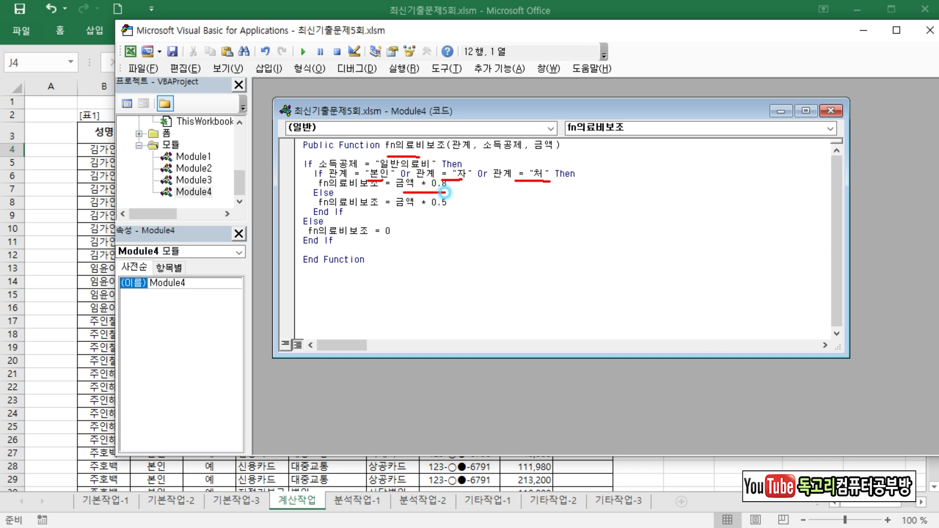
left_click_drag(395, 211, 447, 211)
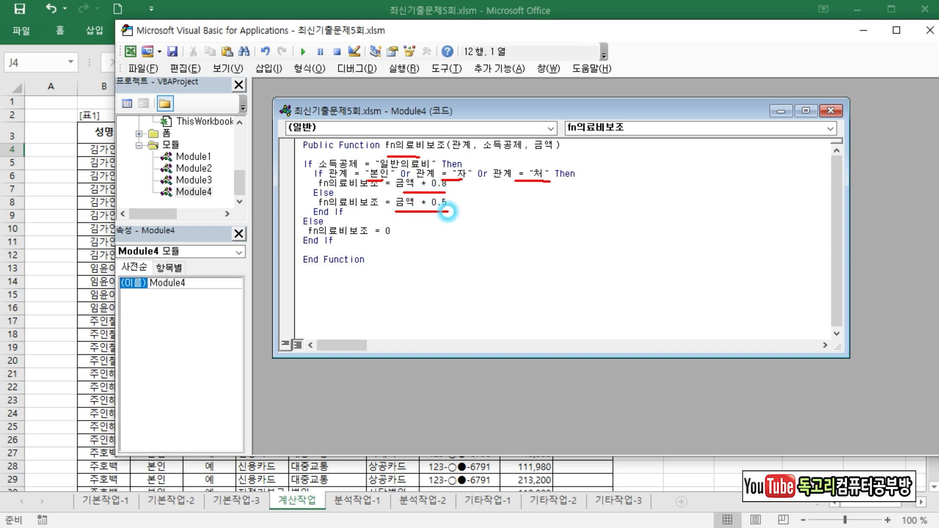
left_click_drag(303, 225, 323, 224)
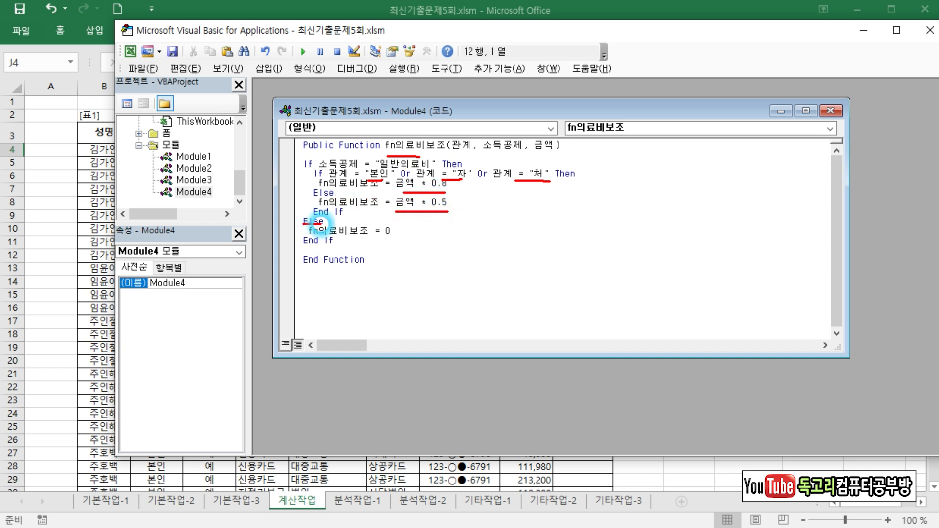
mouse_move(404, 170)
left_mouse_down()
mouse_move(381, 156)
mouse_move(413, 164)
mouse_move(403, 171)
left_mouse_up()
left_click_drag(369, 244, 408, 239)
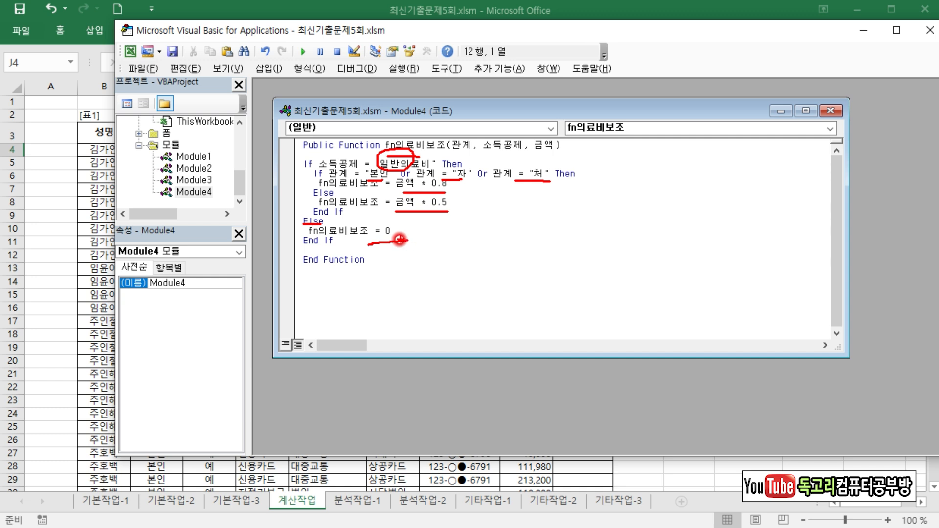
key("Escape")
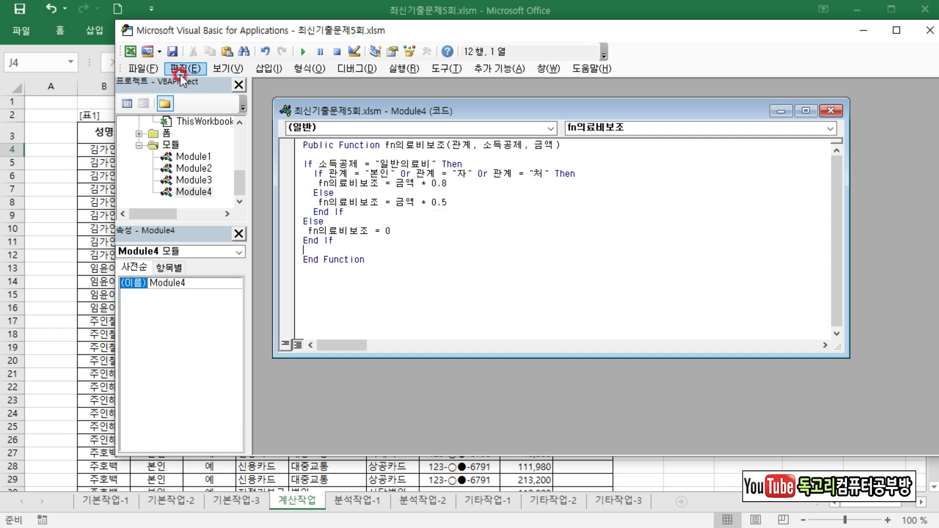
Return to the Excel workbook and insert the user-defined function fn의료비보조 in cell J4.
left_click(130, 52)
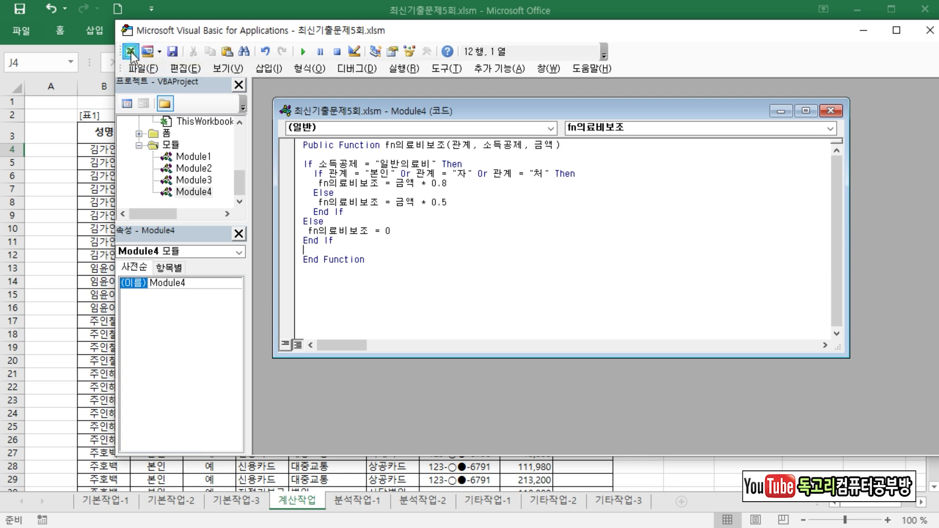
left_click(580, 151)
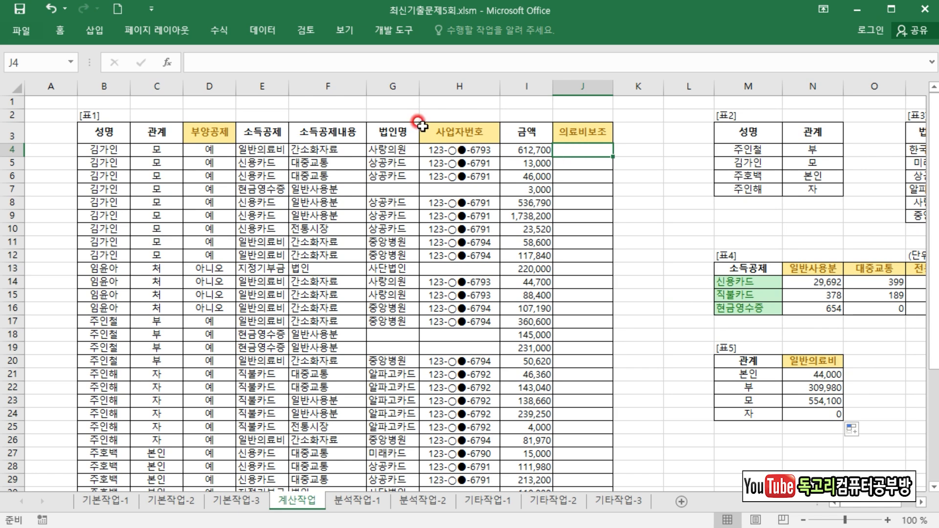
left_click(169, 63)
left_click(485, 202)
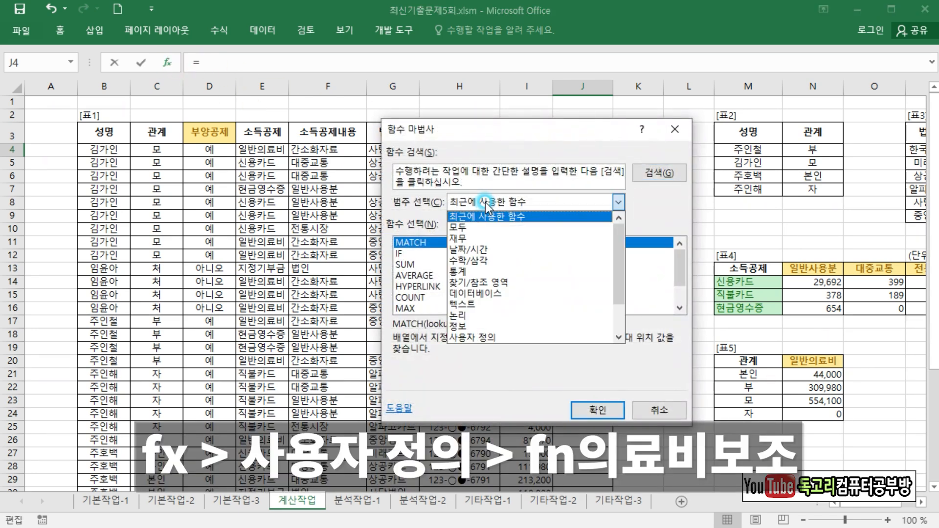
left_click(536, 336)
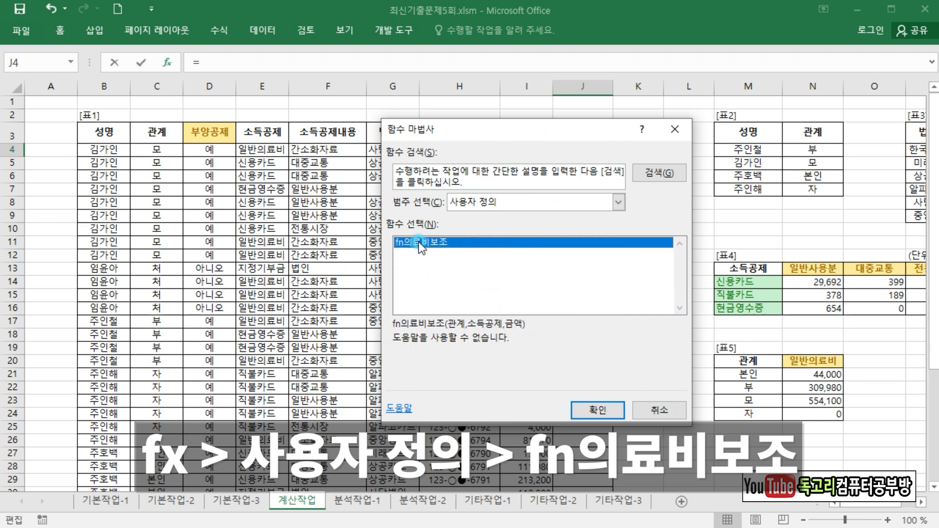
left_click(596, 410)
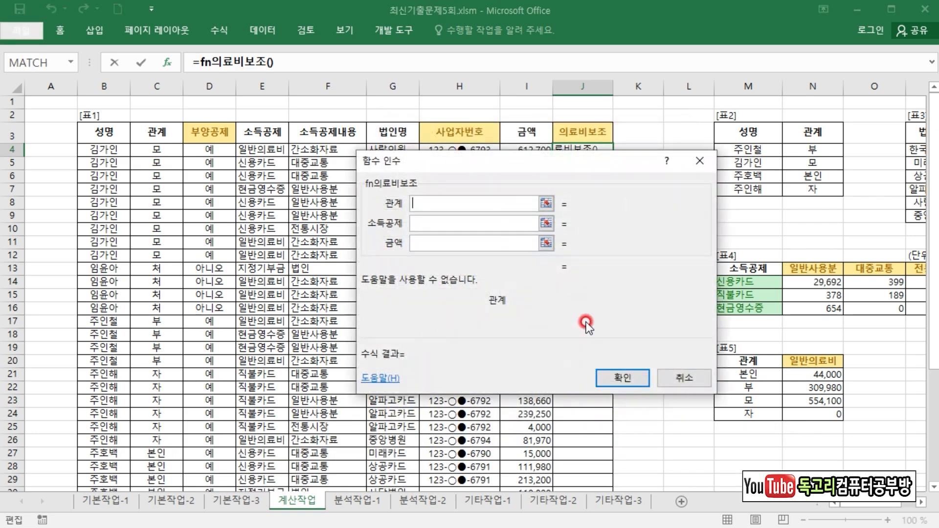
Set the function's 관계, 소득공제 and 금액 arguments to C4, E4 and I4, and fill the formula down the 의료비보조 column.
left_click_drag(483, 169, 396, 189)
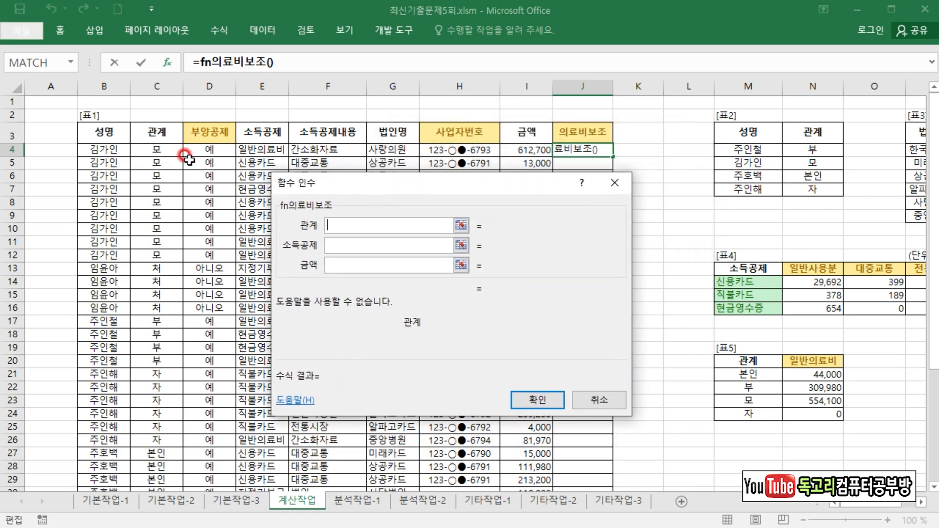
left_click(156, 152)
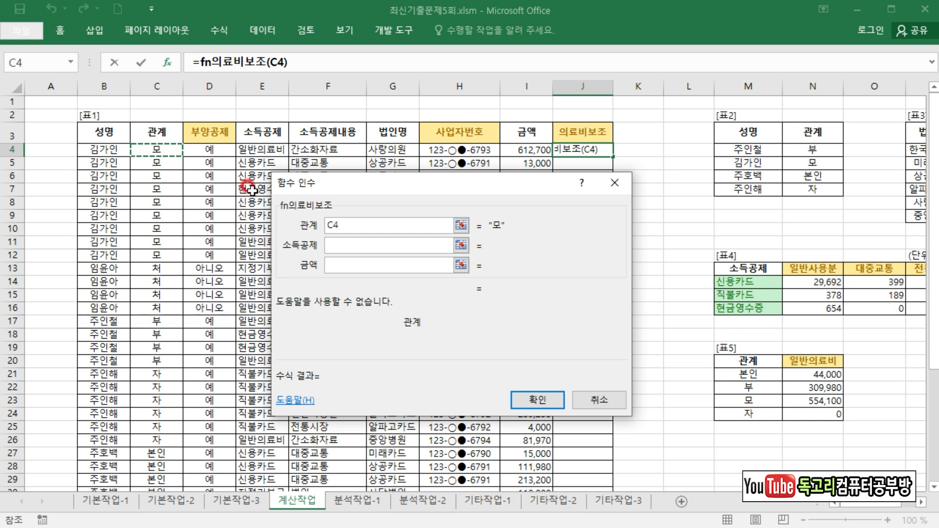
left_click(349, 245)
left_click(263, 149)
left_click(345, 264)
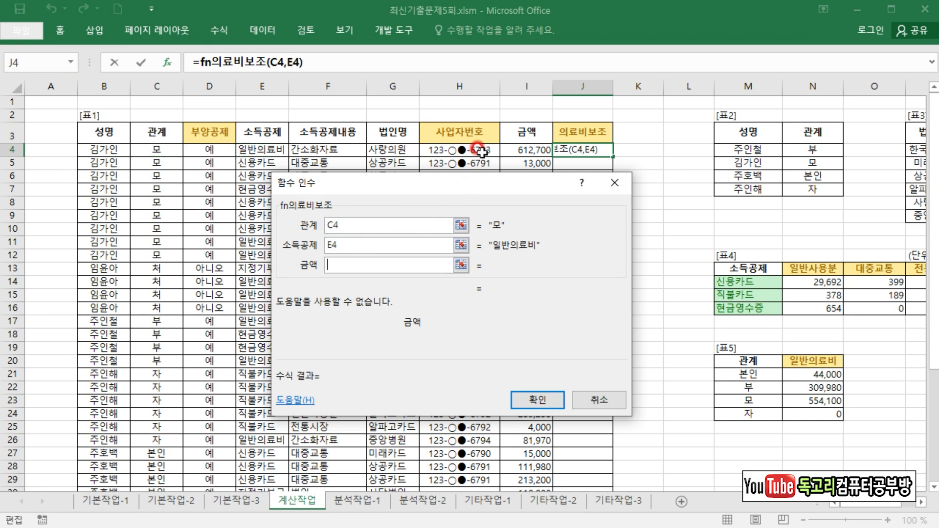
left_click(511, 149)
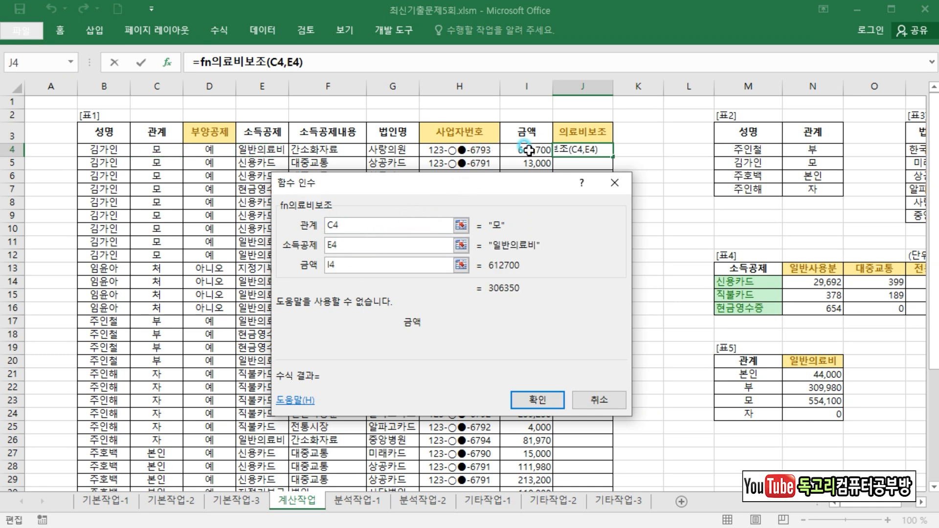
left_click(538, 399)
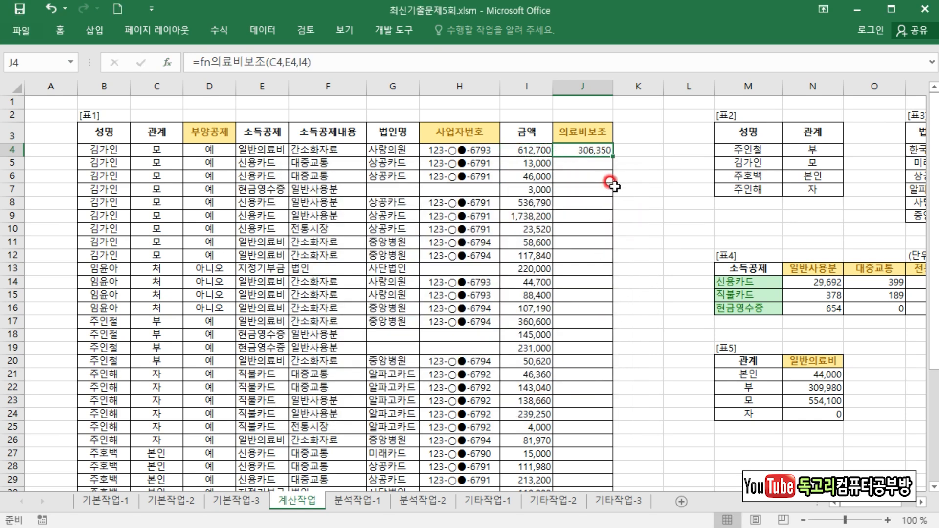
double_click(613, 156)
left_click(669, 190)
left_click(675, 282)
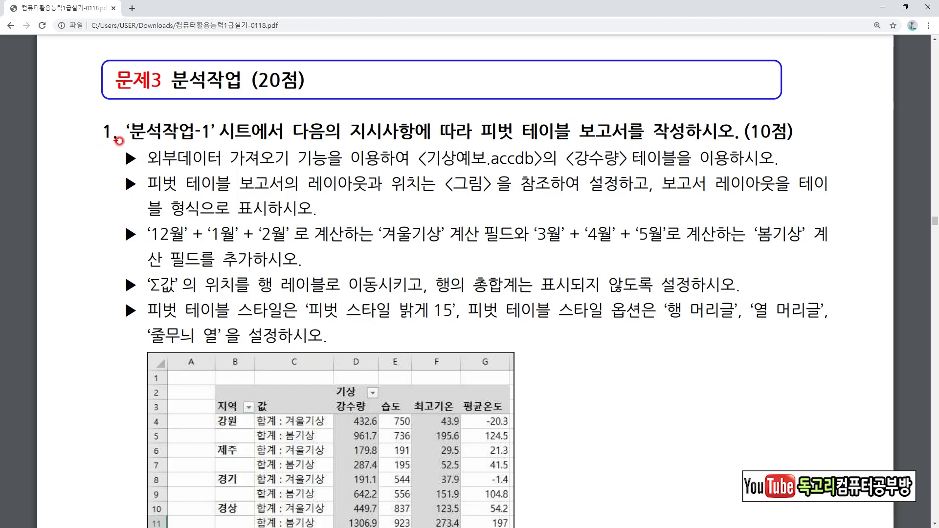
left_click_drag(116, 142, 204, 143)
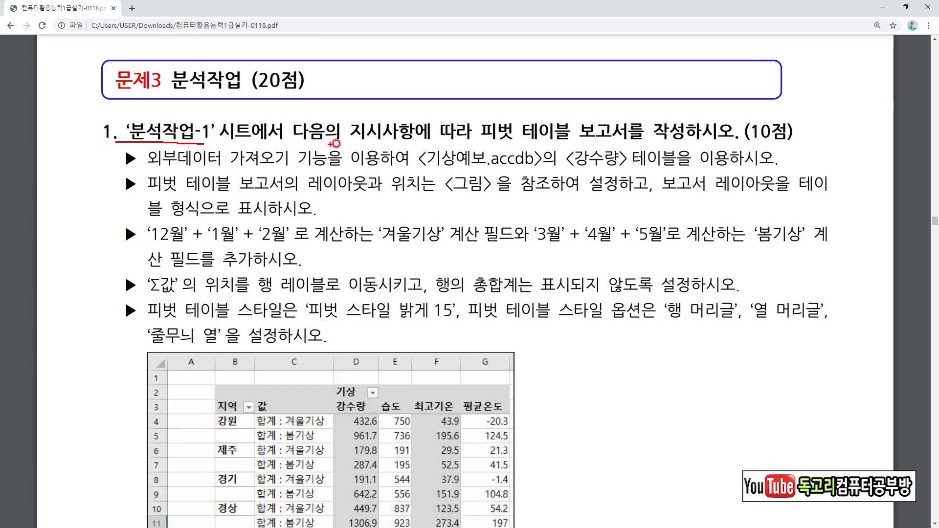
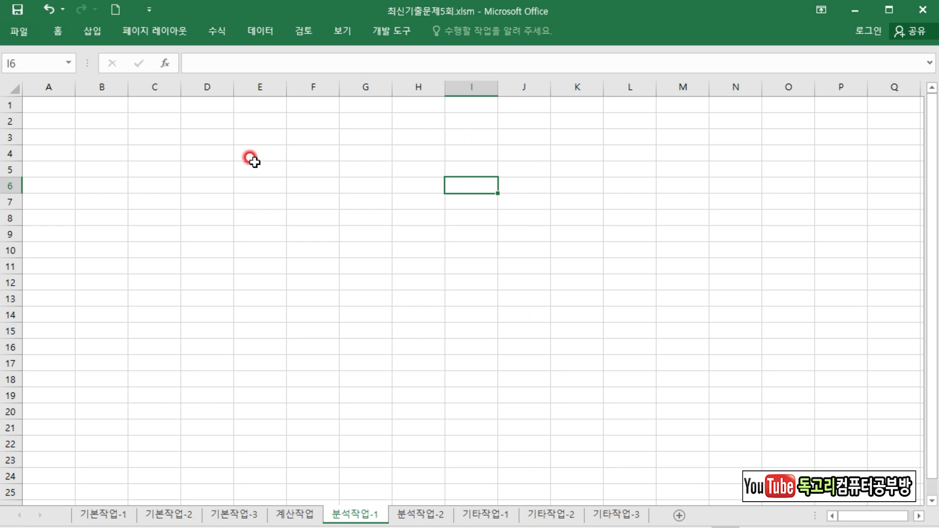
Start a Microsoft Query import on the 분석작업-1 sheet using the Access database 기상예보.accdb.
left_click(230, 167)
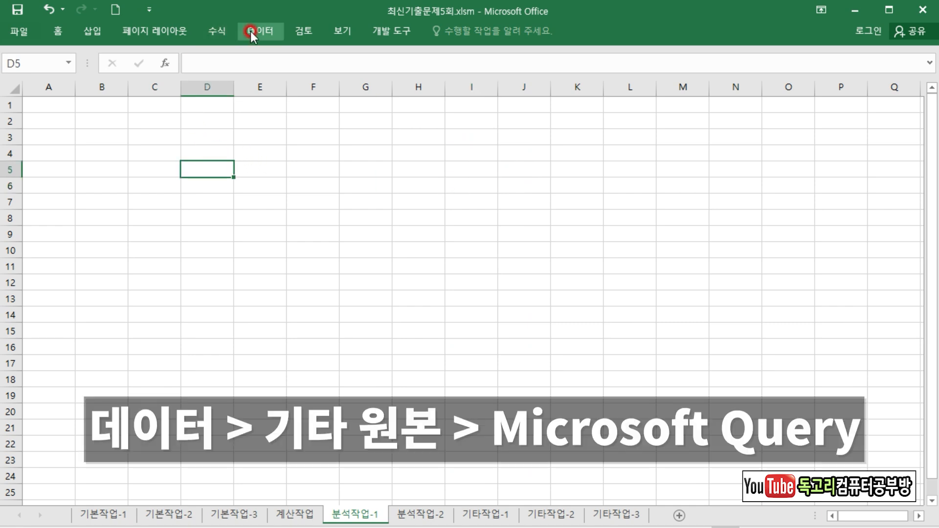
left_click(252, 32)
left_click(86, 72)
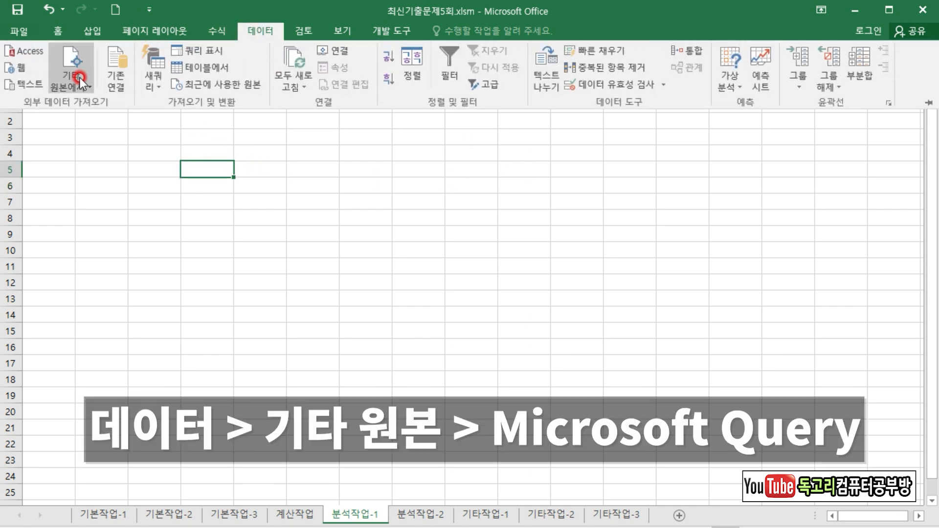
left_click(201, 334)
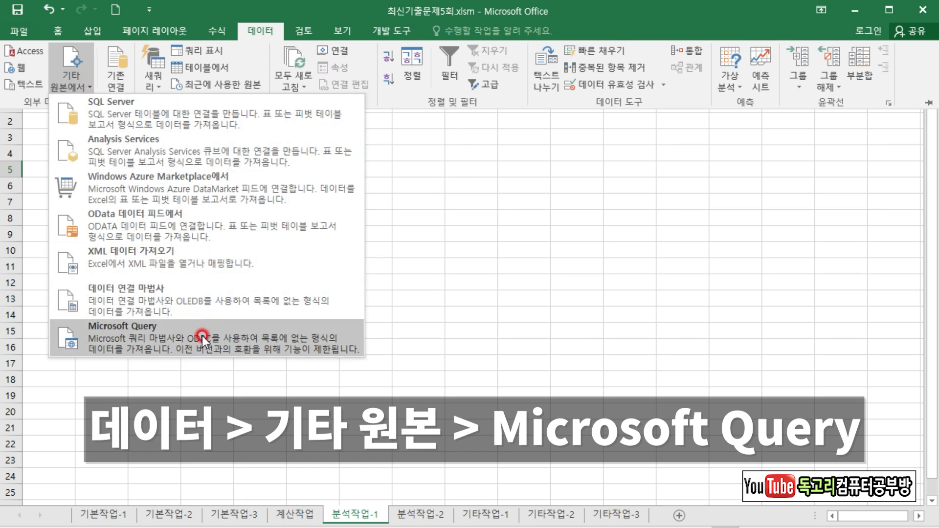
left_click(360, 260)
left_click(360, 260)
left_click(663, 217)
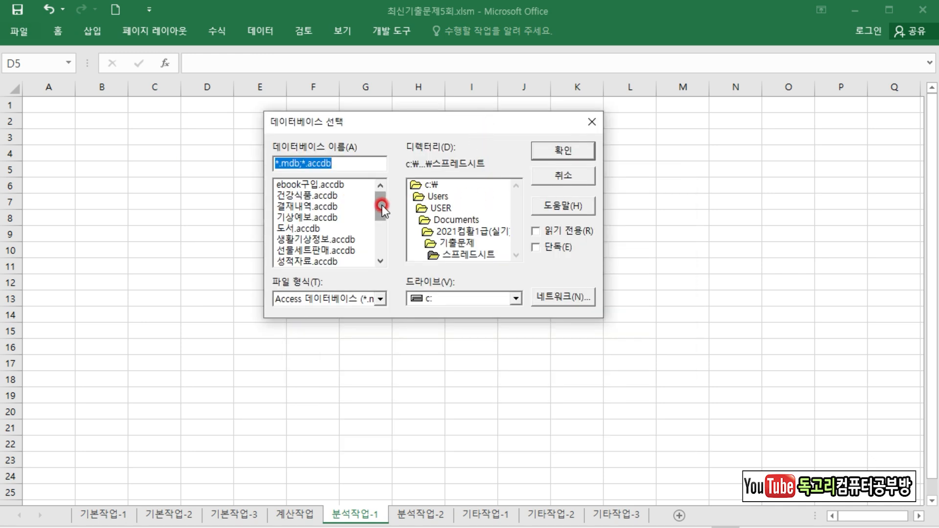
left_click(331, 218)
double_click(332, 218)
Include all columns of the 강수량 table in the query, without filtering or sorting, and return the data to Excel.
left_click(132, 152)
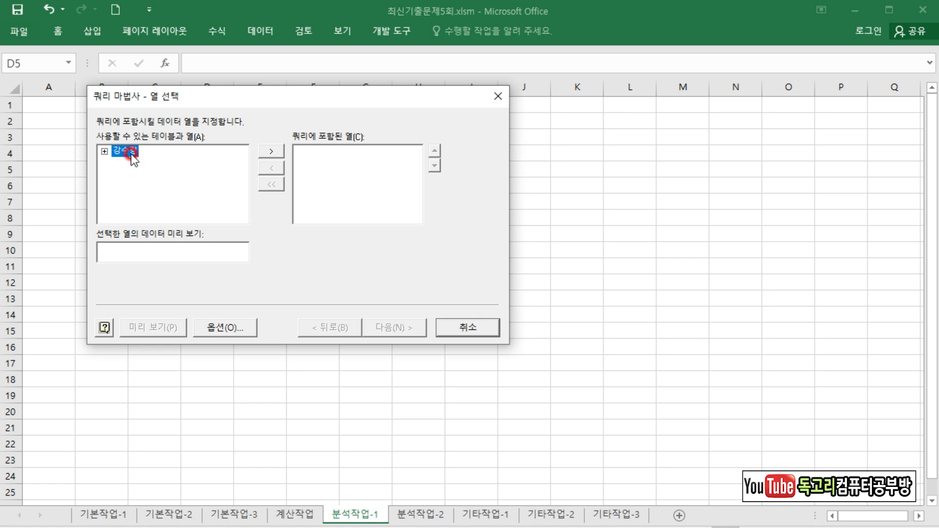
left_click(277, 151)
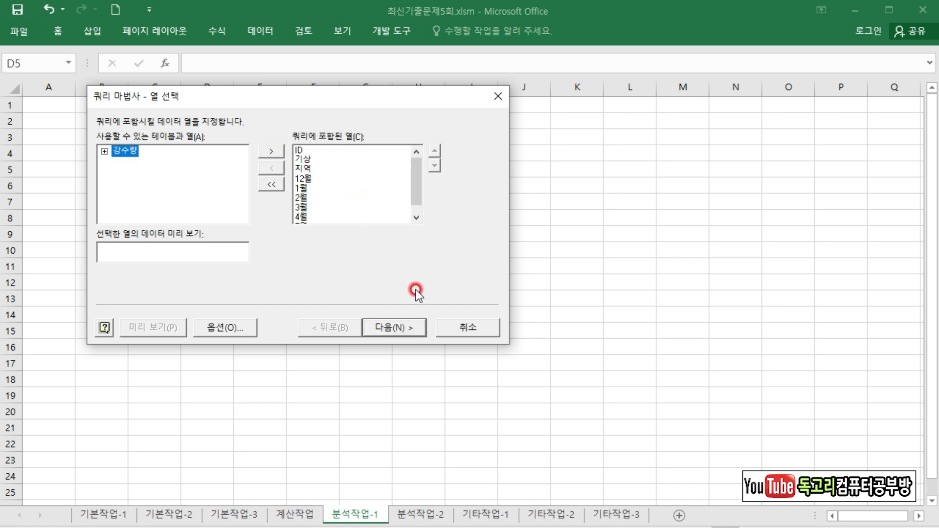
left_click(408, 326)
left_click(408, 327)
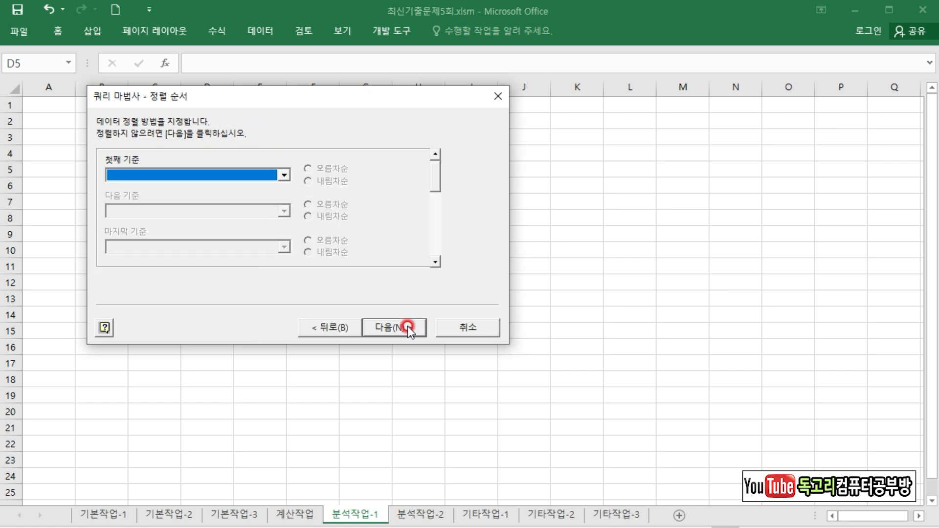
left_click(407, 327)
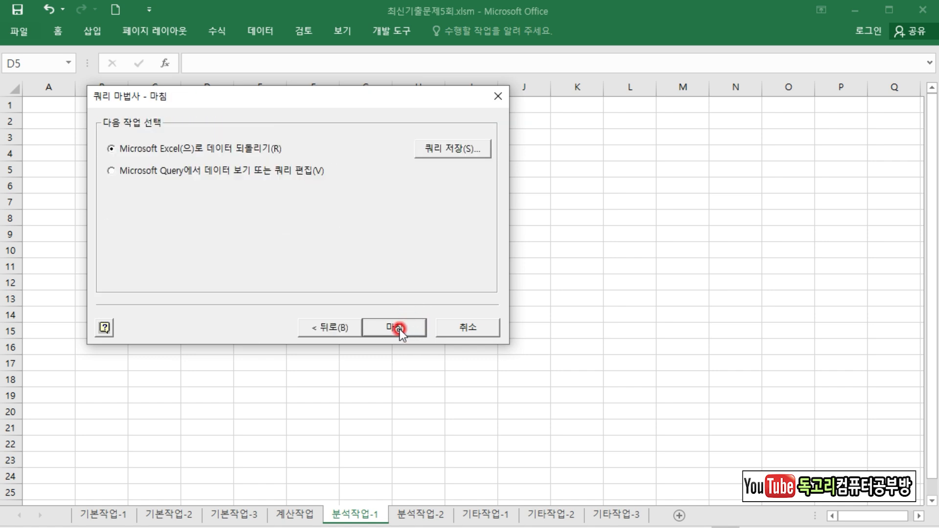
left_click(400, 328)
Import the data as a PivotTable report at cell B2 of the existing worksheet and widen the PivotTable field list.
left_click_drag(353, 216, 403, 161)
left_click(365, 219)
left_click(372, 220)
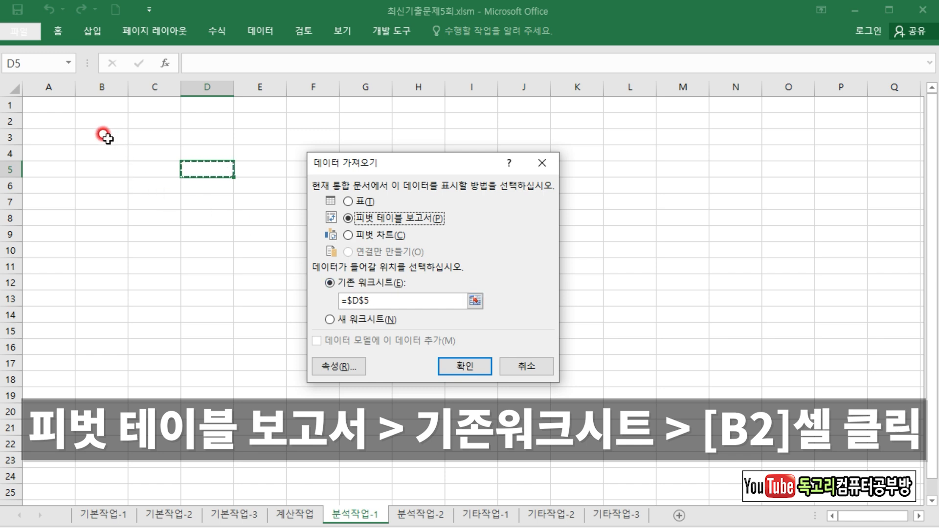
left_click(81, 122)
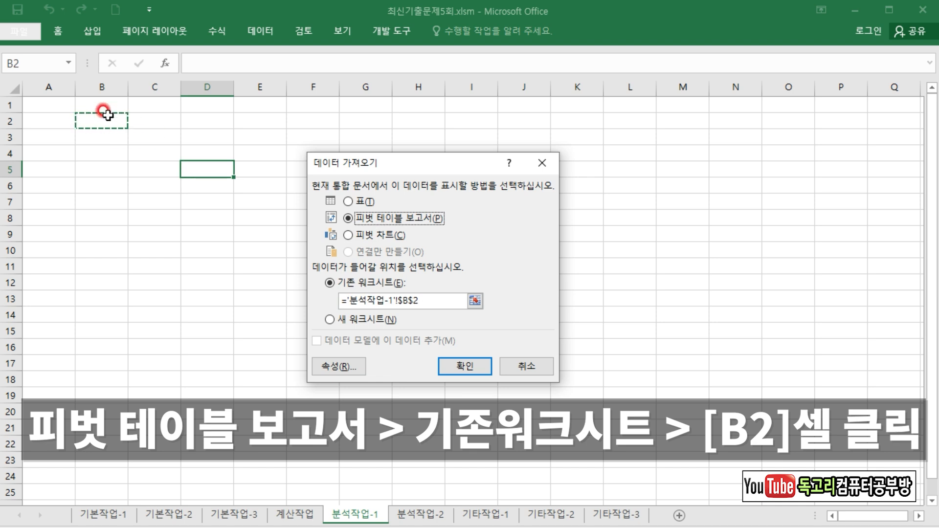
left_click(451, 361)
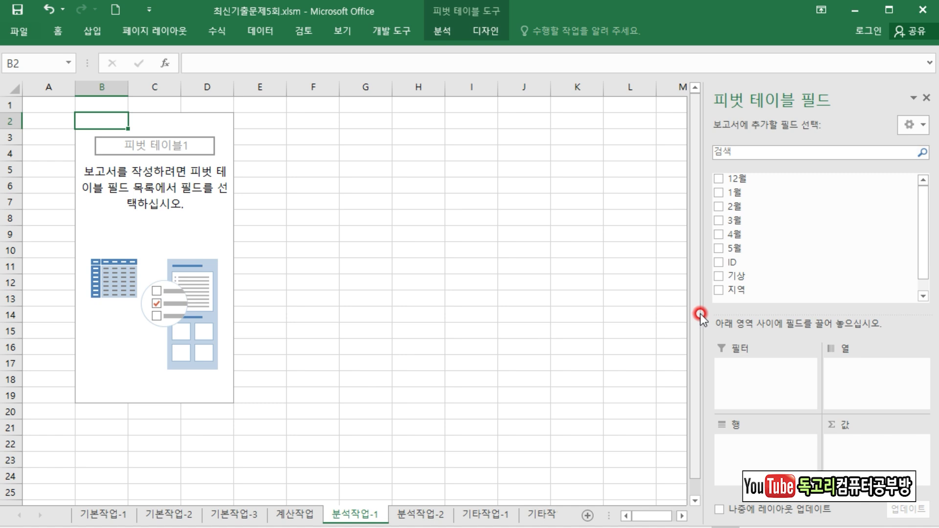
left_click_drag(697, 311, 601, 302)
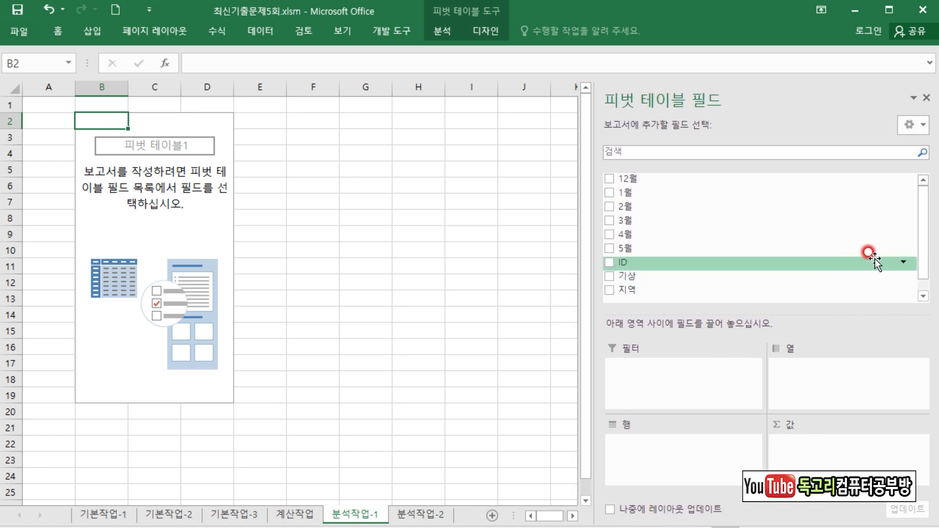
Place the 지역 field in the PivotTable's rows and the 기상 field in its columns.
left_click_drag(645, 290, 652, 448)
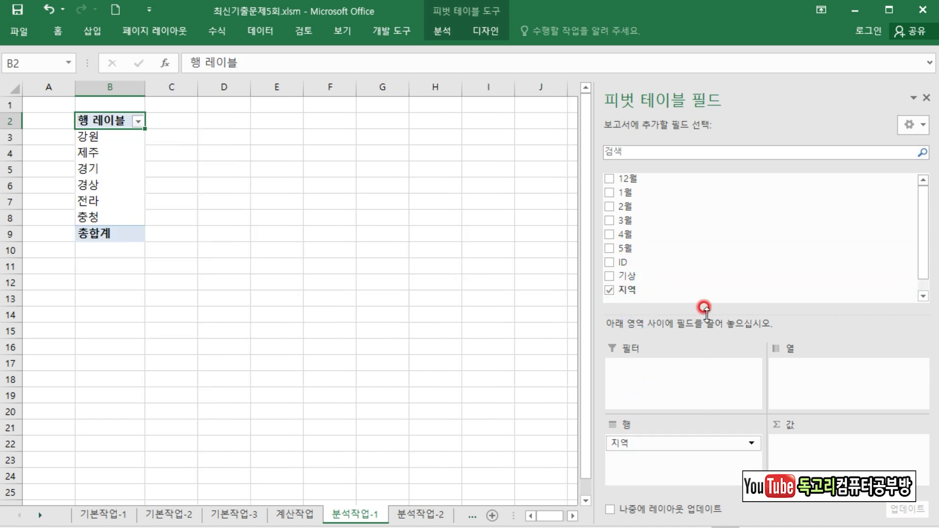
left_click_drag(649, 275, 805, 373)
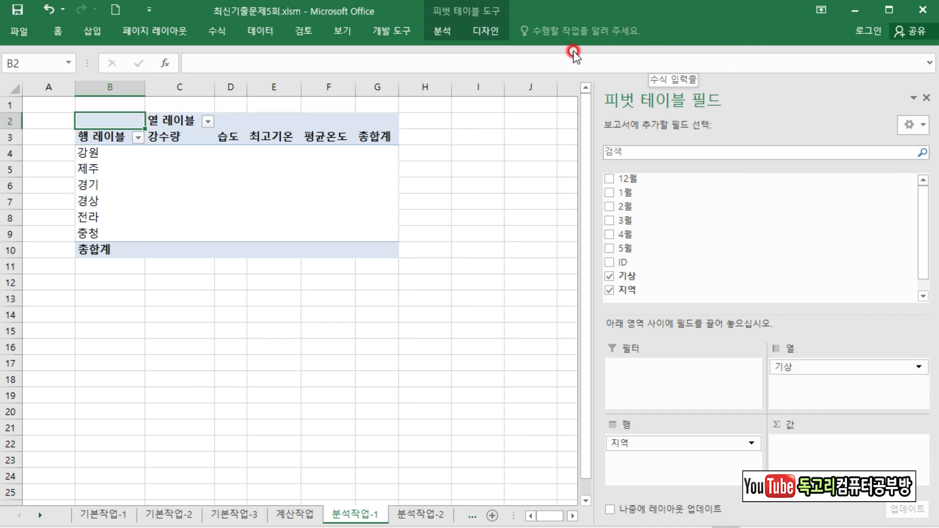
Add a calculated field named 겨울기상 to the PivotTable with the formula = '12월'+'1월'+'2월'.
left_click(453, 33)
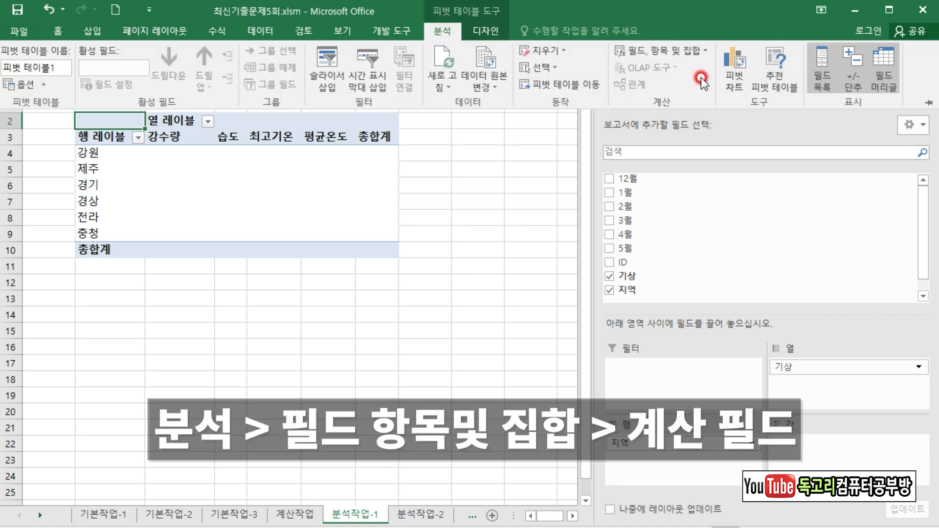
left_click(671, 51)
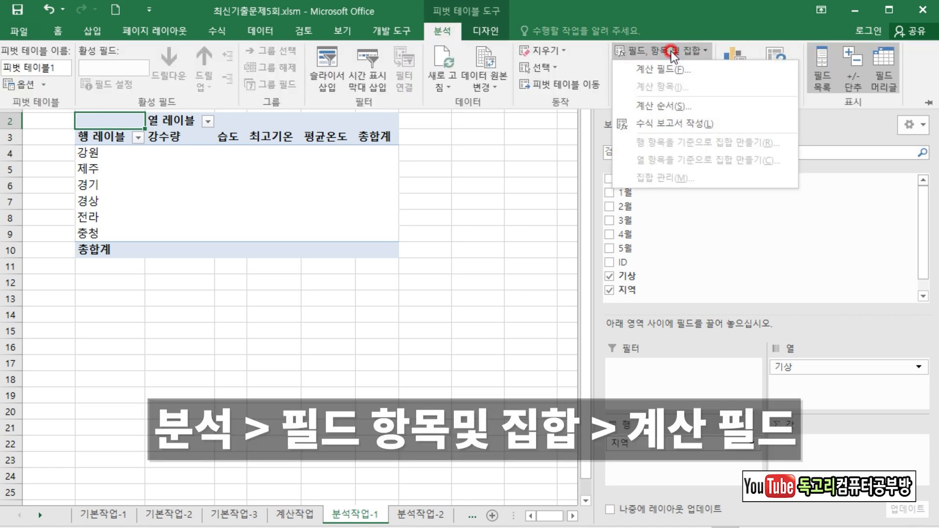
left_click(698, 71)
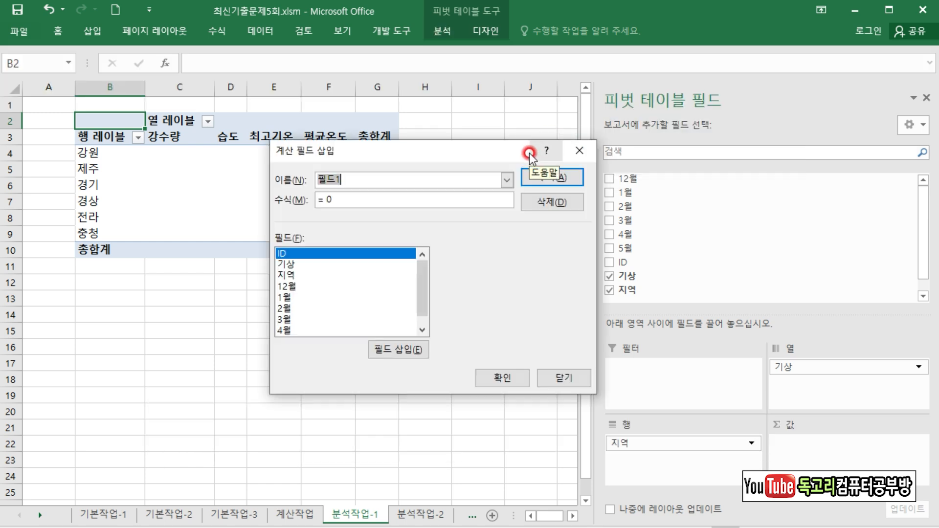
type("겨울")
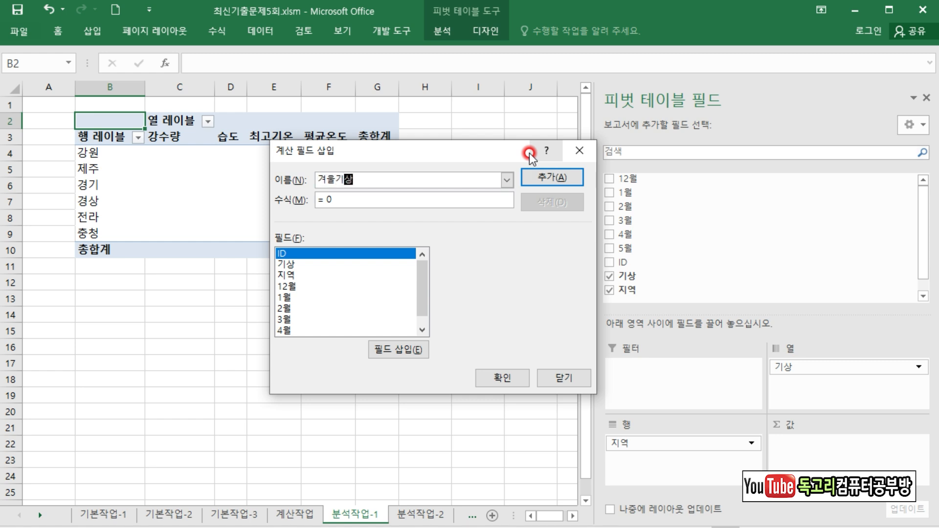
type("기상")
left_click(361, 200)
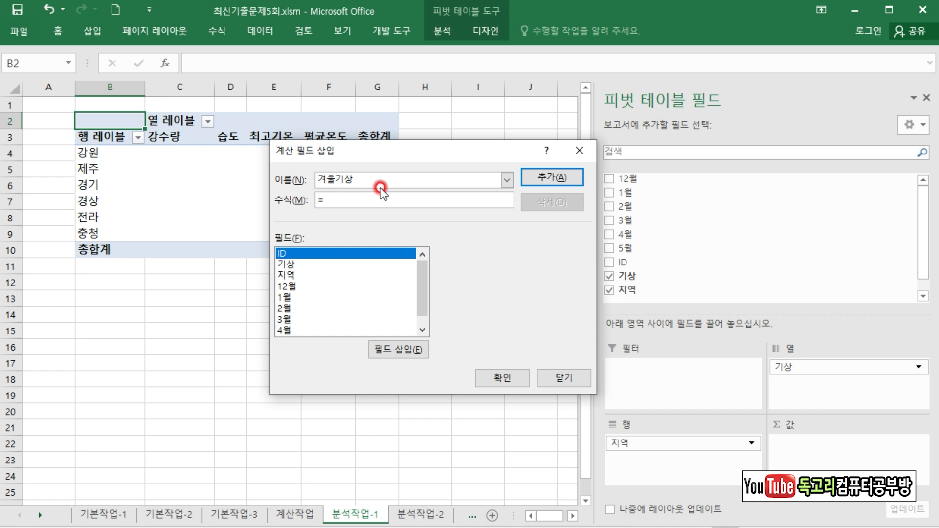
double_click(307, 287)
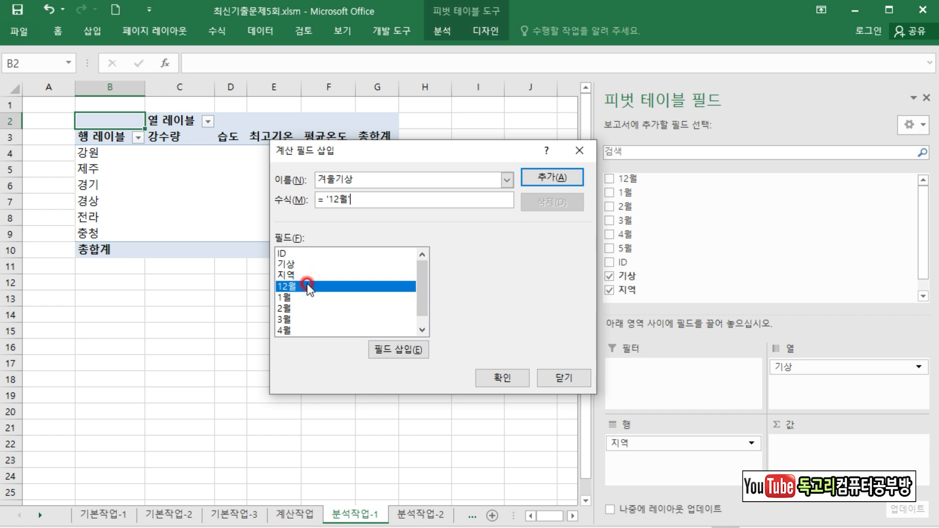
type("+")
double_click(301, 297)
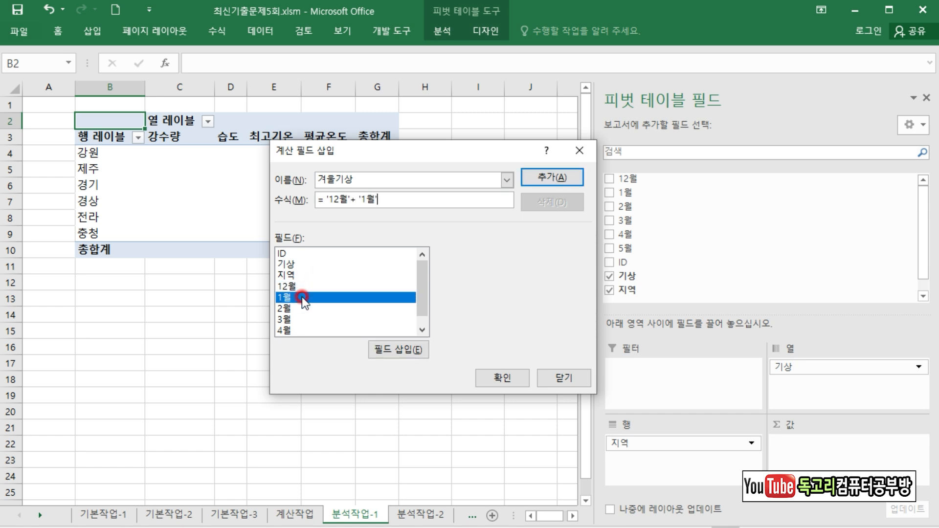
type("+")
double_click(345, 312)
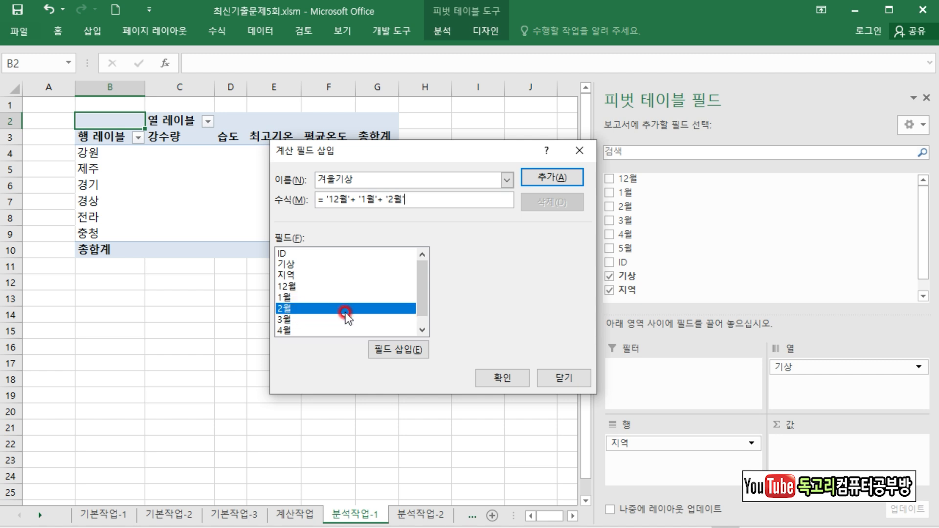
left_click(552, 176)
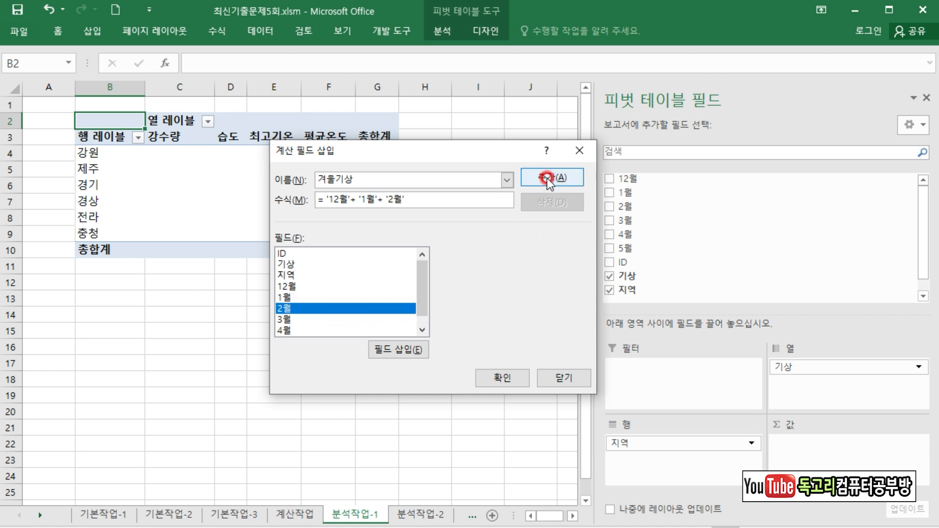
left_click(503, 385)
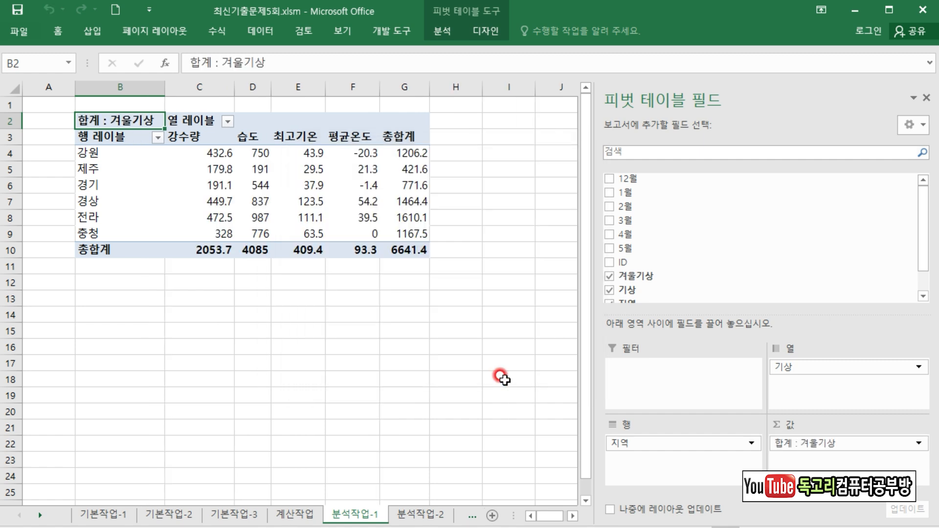
Add a second calculated field named 봄기상 with the formula = '3월'+'4월'+'5월'.
left_click(445, 33)
left_click(656, 50)
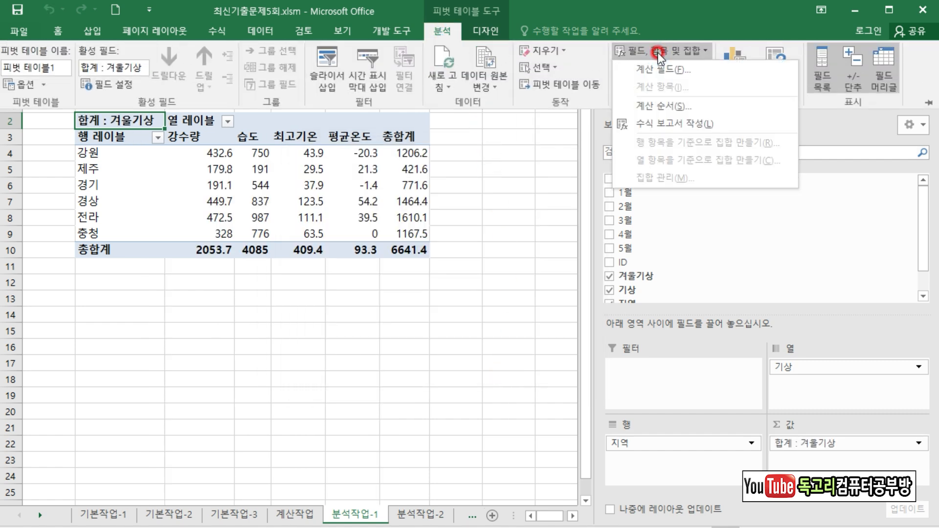
left_click(682, 72)
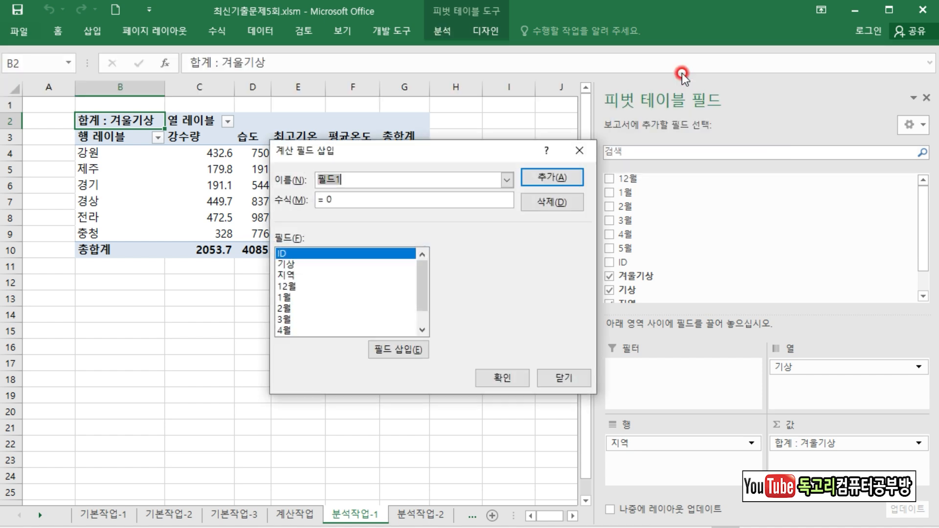
type("ㅌ")
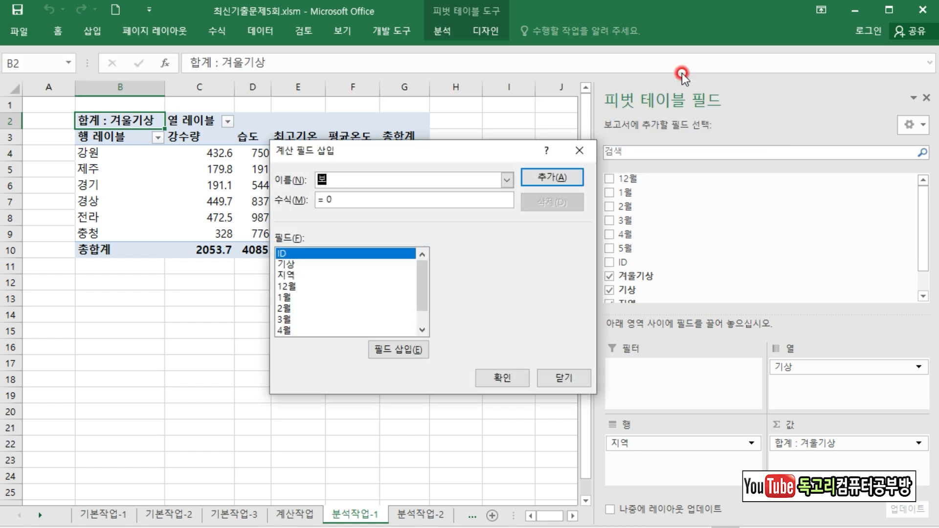
left_click(363, 194)
left_click(362, 199)
left_click_drag(422, 299, 422, 313)
double_click(321, 298)
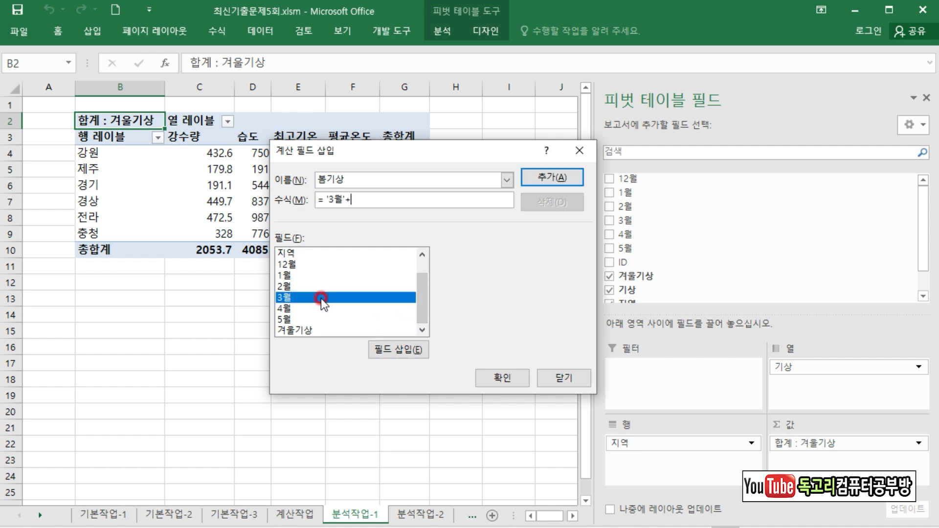
double_click(305, 308)
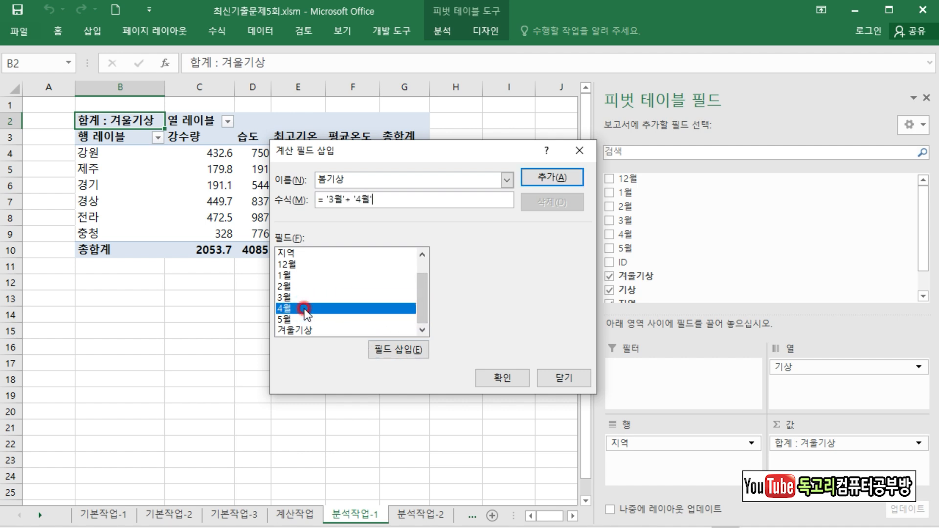
double_click(303, 319)
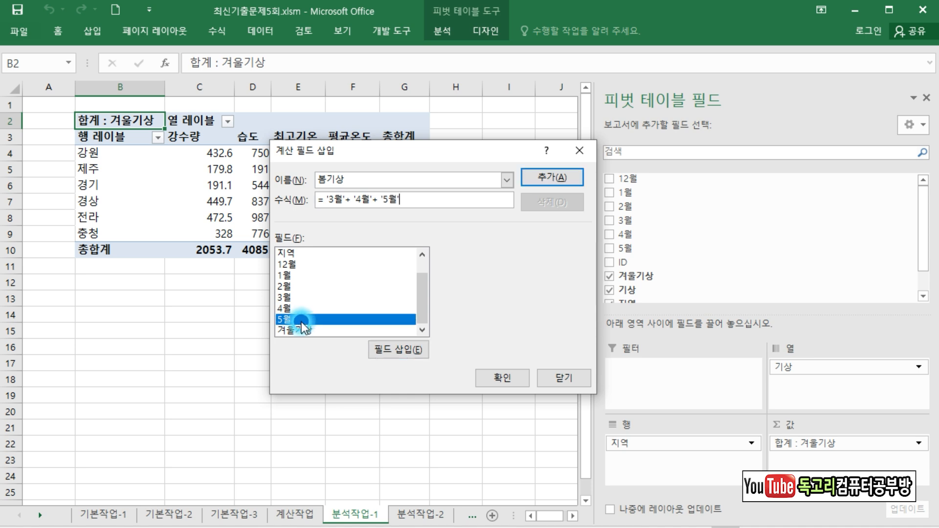
left_click(551, 178)
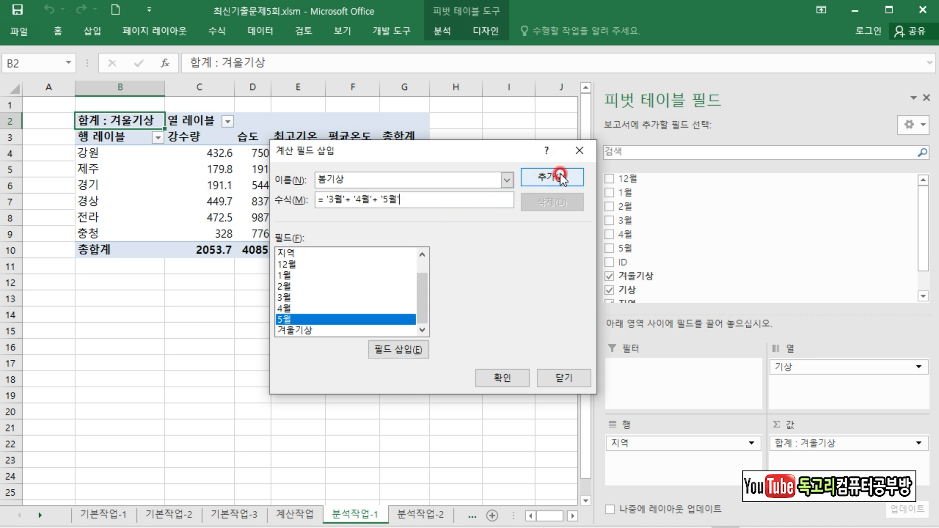
left_click(503, 378)
Move the Σ 값 item from the columns to the rows area and show the report in tabular form (테이블 형식으로 표시).
left_click_drag(782, 382, 631, 463)
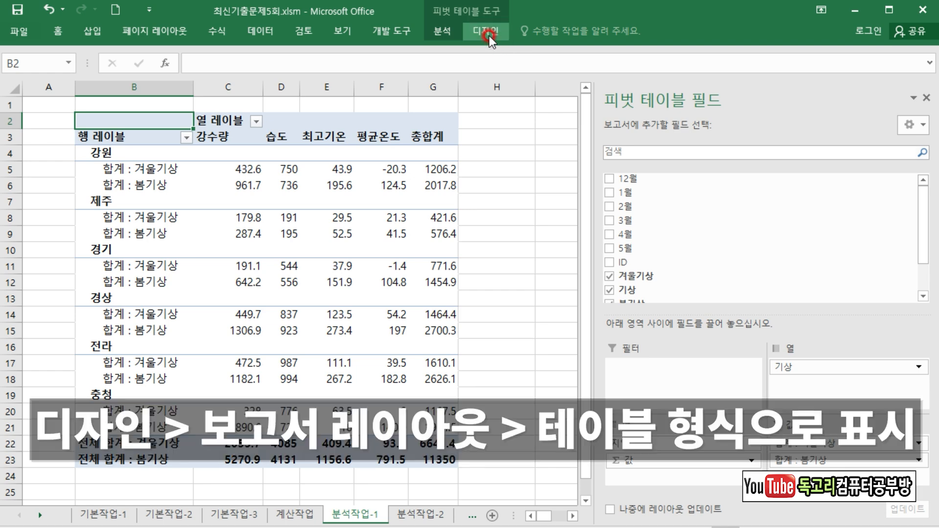
left_click(489, 33)
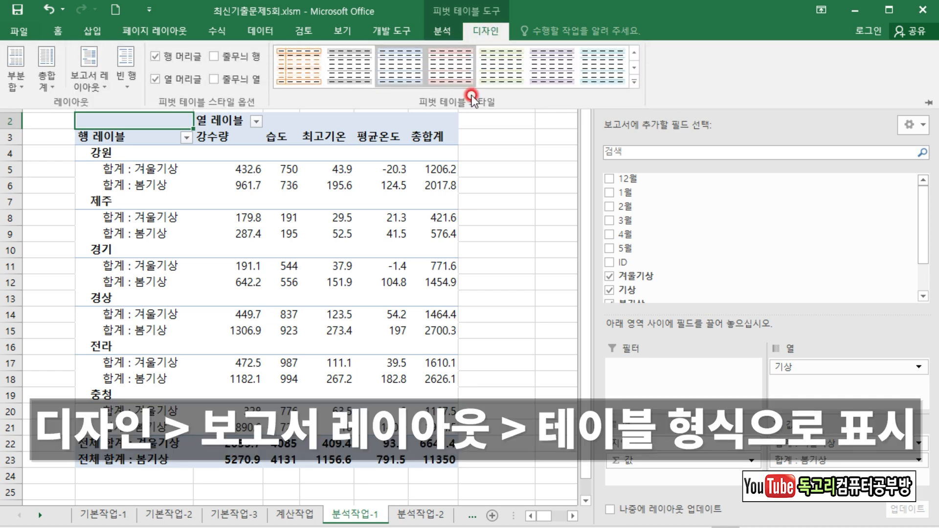
left_click(101, 88)
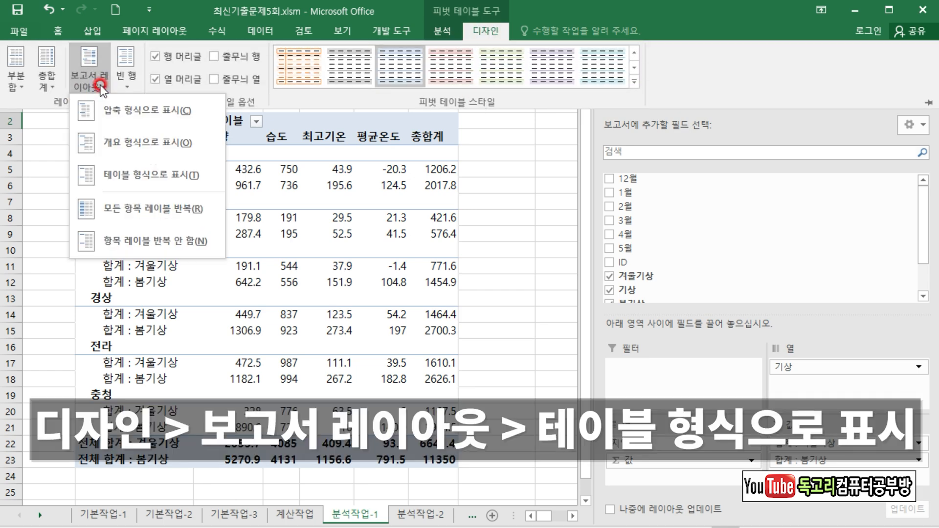
left_click(181, 179)
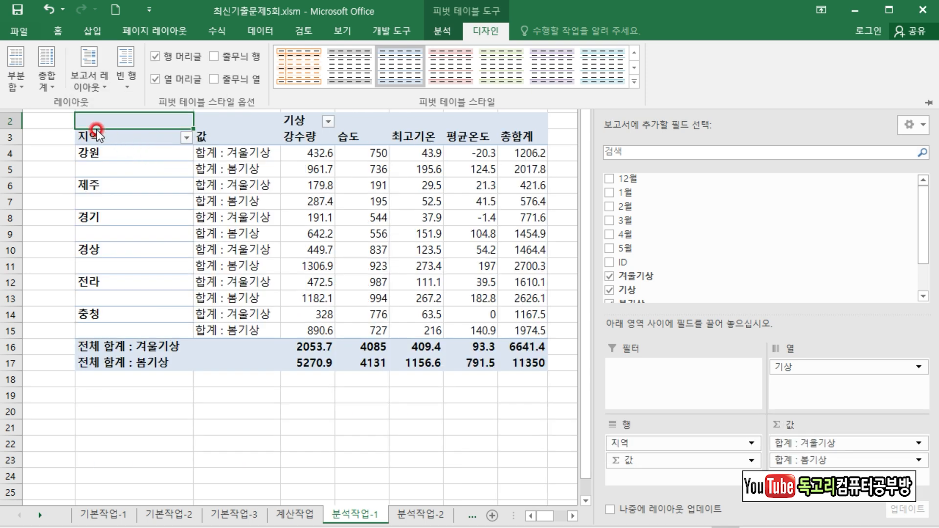
Turn on grand totals for columns only (열의 총합계만 설정) and apply the grey 밝게 PivotTable style beside the current blue one.
left_click(45, 80)
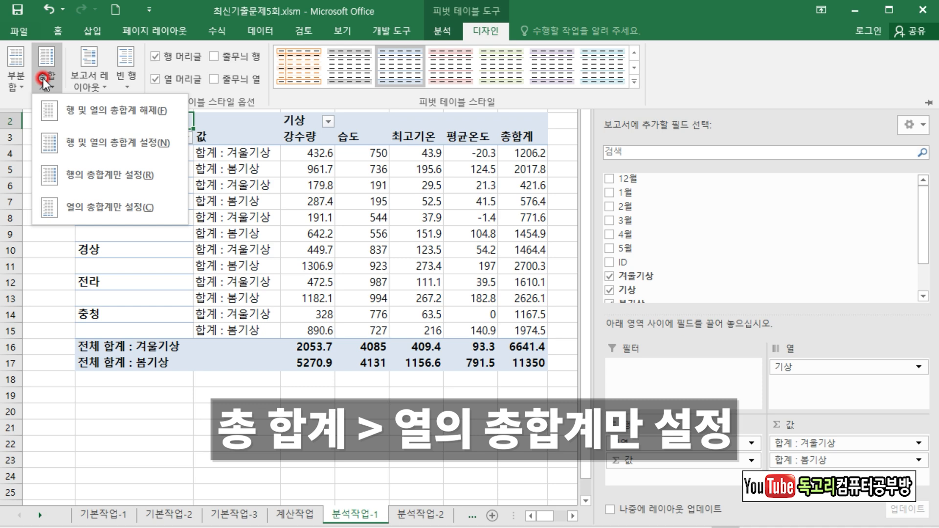
left_click(107, 210)
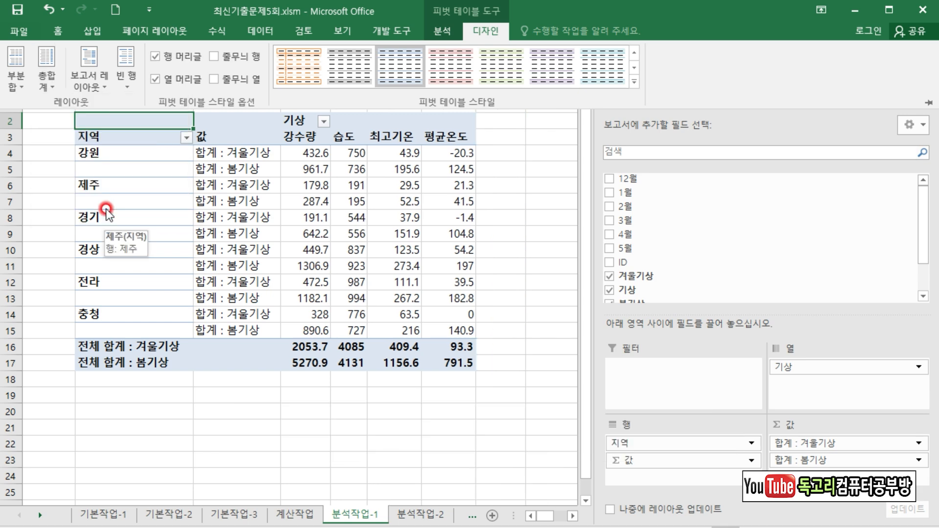
left_click(634, 85)
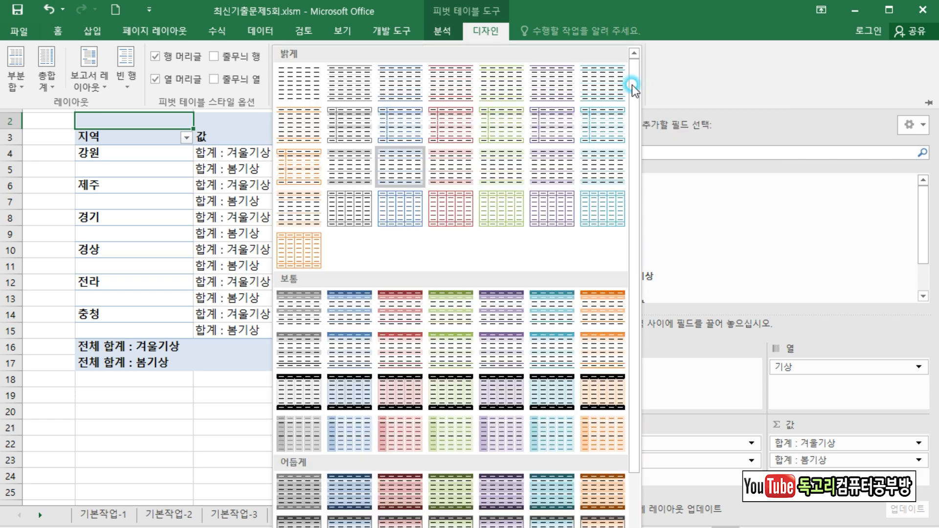
left_click(360, 167)
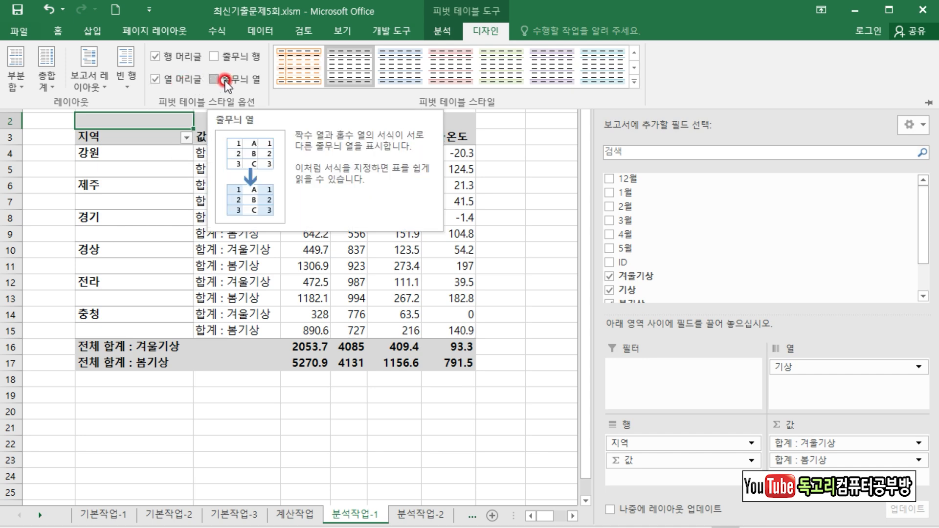
left_click(530, 235)
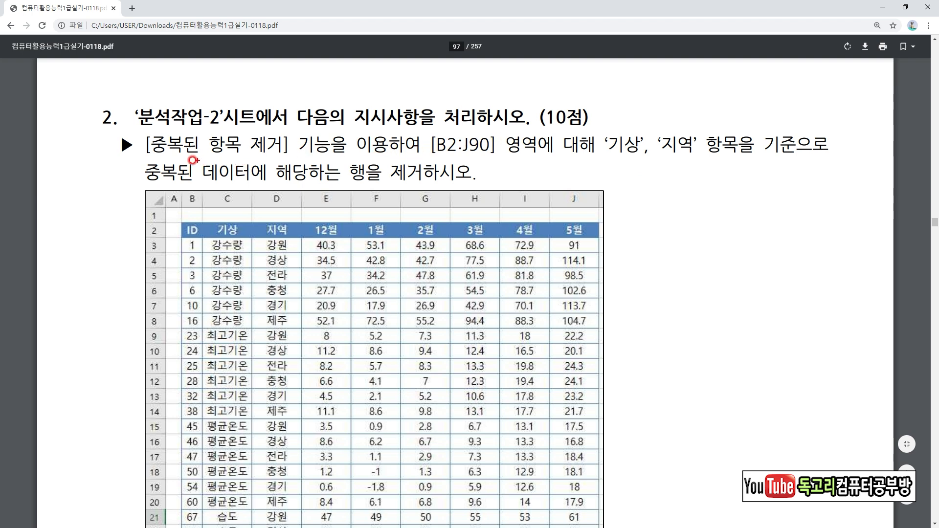
Switch to the exam PDF and examine the 분석작업-2 instruction on removing duplicate rows from B2:J90 by 기상 and 지역.
left_click_drag(180, 159, 309, 161)
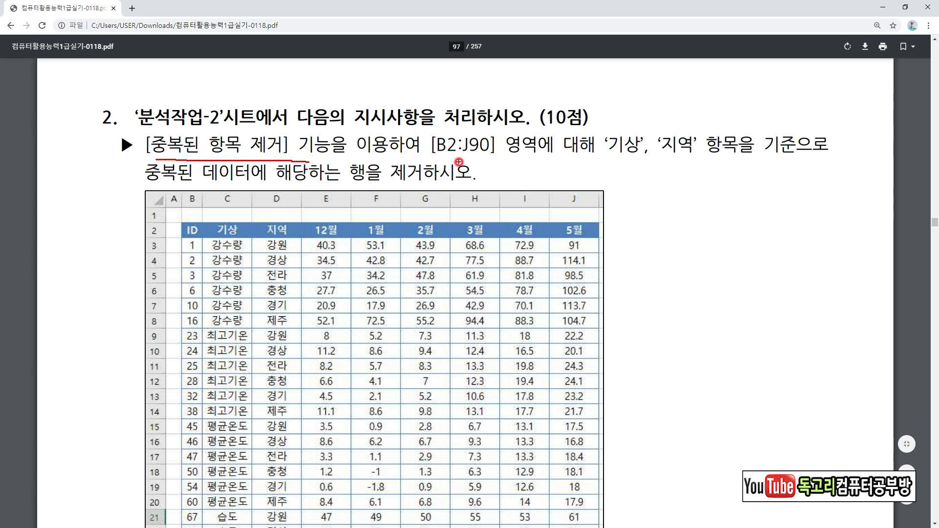
left_click_drag(439, 159, 486, 159)
left_click_drag(620, 161, 739, 162)
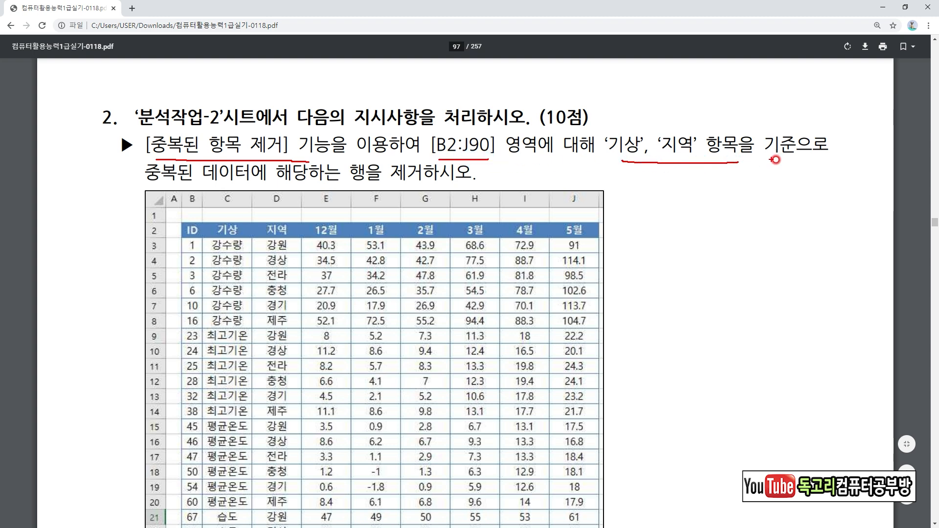
left_click(790, 159)
left_click_drag(163, 190, 336, 192)
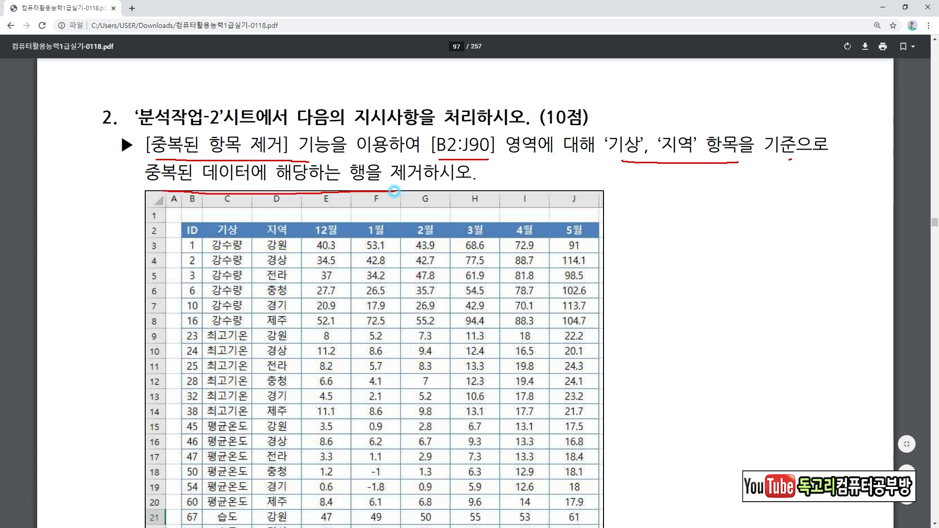
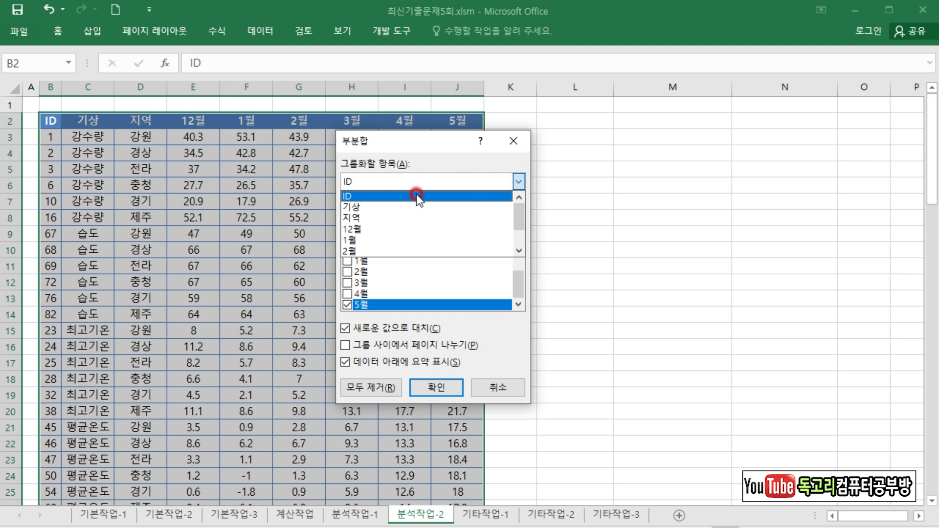
Add subtotals grouped by 기상 using the 합계 function for the 12월, 1월, 2월, 3월, 4월 and 5월 columns.
left_click(394, 208)
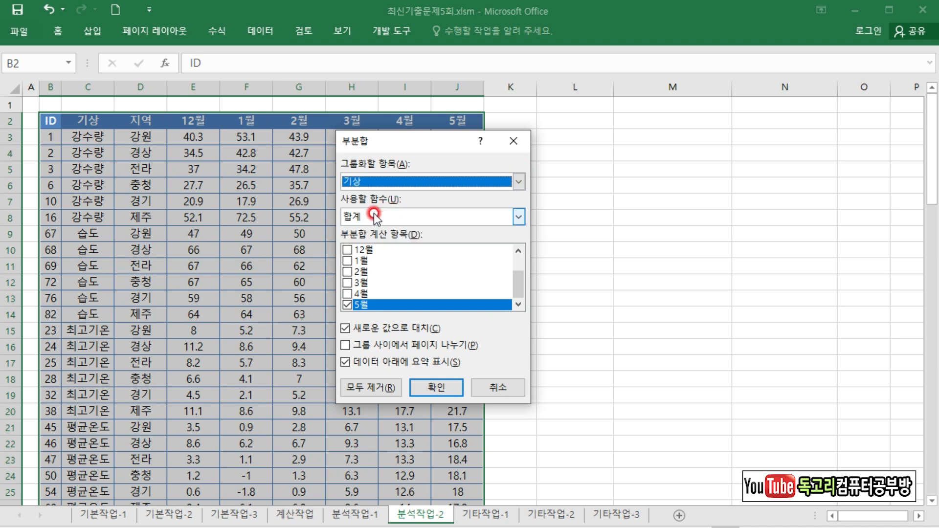
left_click(345, 249)
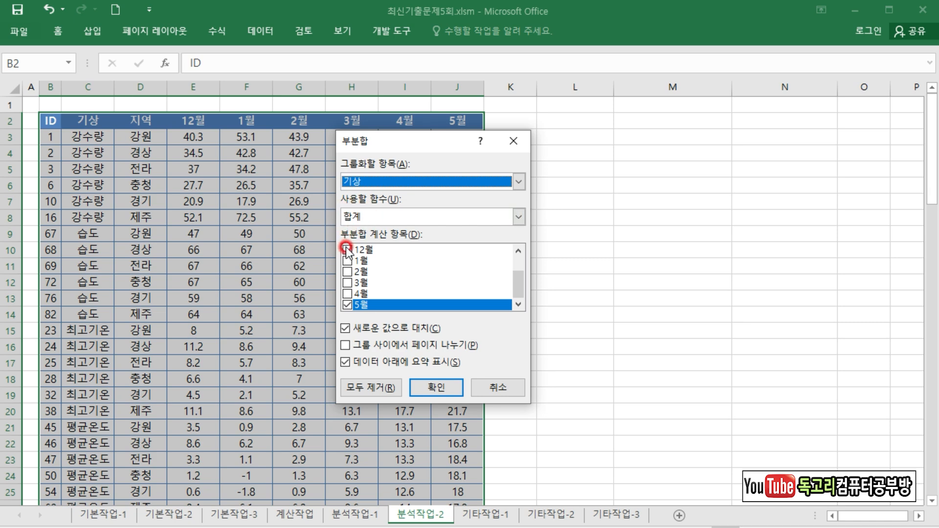
left_click(347, 261)
left_click(347, 271)
left_click(347, 292)
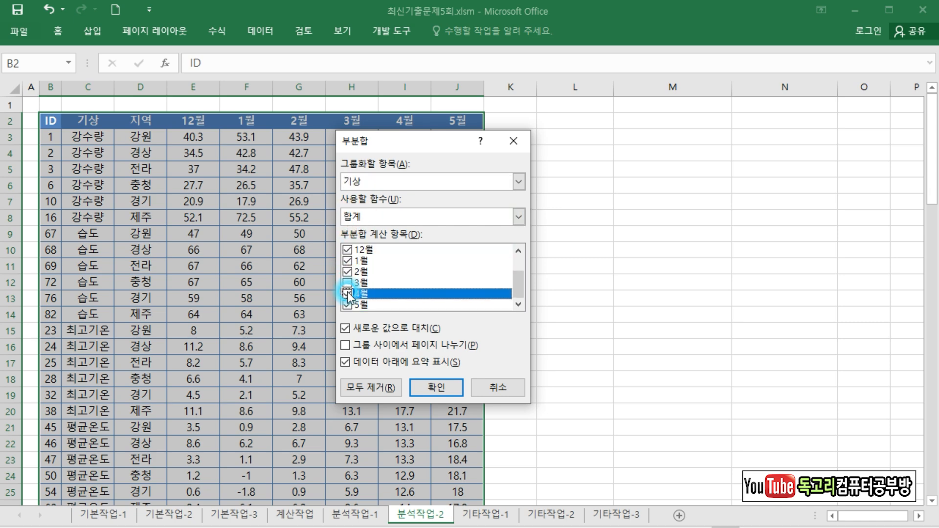
left_click(347, 283)
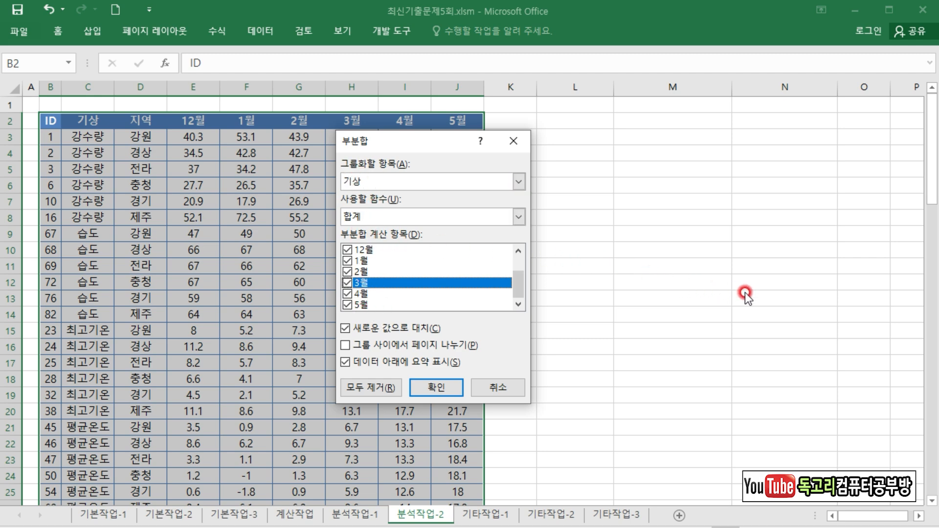
left_click(460, 387)
left_click(566, 313)
scroll(566, 308, "down", 1)
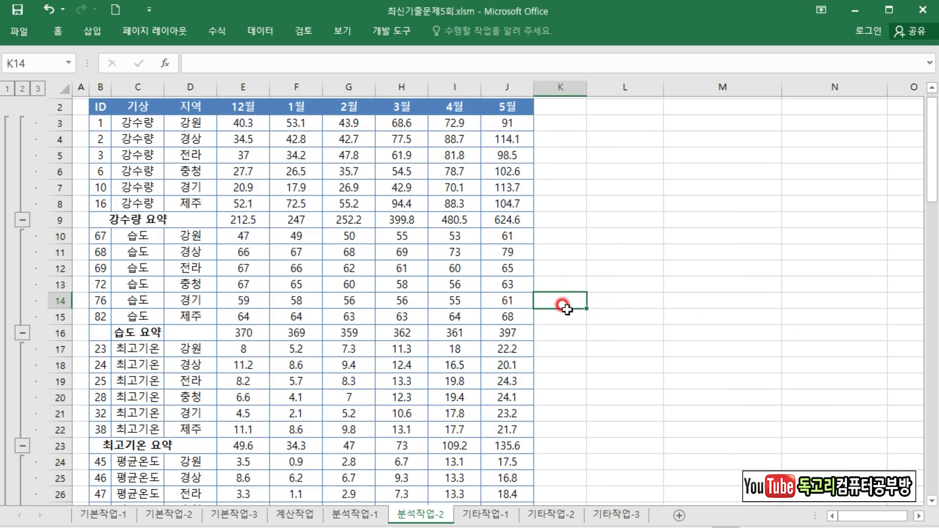
scroll(565, 308, "down", 5)
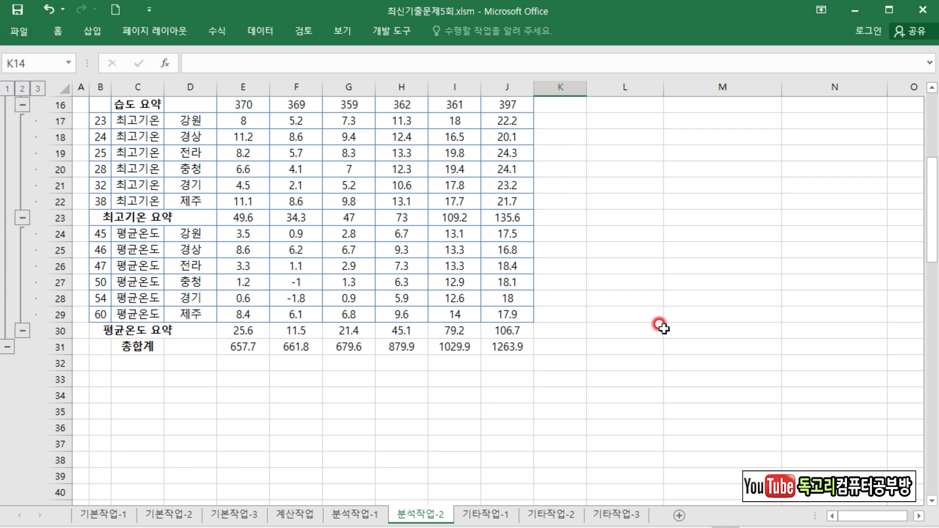
Widen column C on 분석작업-2 to give the 기상 summary labels more room.
left_click_drag(162, 94, 191, 93)
left_click(400, 264)
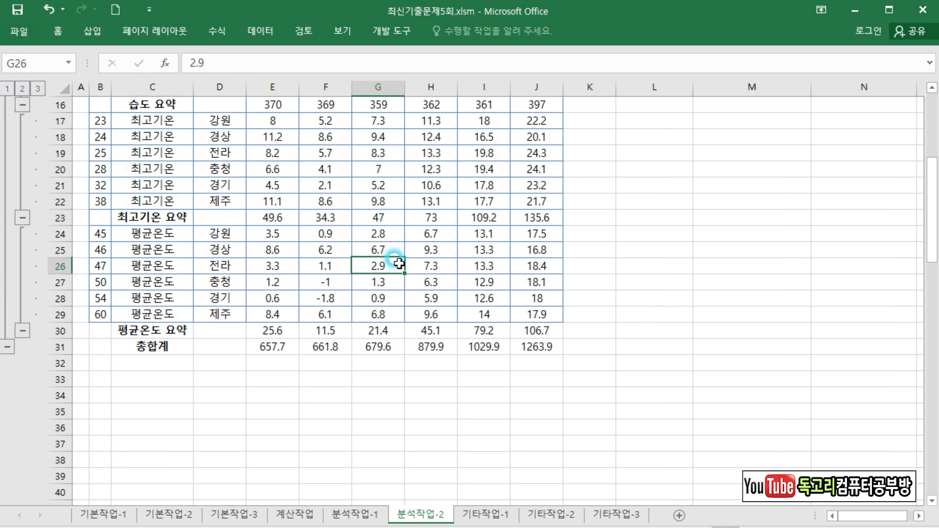
scroll(237, 237, "up", 5)
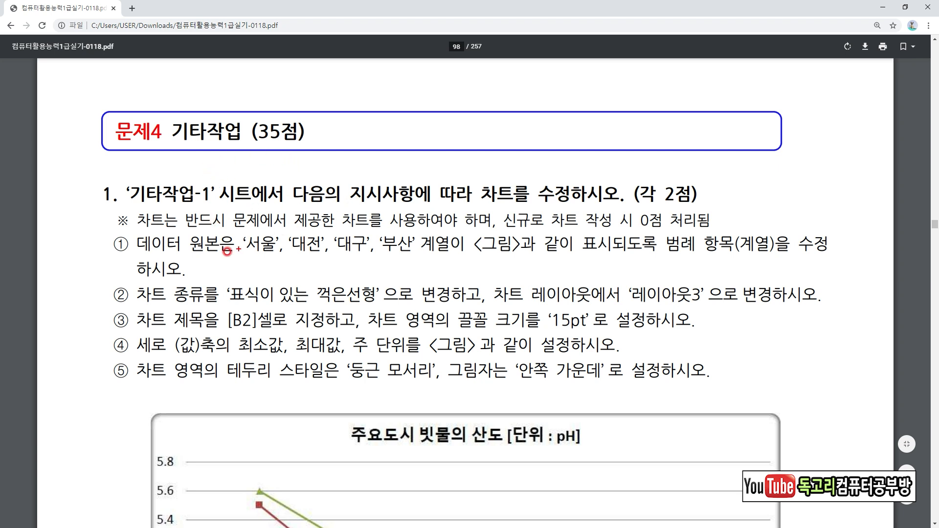
Switch to the exam PDF and examine the 기타작업-1 chart instructions on series, chart type, layout, title and font size.
left_click_drag(156, 253, 390, 258)
left_click_drag(576, 262, 794, 266)
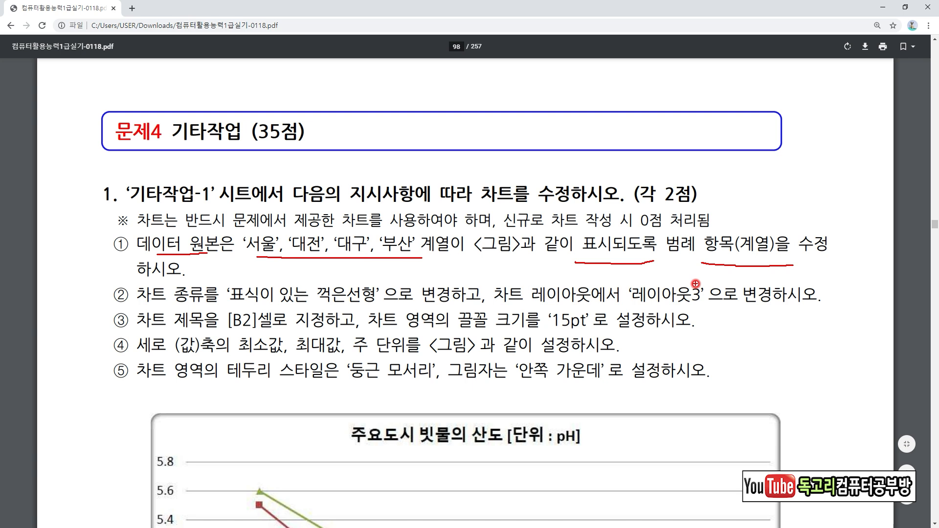
left_click_drag(158, 308, 351, 304)
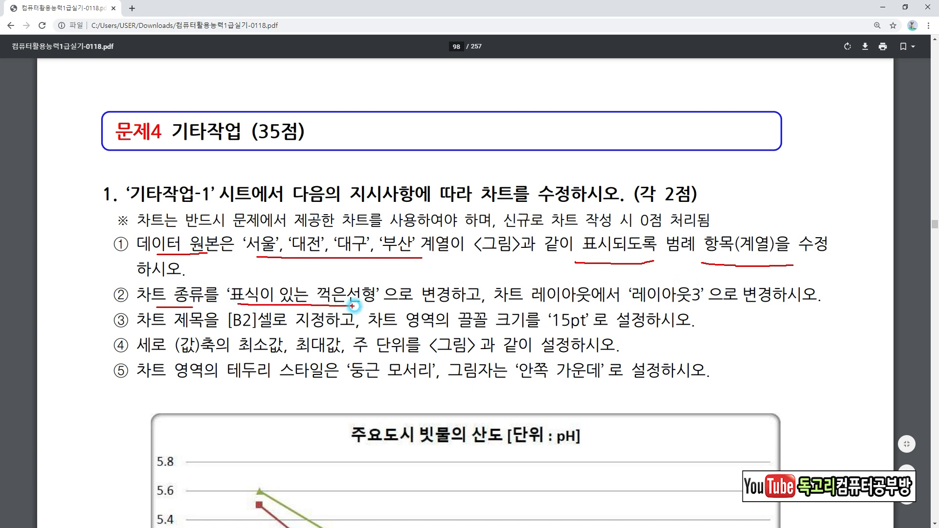
left_click_drag(635, 308, 706, 310)
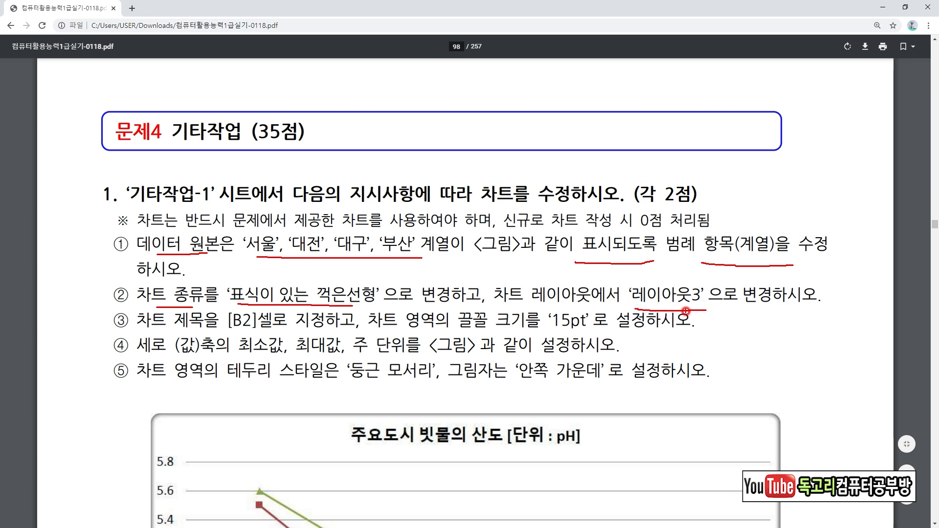
key("Escape")
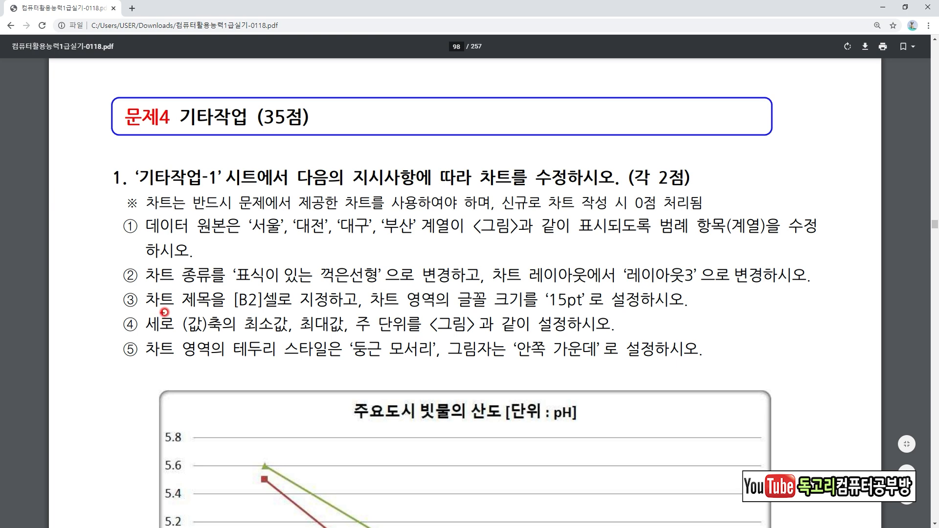
left_click_drag(142, 310, 312, 310)
left_click_drag(393, 314, 522, 312)
mouse_move(588, 310)
left_mouse_down()
mouse_move(551, 310)
mouse_move(603, 290)
mouse_move(598, 313)
left_mouse_up()
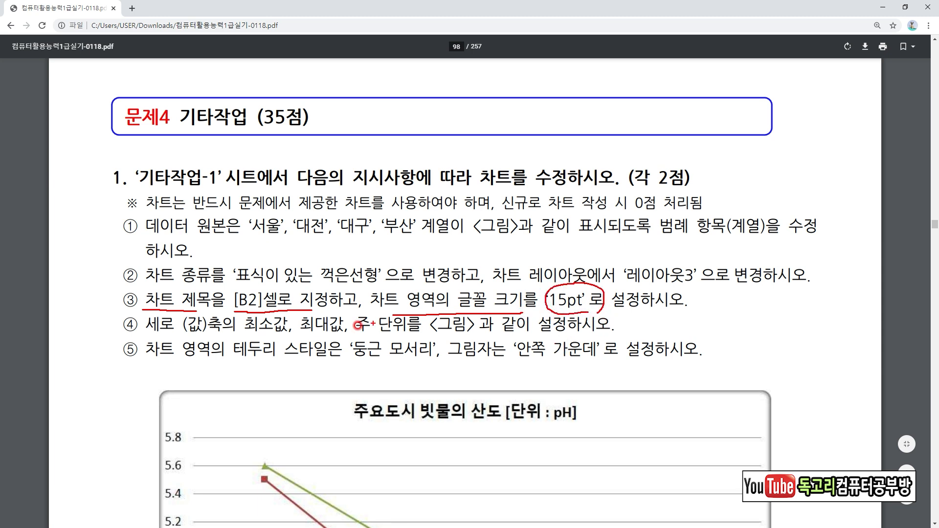
Examine the value axis minimum, maximum and major unit in the sample chart, plus the border and shadow instruction.
left_click_drag(166, 336, 413, 337)
mouse_move(479, 337)
left_mouse_down()
mouse_move(493, 316)
mouse_move(460, 341)
left_mouse_up()
scroll(460, 352, "down", 5)
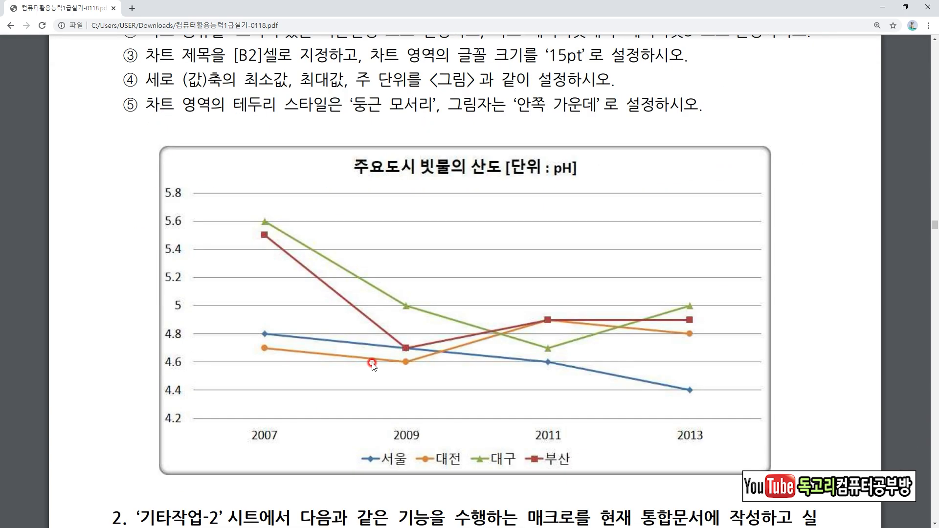
mouse_move(181, 433)
left_mouse_down()
mouse_move(196, 407)
mouse_move(181, 432)
left_mouse_up()
mouse_move(181, 202)
left_mouse_down()
mouse_move(189, 185)
mouse_move(188, 204)
left_mouse_up()
mouse_move(158, 409)
left_mouse_down()
mouse_move(148, 379)
mouse_move(163, 362)
left_mouse_up()
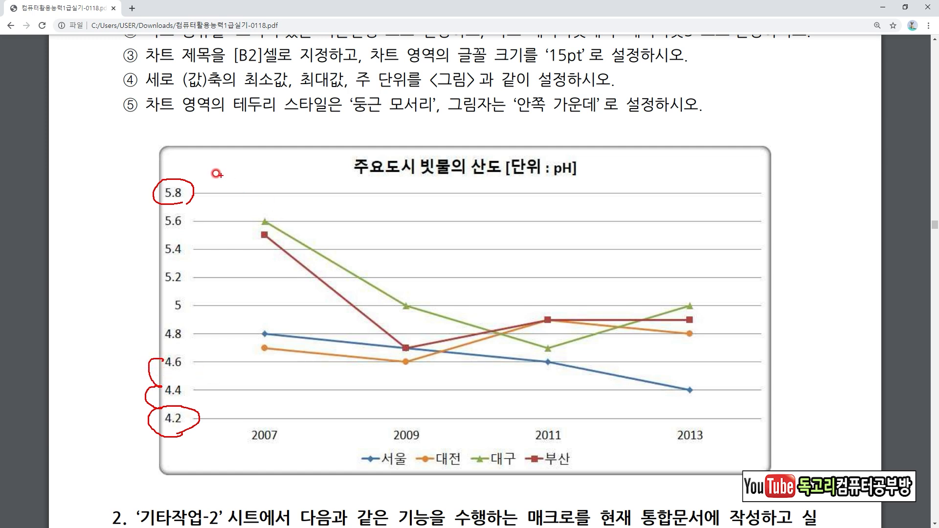
left_click_drag(194, 129, 558, 118)
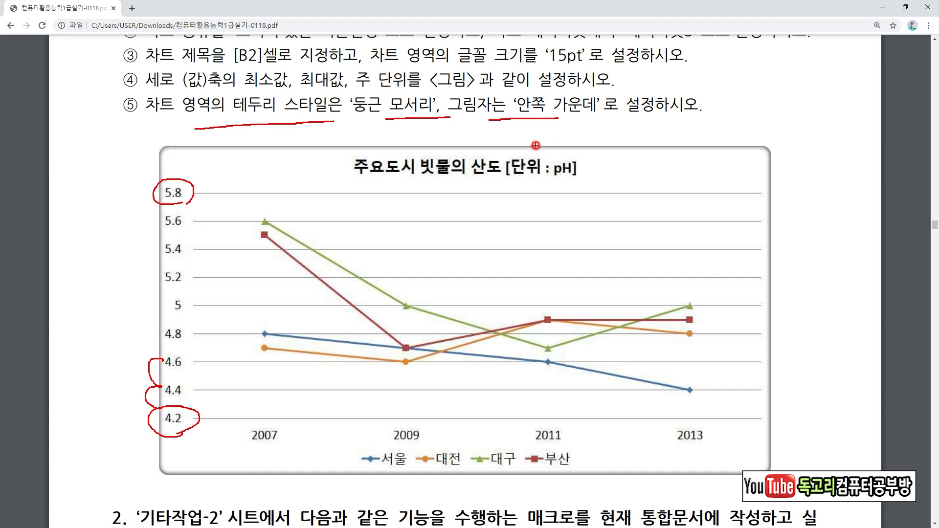
Switch back to Excel and delete the 인천 and 광주 series from the chart on 기타작업-1.
key("alt+Tab")
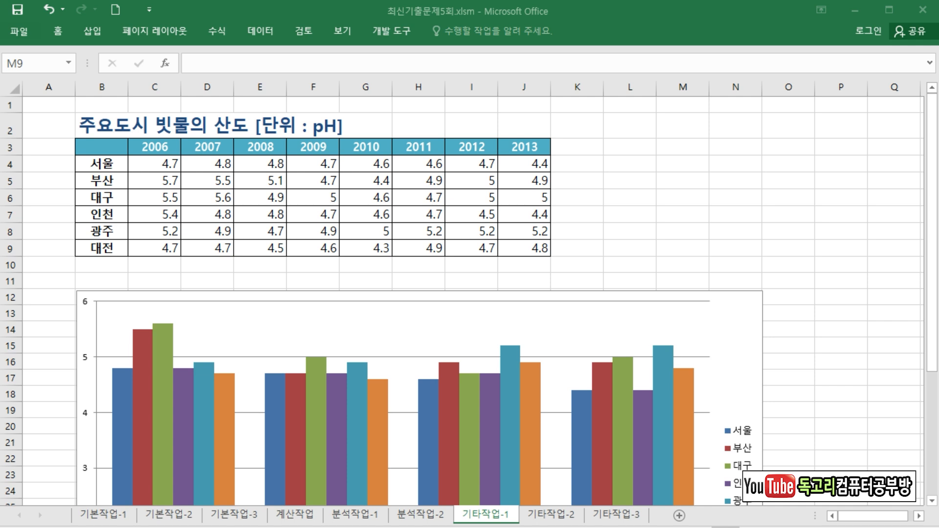
left_click(591, 242)
left_click(695, 245)
scroll(698, 243, "down", 3)
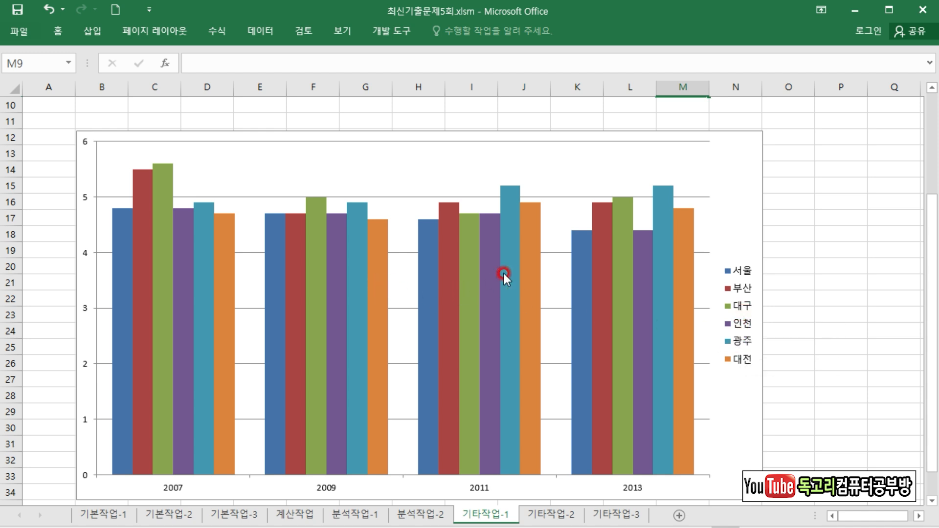
left_click(181, 282)
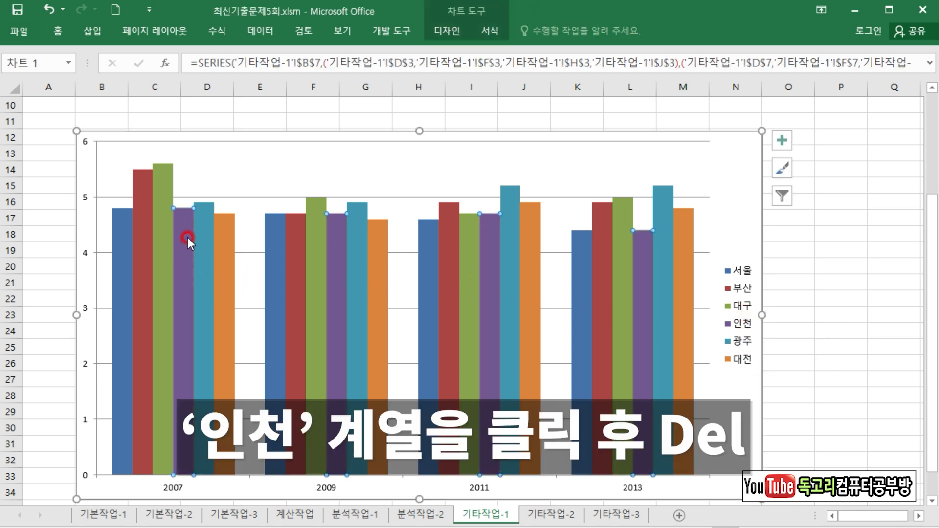
key("Delete")
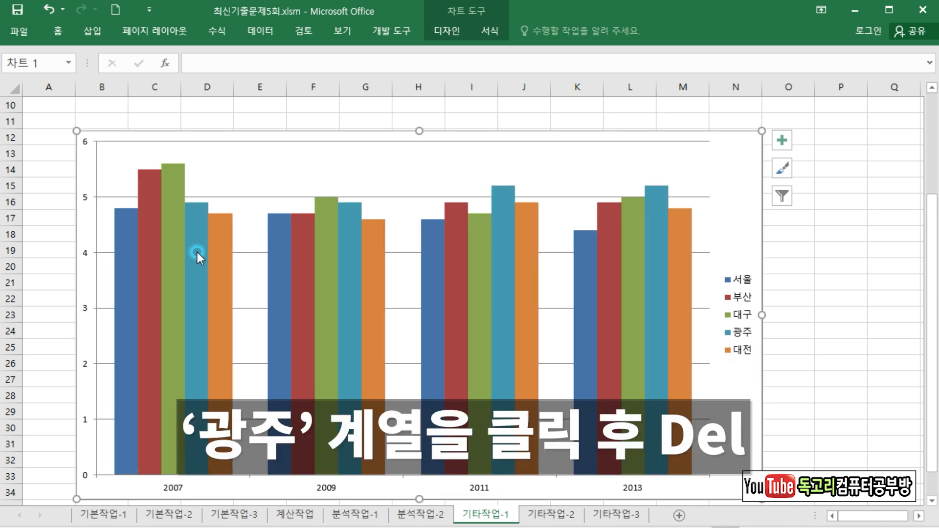
left_click(199, 250)
key("Delete")
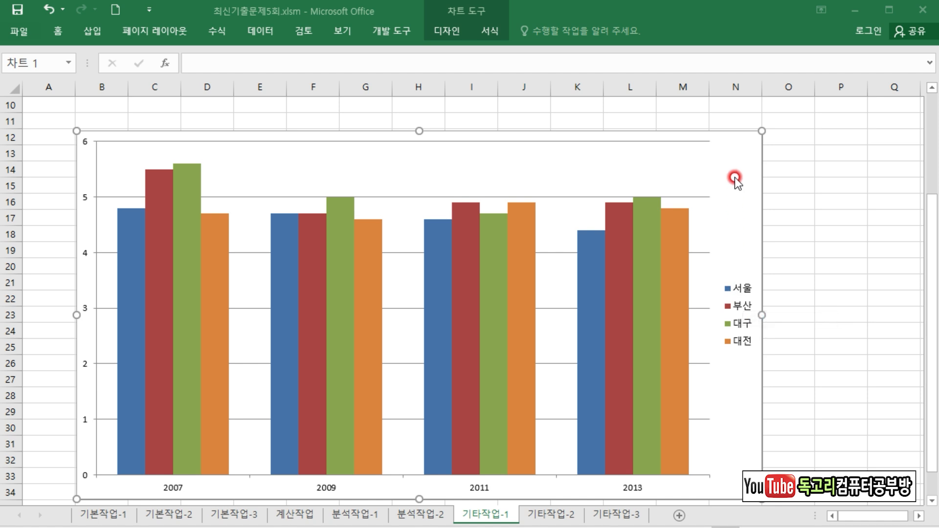
Reorder the chart's legend series to 서울, 대전, 대구, 부산 in the data source selection.
right_click(487, 153)
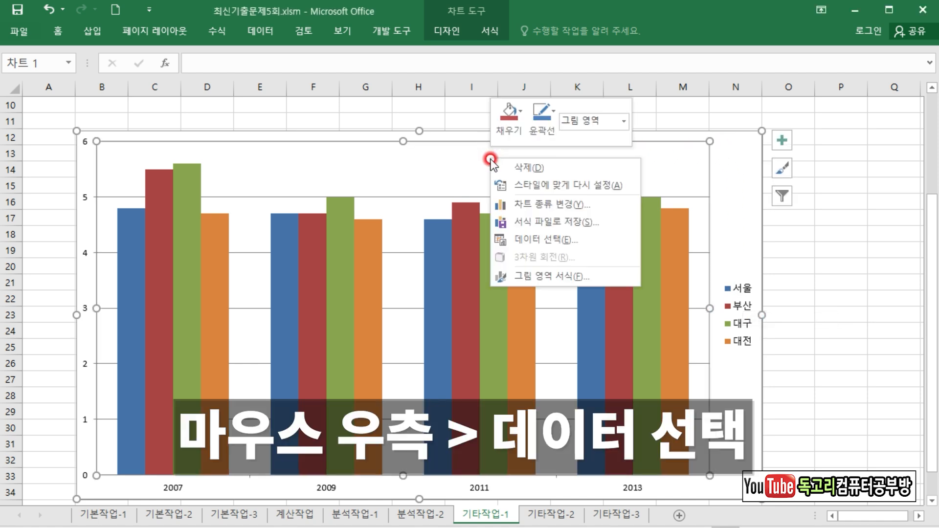
left_click(566, 240)
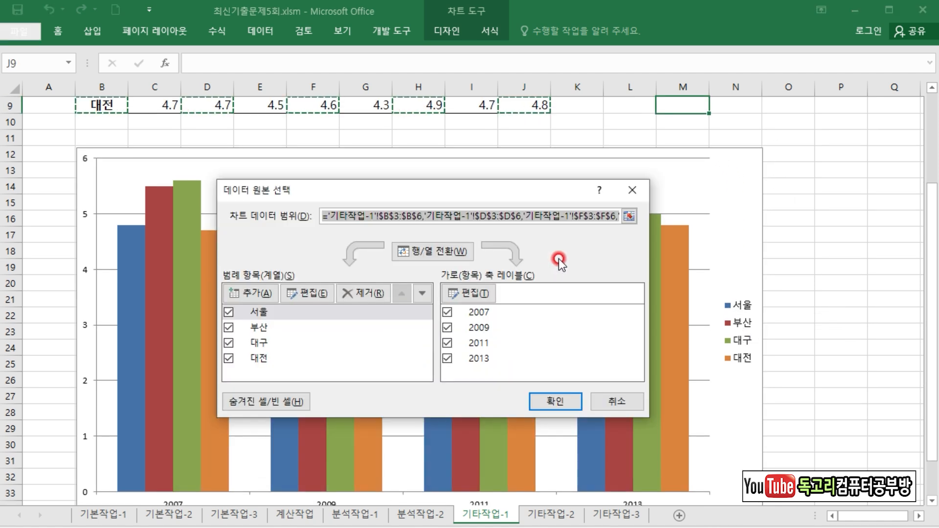
left_click(285, 357)
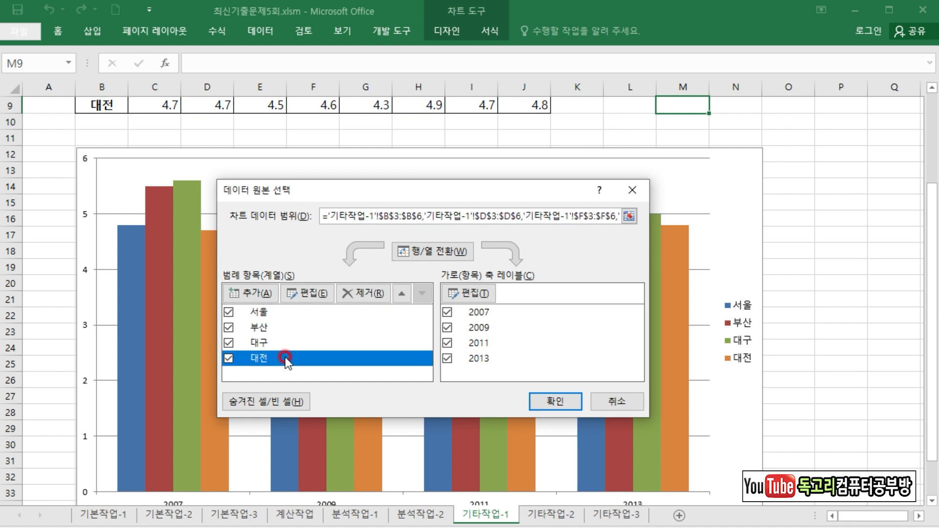
left_click(402, 298)
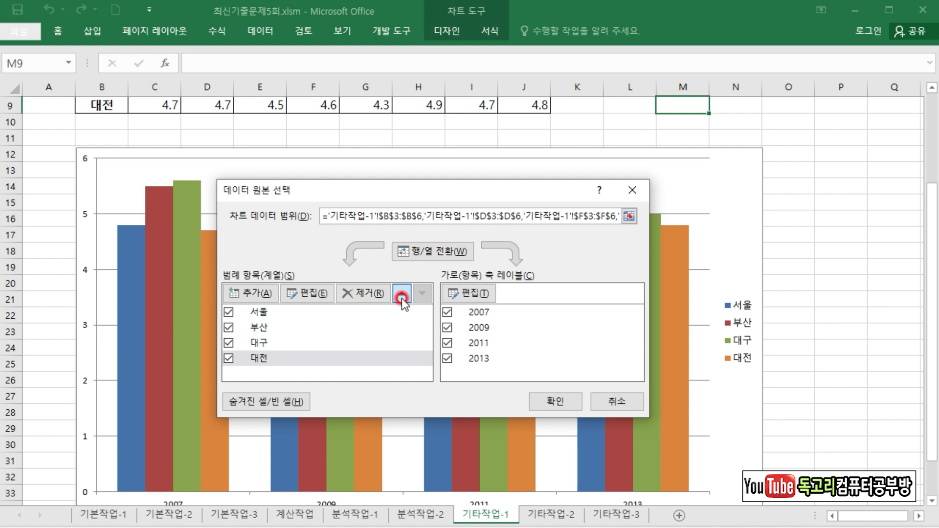
left_click(402, 294)
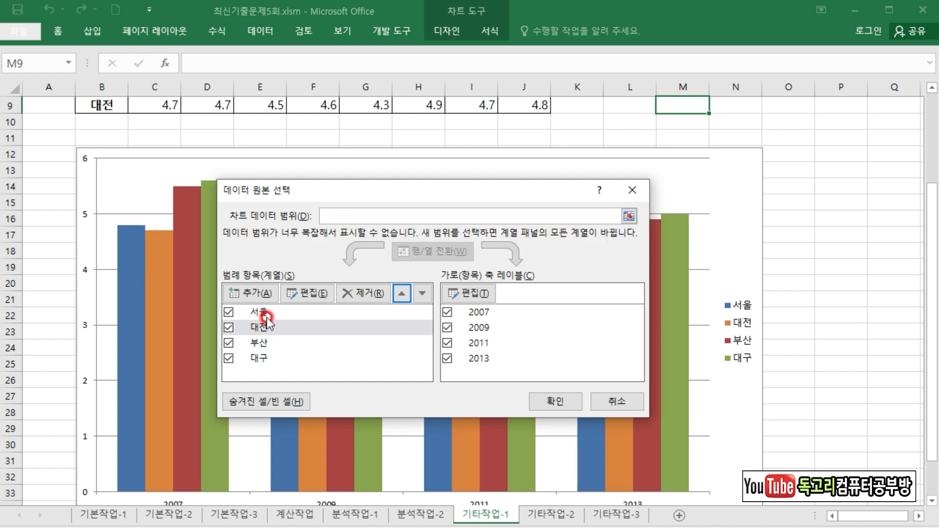
left_click(275, 360)
left_click(402, 295)
left_click(402, 295)
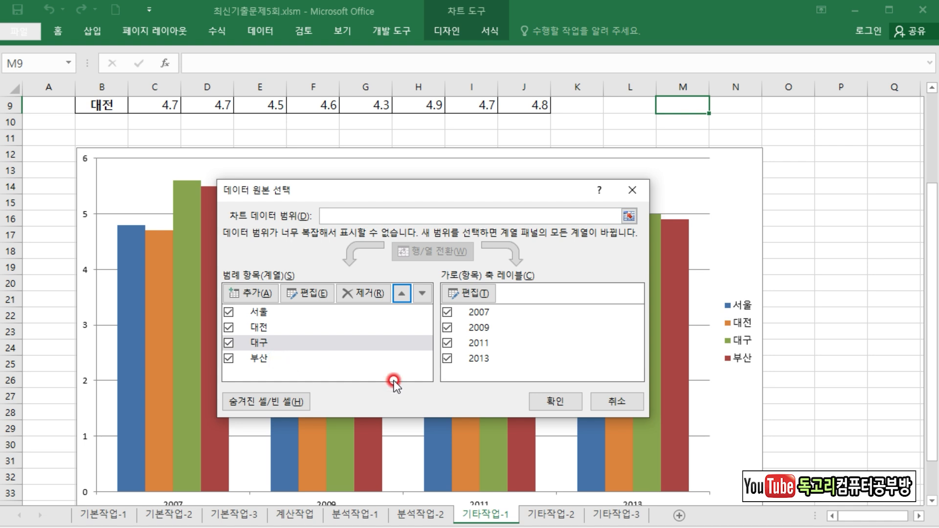
left_click(556, 402)
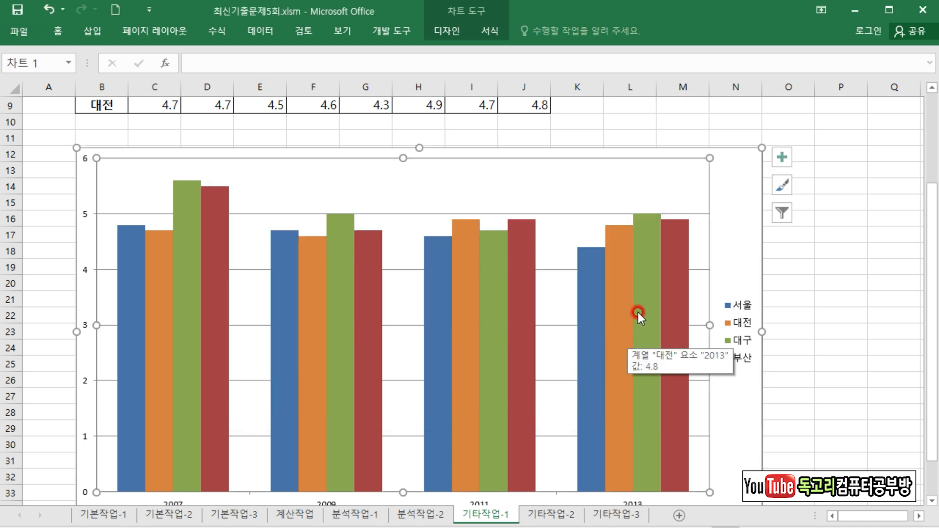
Change the chart type to a line chart with markers (표식이 있는 꺾은선형).
right_click(730, 173)
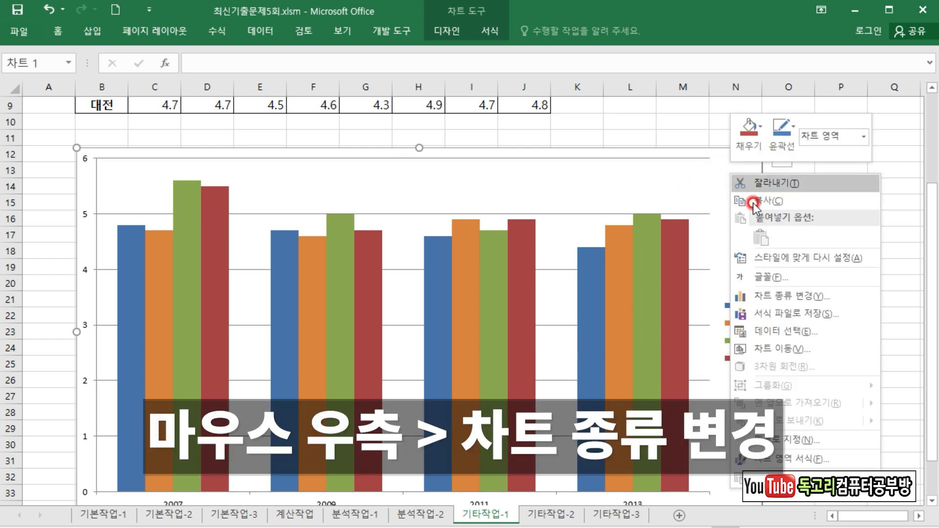
left_click(783, 298)
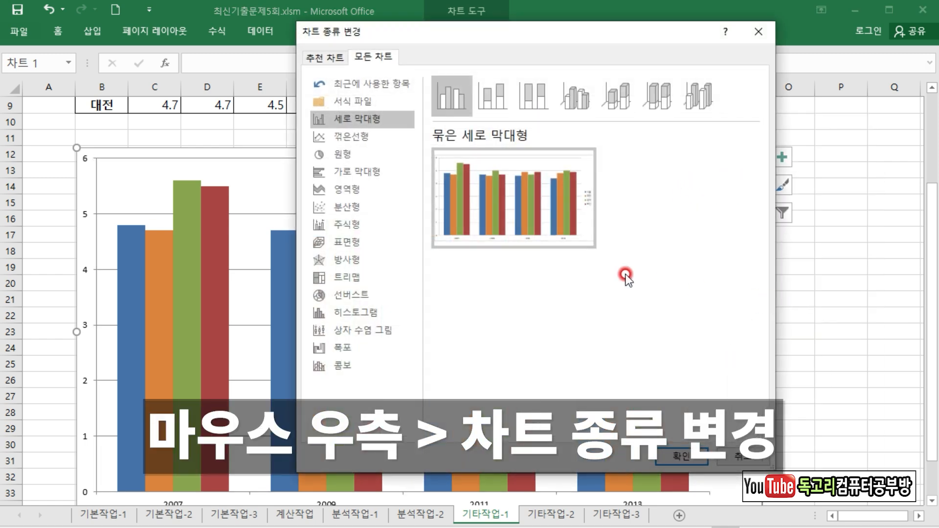
left_click(349, 136)
left_click(573, 108)
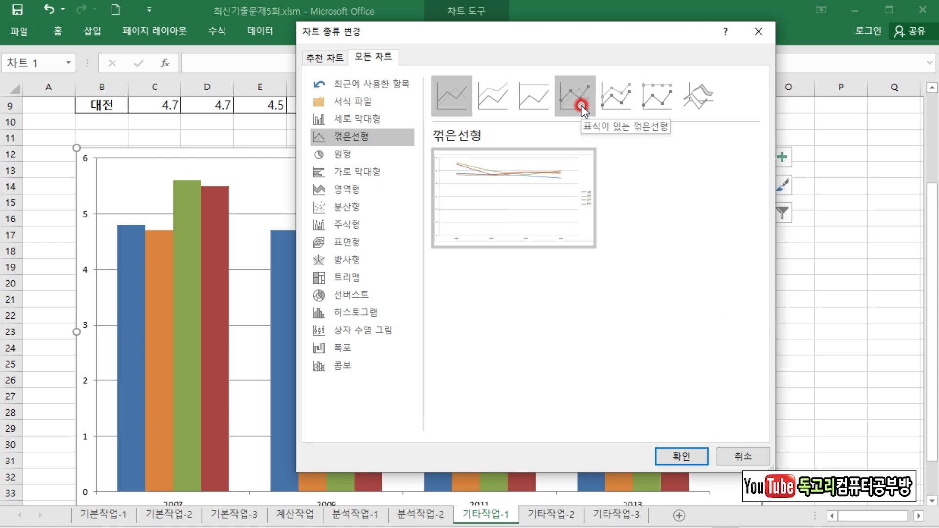
left_click(582, 104)
left_click(689, 459)
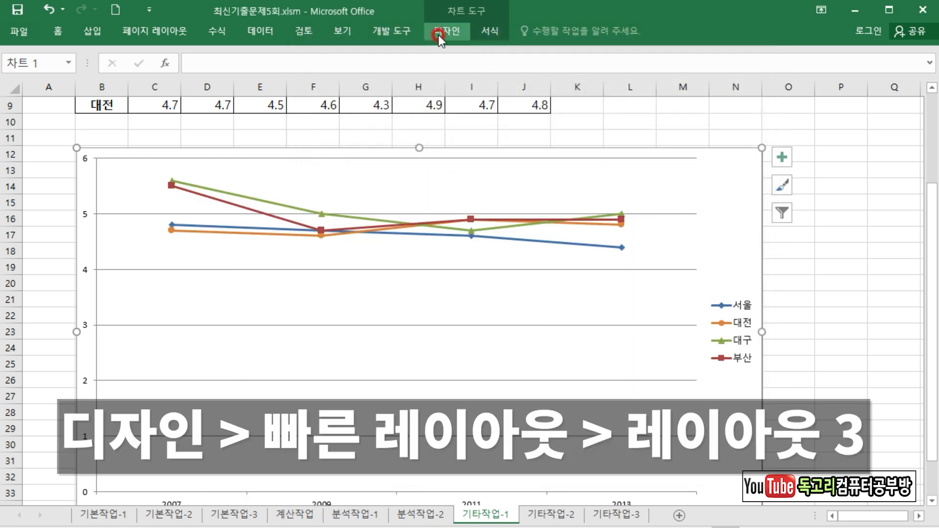
Apply the quick layout 레이아웃 3 to the line chart.
left_click(439, 33)
left_click(78, 84)
left_click(142, 120)
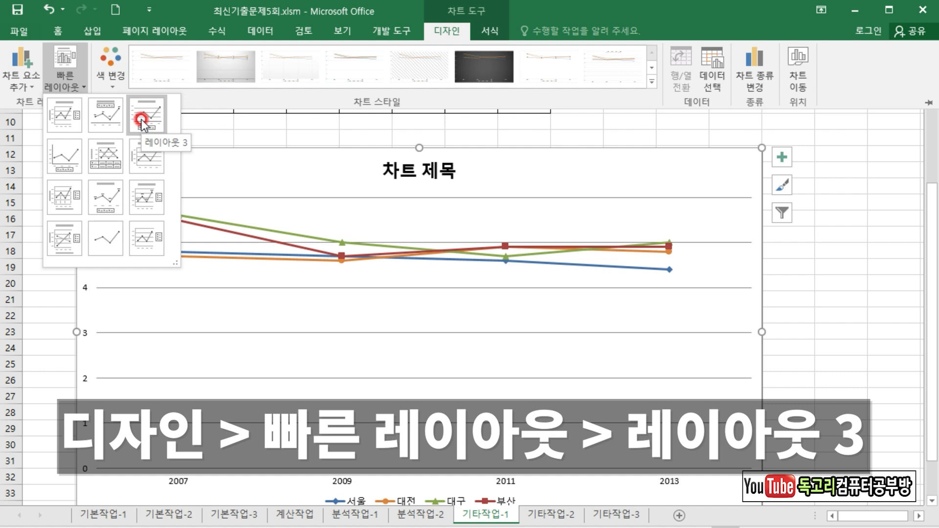
left_click(141, 119)
Link the chart title to cell B2 of 기타작업-1 with a cell reference.
left_click(420, 152)
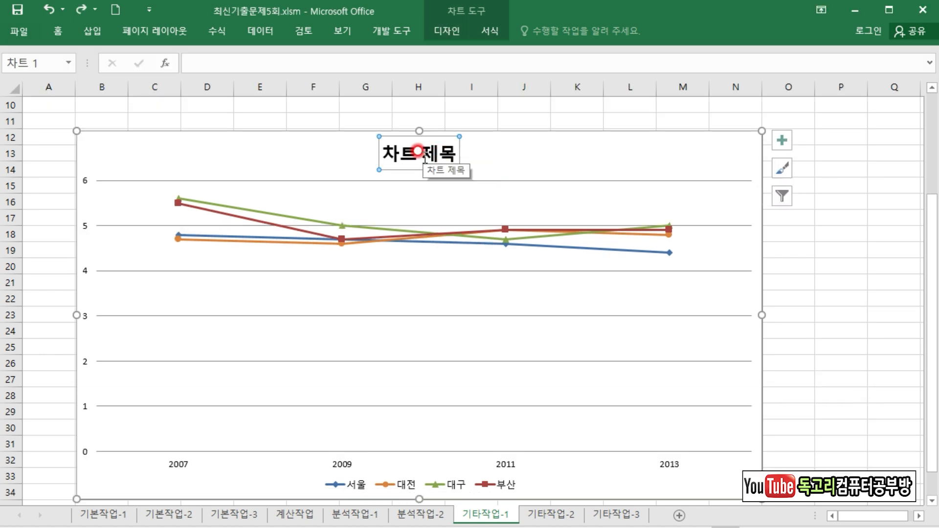
left_click(196, 62)
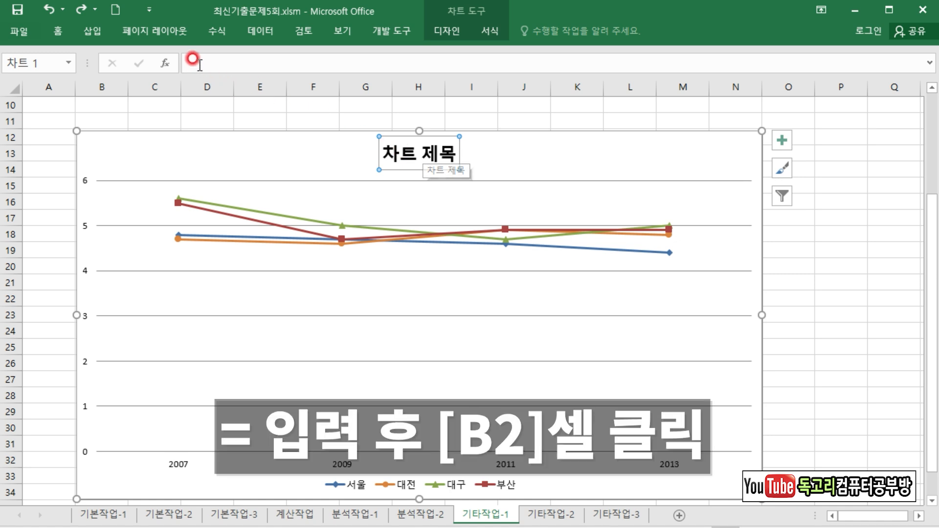
type("=")
left_click_drag(935, 253, 935, 127)
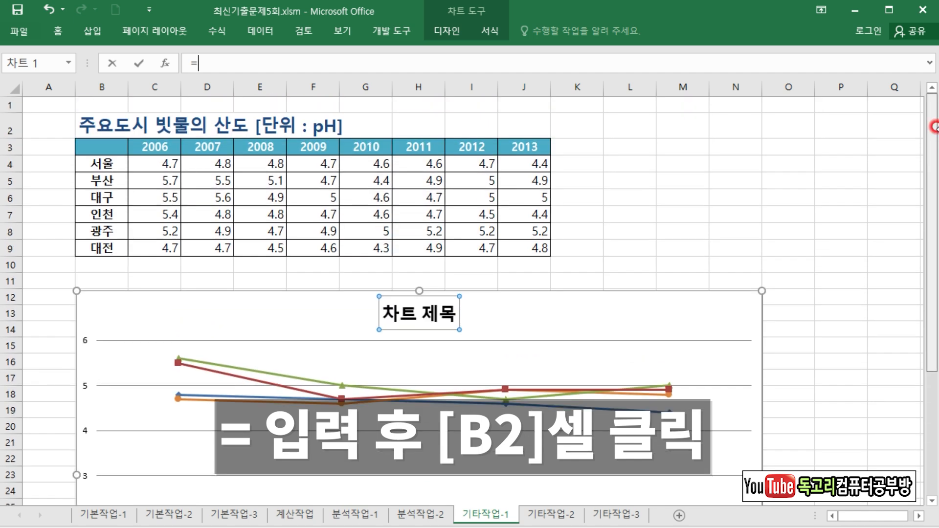
left_click(89, 121)
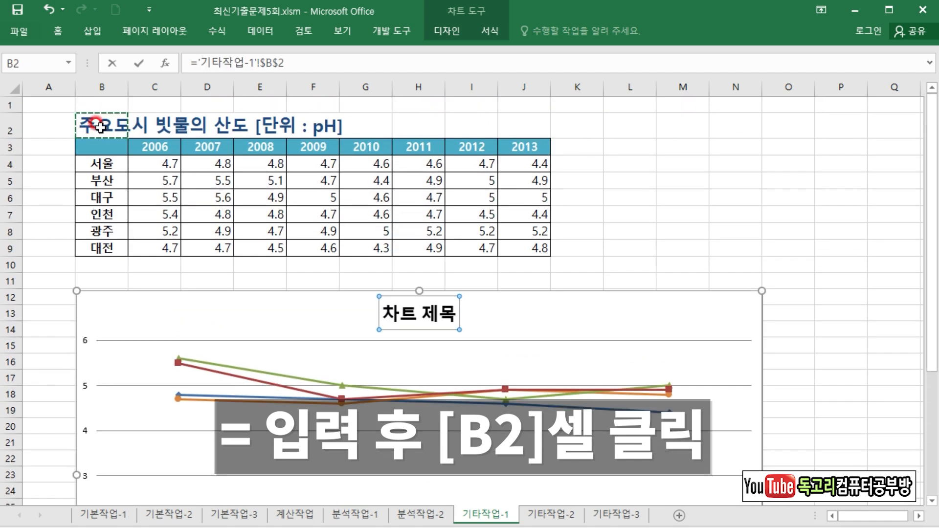
key("Return")
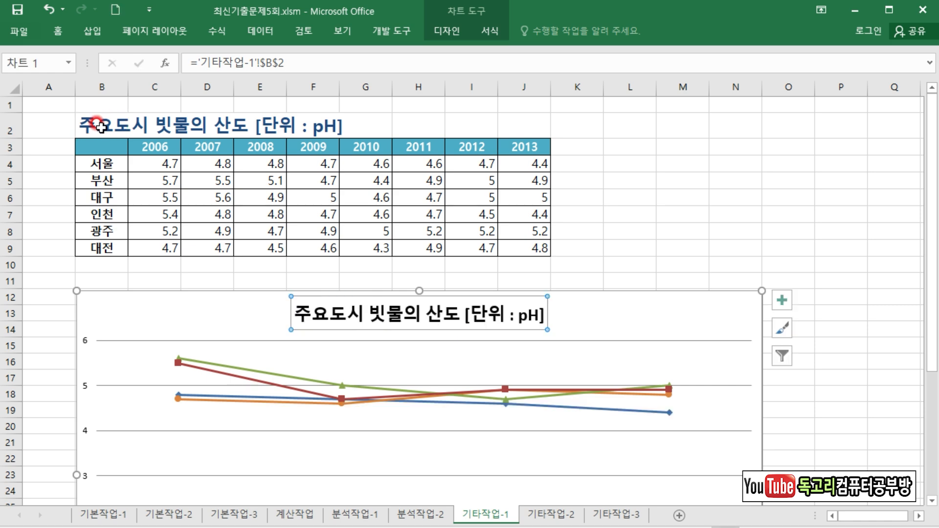
left_click(707, 317)
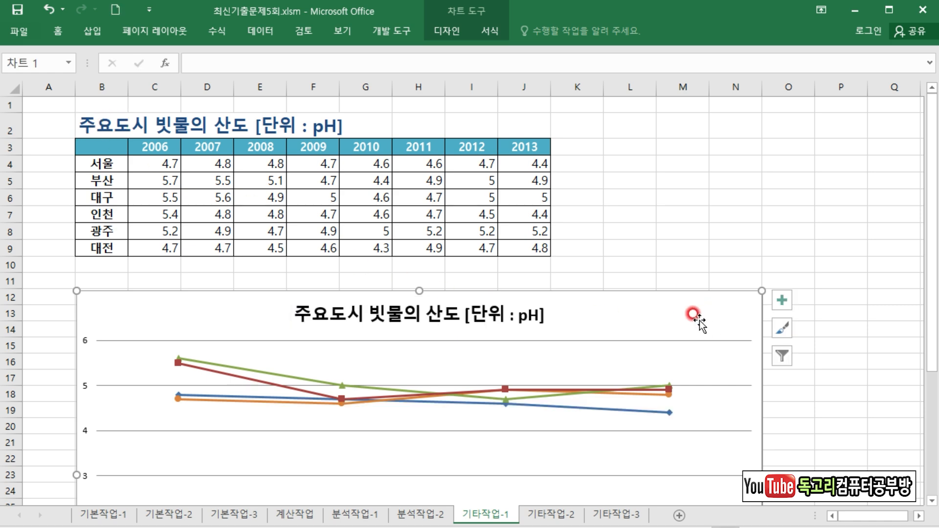
Increase the chart area's font size so the axis labels and legend text are larger.
scroll(719, 311, "down", 3)
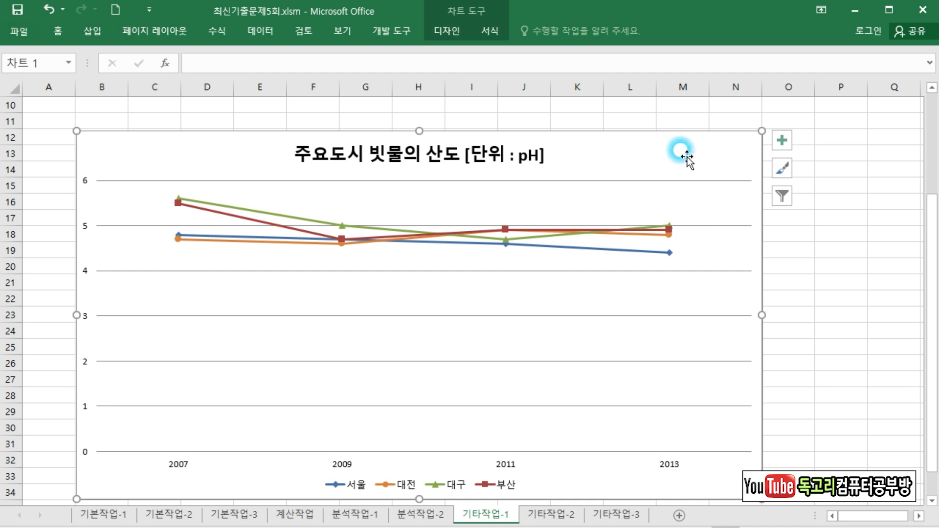
left_click(56, 31)
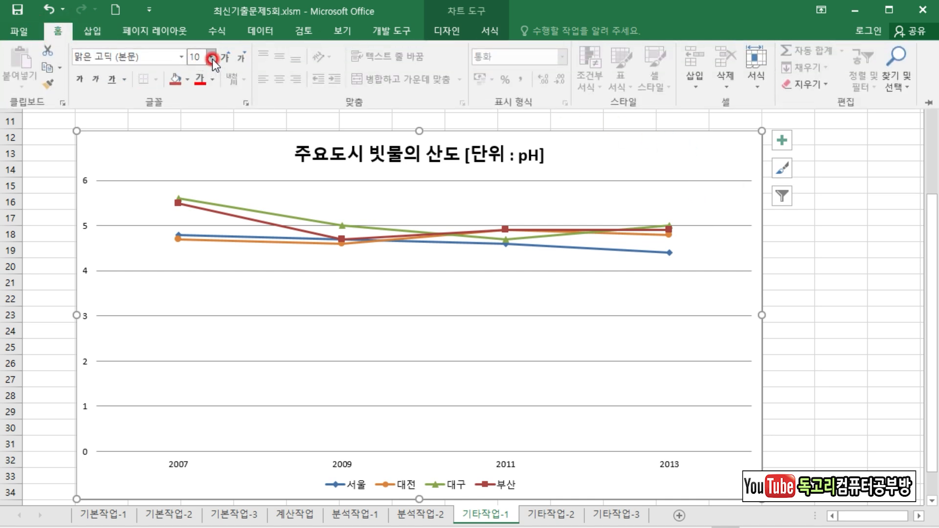
left_click(211, 59)
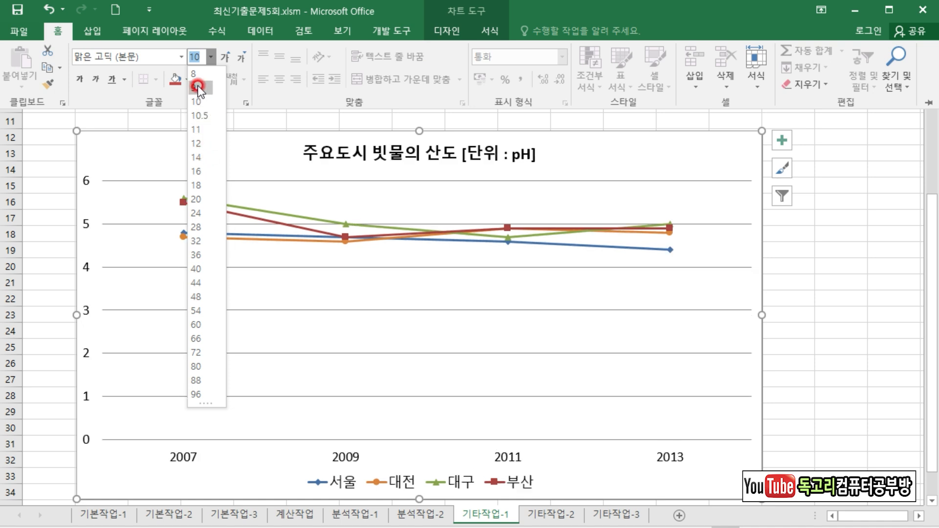
left_click(182, 57)
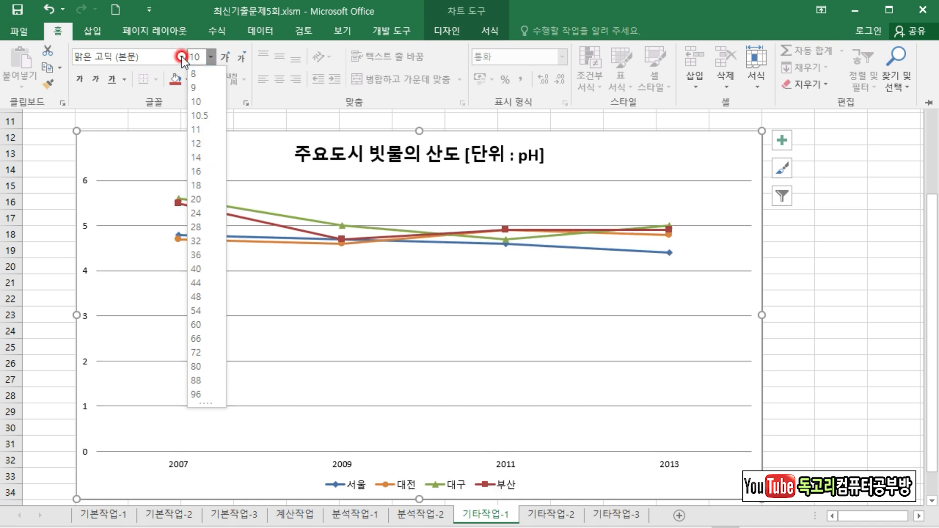
key("BackSpace")
key("Return")
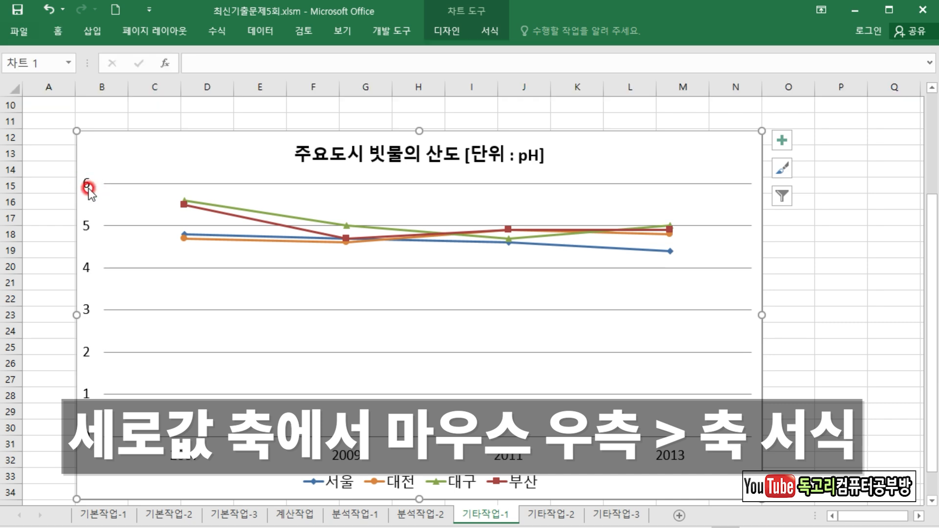
Set the chart's vertical value axis bounds to a minimum of 4.2 and a maximum of 5.8.
right_click(87, 183)
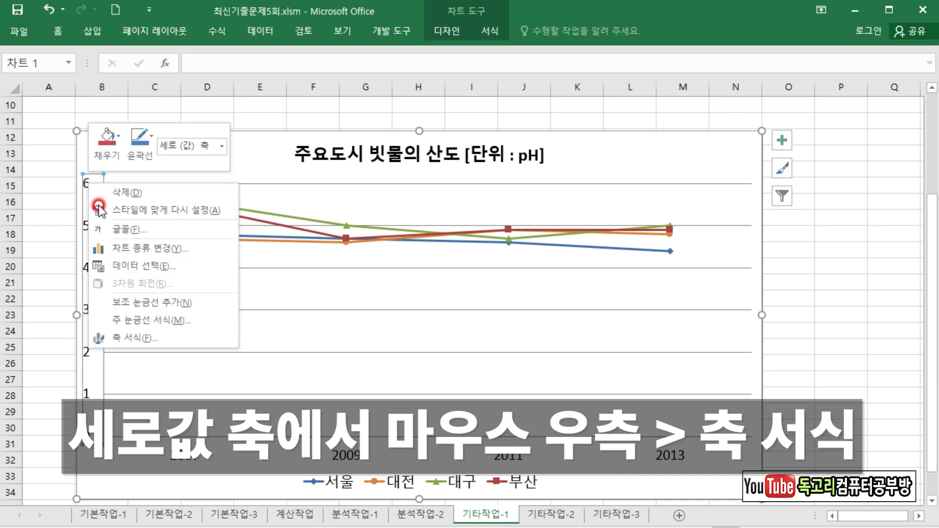
left_click(147, 337)
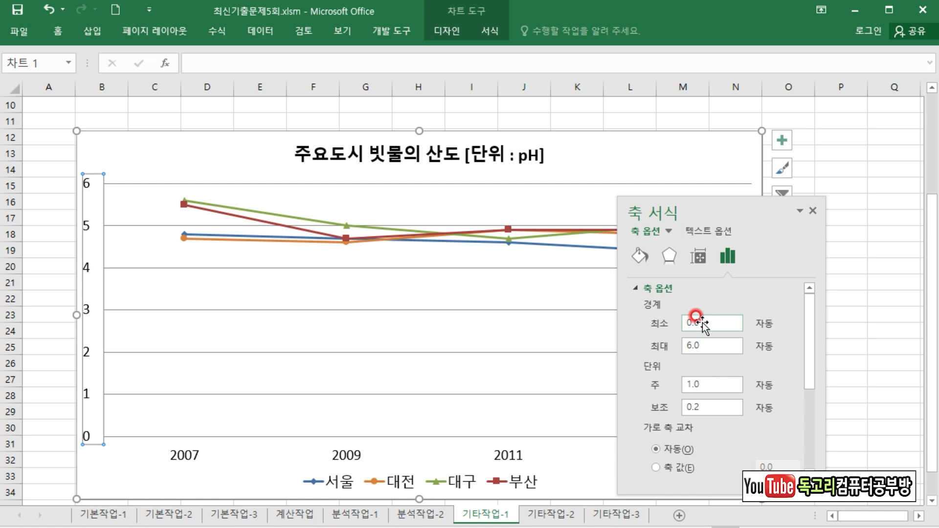
left_click_drag(699, 323, 674, 327)
type("4")
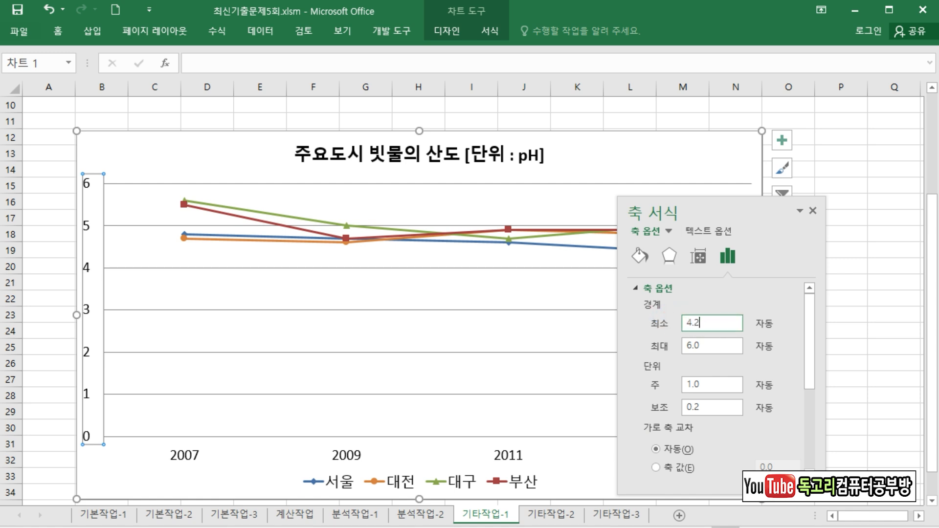
type(".2")
left_click(704, 345)
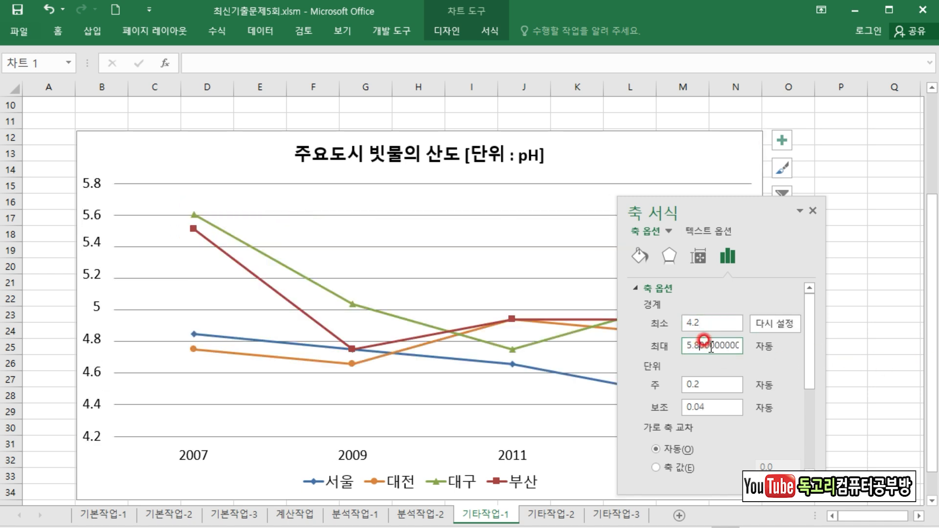
left_click_drag(690, 345, 809, 348)
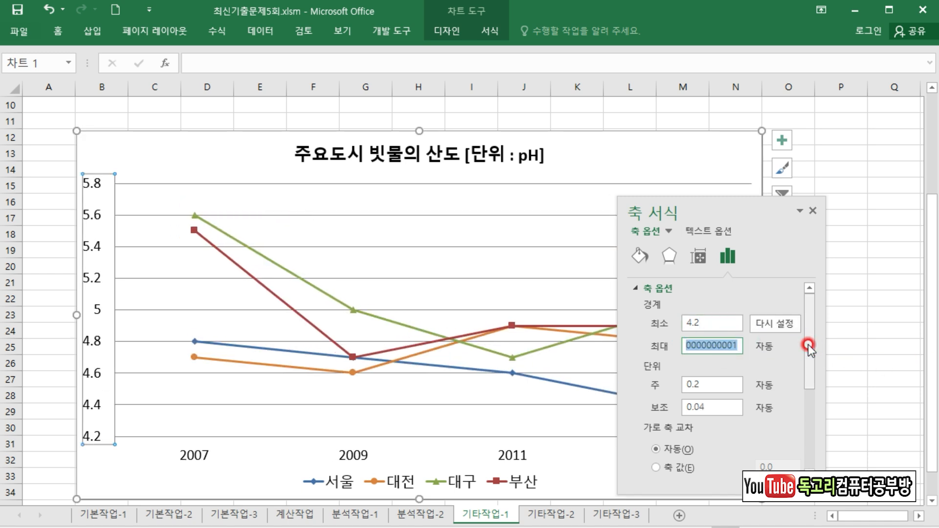
type("5")
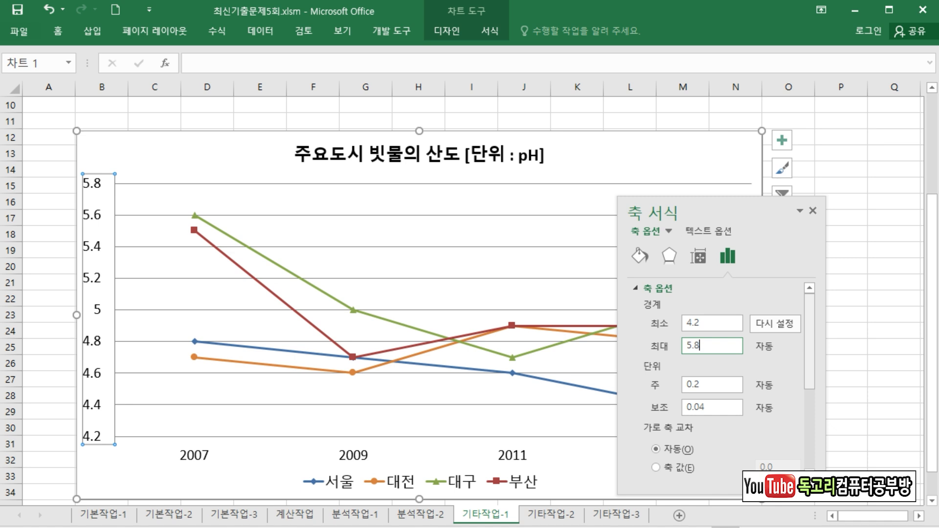
type(".8")
left_click(710, 385)
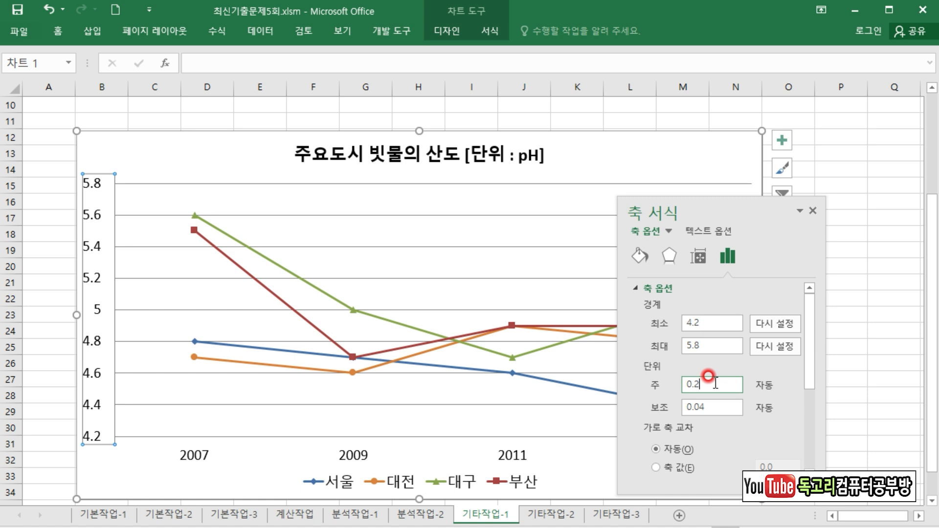
Give the chart area's border rounded corners (둥근 모서리).
left_click(687, 143)
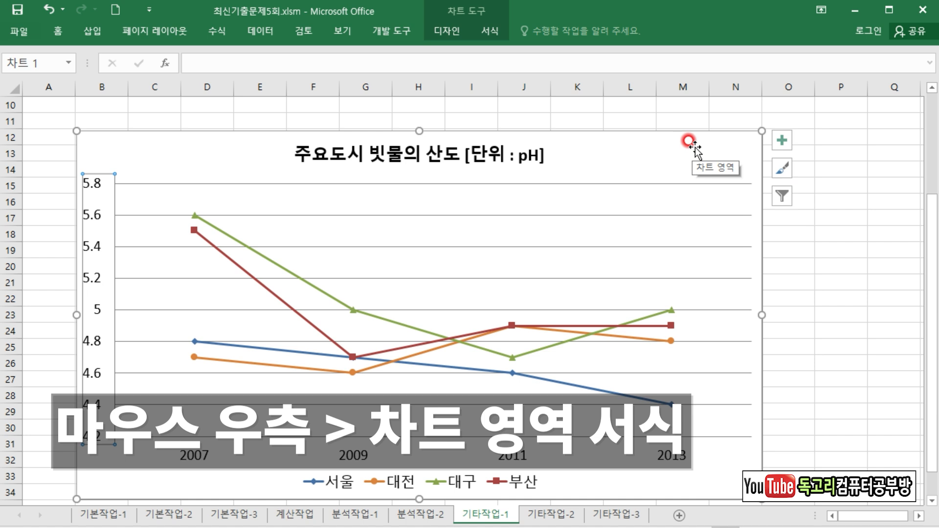
right_click(690, 143)
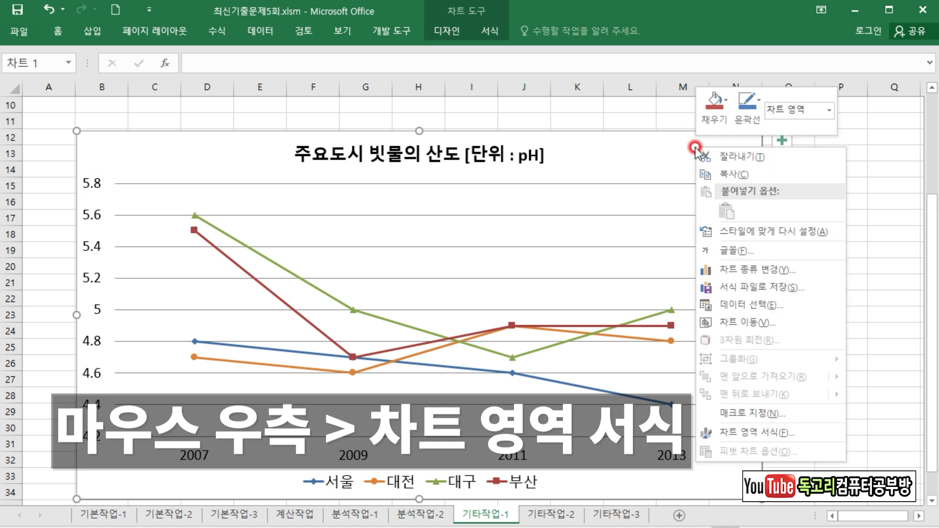
left_click(767, 434)
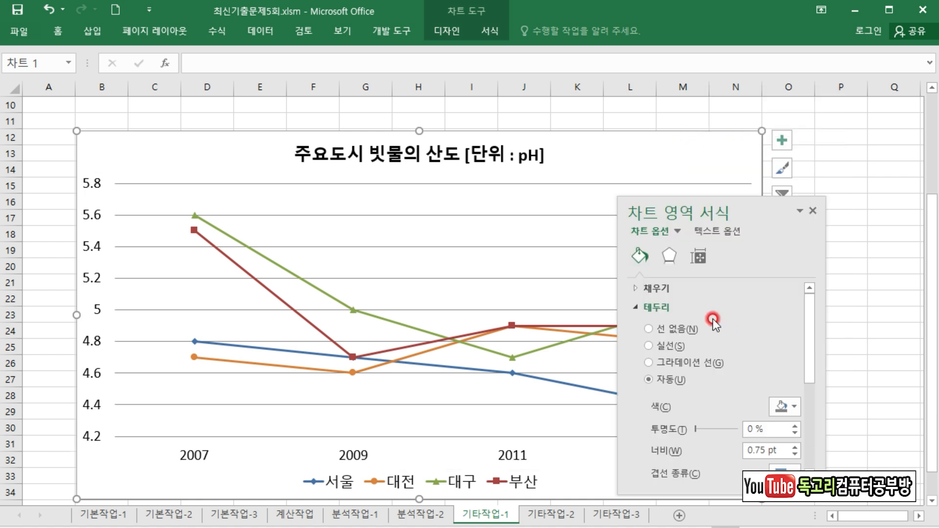
left_click_drag(813, 310, 822, 434)
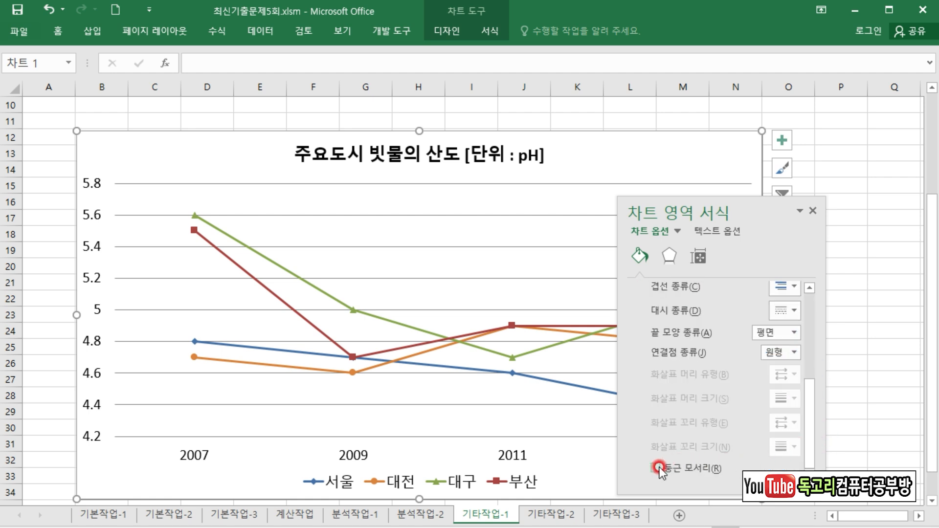
Apply the centred inner (안쪽) shadow preset to the chart area and close its formatting options.
left_click(667, 260)
left_click(799, 301)
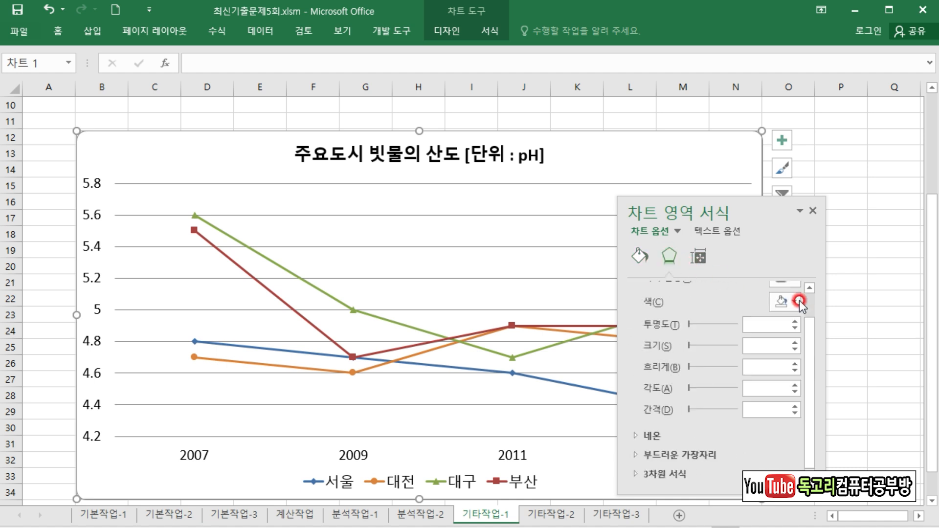
left_click(818, 310)
left_click(789, 312)
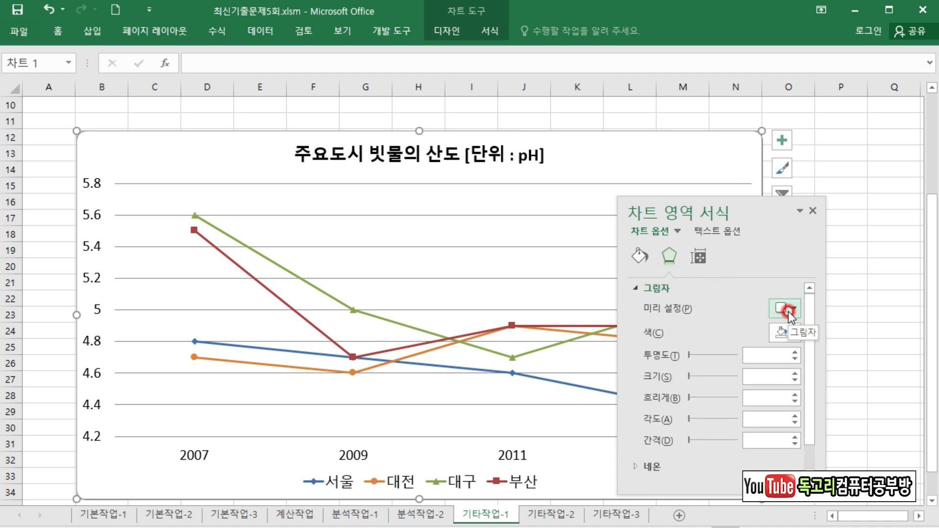
left_click(789, 312)
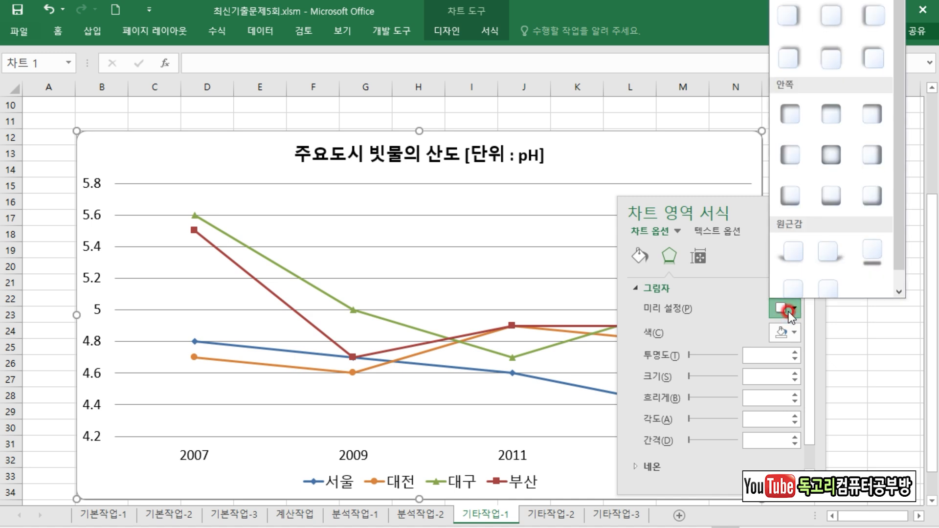
left_click(835, 165)
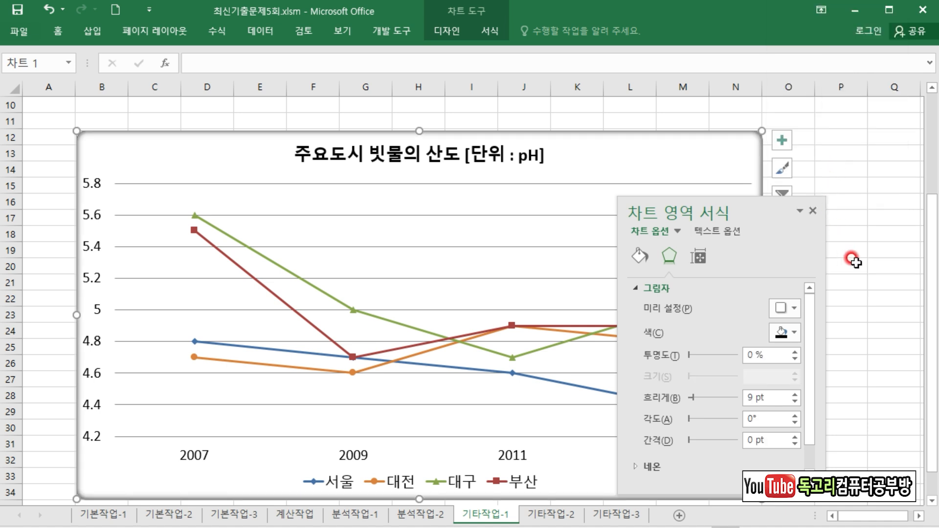
left_click(816, 211)
left_click(836, 230)
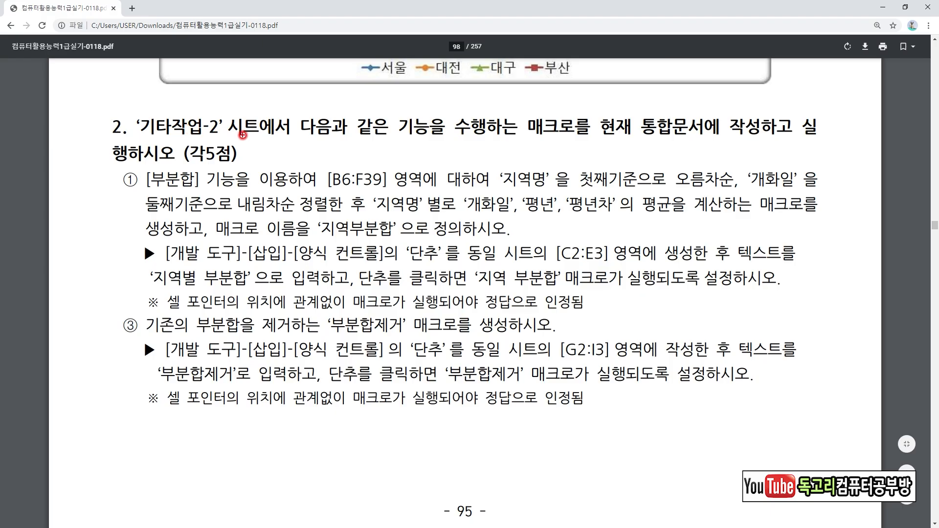
Switch to the exam PDF and examine the 기타작업-2 instructions for the 지역부분합 macro and its button.
left_click_drag(169, 139, 243, 136)
left_click_drag(521, 141, 575, 140)
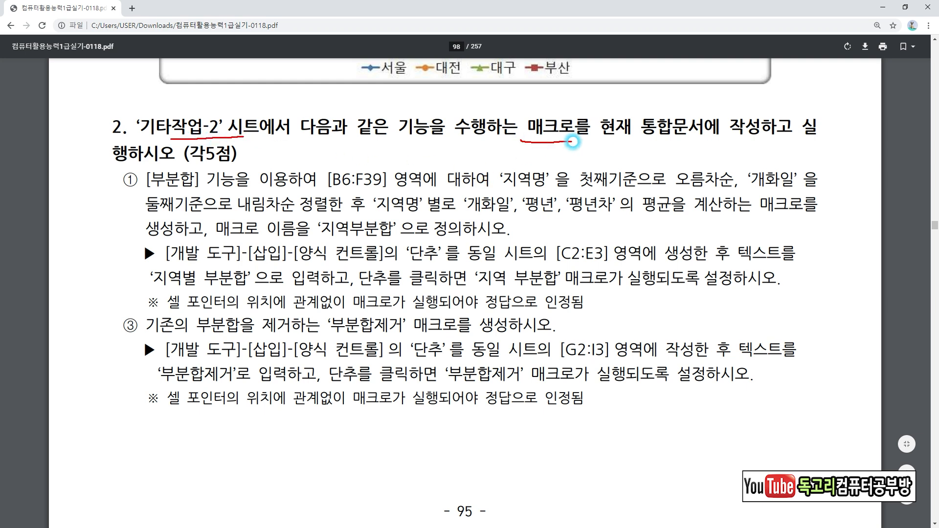
left_click_drag(140, 196, 214, 193)
left_click_drag(499, 188, 786, 183)
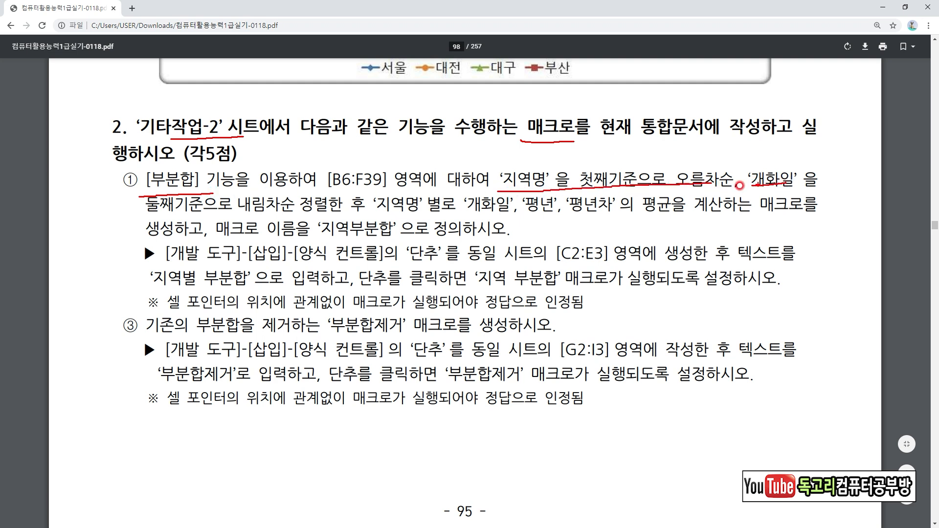
left_click_drag(278, 218, 328, 215)
left_click_drag(387, 216, 696, 215)
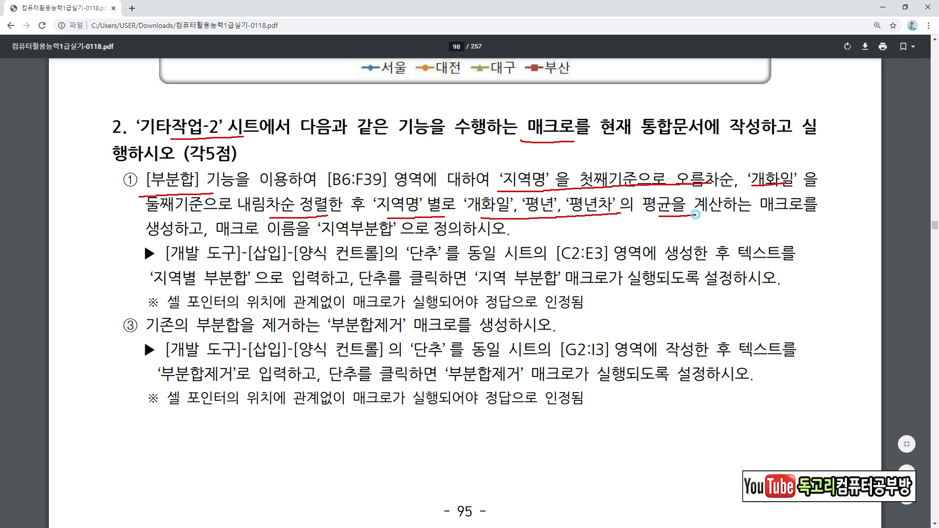
left_click_drag(235, 242, 396, 241)
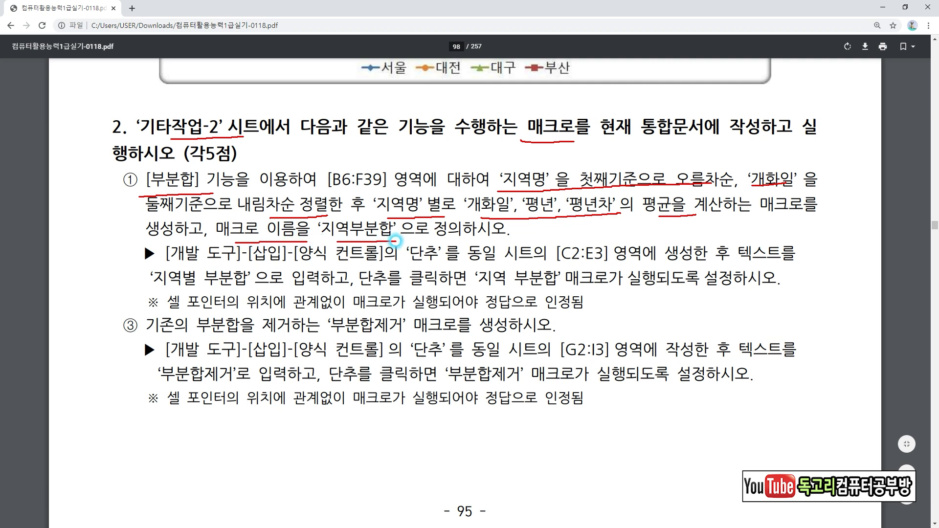
mouse_move(286, 267)
left_mouse_down()
mouse_move(386, 266)
mouse_move(376, 249)
mouse_move(439, 265)
left_mouse_up()
left_click_drag(556, 264, 611, 265)
left_click_drag(151, 291, 233, 288)
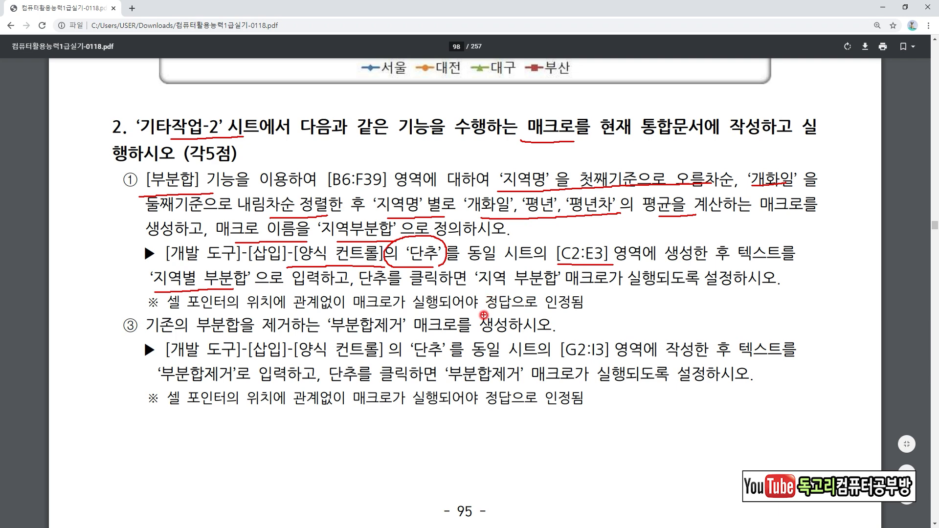
Switch back to the Excel workbook and start recording a macro named 지역부분합 on the 기타작업-2 sheet.
key("alt+Tab")
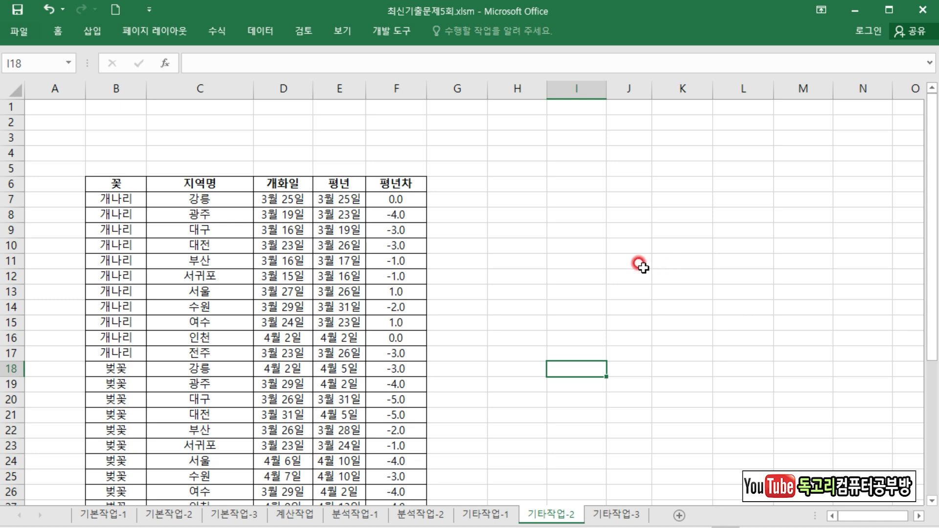
left_click(626, 247)
left_click(376, 27)
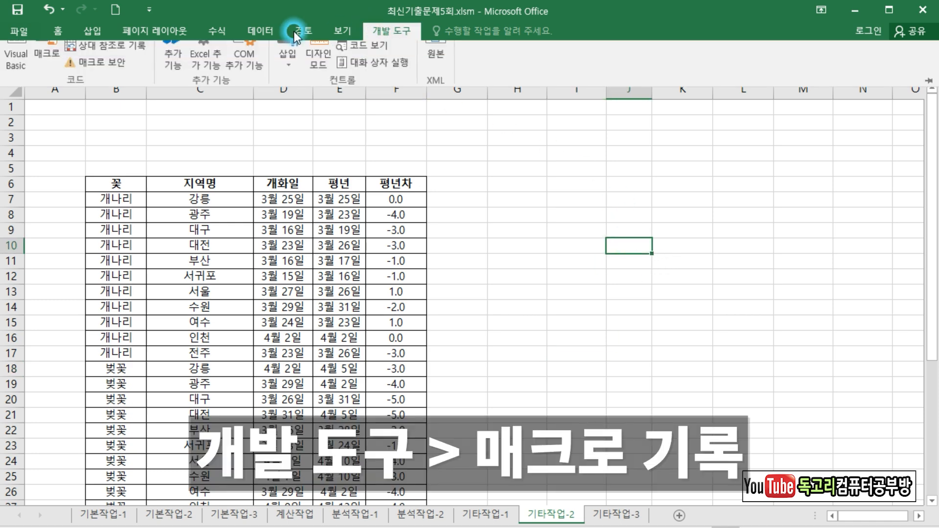
left_click(101, 51)
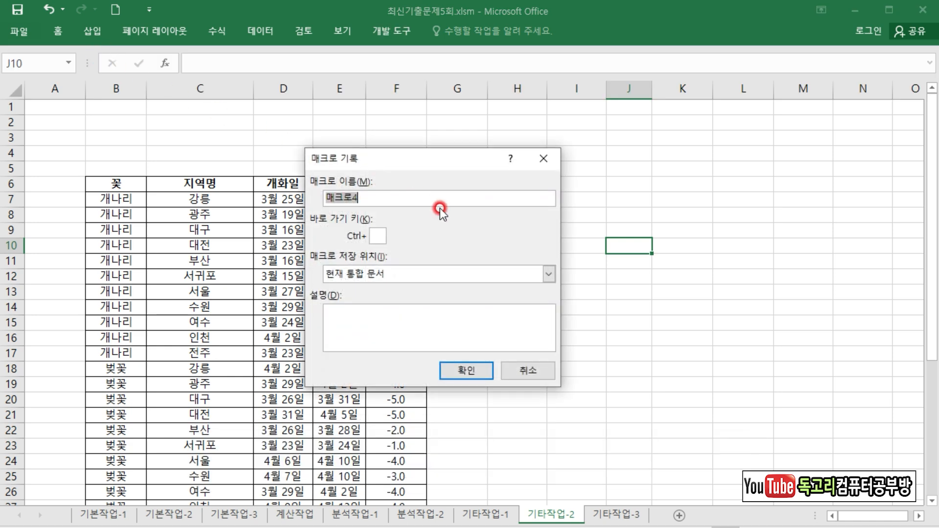
type("지역부분하ㅂ")
left_click(477, 366)
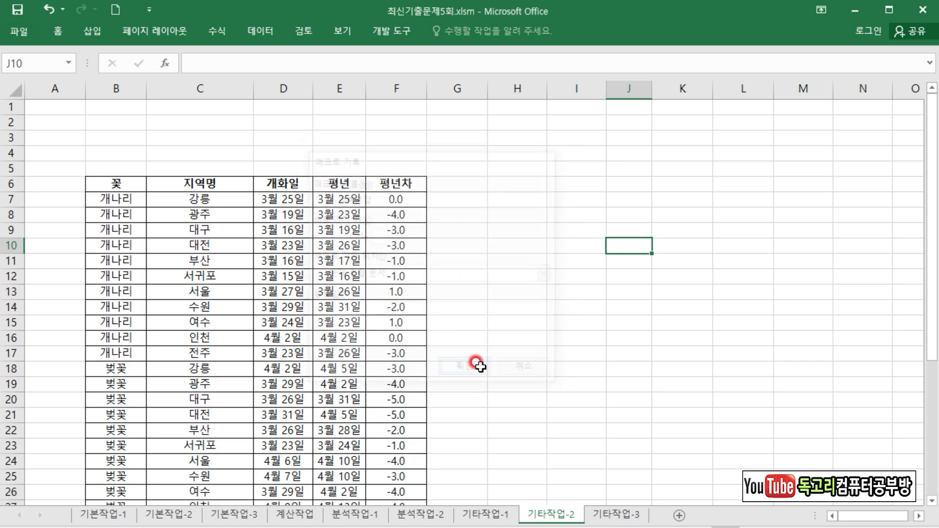
Sort the flower table by 지역명 ascending (오름차순) with 개화일 descending (내림차순) as the second criterion.
left_click(269, 306)
left_click(240, 28)
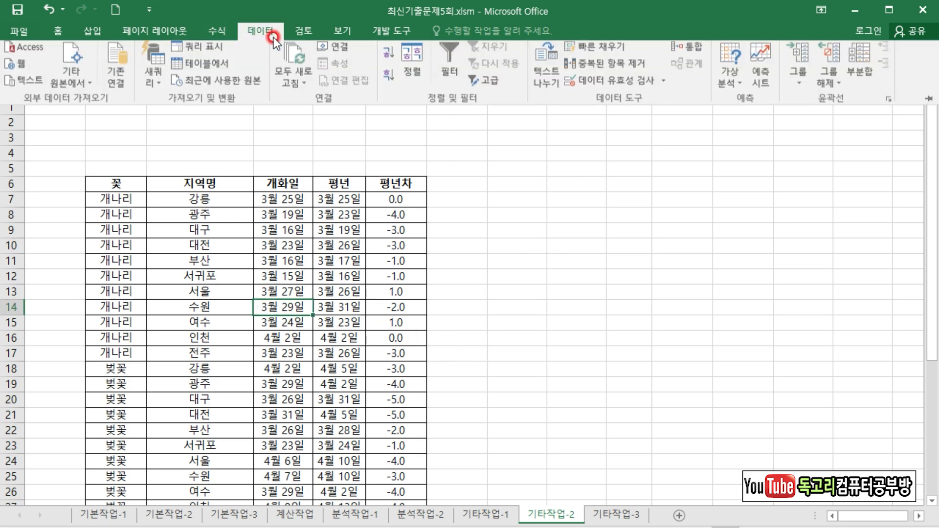
left_click(407, 72)
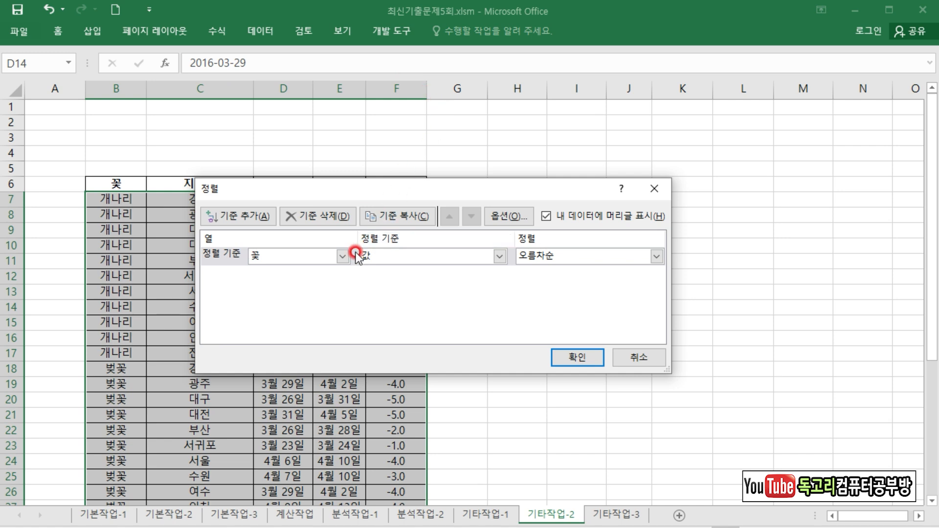
left_click(342, 255)
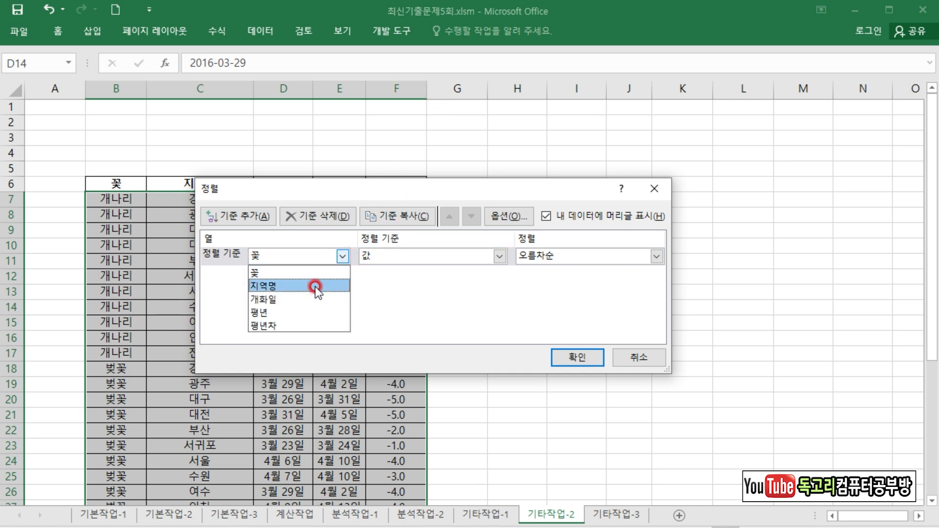
left_click(315, 287)
left_click(244, 216)
left_click(344, 274)
left_click(322, 319)
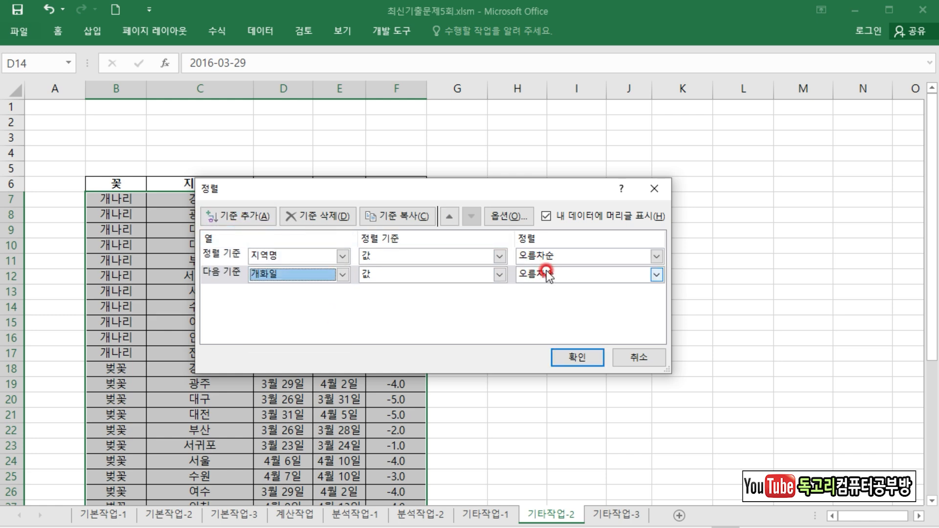
left_click(549, 276)
left_click(534, 302)
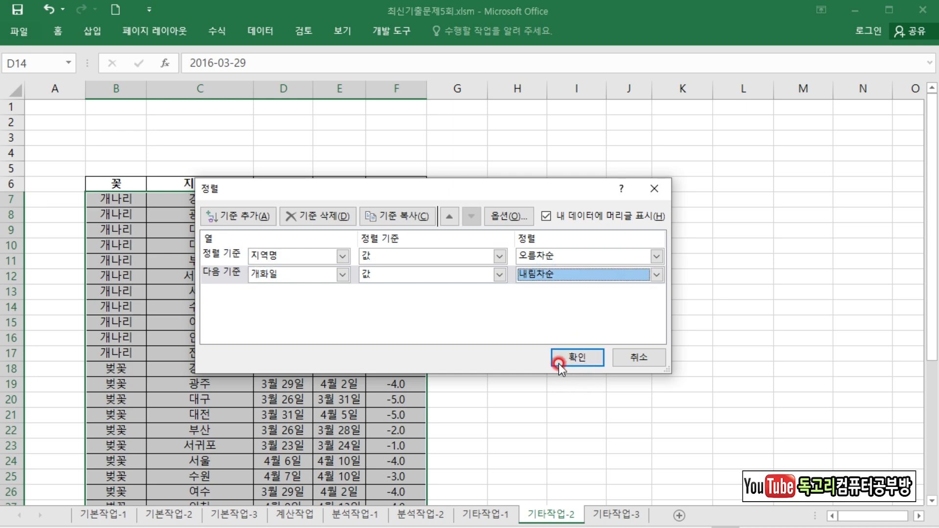
left_click(572, 357)
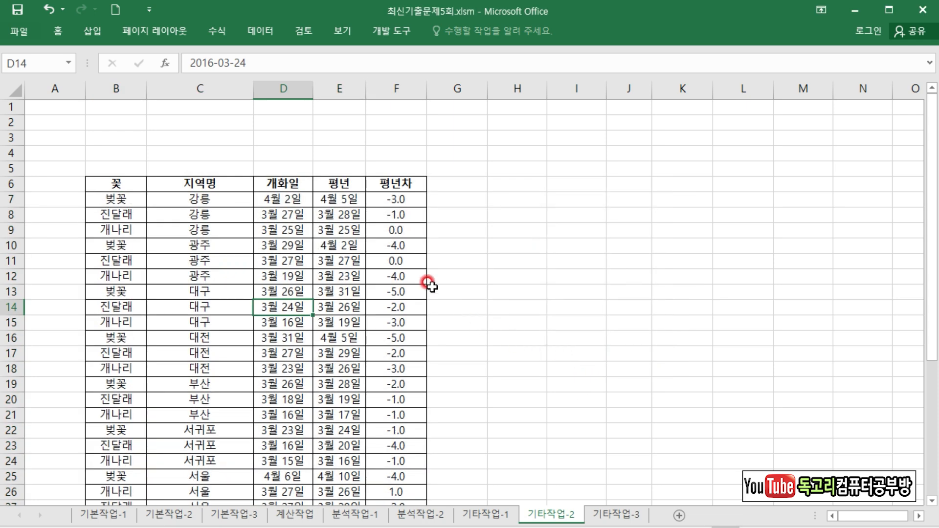
Add subtotals to the sorted table, grouped by 지역명, averaging (평균) the 개화일, 평년 and 평년차 columns.
left_click(263, 31)
left_click(850, 76)
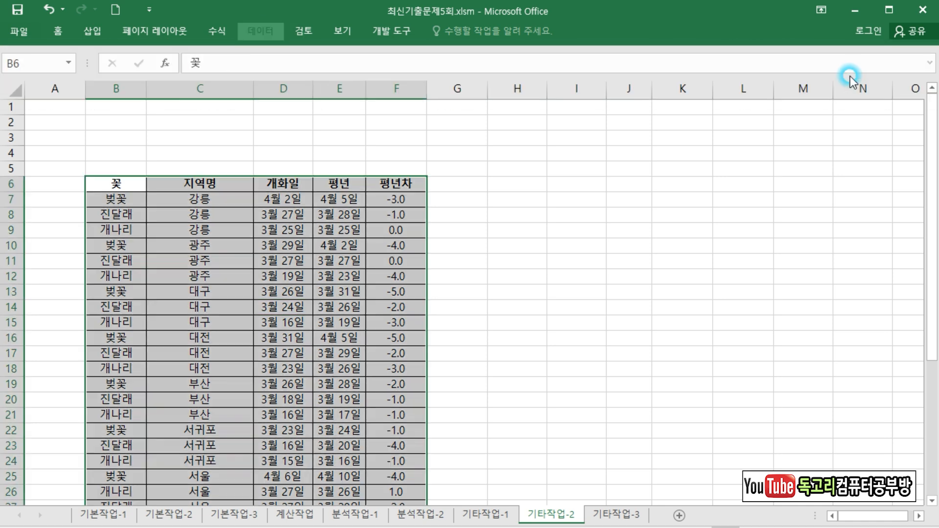
left_click_drag(453, 140, 554, 146)
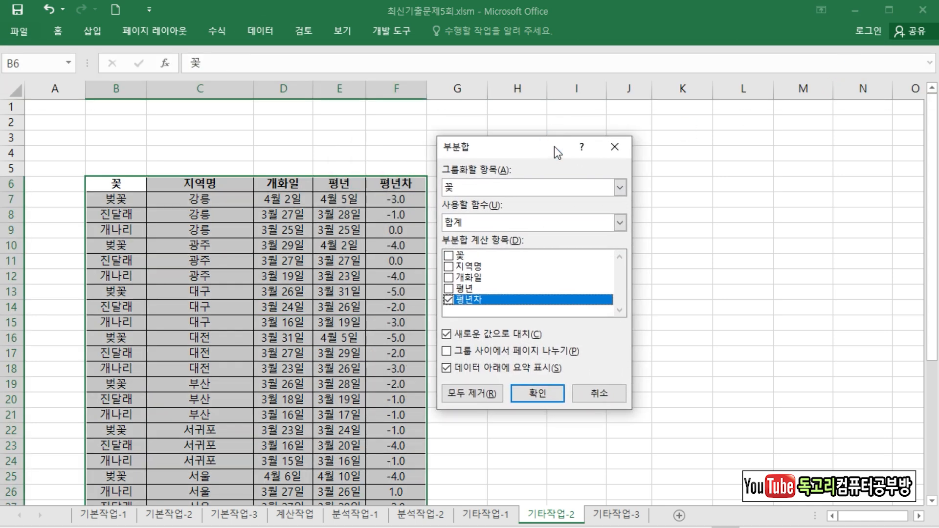
left_click(610, 195)
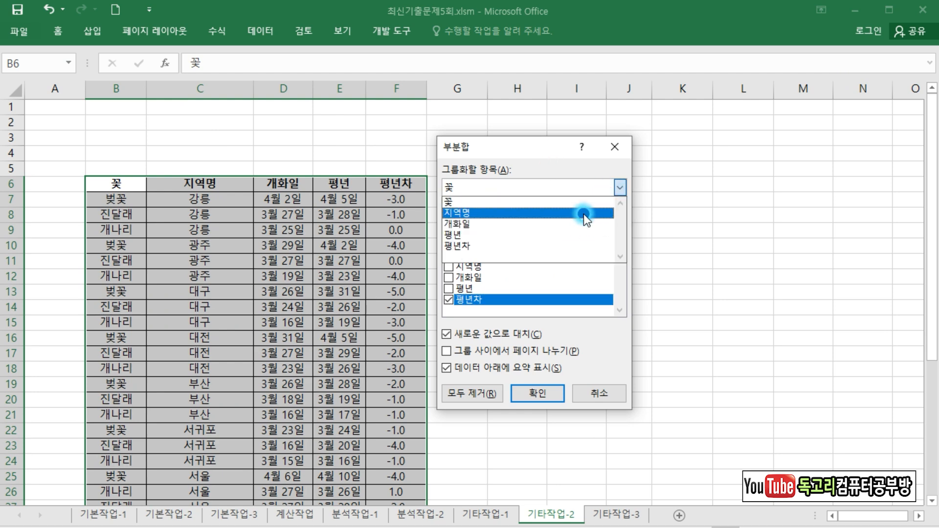
left_click(584, 213)
left_click(449, 278)
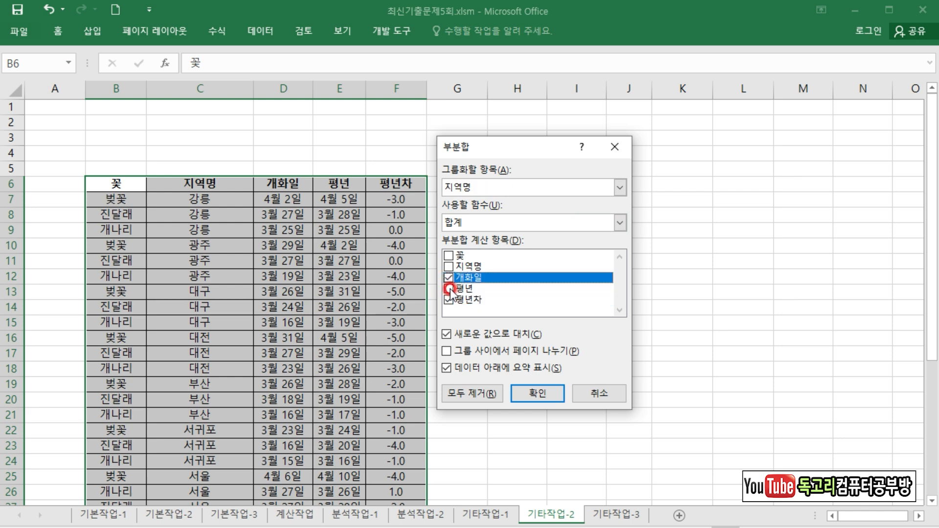
left_click(449, 290)
left_click(449, 300)
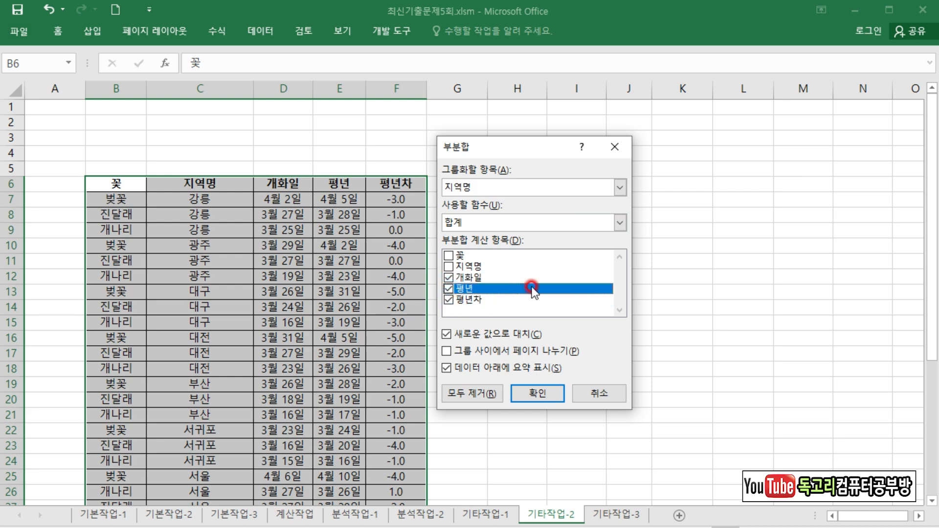
left_click(620, 224)
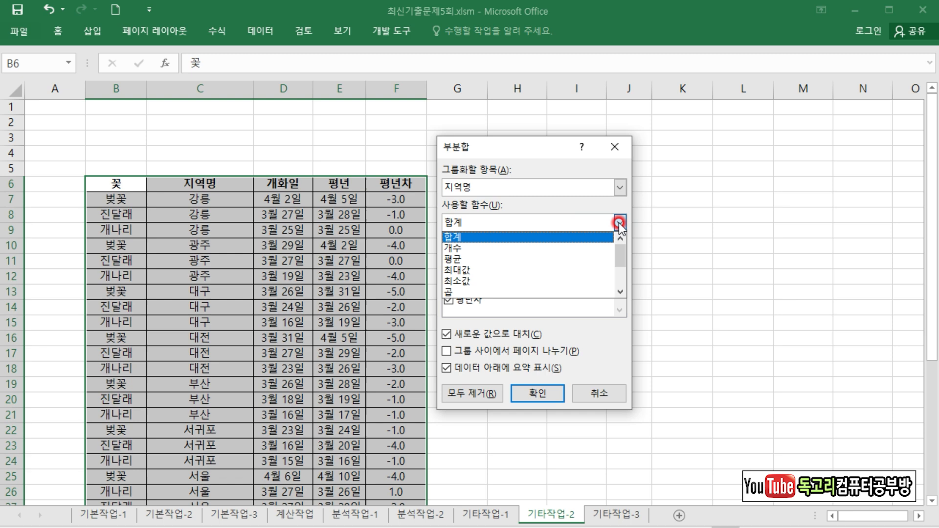
left_click(523, 261)
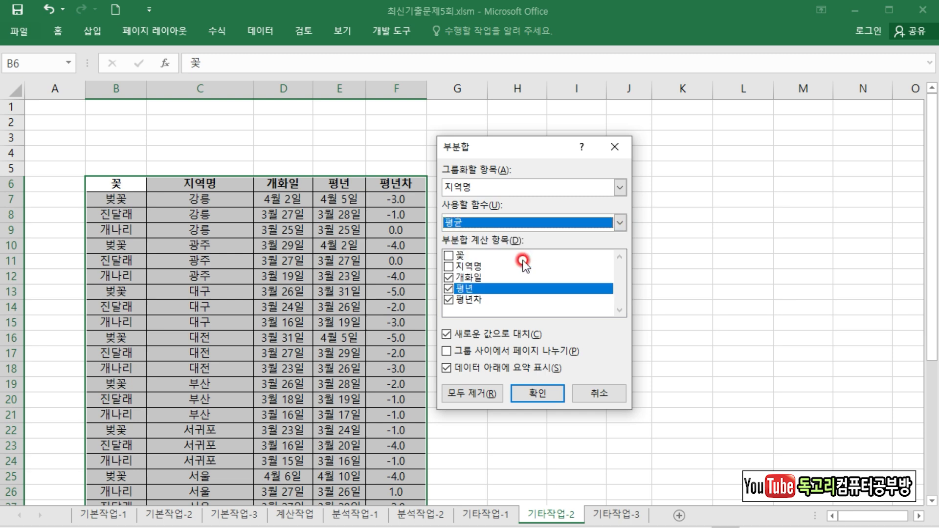
left_click(540, 394)
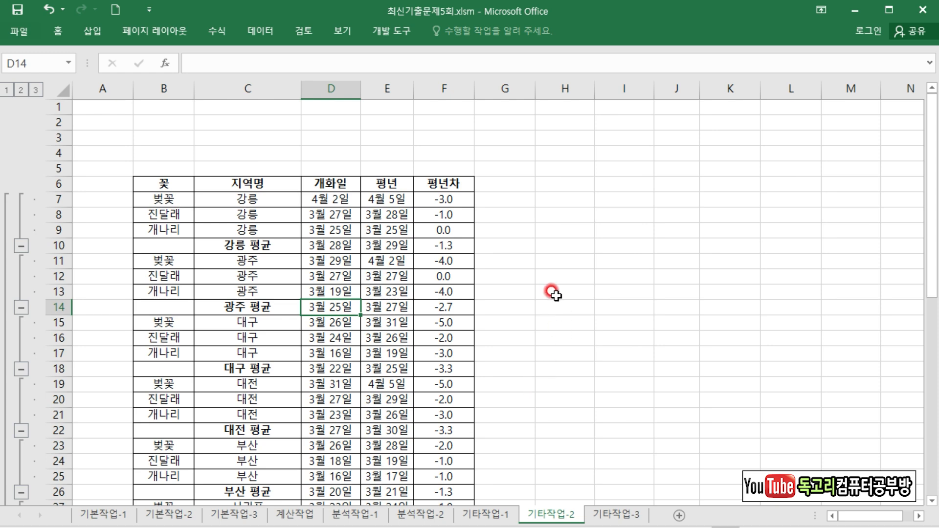
Deselect the table by selecting empty cell H11 and stop recording the macro.
left_click(582, 259)
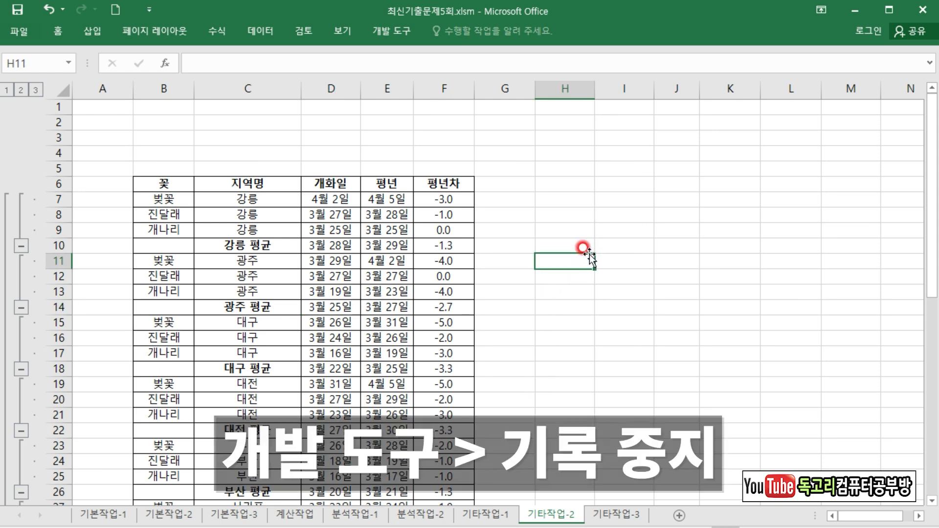
left_click(391, 30)
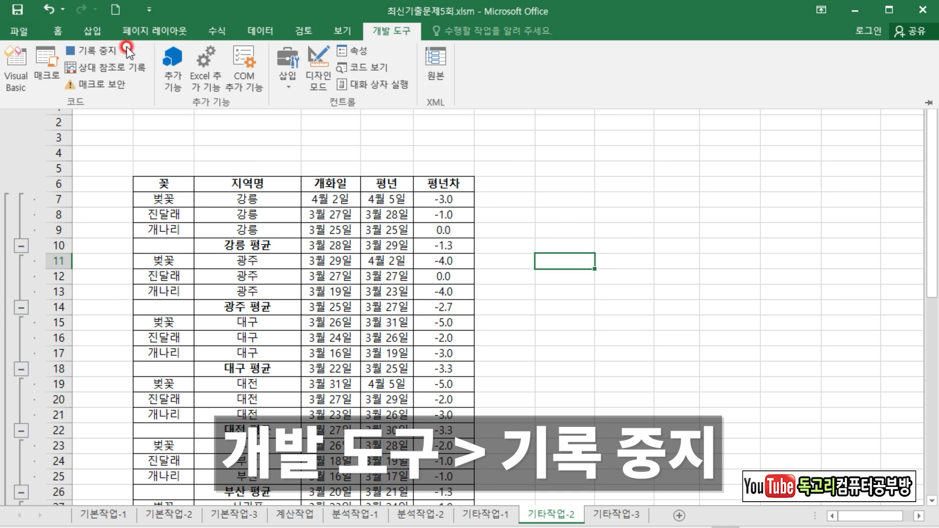
left_click(110, 50)
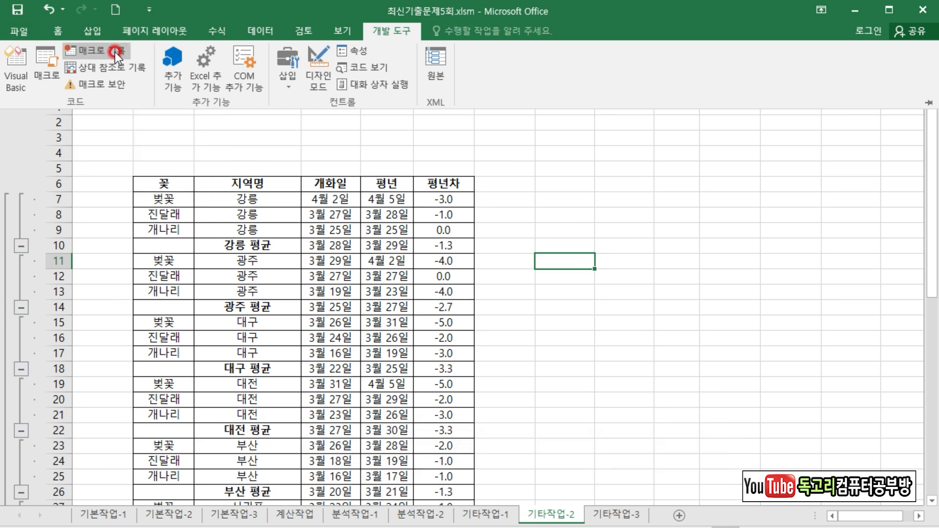
Insert a form-control button over C2:E3, assign it the 지역부분합 macro and label it 지역부분합.
left_click(281, 88)
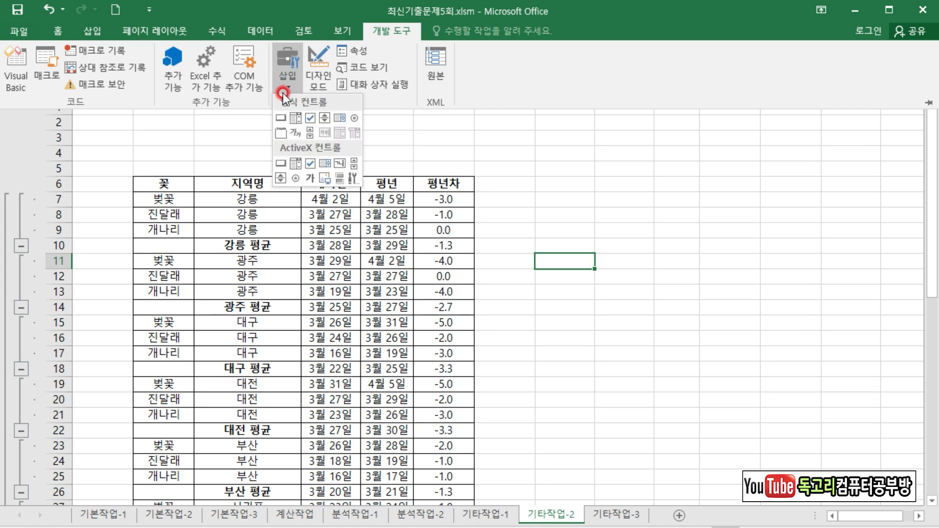
left_click(280, 119)
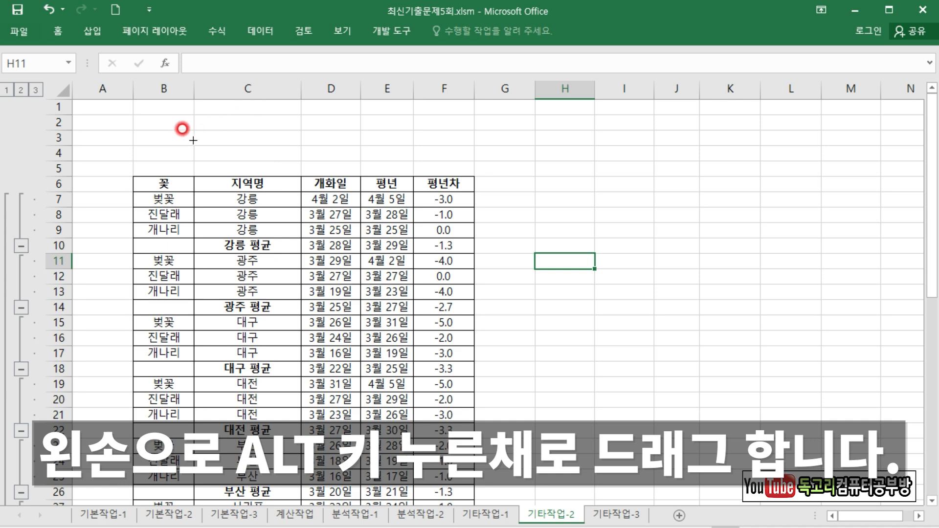
left_click_drag(194, 116, 389, 146)
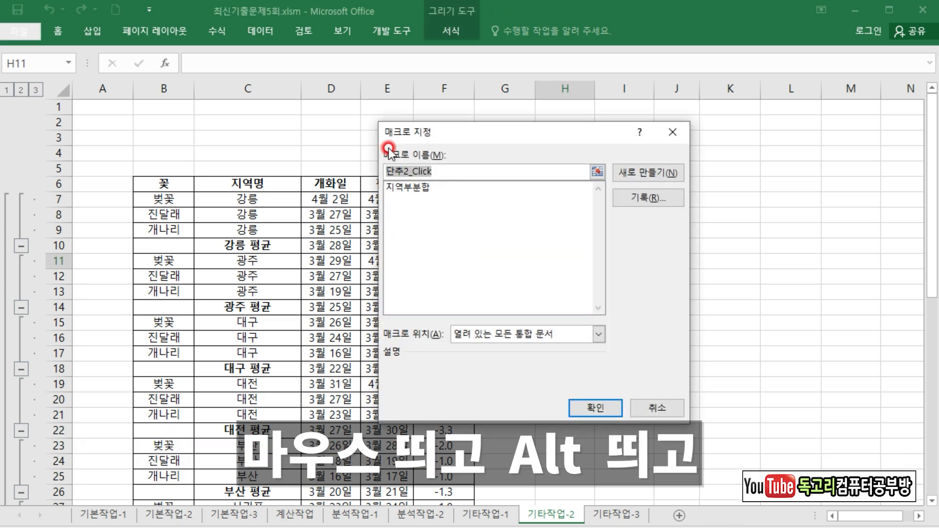
left_click(432, 191)
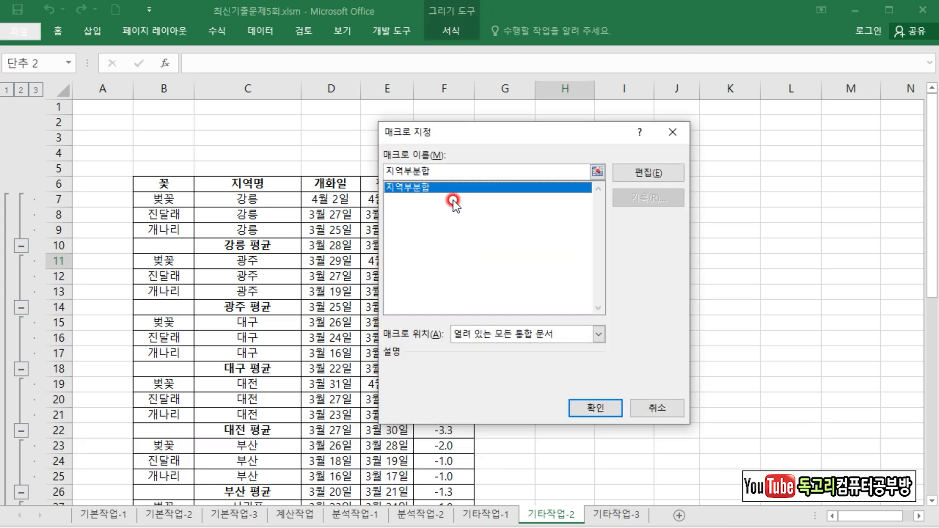
left_click(603, 407)
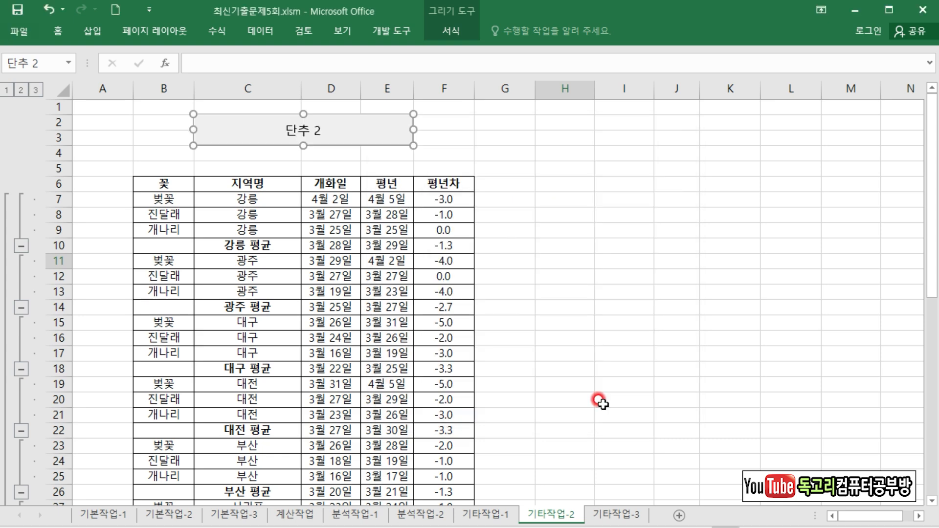
type("지역부분합")
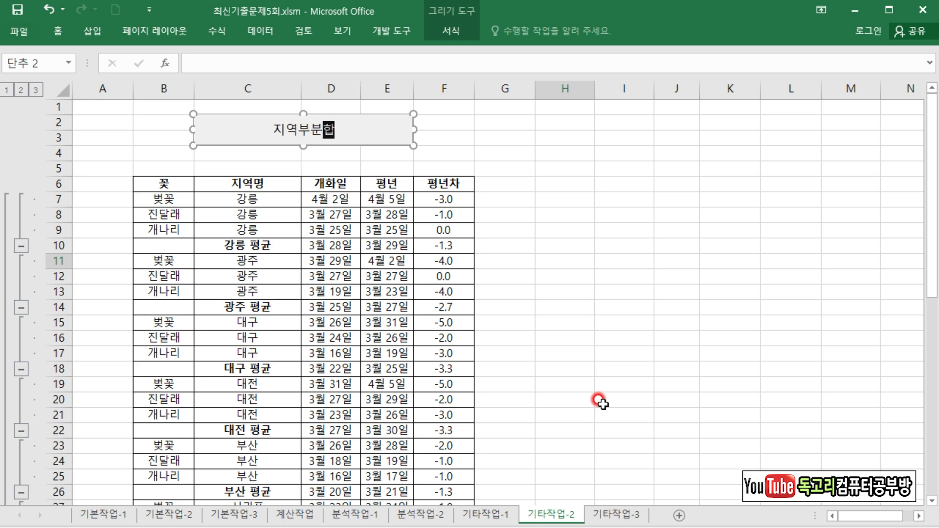
left_click(537, 262)
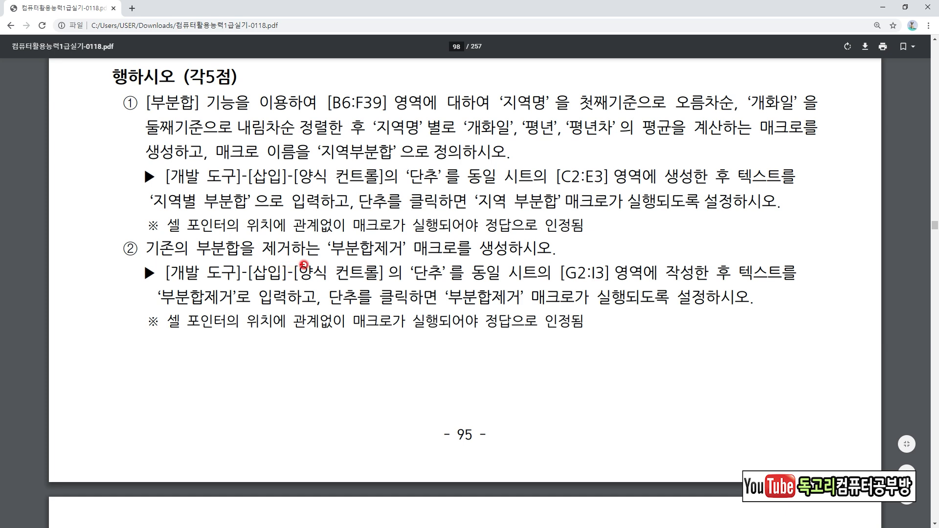
Switch to the exam PDF and examine the 기타작업-2 instructions for the 부분합제거 macro and its button.
left_click_drag(202, 262, 280, 257)
left_click_drag(343, 256, 450, 255)
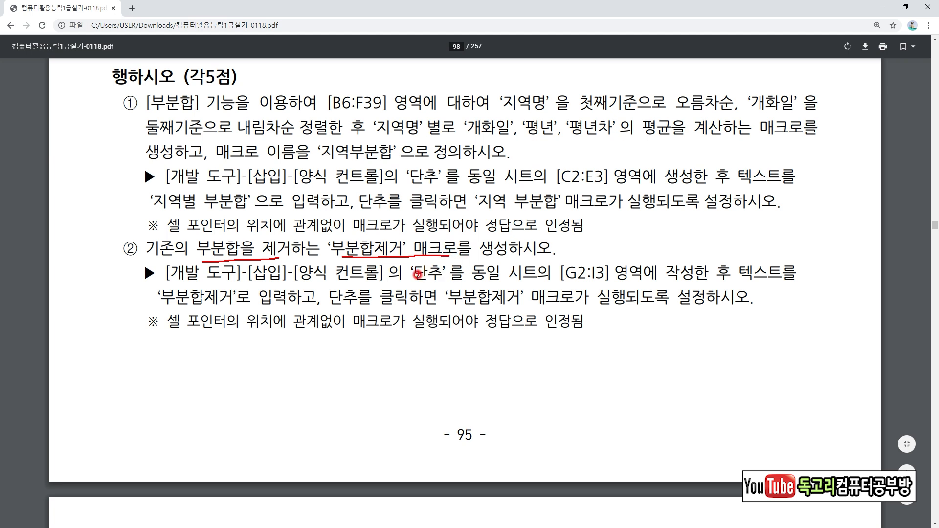
left_click_drag(255, 282, 469, 280)
left_click_drag(563, 281, 607, 286)
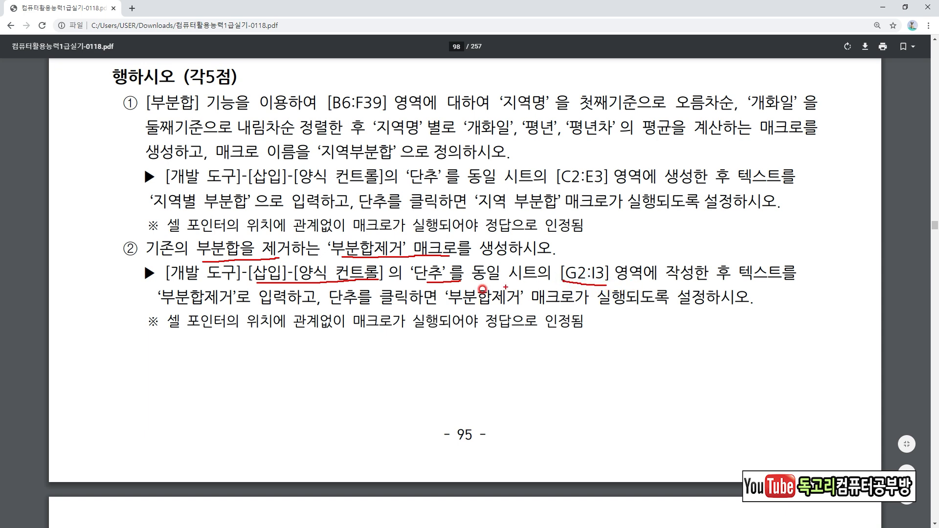
left_click_drag(162, 305, 266, 306)
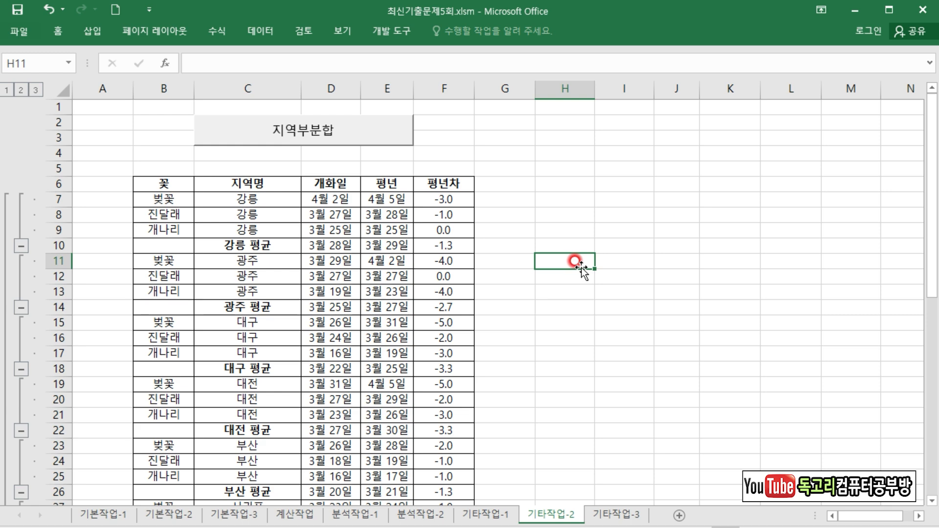
Return to the Excel workbook, start recording a macro named 부분합제거 and select cell D14 inside the subtotaled table.
left_click(712, 214)
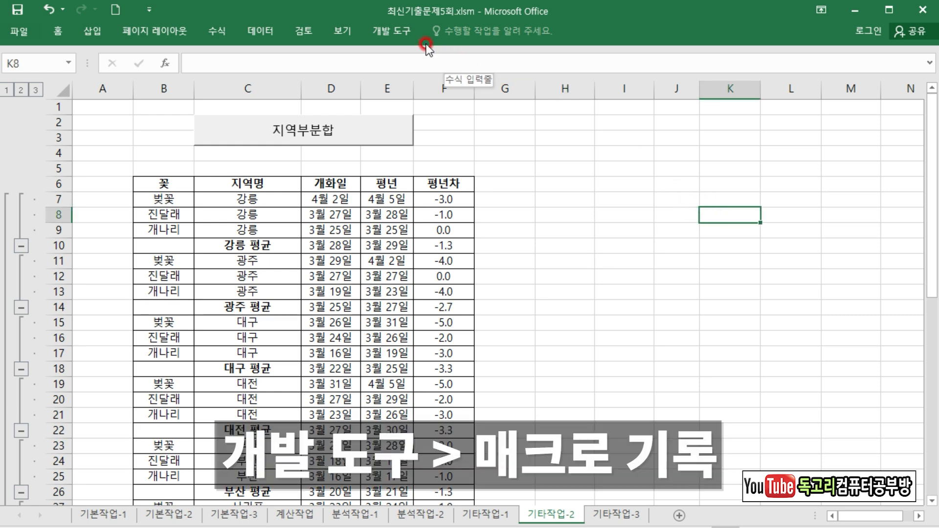
left_click(397, 31)
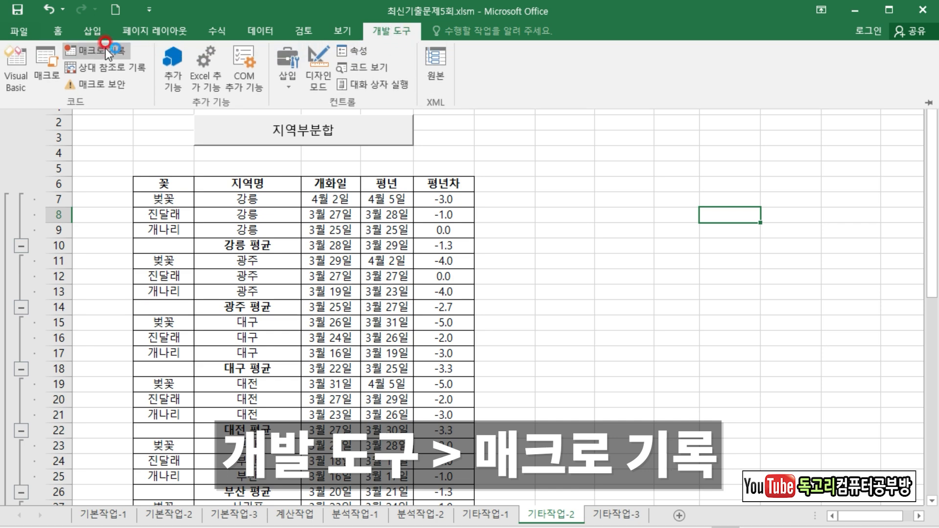
left_click(104, 48)
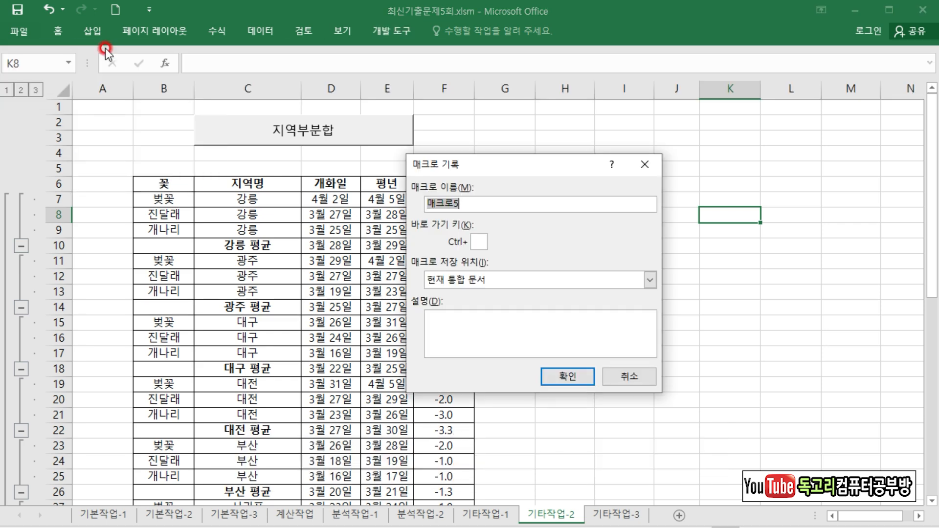
type("부분합제거")
left_click(575, 375)
left_click(343, 306)
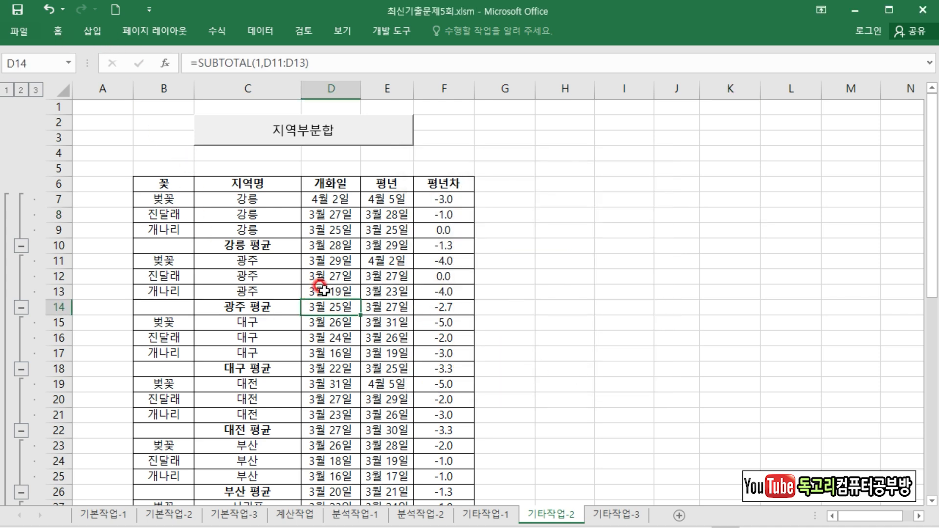
Remove all subtotals from the table, select empty cell I14 to deselect the table, and stop recording the macro.
left_click(260, 30)
left_click(876, 72)
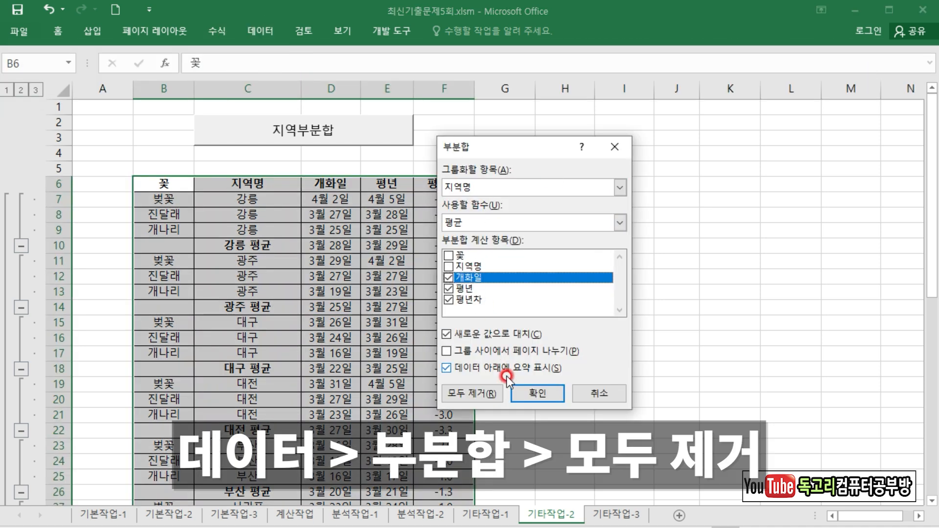
left_click(474, 391)
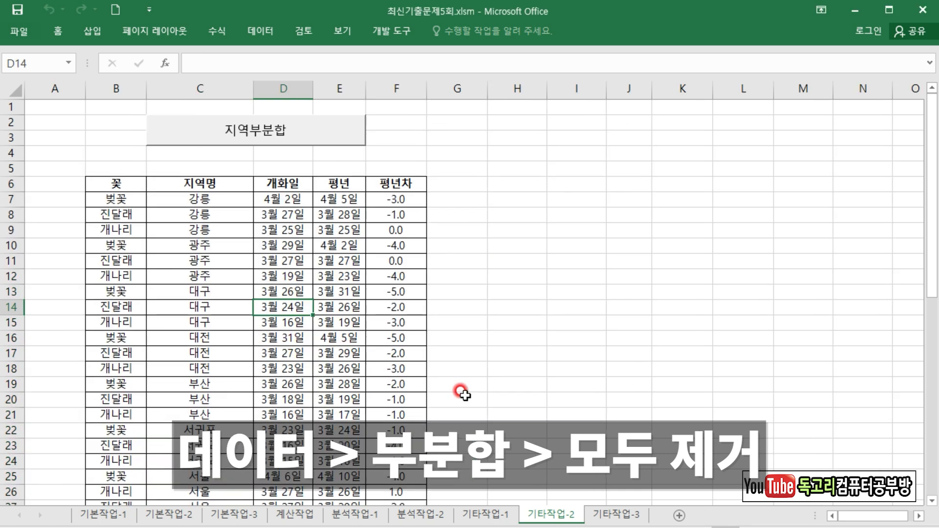
left_click(584, 303)
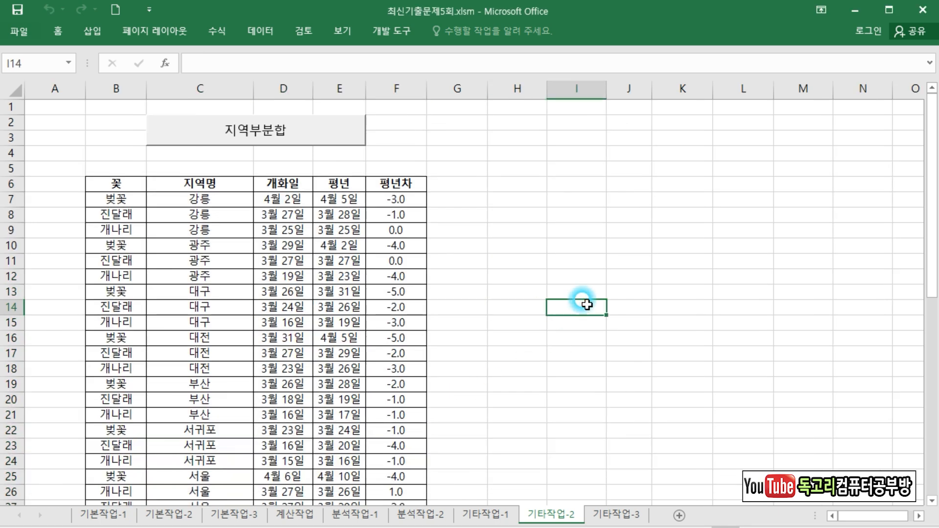
left_click(391, 33)
left_click(106, 50)
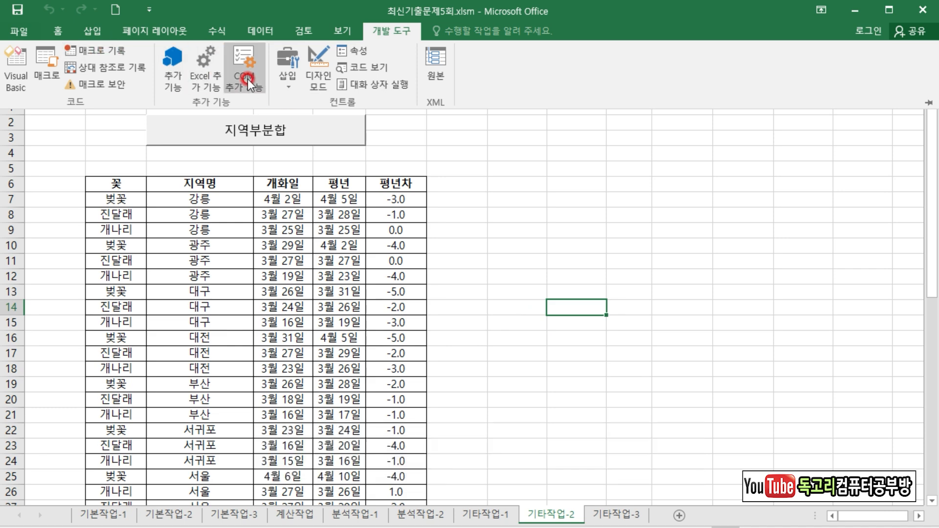
Insert a form-control button over G2:I3, assign it the 부분합제거 macro and label it 부분합제거.
left_click(281, 78)
left_click(284, 79)
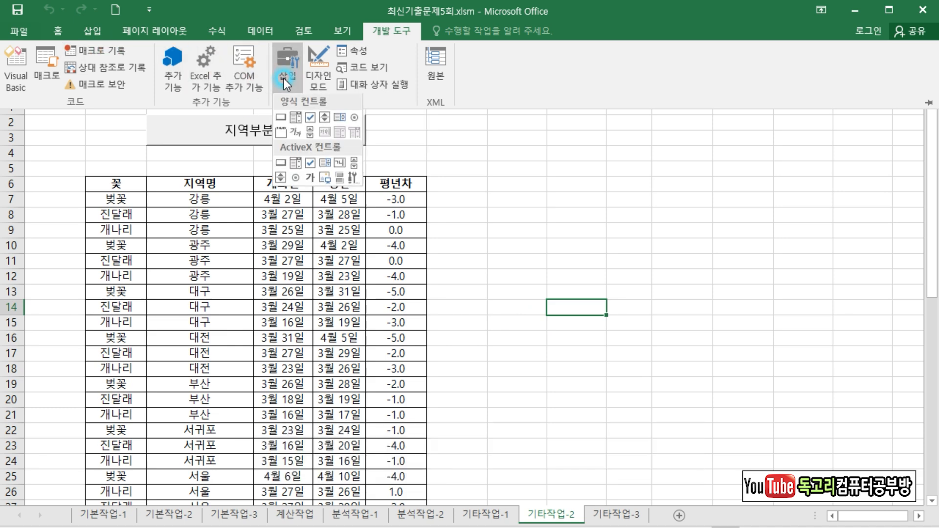
left_click(280, 119)
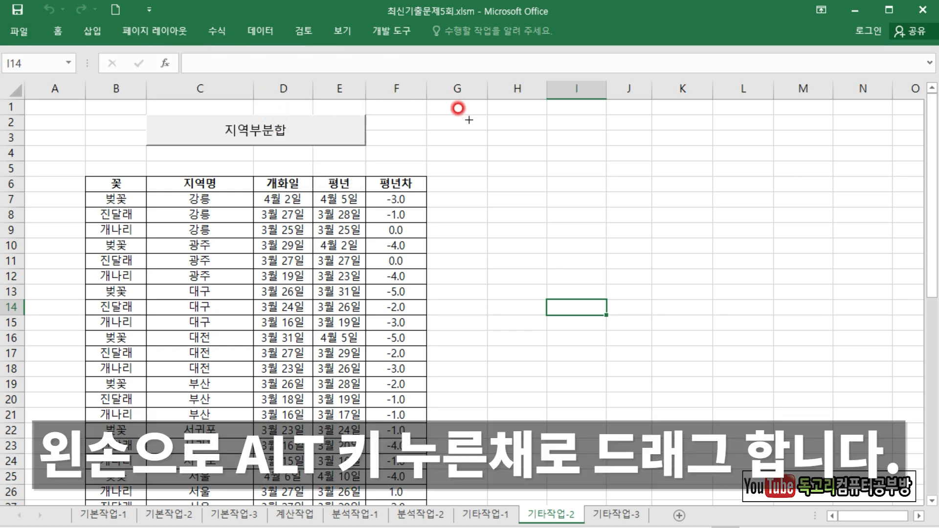
key("alt")
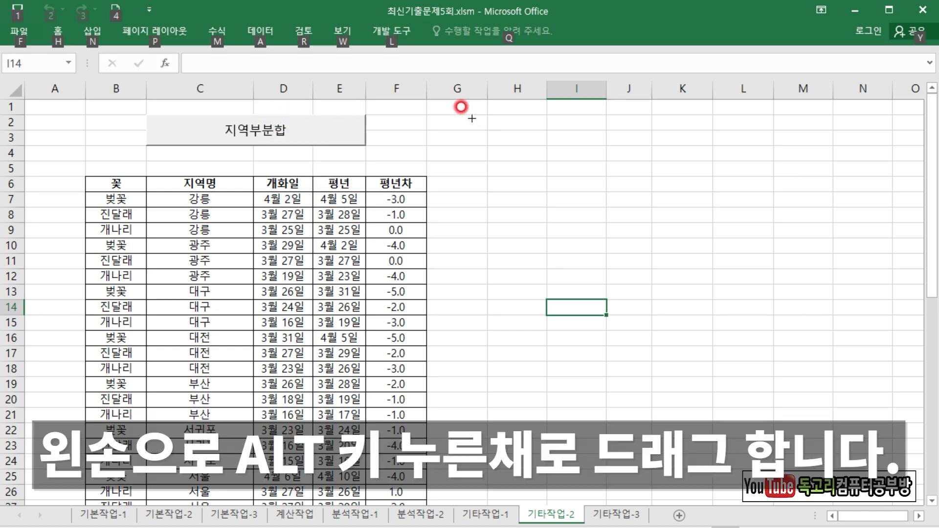
left_click_drag(430, 112, 598, 142)
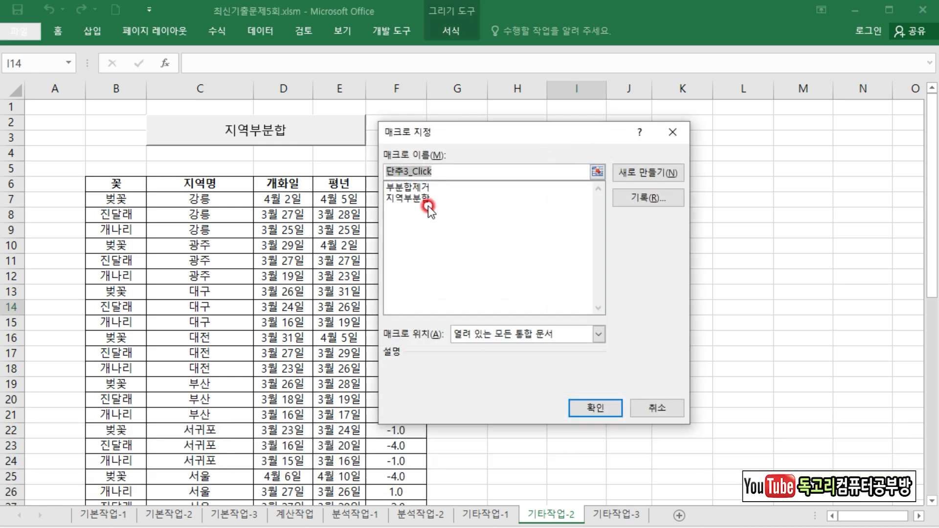
left_click(424, 188)
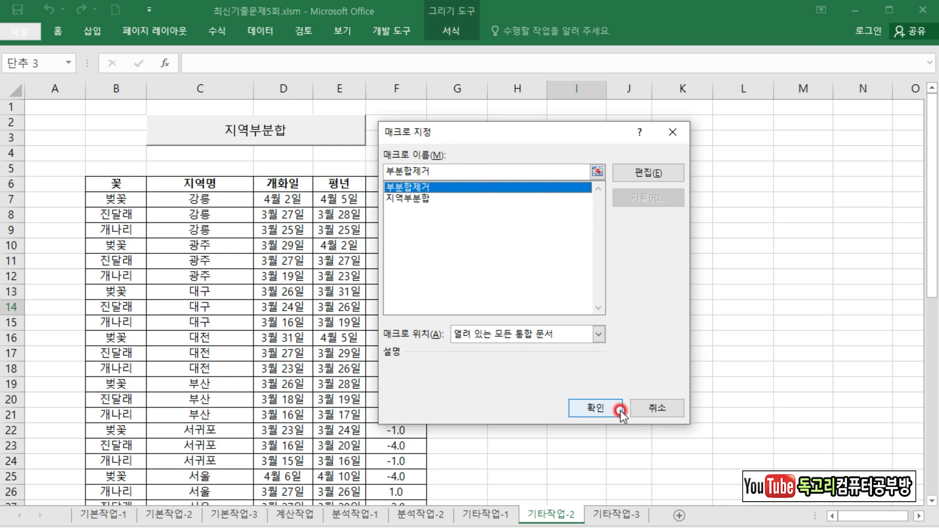
left_click(604, 401)
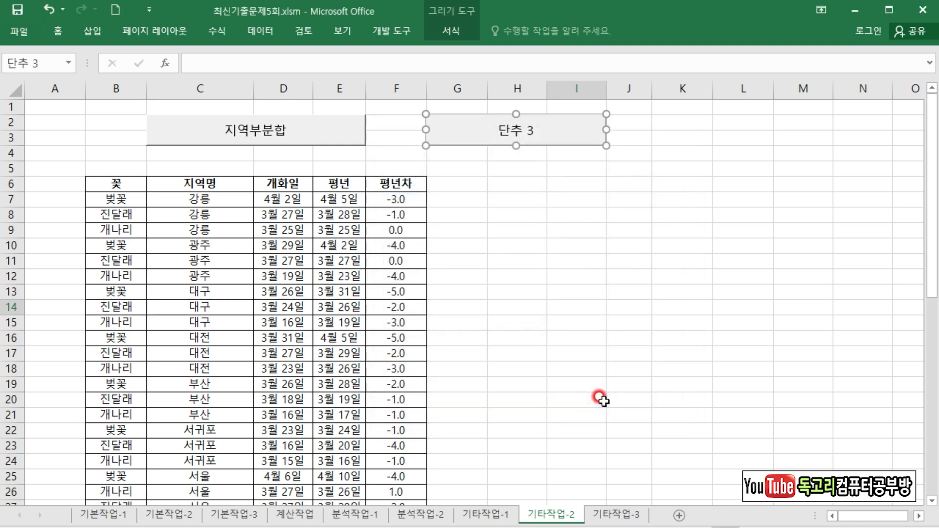
type("부분합제거")
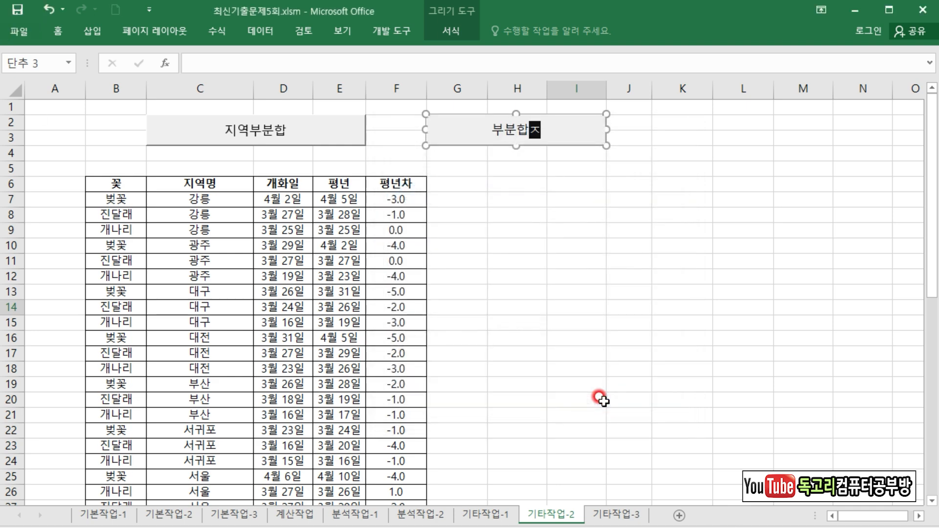
left_click(600, 282)
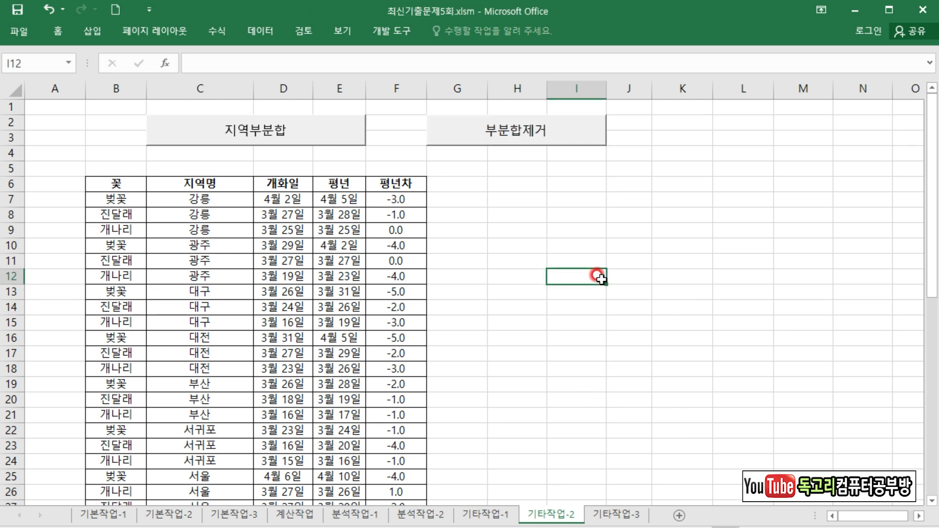
Test the 지역부분합 and 부분합제거 buttons by running each macro in turn, twice.
left_click(305, 131)
left_click(524, 138)
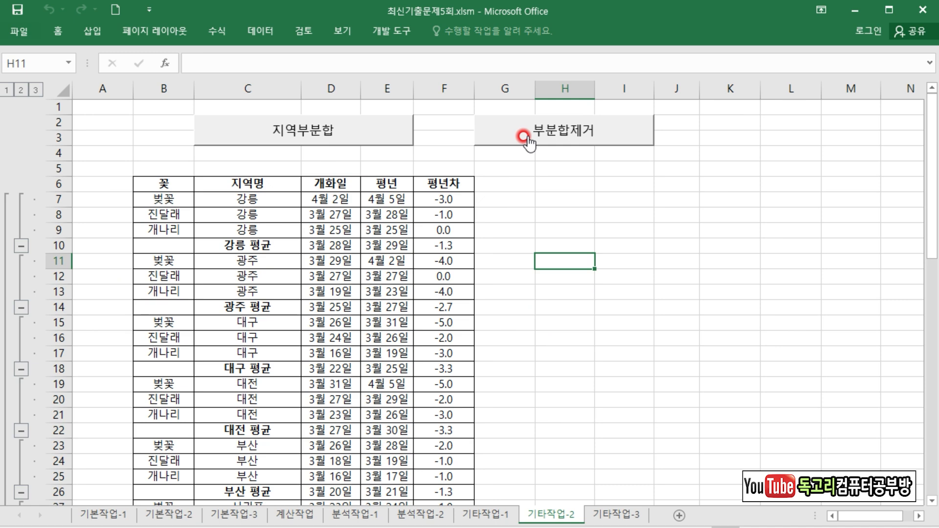
left_click(351, 129)
left_click(521, 142)
left_click(622, 197)
left_click(708, 203)
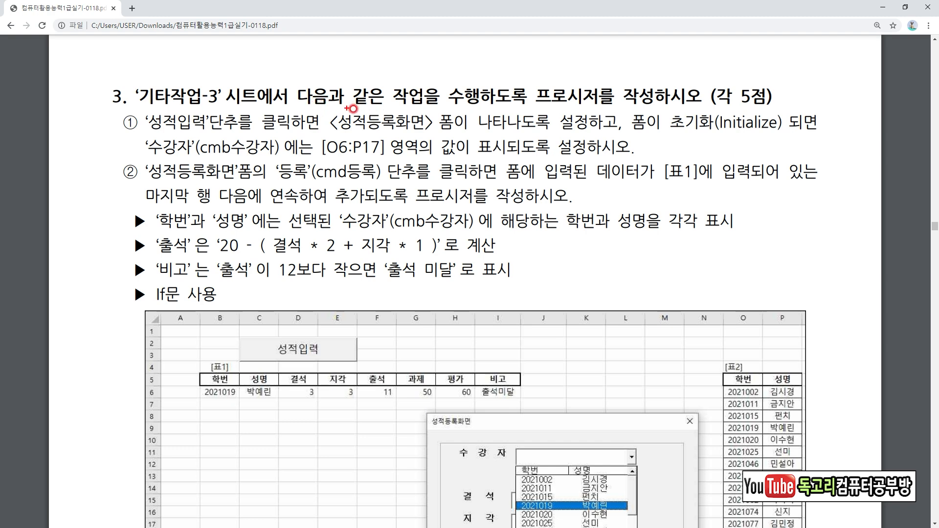
Examine the 기타작업-3 instructions in the exam PDF for the 성적입력 button, the form's Initialize event and the cmb수강자 source range.
left_click_drag(140, 136, 240, 135)
left_click_drag(338, 133, 413, 135)
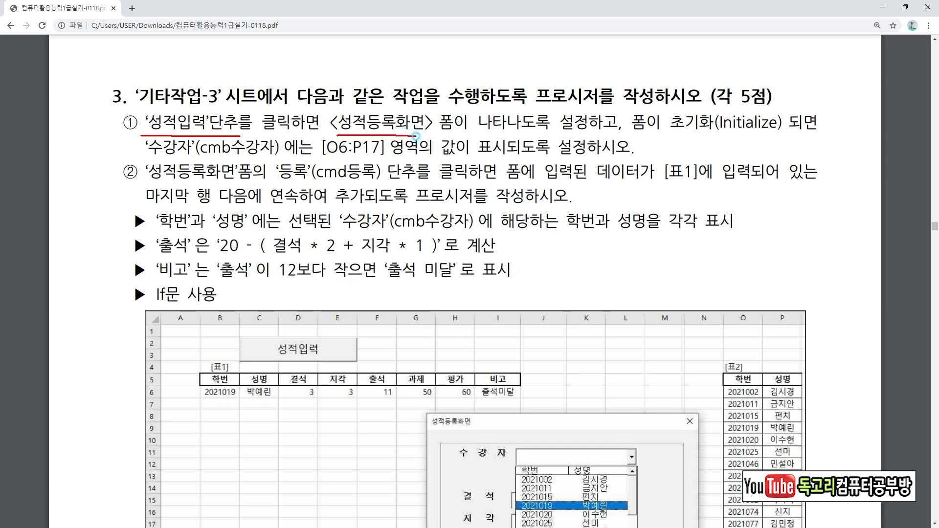
left_click_drag(675, 130, 761, 130)
left_click_drag(208, 159, 389, 160)
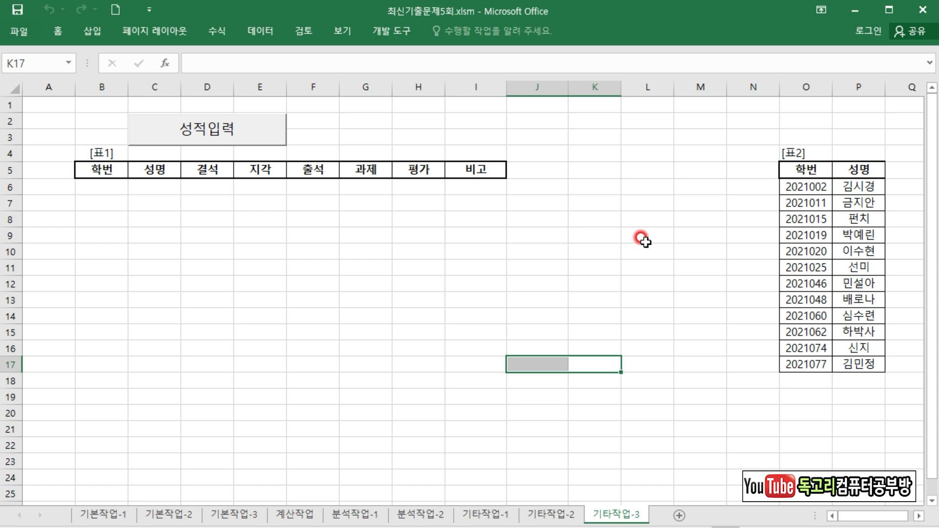
In the Excel workbook's 기타작업-3 sheet, turn on design mode and open the 성적입력 button's click procedure in the code editor.
left_click(624, 206)
left_click(593, 235)
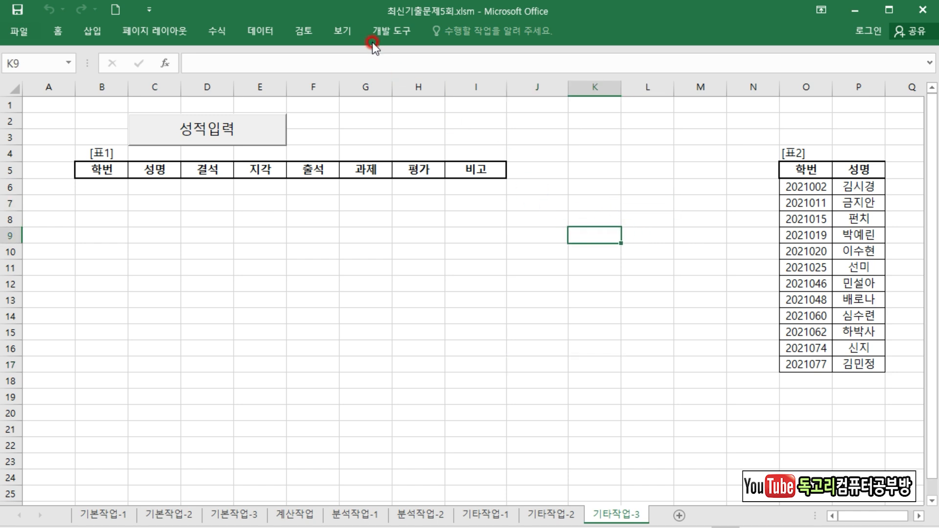
left_click(377, 32)
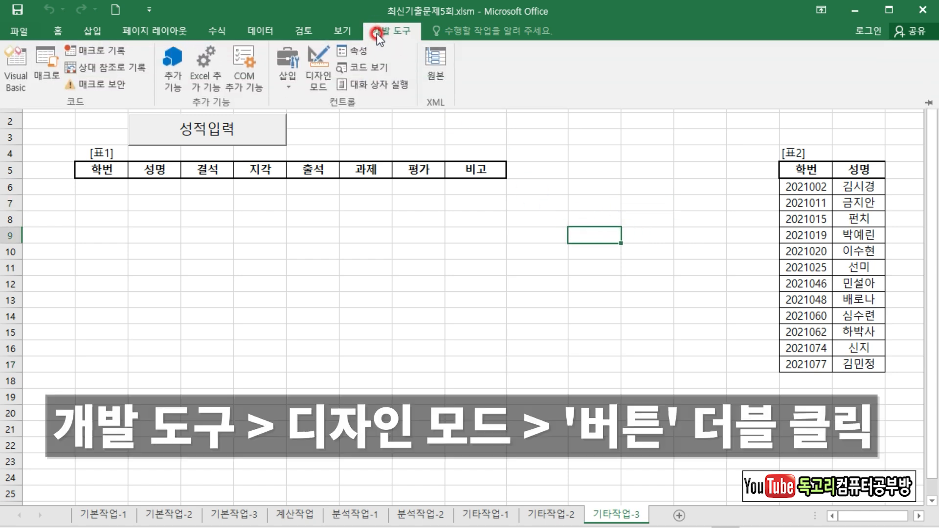
left_click(317, 77)
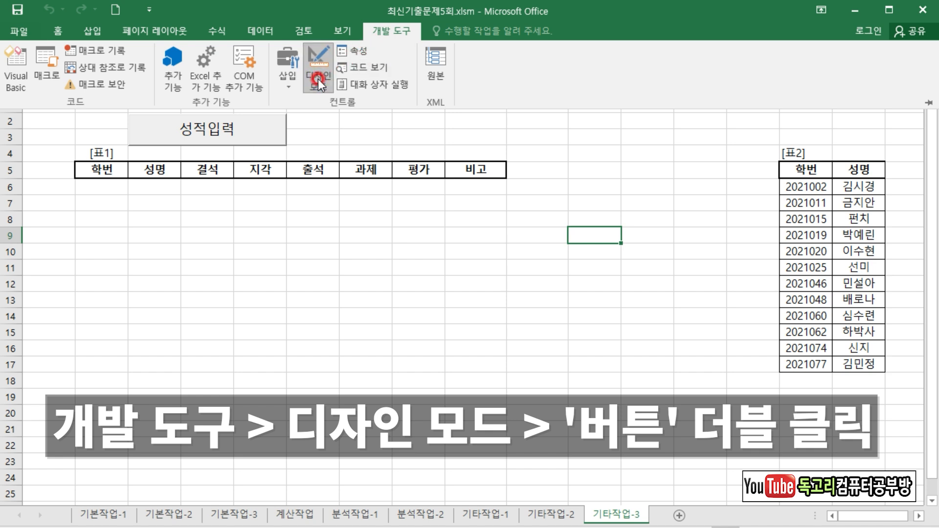
left_click(233, 135)
left_click(247, 129)
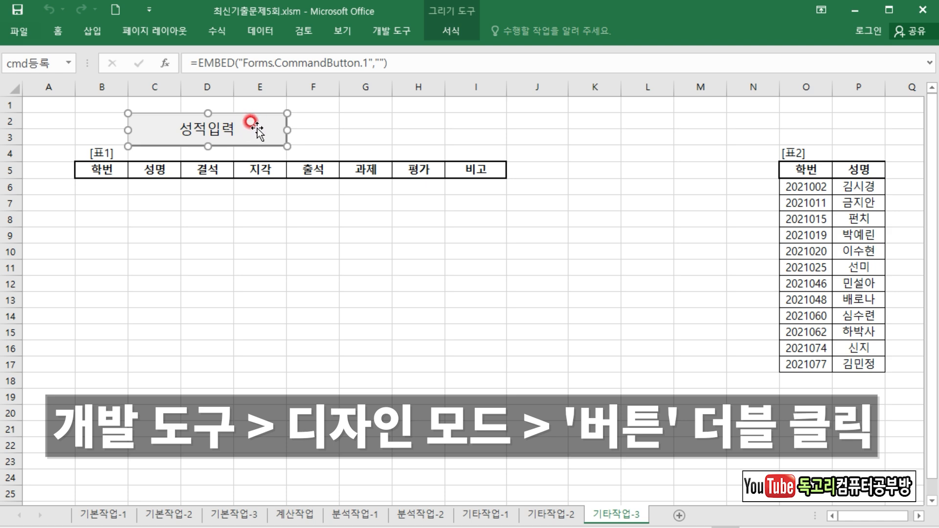
double_click(257, 129)
Add the statement 성적등록화면.Show to the cmd등록_Click procedure.
type("성적등ㄹ")
type("록화면")
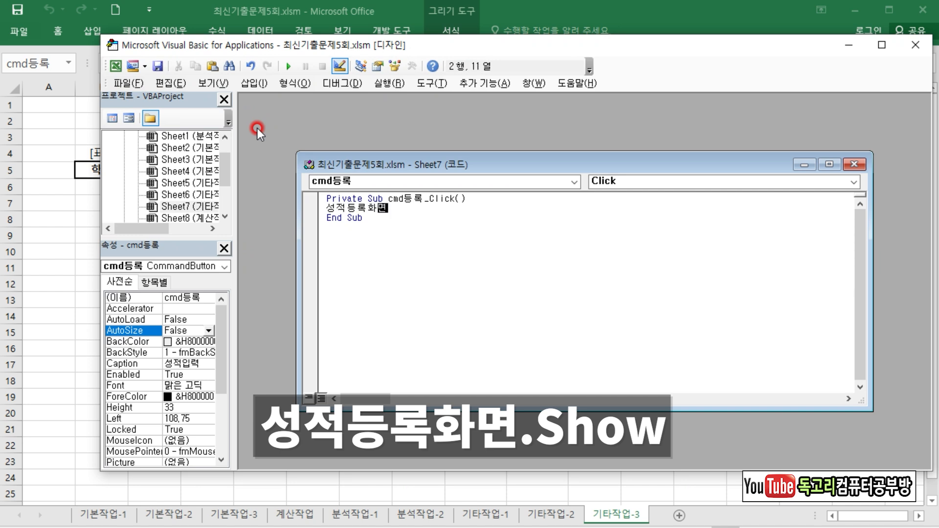
type(".SHow")
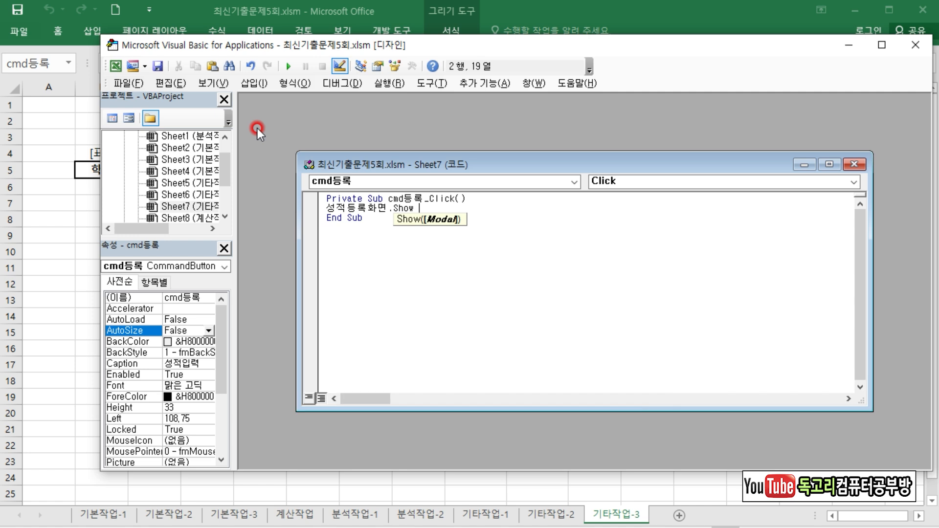
key("Return")
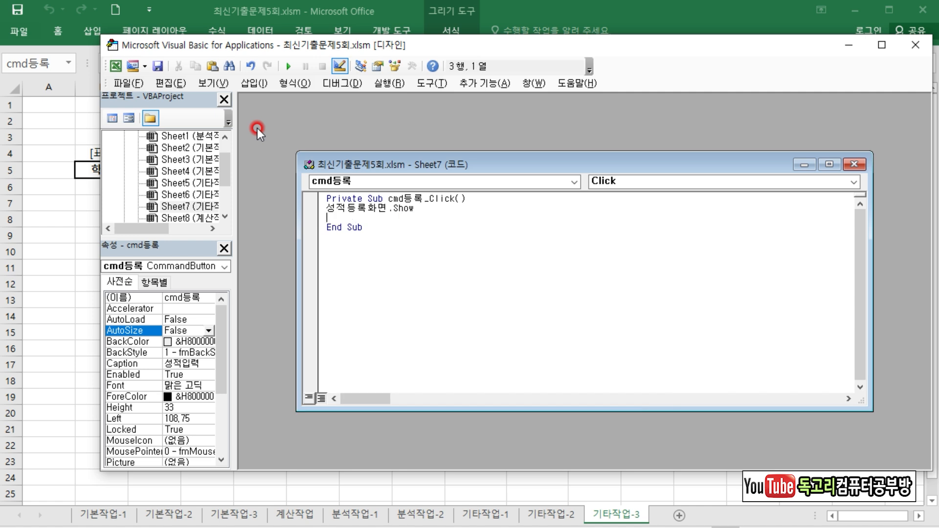
Open the 성적등록화면 form from the project's forms and create its UserForm_Initialize procedure.
left_click_drag(224, 169, 224, 195)
left_click(128, 196)
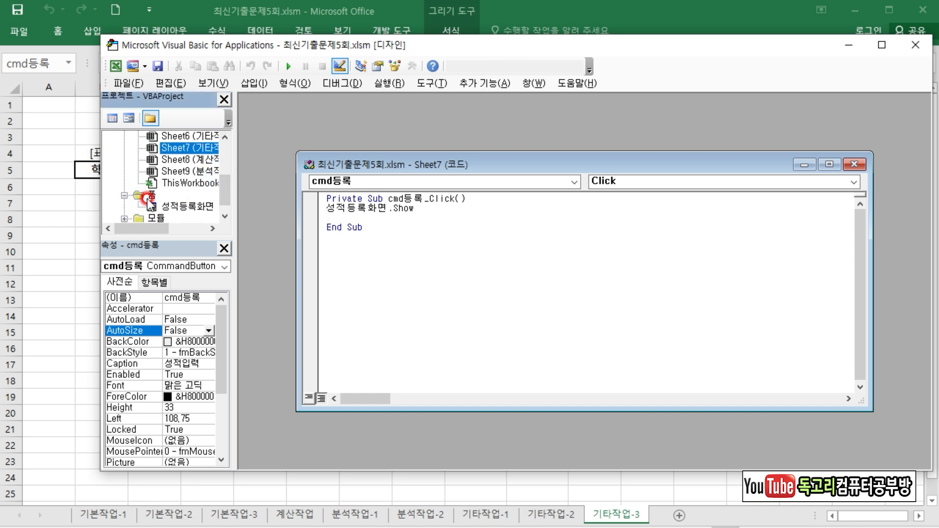
left_click(187, 206)
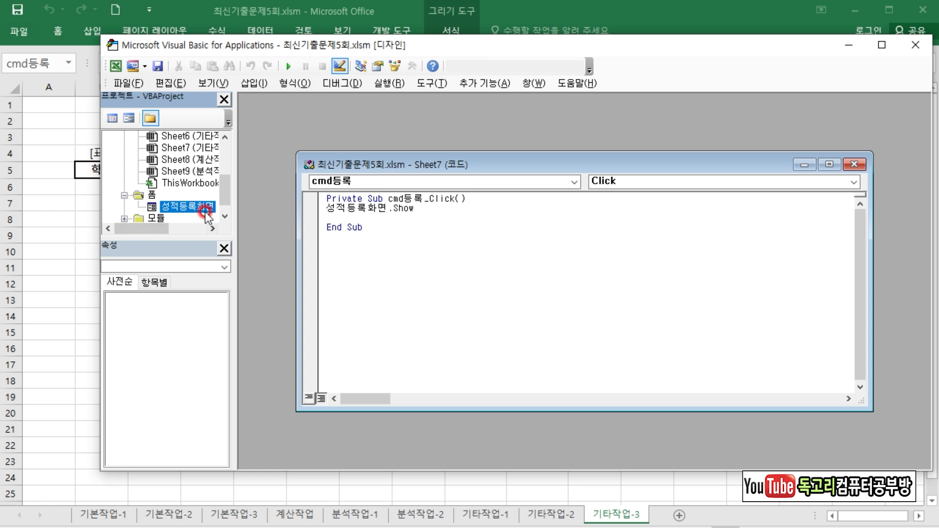
double_click(205, 206)
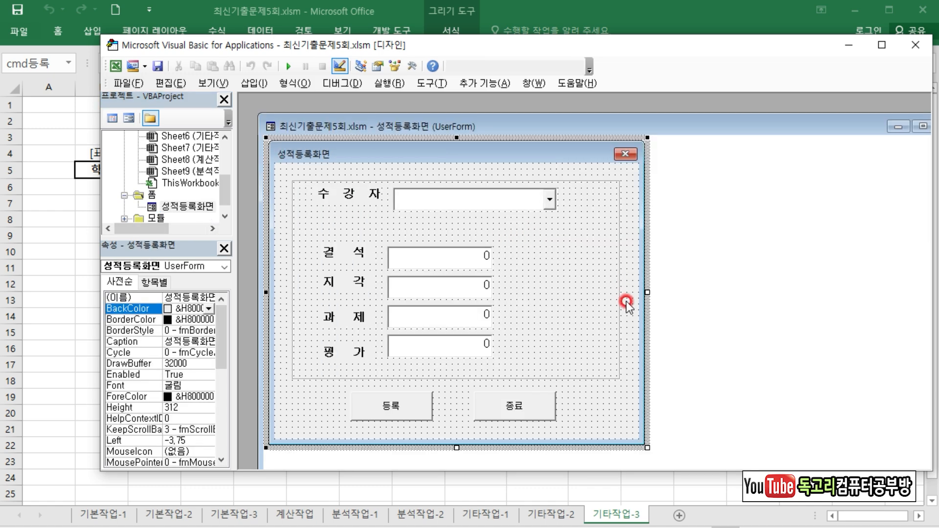
double_click(601, 399)
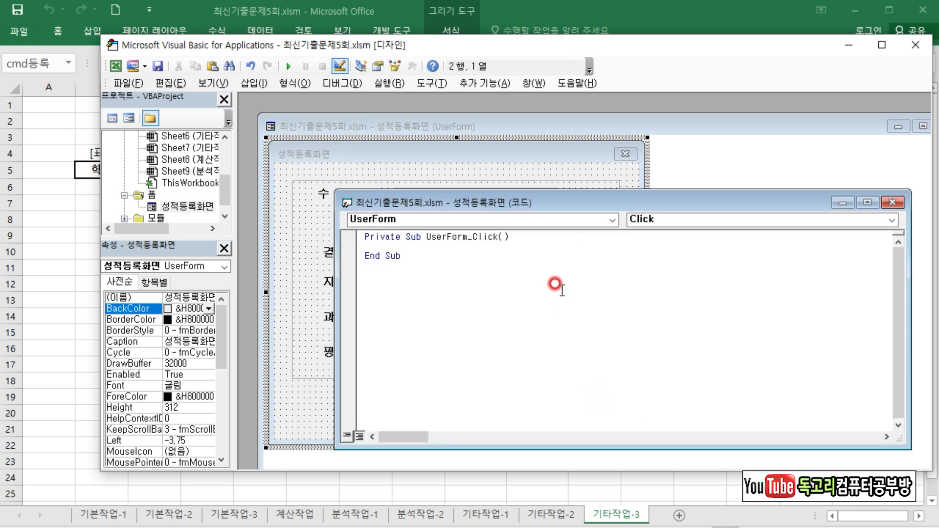
left_click(892, 220)
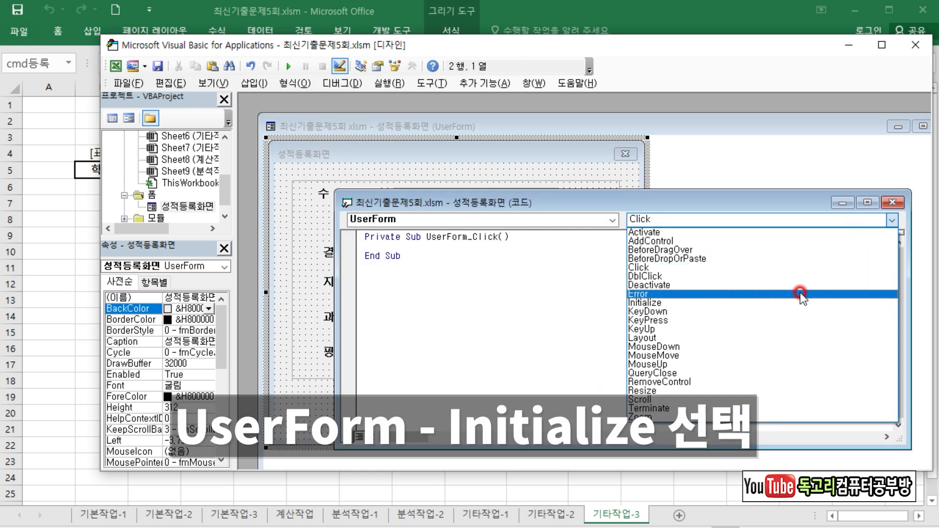
left_click(782, 303)
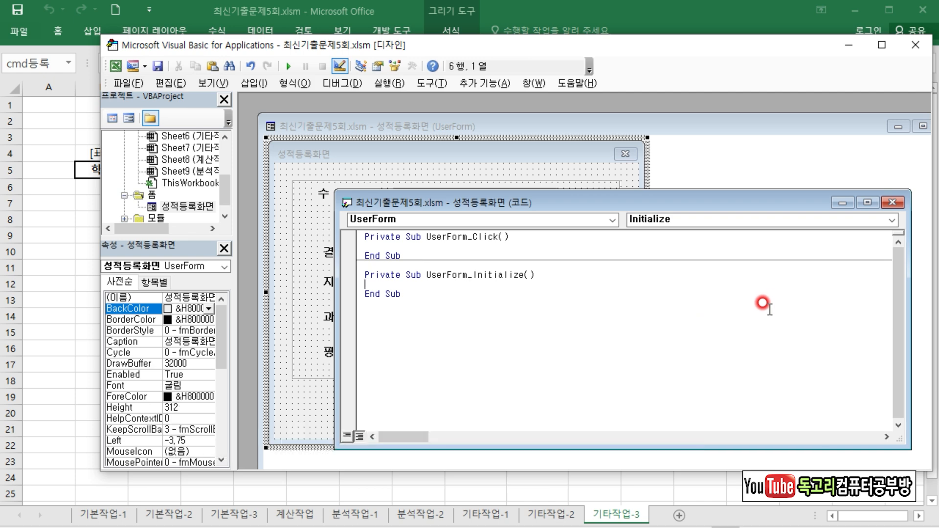
Add the statement cmb수강자.RowSource = "O6:P17" to the UserForm_Initialize procedure.
type("CMB수강자")
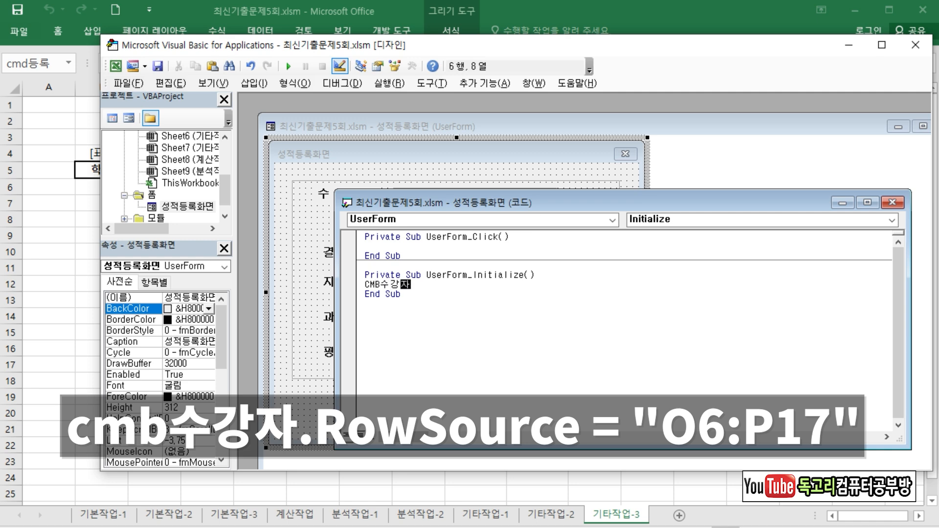
type(".RowSource ")
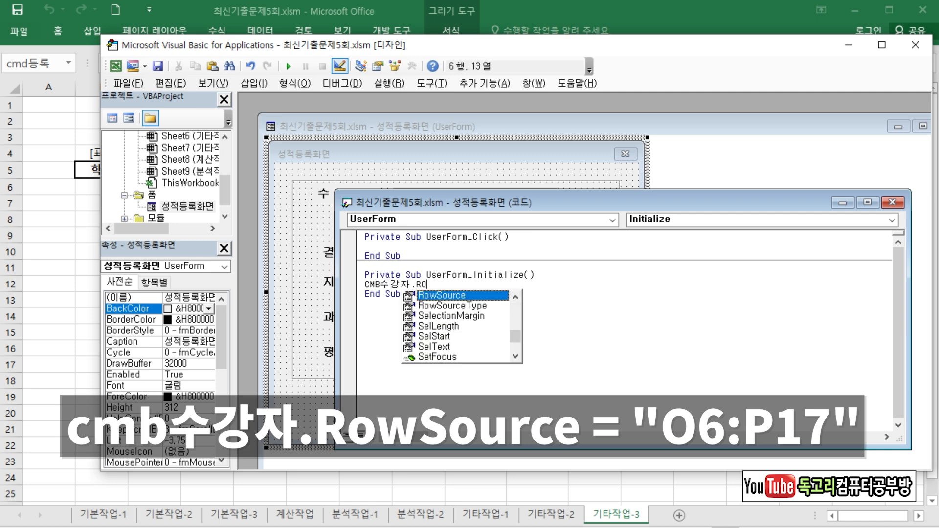
type("=\"O6:P17")
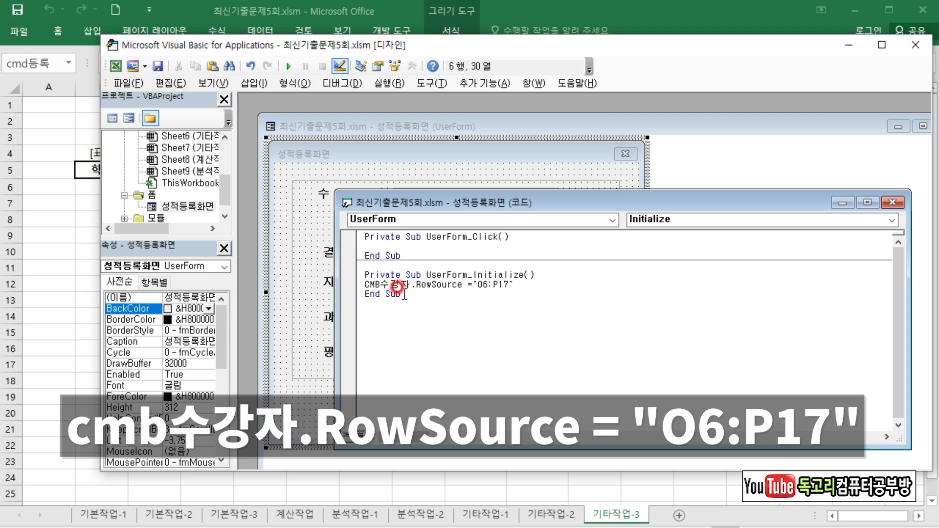
key("Return")
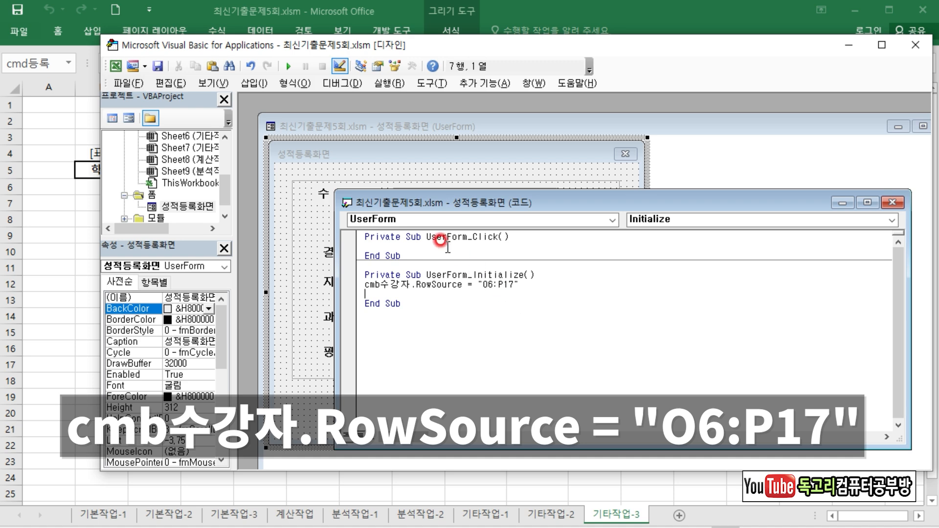
Return from the code editor to the 기타작업-3 worksheet in Excel and turn off design mode.
left_click(114, 67)
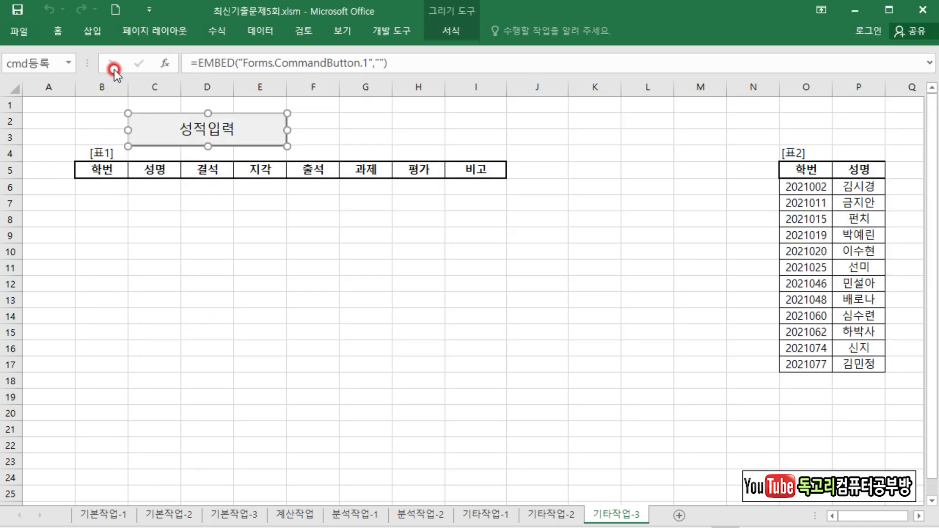
left_click(375, 33)
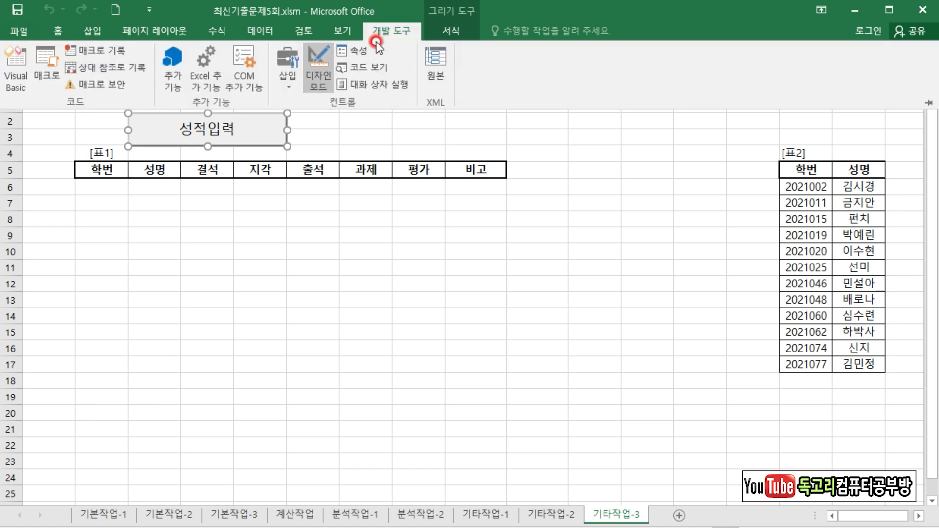
left_click(315, 81)
left_click(435, 226)
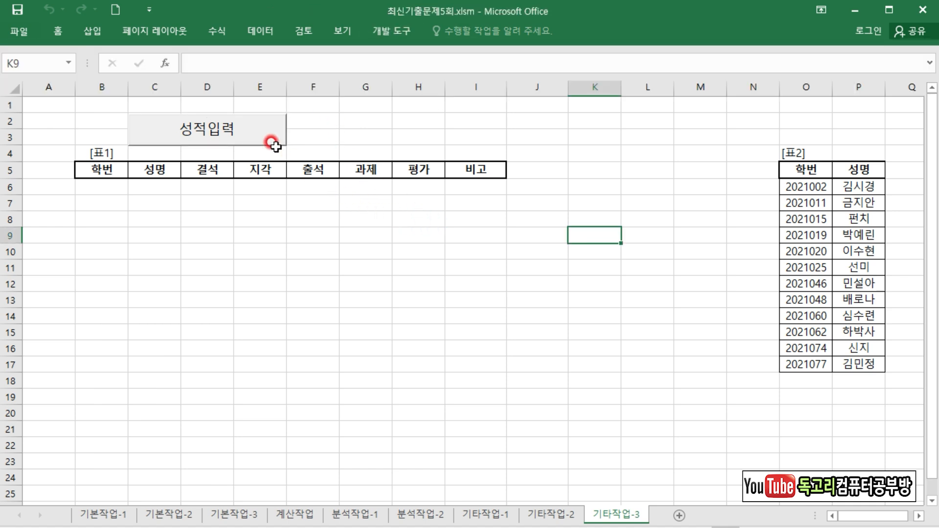
Run the 성적입력 button and check the form's 수강자 list and its 결석, 지각, 과제 and 평가 fields.
left_click(246, 131)
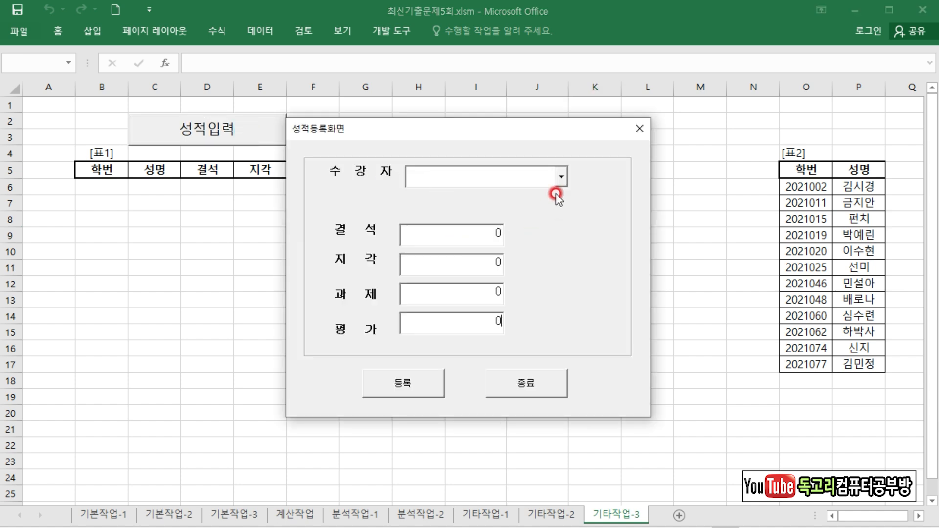
left_click(563, 175)
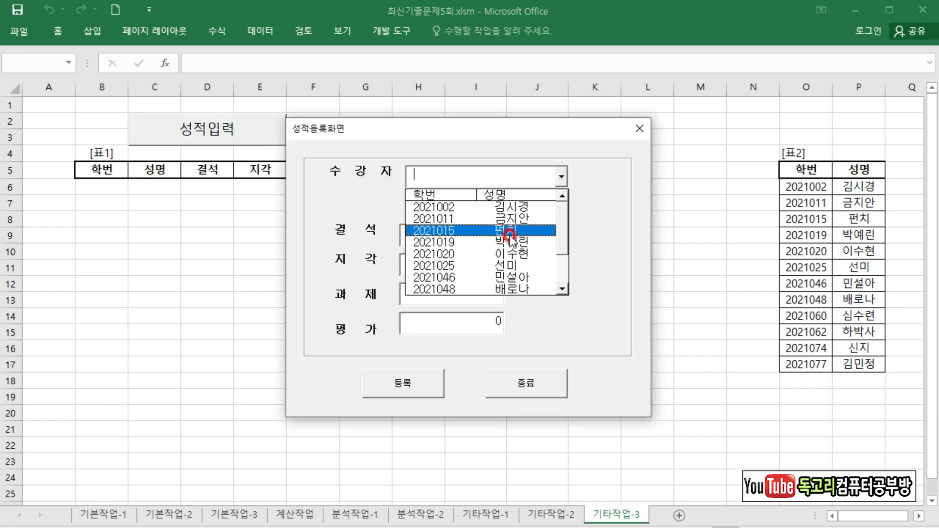
left_click(583, 211)
left_click(426, 237)
left_click(431, 266)
left_click(430, 291)
left_click(428, 317)
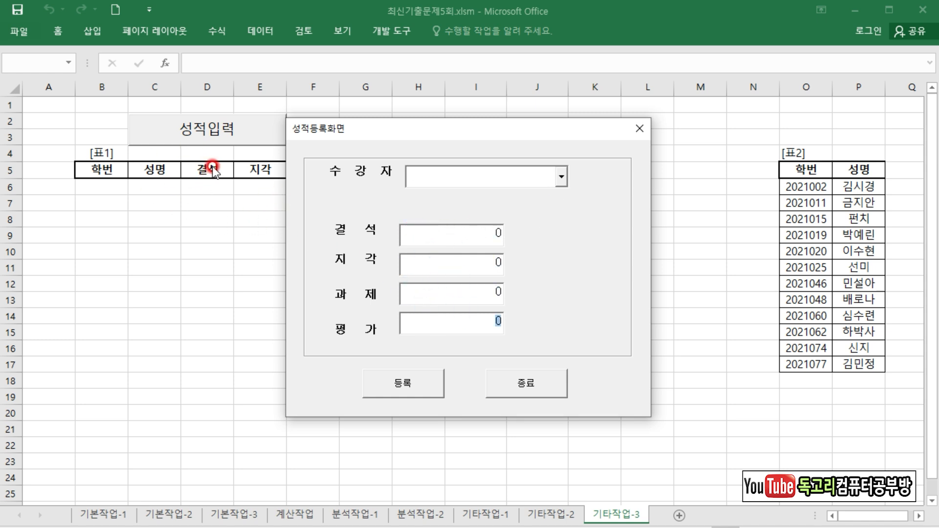
Switch to the exam PDF in the browser and read the 기타작업-3 item ② requirements for the cmd등록 procedure.
key("alt+Tab")
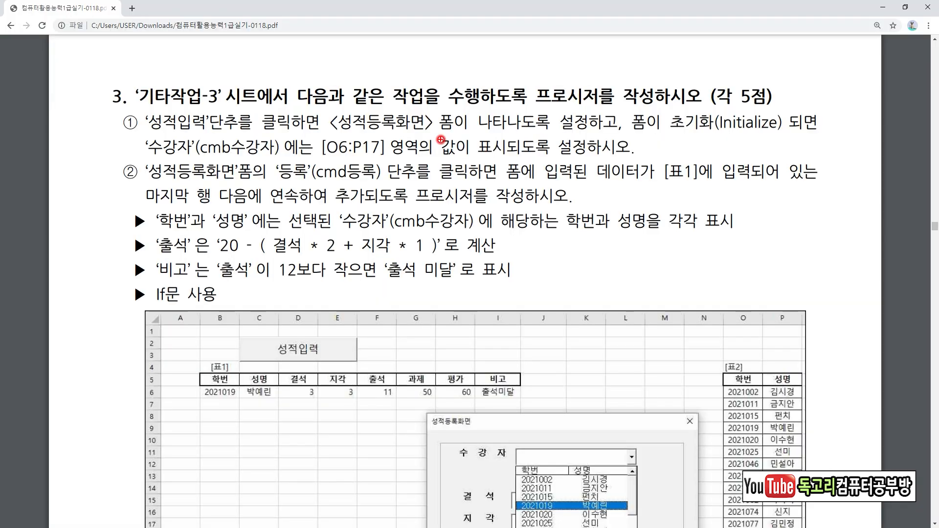
left_click_drag(148, 182, 252, 182)
left_click_drag(317, 182, 379, 181)
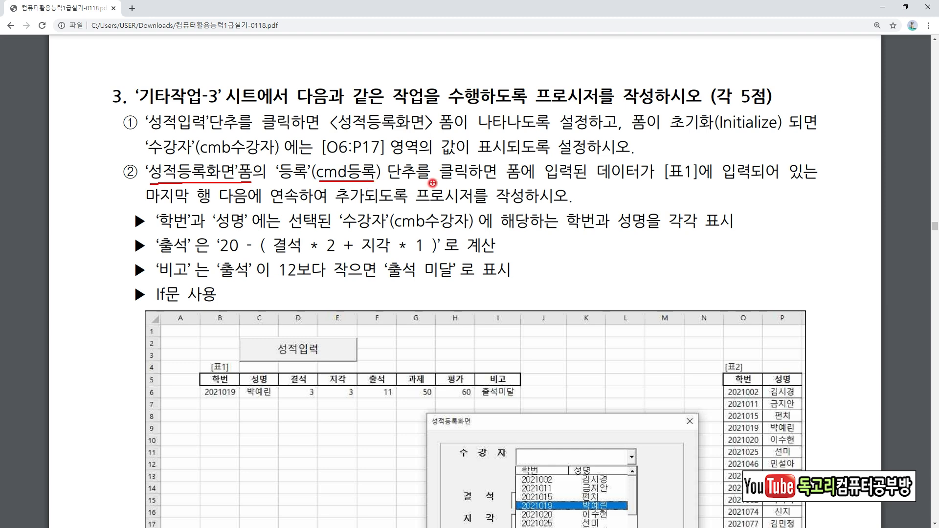
left_click_drag(568, 178, 779, 187)
left_click_drag(144, 207, 220, 211)
left_click_drag(319, 210, 400, 207)
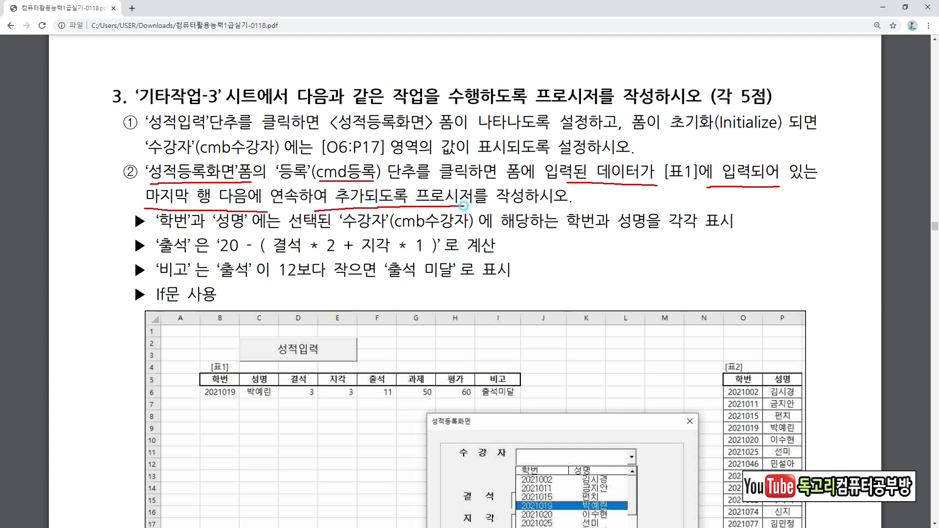
left_click_drag(157, 228, 209, 228)
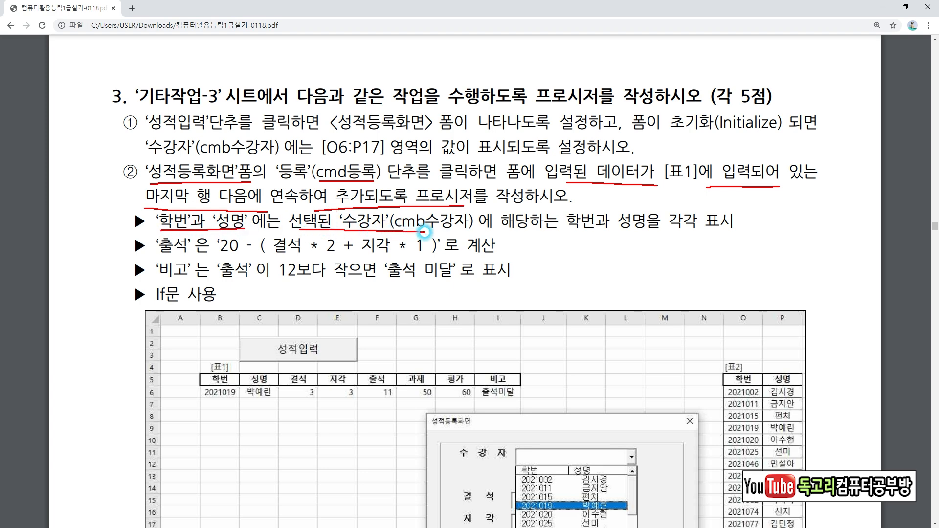
left_click_drag(507, 233, 689, 235)
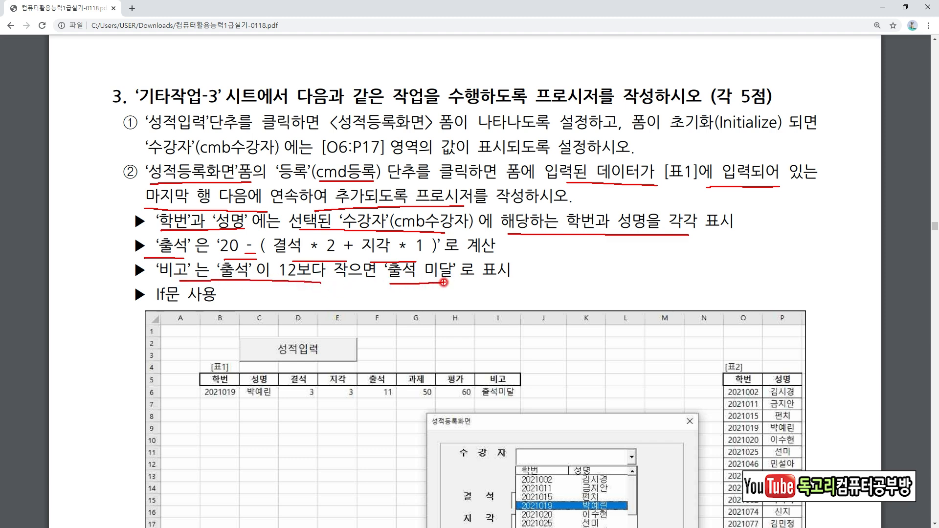
left_click_drag(171, 297, 156, 276)
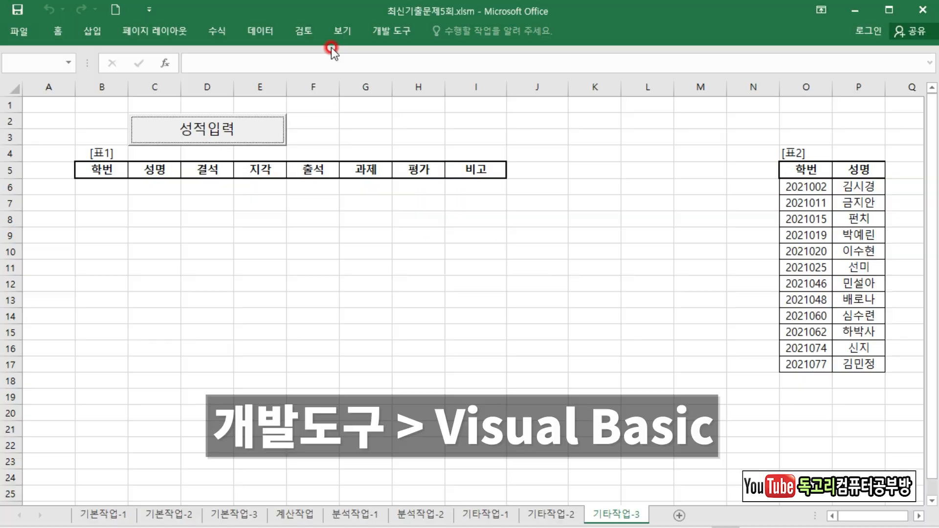
Return to Excel, open the 성적등록화면 form in the Visual Basic editor and open its 등록 button's click procedure.
left_click(402, 32)
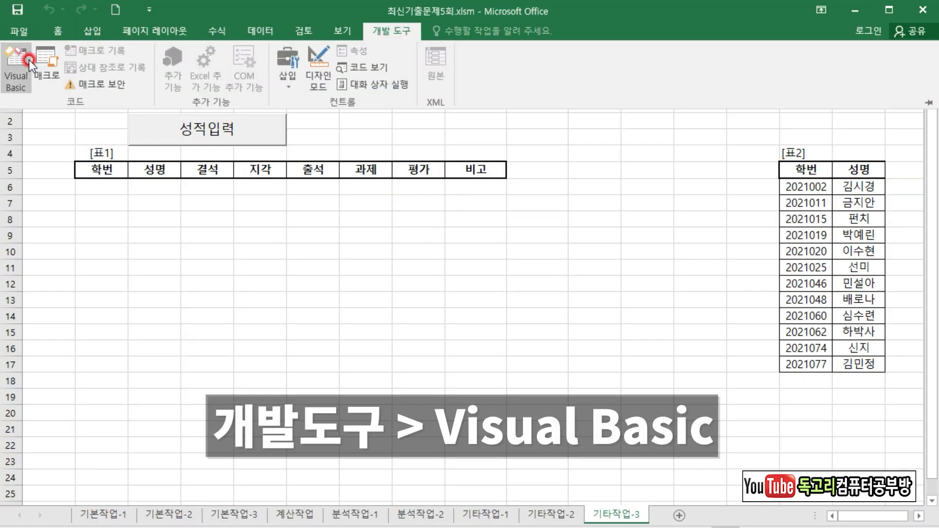
left_click(29, 60)
left_click(189, 207)
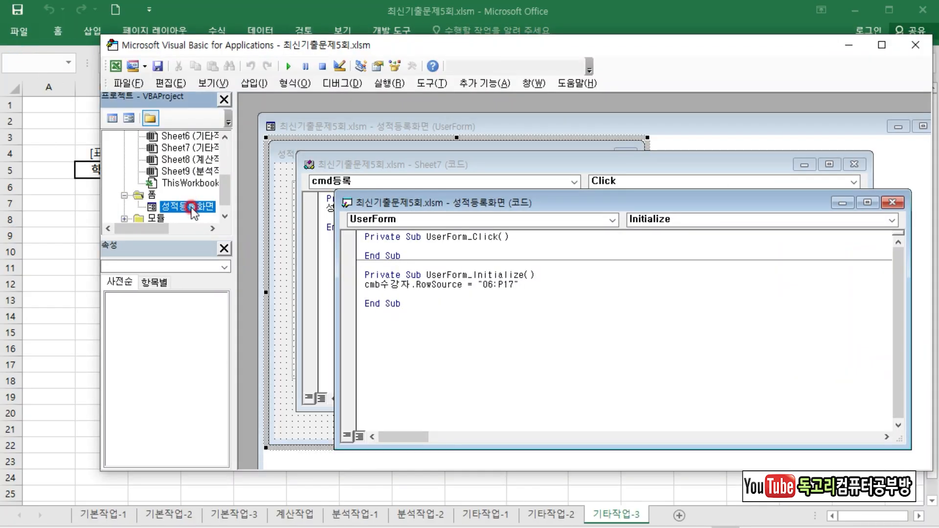
double_click(189, 207)
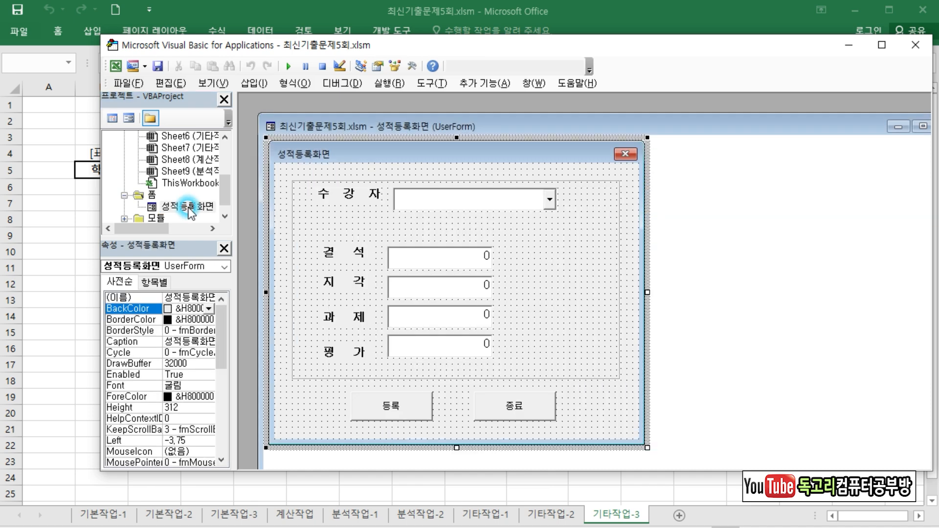
double_click(416, 404)
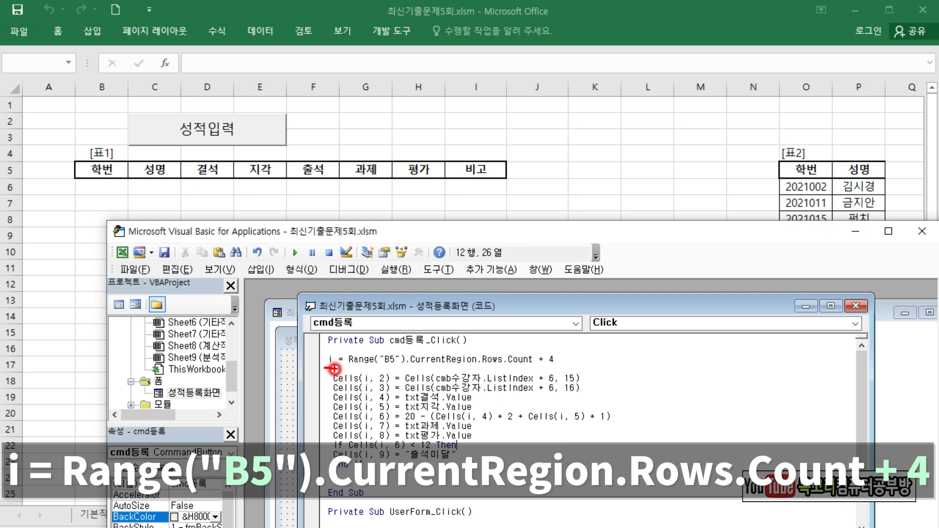
Examine how i = Range("B5").CurrentRegion.Rows.Count + 4 finds the next input row below the [표1] headers.
left_click_drag(383, 366, 395, 366)
left_click_drag(539, 365, 559, 365)
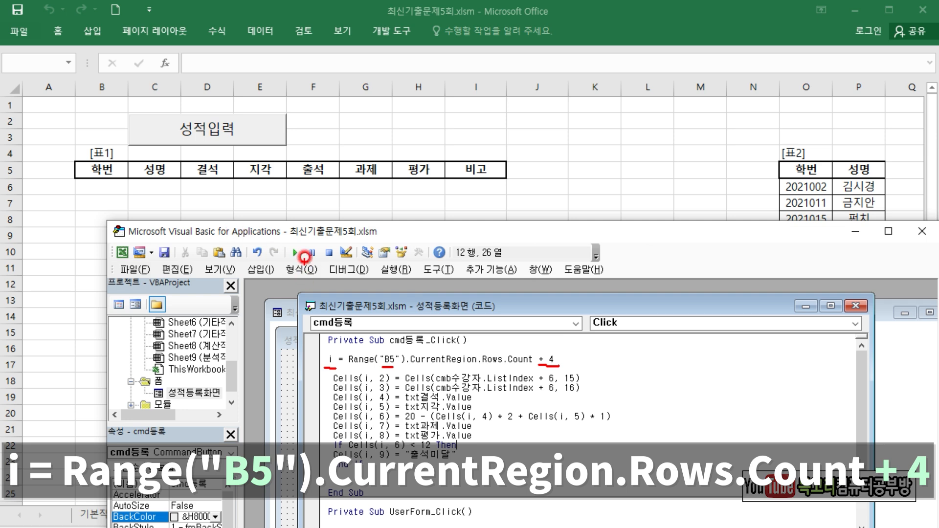
mouse_move(123, 177)
left_mouse_down()
mouse_move(101, 185)
mouse_move(85, 160)
mouse_move(119, 180)
left_mouse_up()
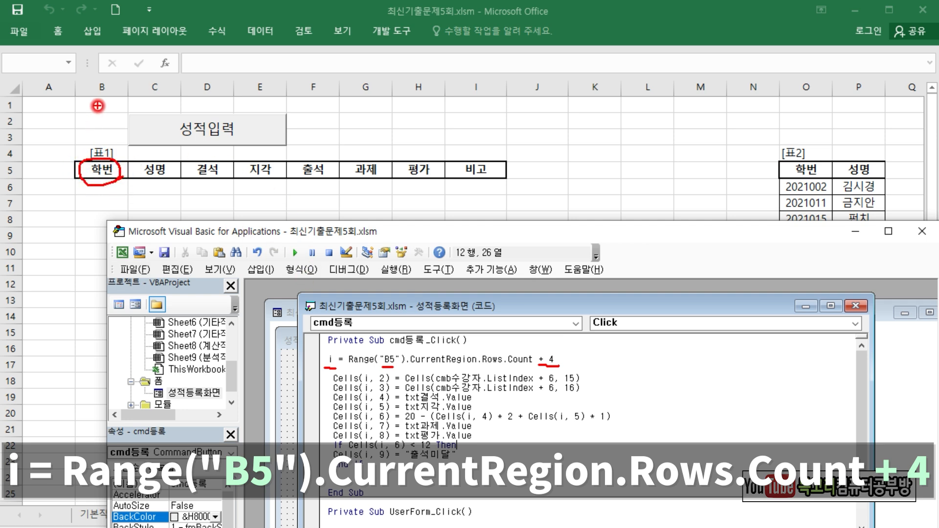
left_click_drag(101, 104, 102, 161)
mouse_move(38, 173)
left_mouse_down()
mouse_move(76, 174)
mouse_move(82, 149)
mouse_move(116, 150)
mouse_move(110, 160)
left_mouse_up()
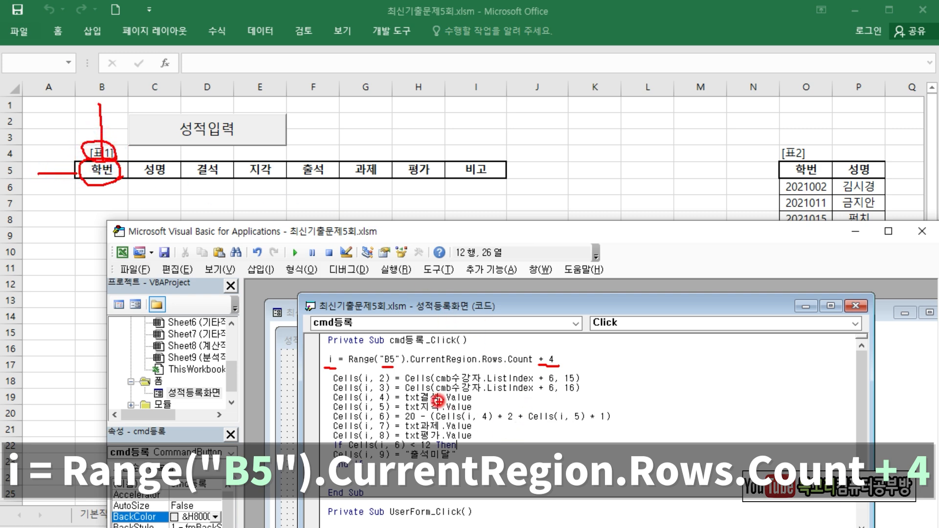
mouse_move(632, 355)
left_mouse_down()
mouse_move(632, 382)
mouse_move(657, 369)
mouse_move(666, 382)
mouse_move(678, 358)
left_mouse_up()
mouse_move(84, 131)
left_mouse_down()
mouse_move(90, 146)
mouse_move(95, 130)
left_mouse_up()
mouse_move(678, 376)
left_mouse_down()
mouse_move(699, 375)
mouse_move(712, 390)
left_mouse_up()
mouse_move(640, 389)
left_mouse_down()
mouse_move(726, 391)
mouse_move(701, 440)
left_mouse_up()
left_click_drag(667, 409, 667, 431)
left_click_drag(656, 420, 682, 419)
mouse_move(553, 367)
left_mouse_down()
mouse_move(546, 354)
mouse_move(550, 365)
left_mouse_up()
key("Escape")
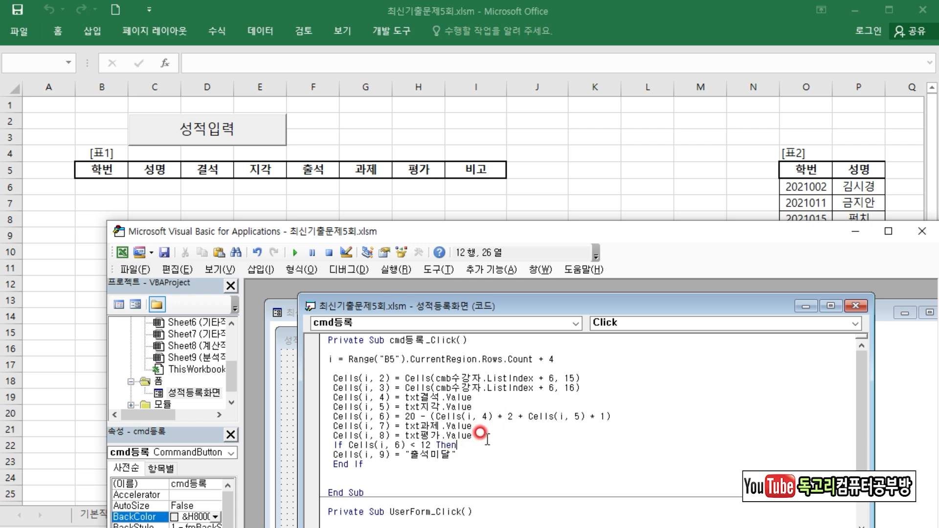
Examine the Cells(i, 2) and Cells(i, 3) statements against the 학번 and 성명 columns of [표1] and [표2].
left_click_drag(374, 383, 382, 385)
left_click_drag(462, 387, 552, 386)
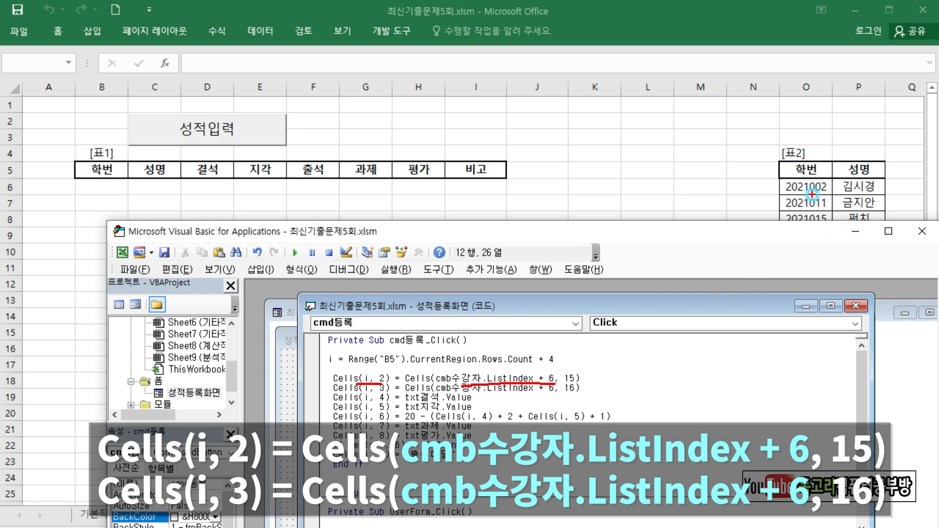
mouse_move(776, 184)
left_mouse_down()
mouse_move(827, 179)
mouse_move(813, 196)
mouse_move(196, 183)
mouse_move(15, 190)
mouse_move(10, 198)
mouse_move(11, 169)
mouse_move(21, 198)
left_mouse_up()
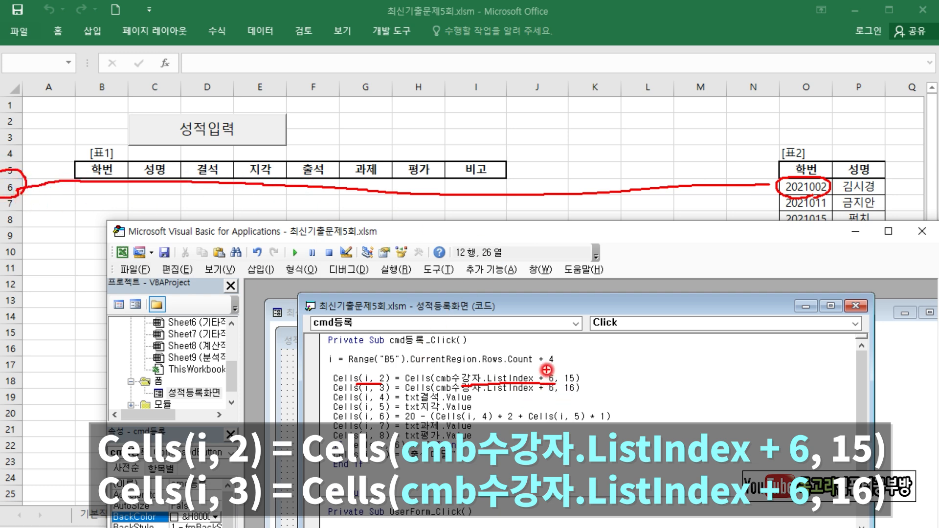
mouse_move(583, 379)
left_mouse_down()
mouse_move(563, 375)
mouse_move(578, 386)
left_mouse_up()
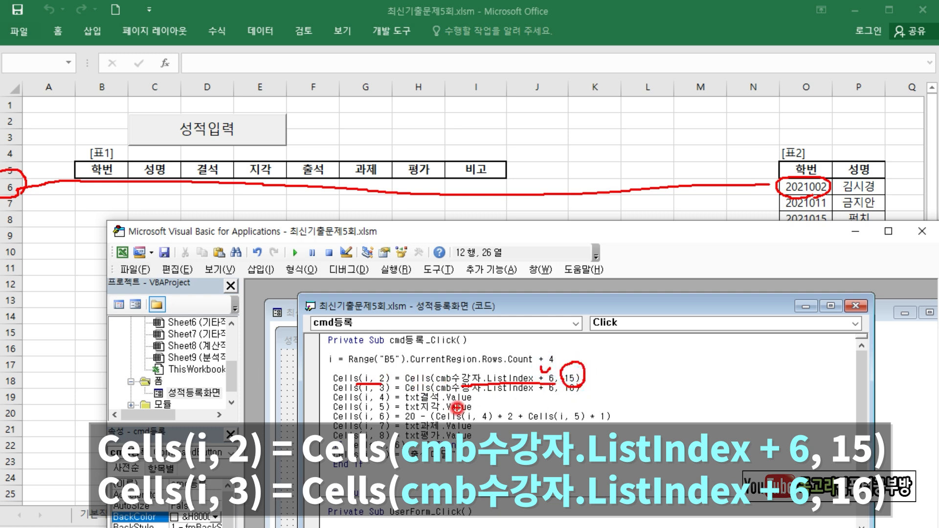
key("e")
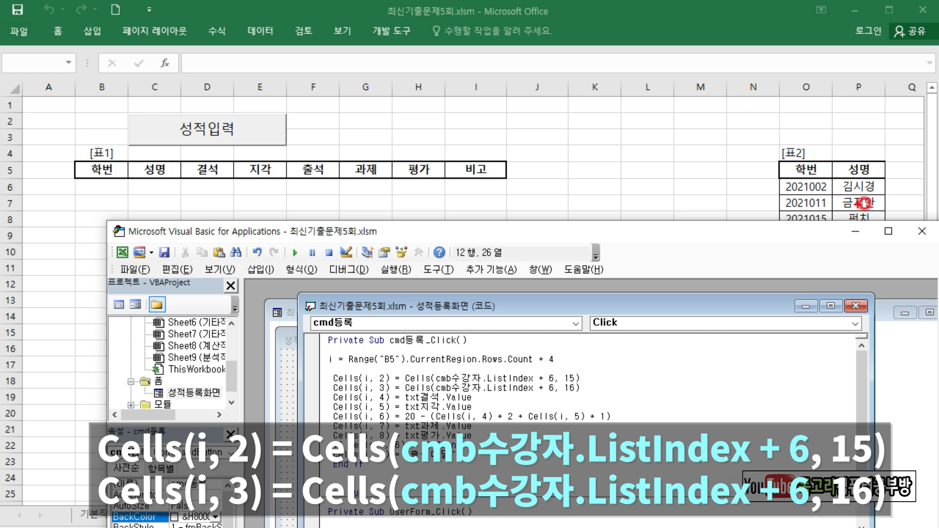
left_click_drag(809, 143, 802, 225)
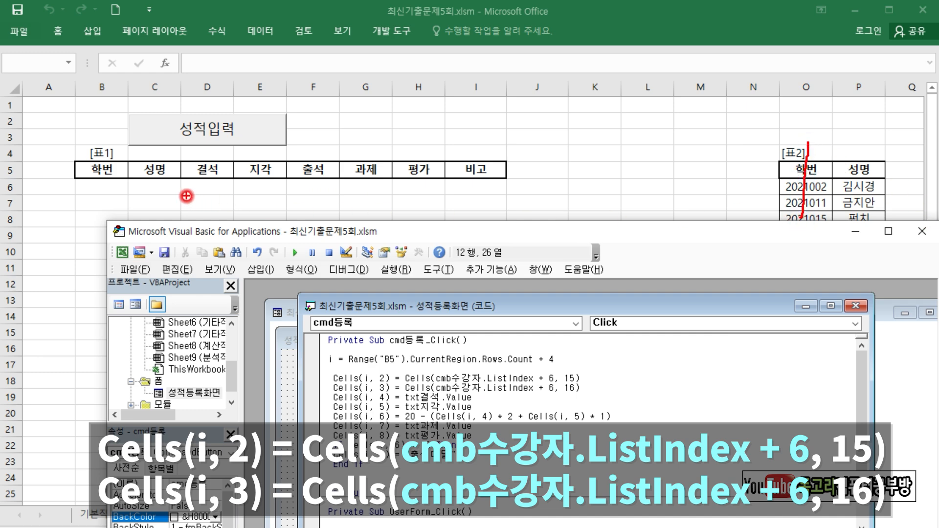
left_click_drag(119, 141, 96, 209)
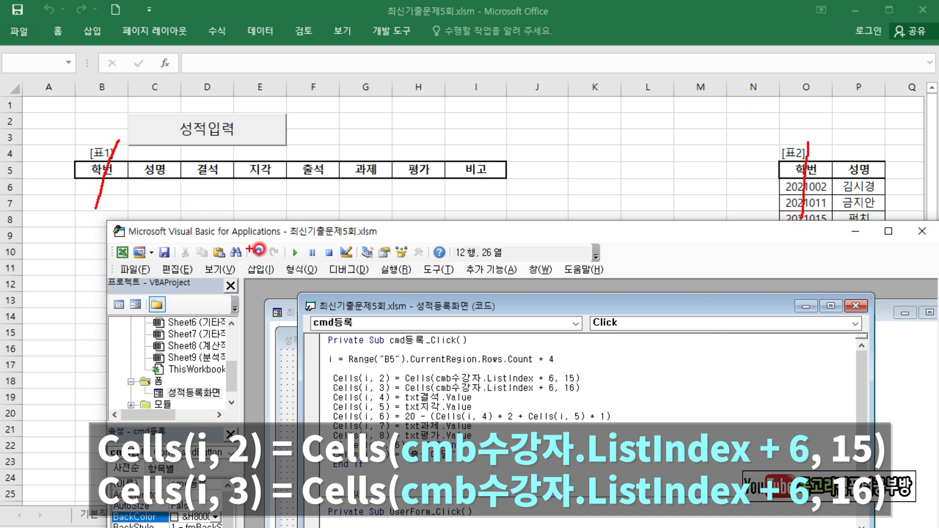
left_click_drag(566, 393, 587, 392)
left_click_drag(378, 394, 398, 391)
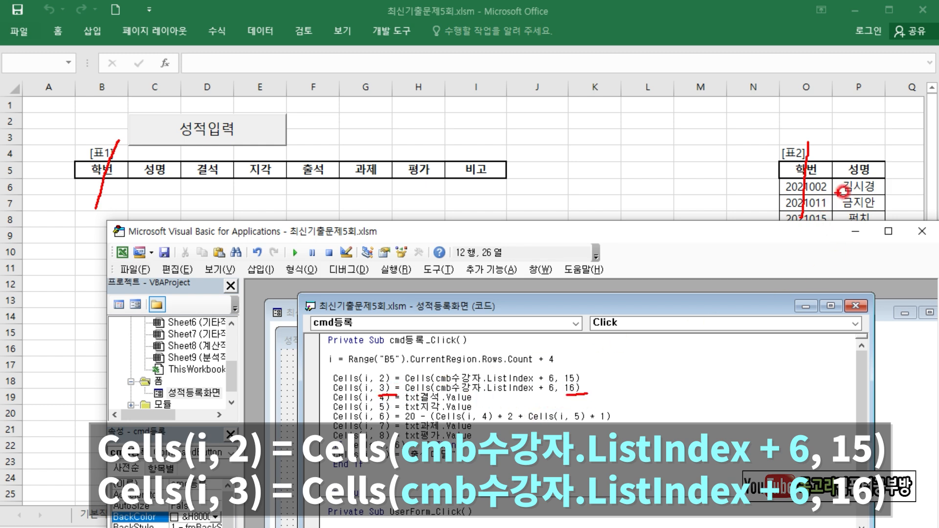
left_click_drag(882, 144, 854, 223)
left_click_drag(173, 148, 146, 215)
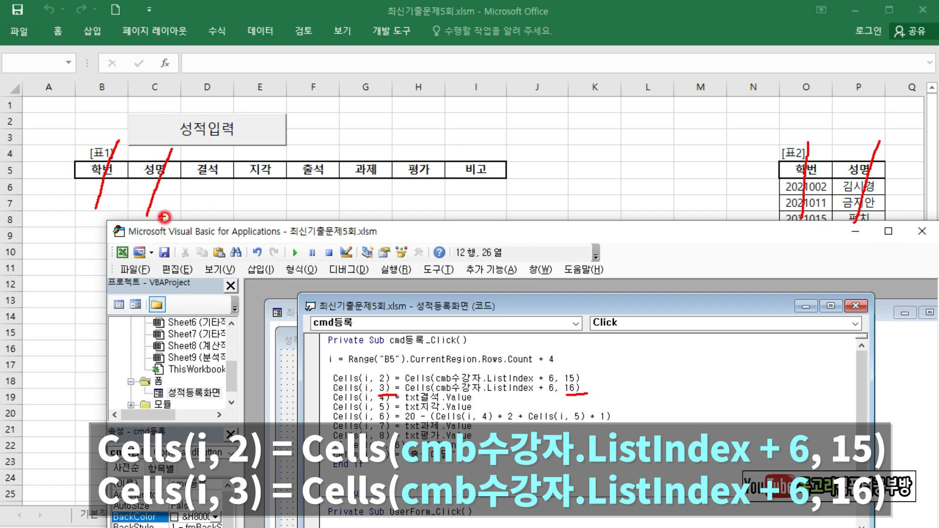
key("Escape")
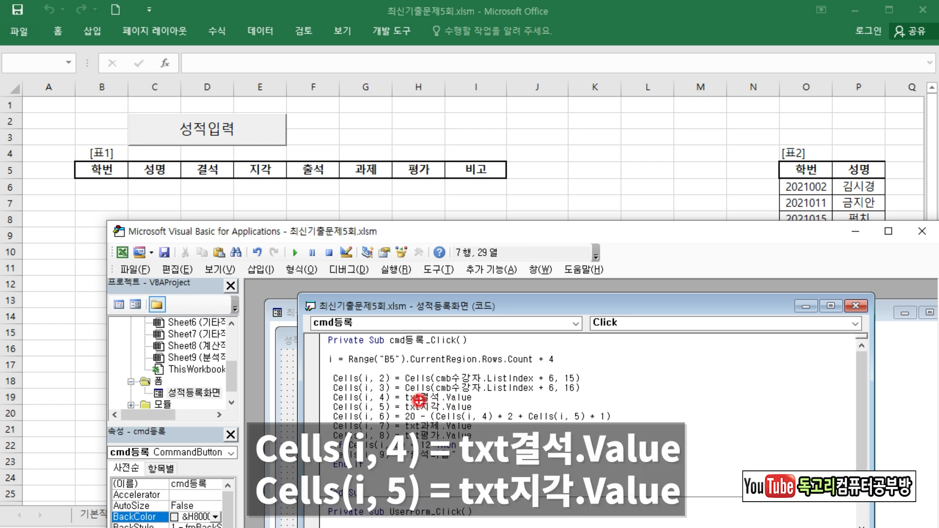
Examine the Cells(i, 4) and Cells(i, 5) statements against the 결석 and 지각 columns of [표1].
left_click_drag(424, 400, 447, 400)
left_click_drag(377, 402, 448, 413)
left_click_drag(373, 414, 386, 414)
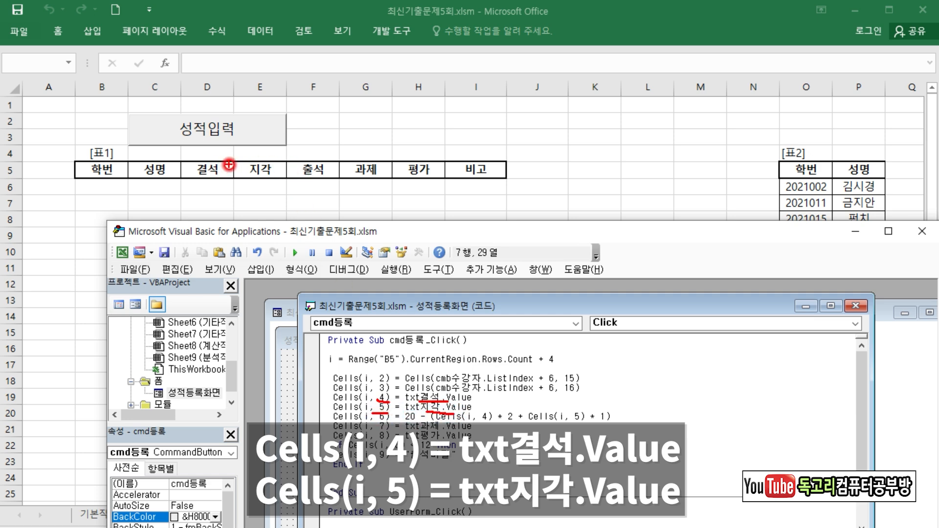
left_click_drag(229, 162, 225, 194)
left_click_drag(280, 155, 271, 193)
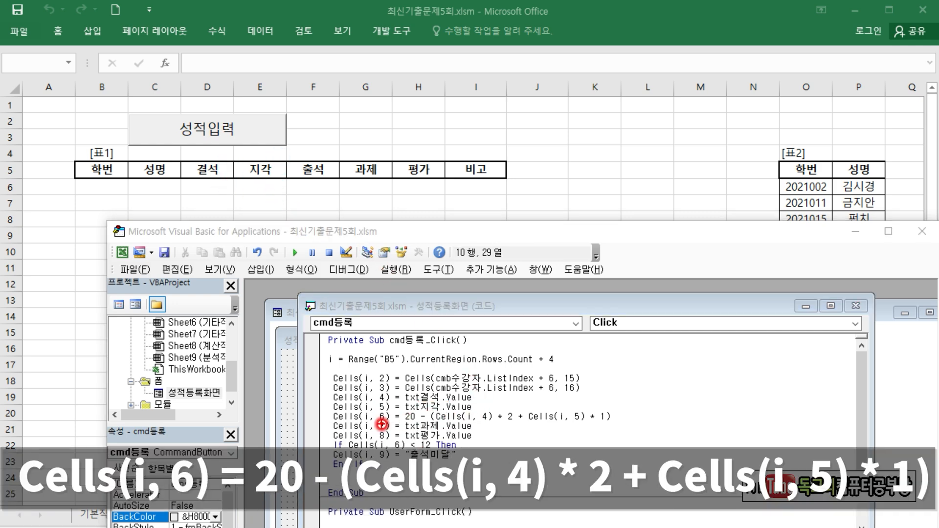
Examine the attendance formula assigned to Cells(i, 6) against the 출석 column of [표1].
left_click_drag(373, 423, 387, 423)
left_click_drag(406, 424, 416, 425)
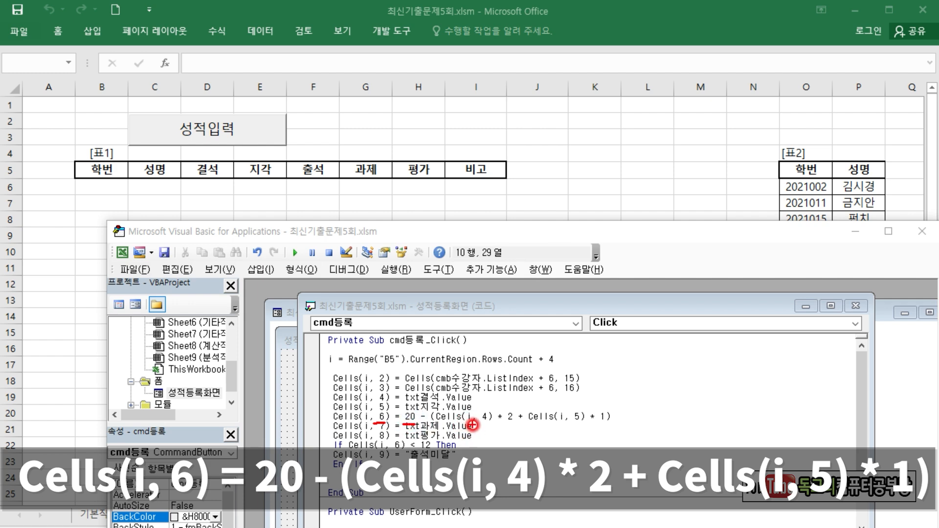
left_click_drag(460, 422, 605, 429)
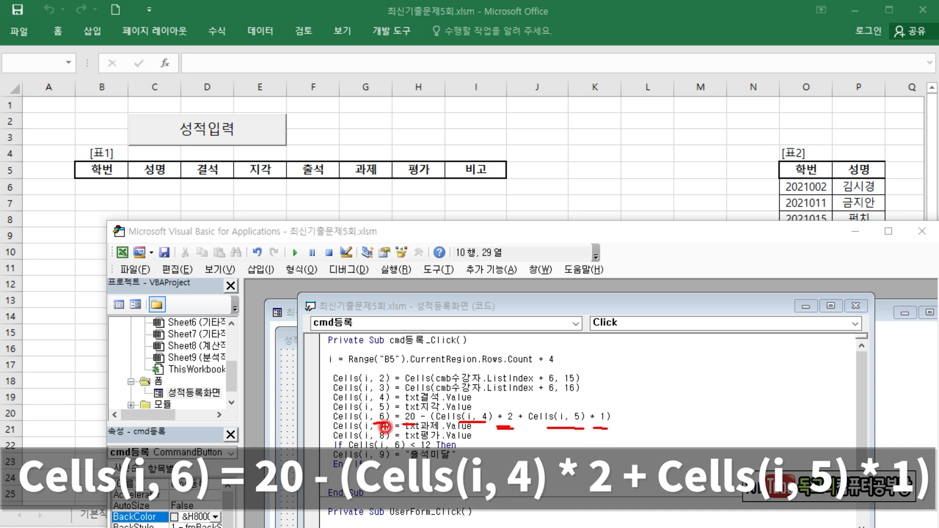
left_click_drag(325, 138, 317, 211)
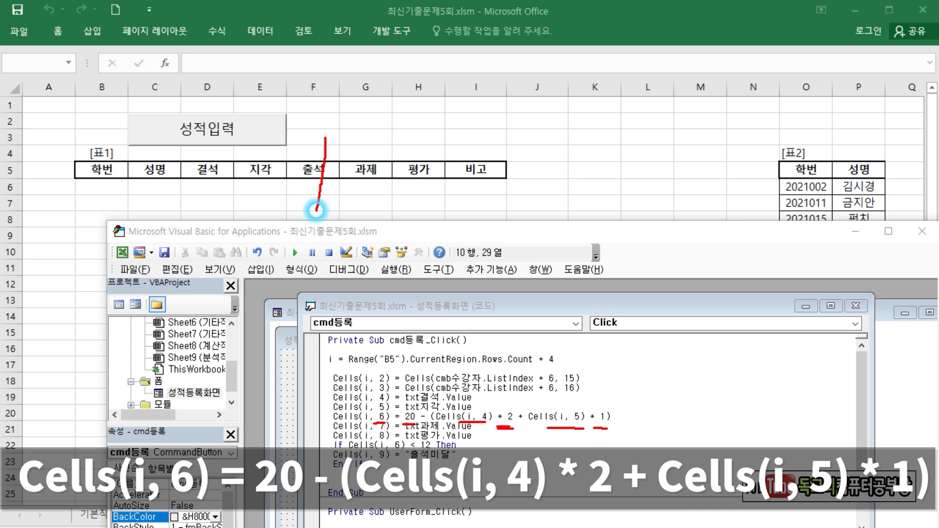
key("Escape")
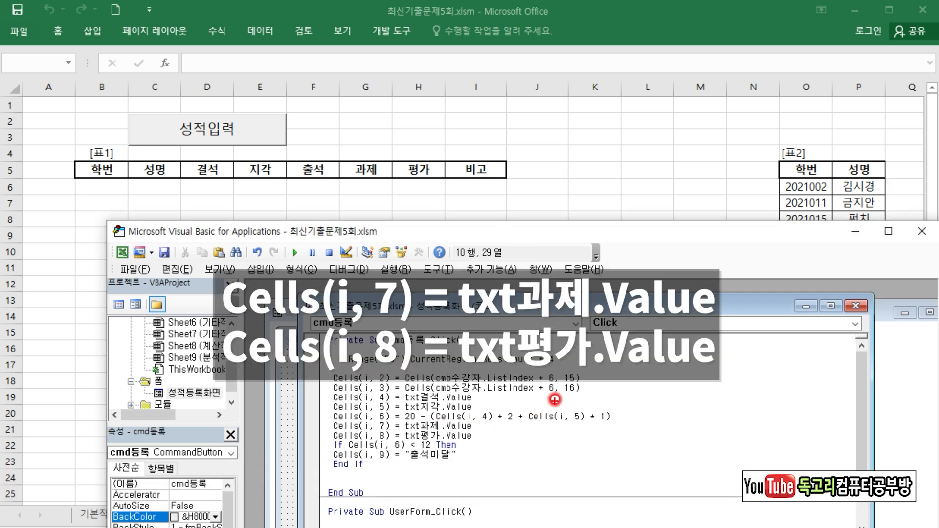
Examine the Cells(i, 7) and Cells(i, 8) statements against the 과제 and 평가 columns of [표1].
left_click_drag(422, 430, 445, 430)
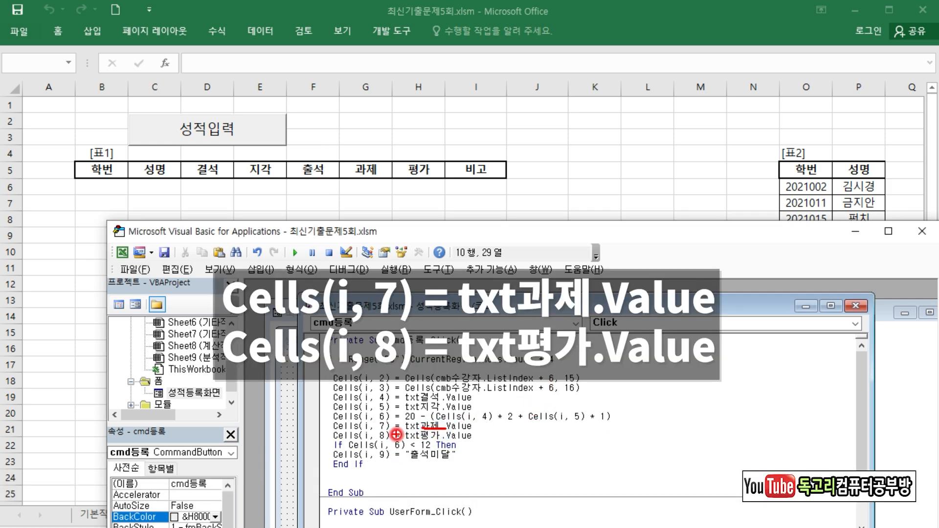
left_click_drag(378, 120, 371, 208)
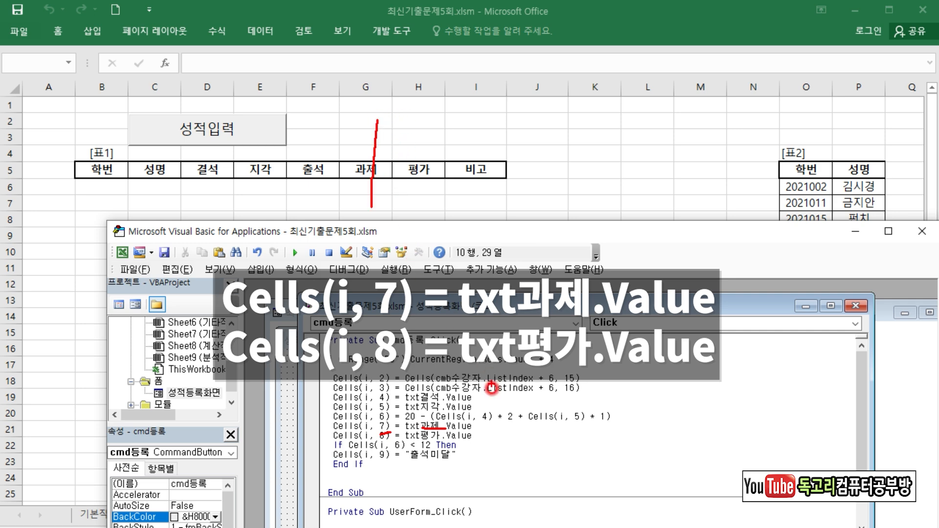
left_click_drag(422, 441, 469, 439)
left_click_drag(374, 444, 391, 437)
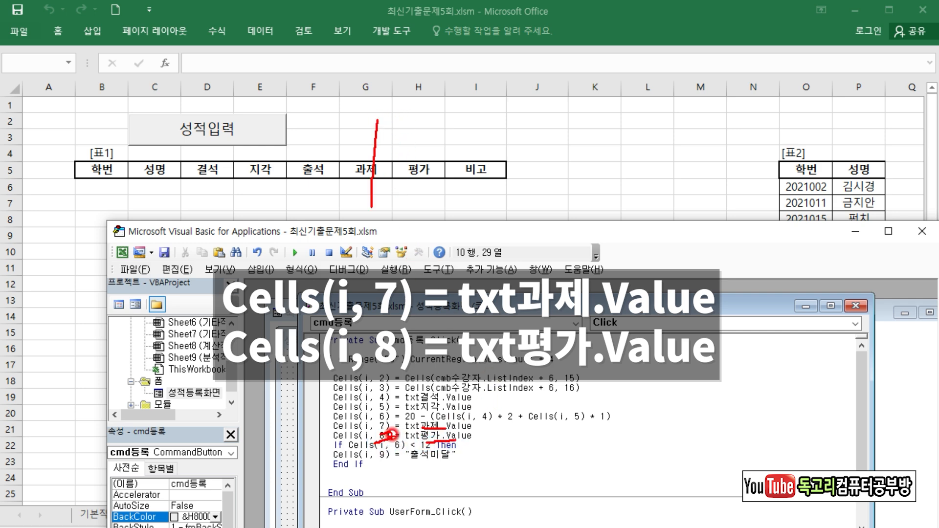
left_click_drag(415, 149, 412, 227)
key("Escape")
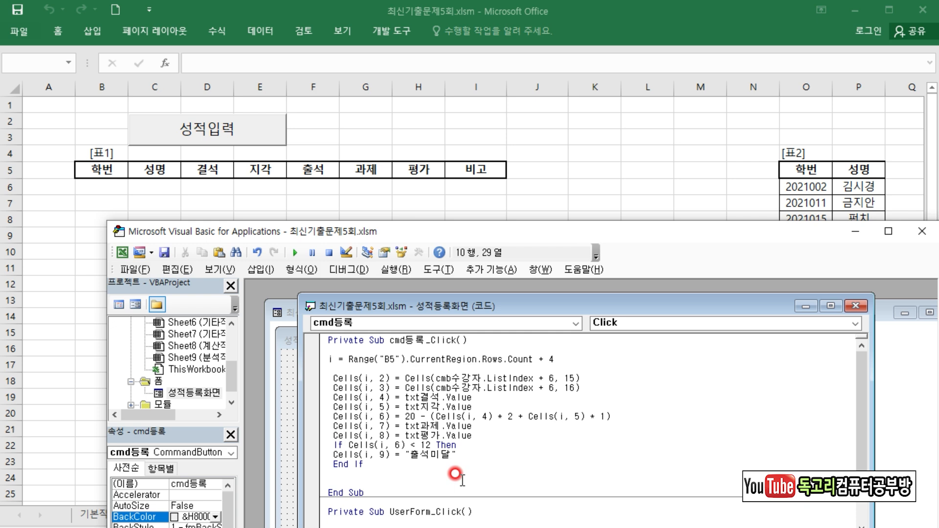
Examine how the If Cells(i, 6) < 12 block writes "출석미달" to Cells(i, 9), comparing it with the 출석 and 비고 columns.
left_click_drag(390, 449, 402, 448)
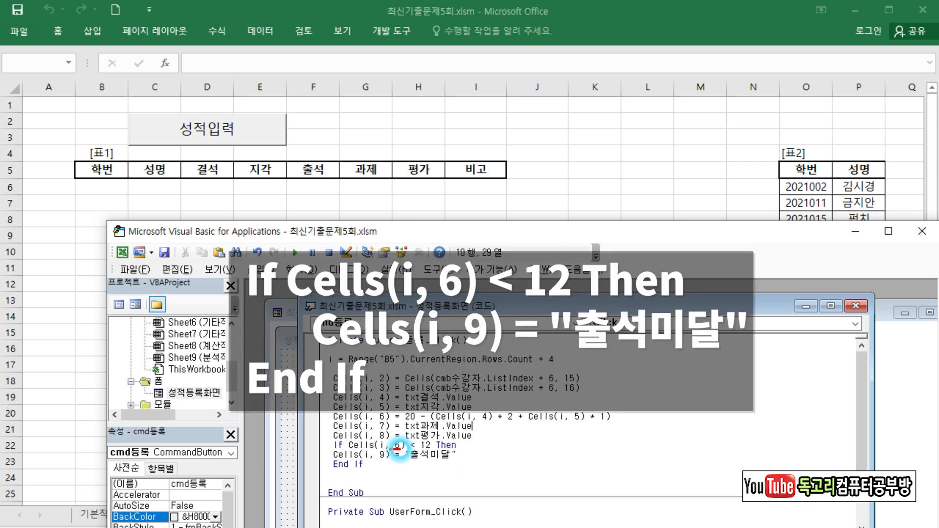
left_click_drag(323, 147, 322, 195)
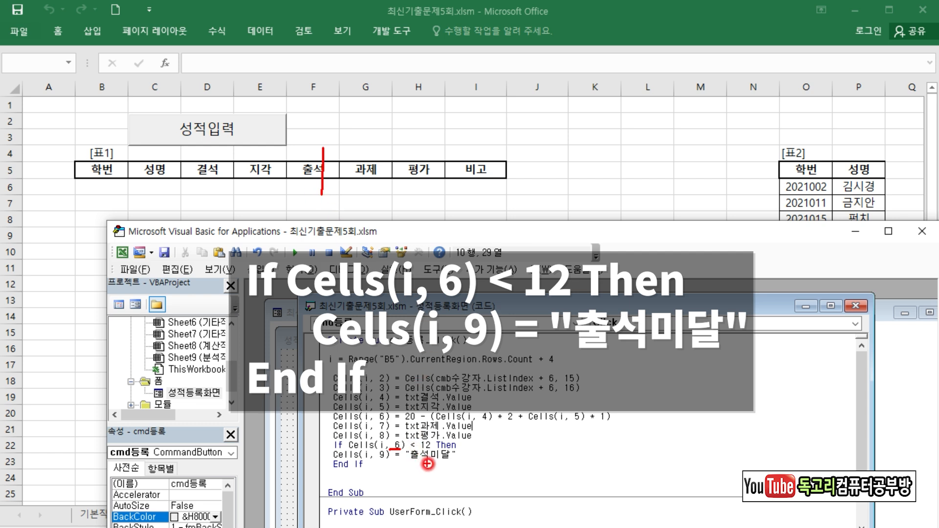
left_click_drag(419, 449, 439, 449)
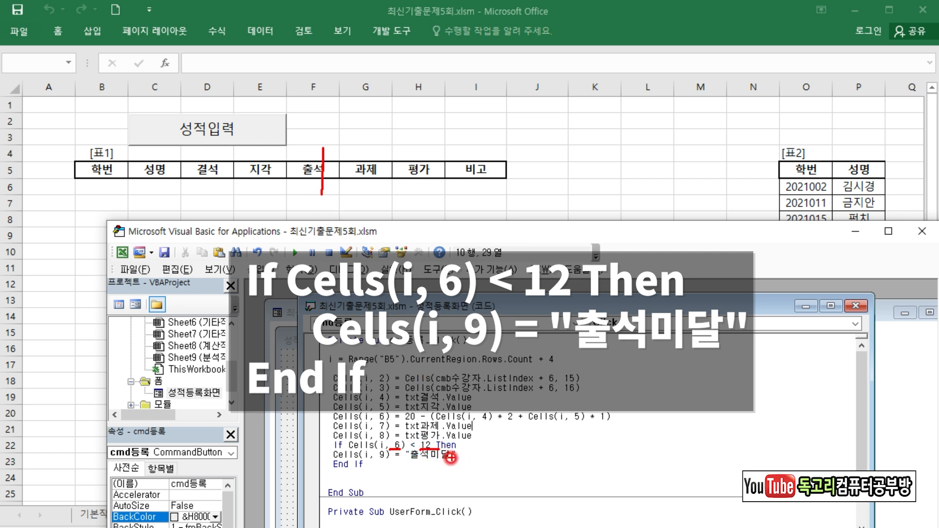
left_click_drag(371, 465, 446, 463)
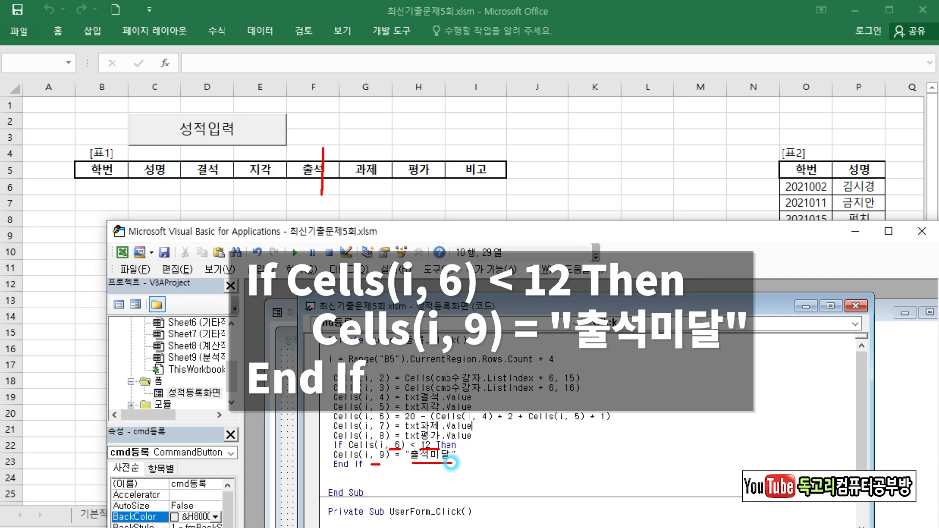
left_click_drag(488, 192, 469, 204)
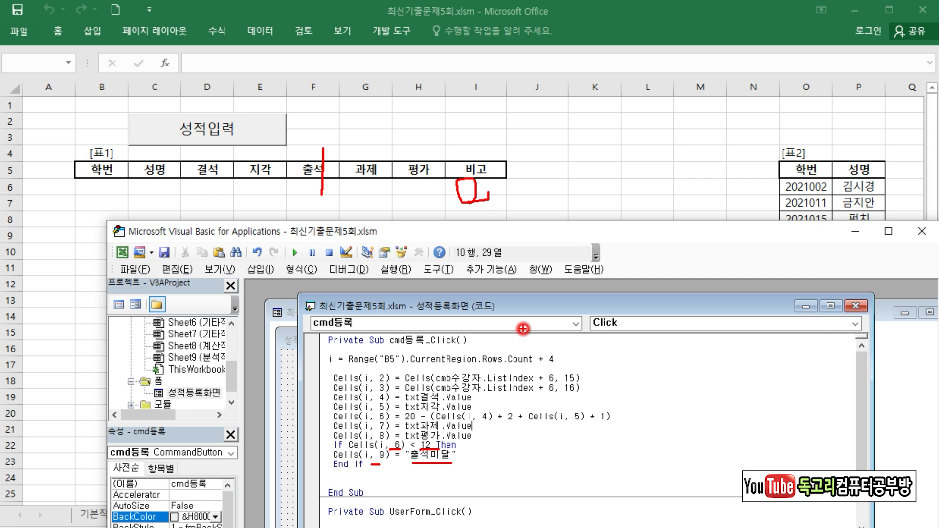
key("Escape")
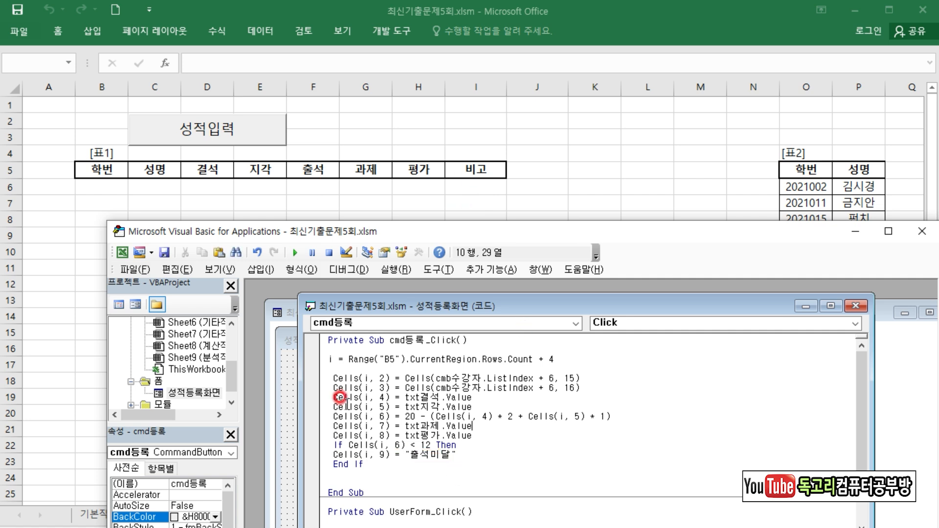
Return to the Excel sheet, open the 성적등록화면 form and choose the fourth student as 수강자.
left_click(122, 252)
left_click(185, 131)
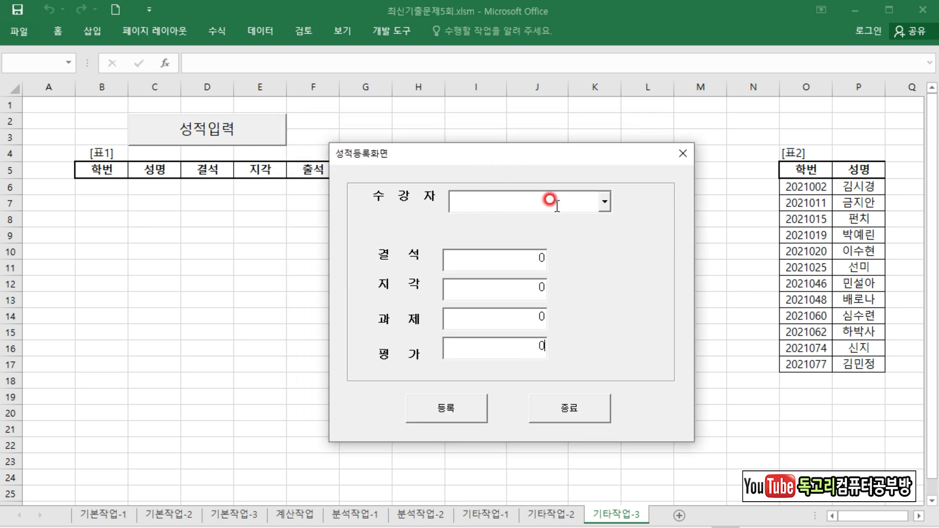
left_click(606, 201)
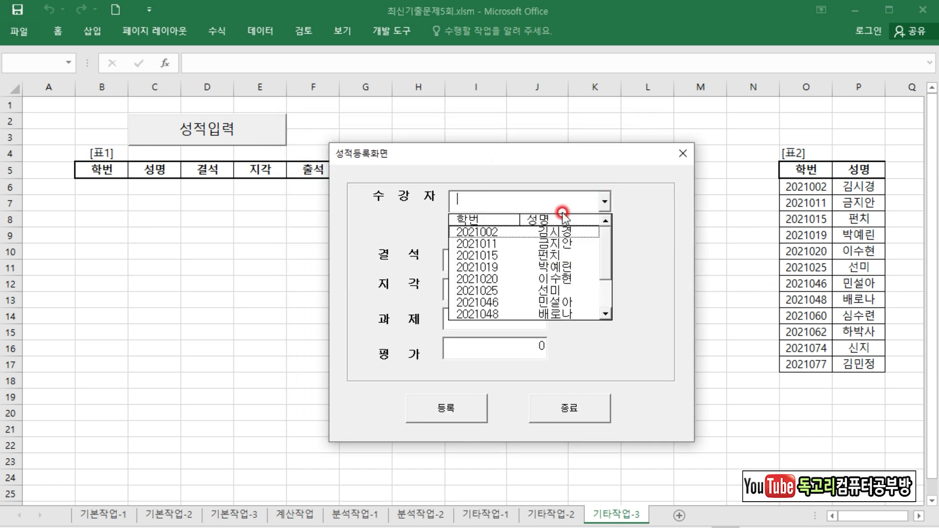
left_click(562, 268)
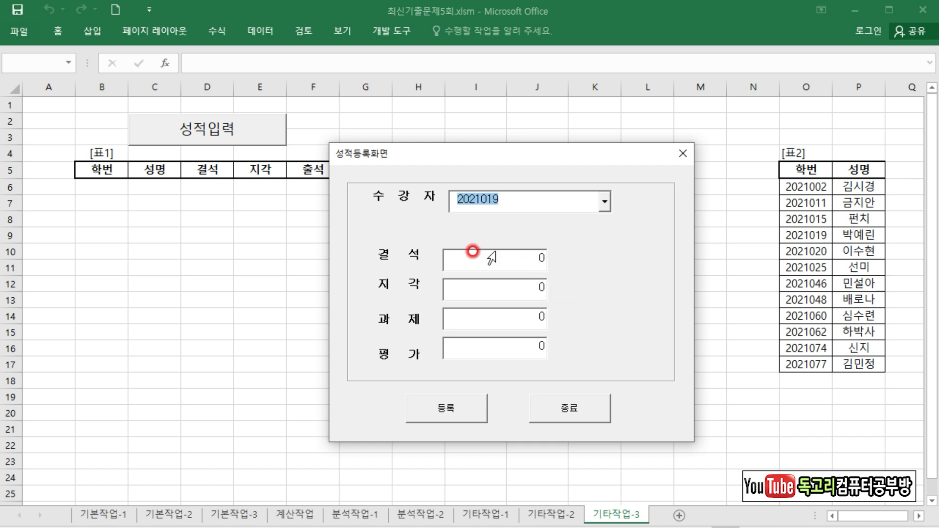
Enter 결석 3, 지각 3, 과제 50 and 평가 60 in the form, and register the record in [표1].
type("33")
left_click(544, 319)
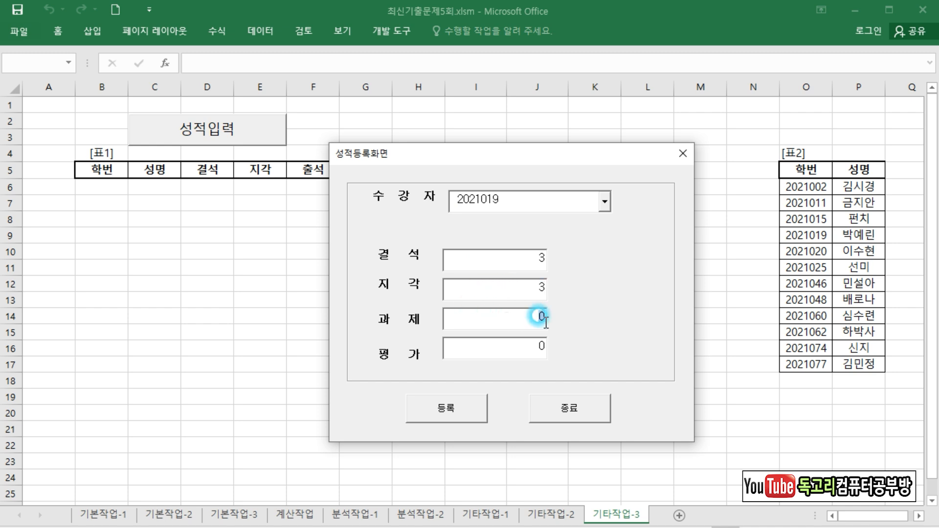
left_click(539, 349)
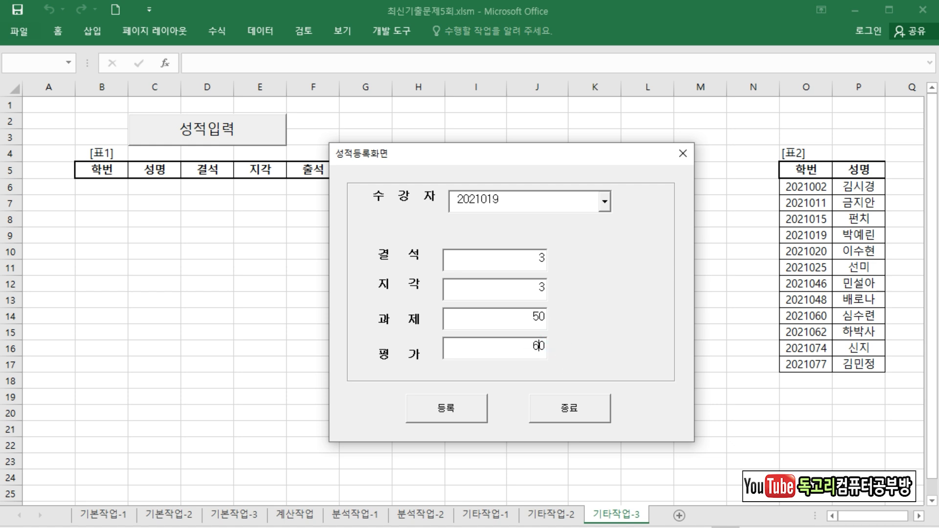
type("6")
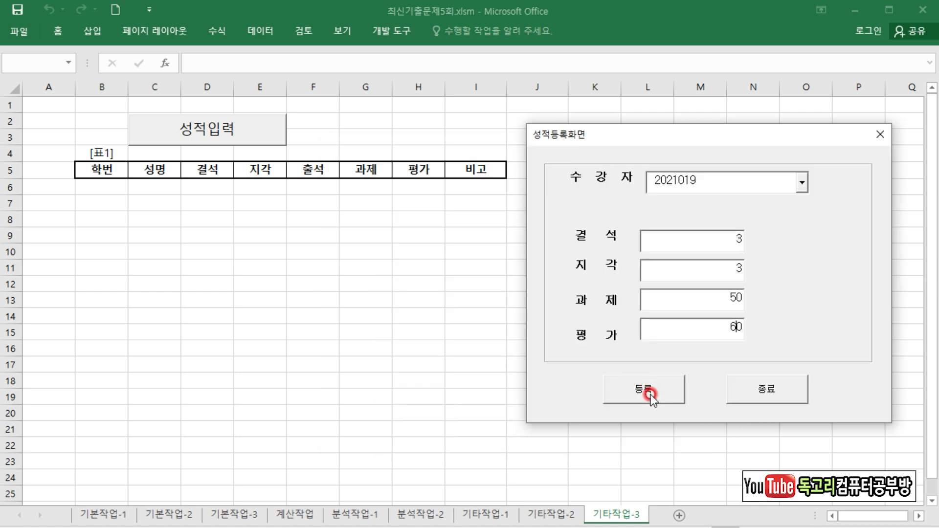
left_click(647, 394)
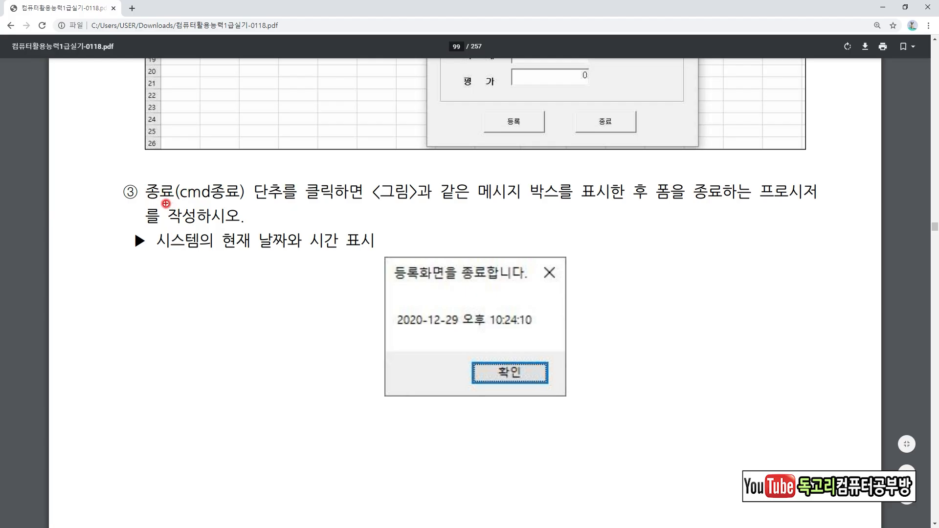
Examine task ③ in the exam PDF for the cmd종료 button's date-and-time message box and form-closing requirements.
left_click_drag(155, 202, 236, 201)
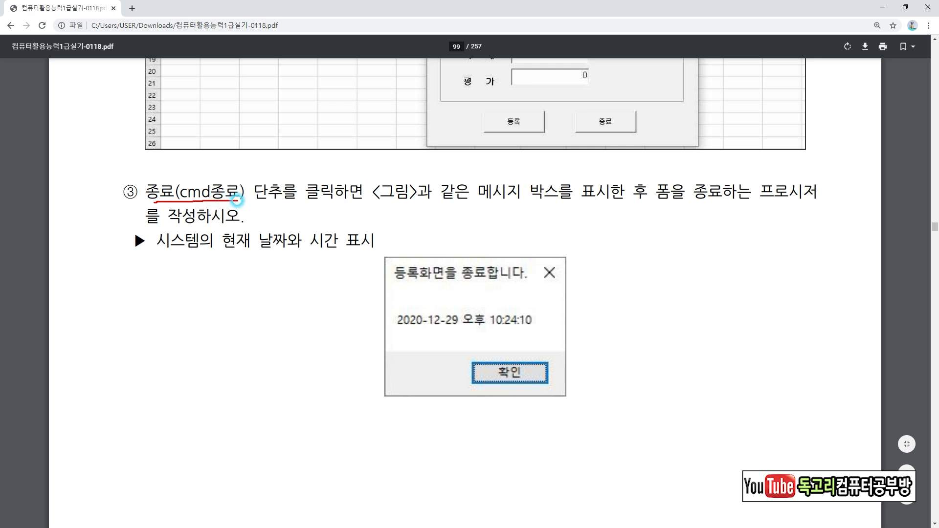
left_click_drag(392, 211, 482, 209)
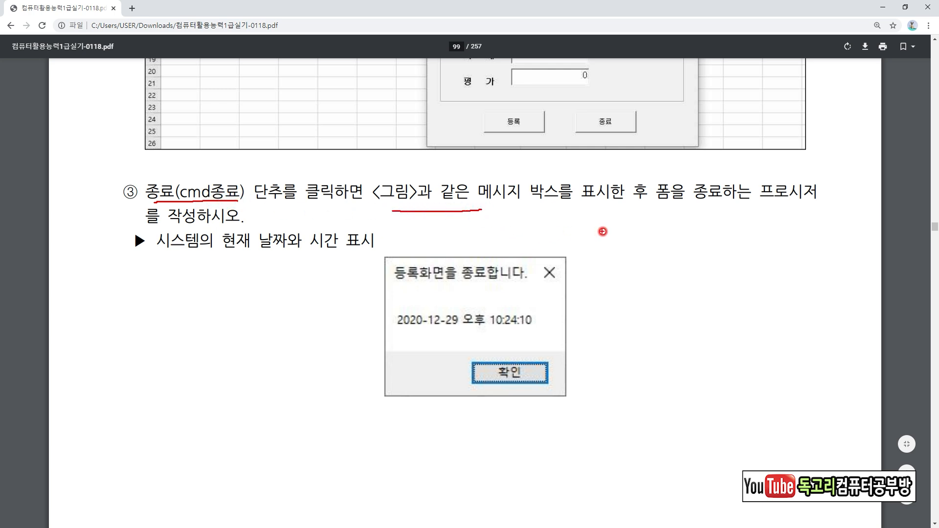
left_click_drag(398, 327, 542, 325)
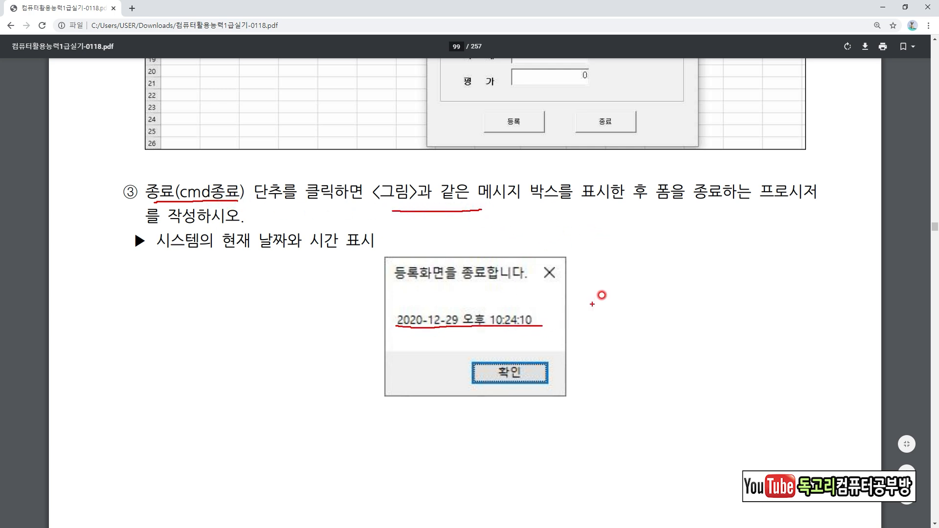
left_click_drag(538, 216, 645, 211)
left_click_drag(706, 207, 762, 209)
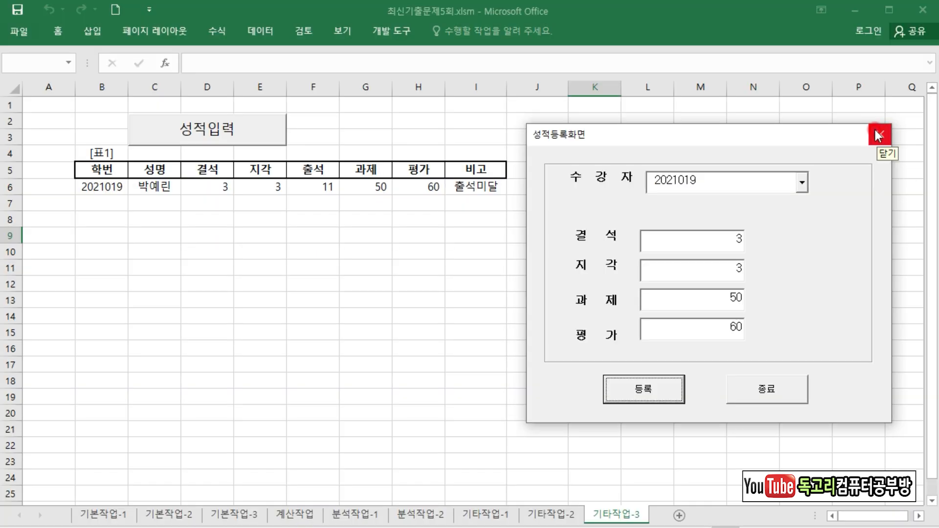
Close the running form and create a Click procedure for the cmd종료 button of 성적등록화면 in the Visual Basic editor.
left_click(876, 140)
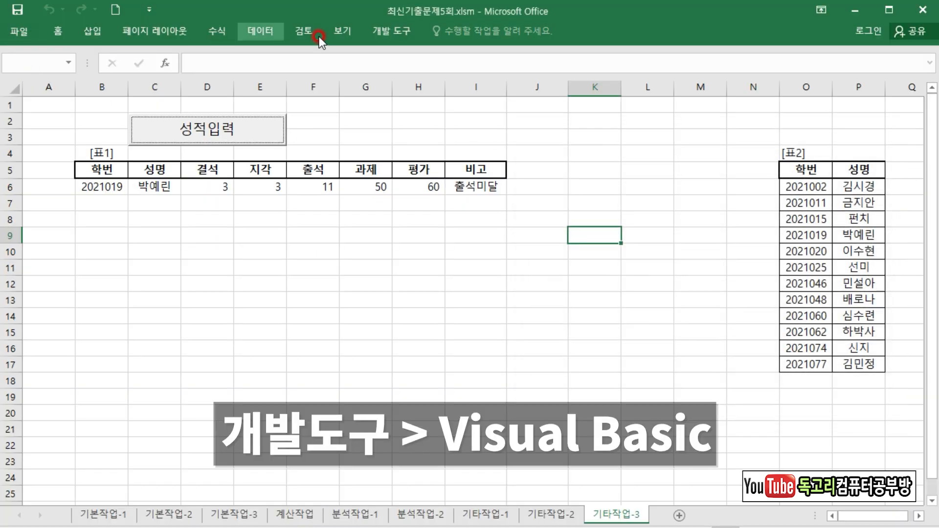
left_click(404, 31)
left_click(18, 78)
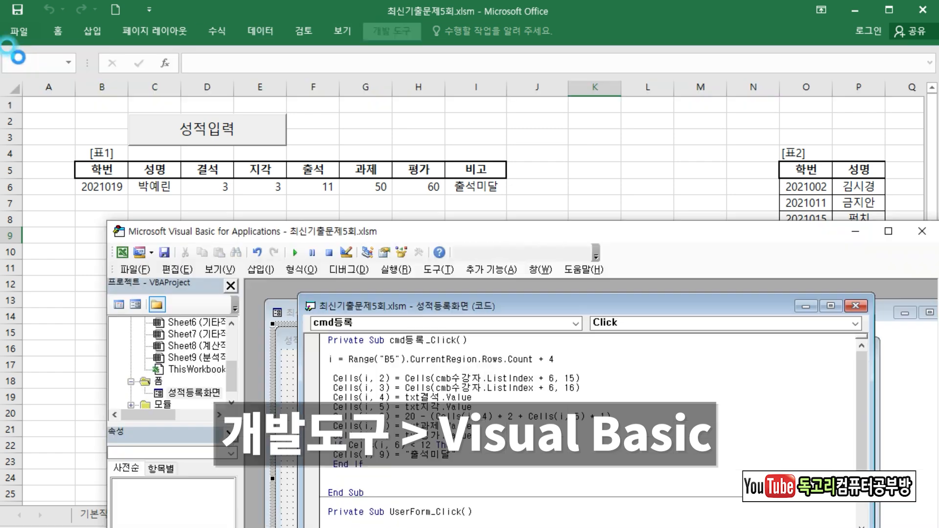
double_click(194, 393)
left_click_drag(515, 241, 507, 43)
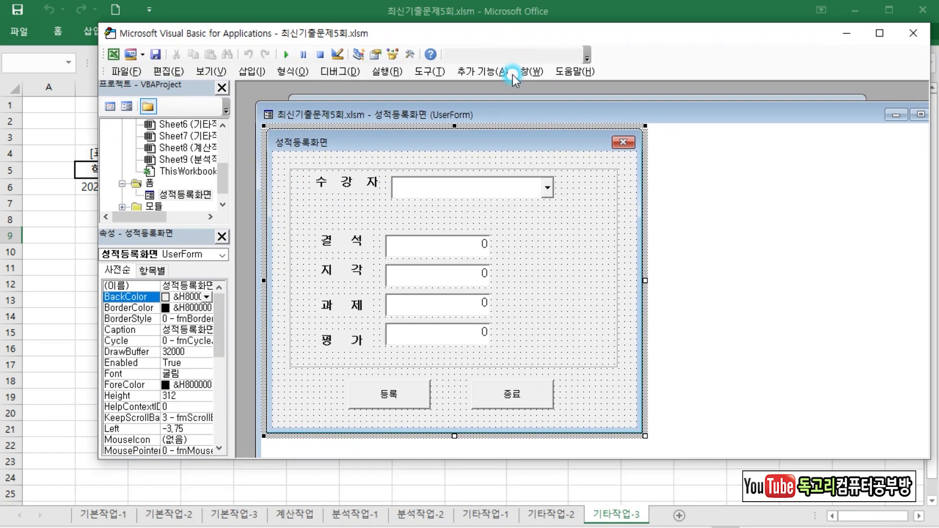
left_click(533, 392)
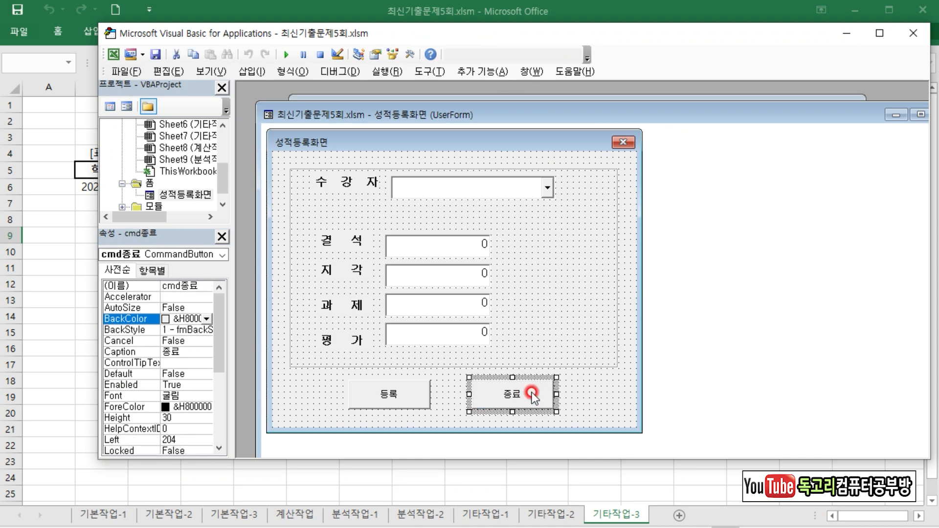
double_click(525, 371)
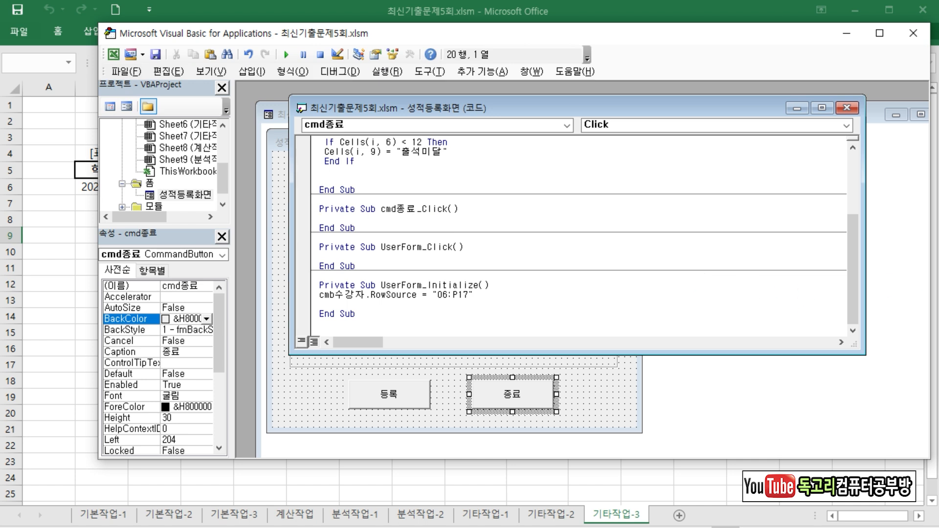
Write MsgBox Now, , "등록화면을 종료합니다." followed by Unload Me in the cmd종료_Click procedure.
type("MS")
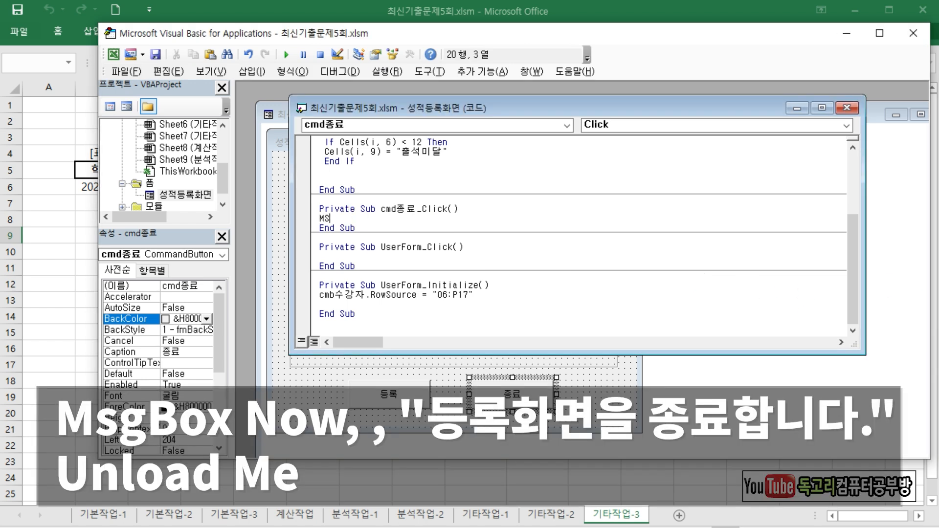
type("GBOX ")
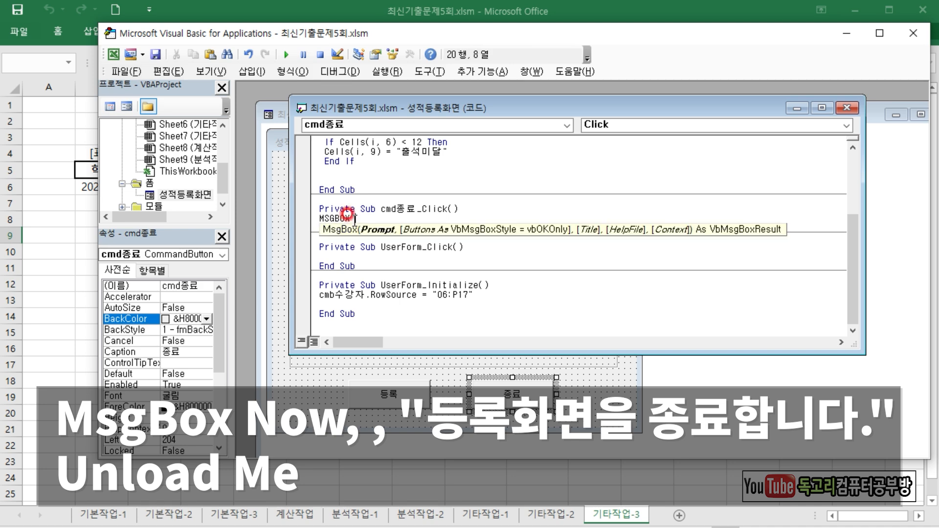
type("NOW, ,")
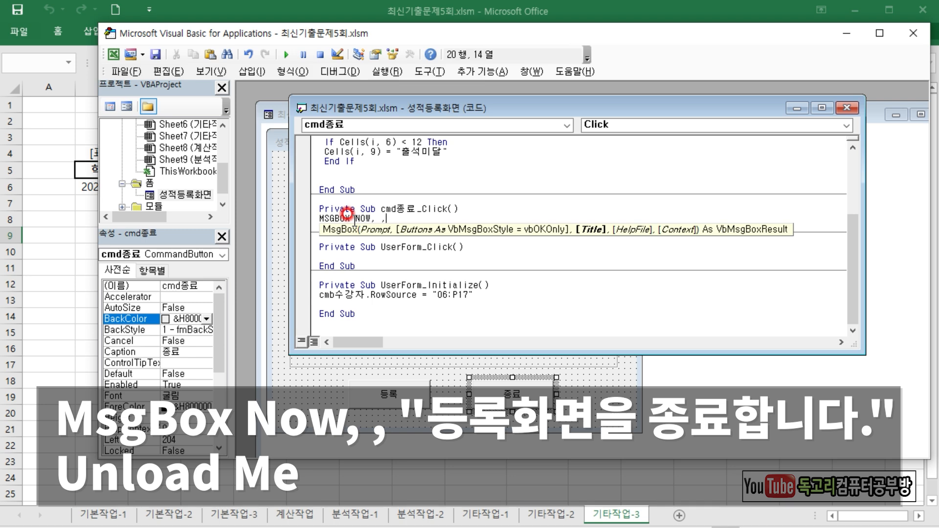
type("\"등록화면을 종료")
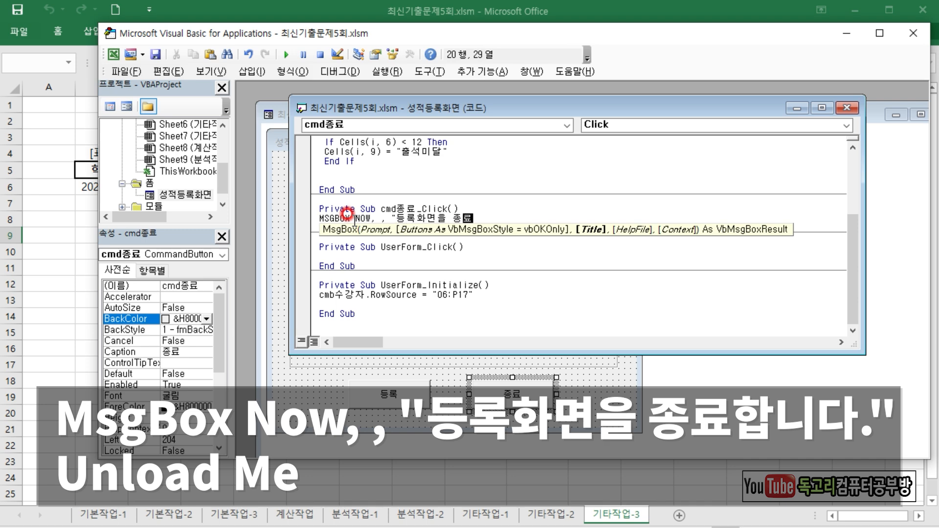
type("합ㄴ니다.\"")
key("Return")
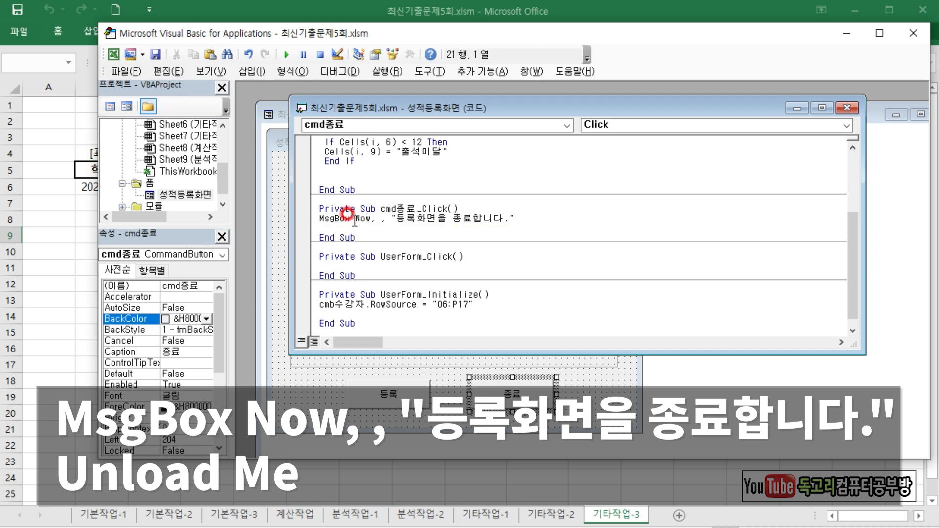
type("UNLOAD ME")
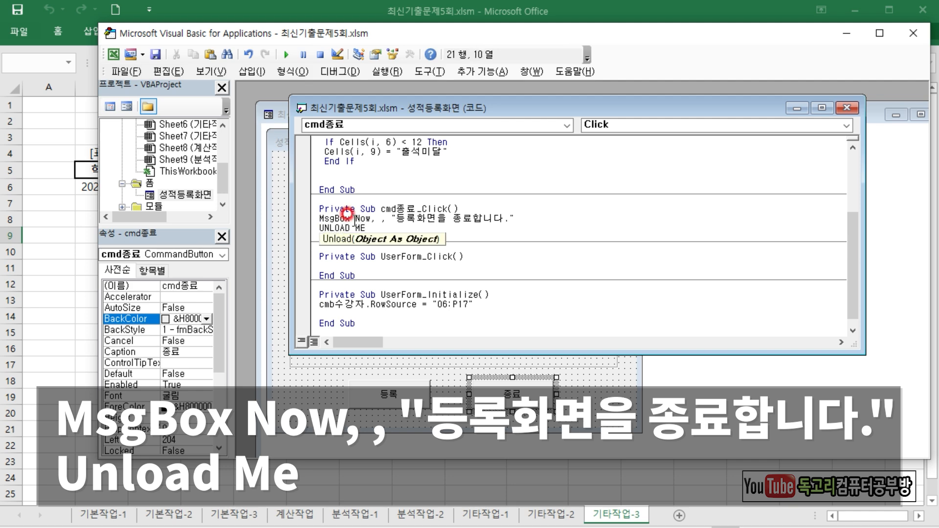
key("Return")
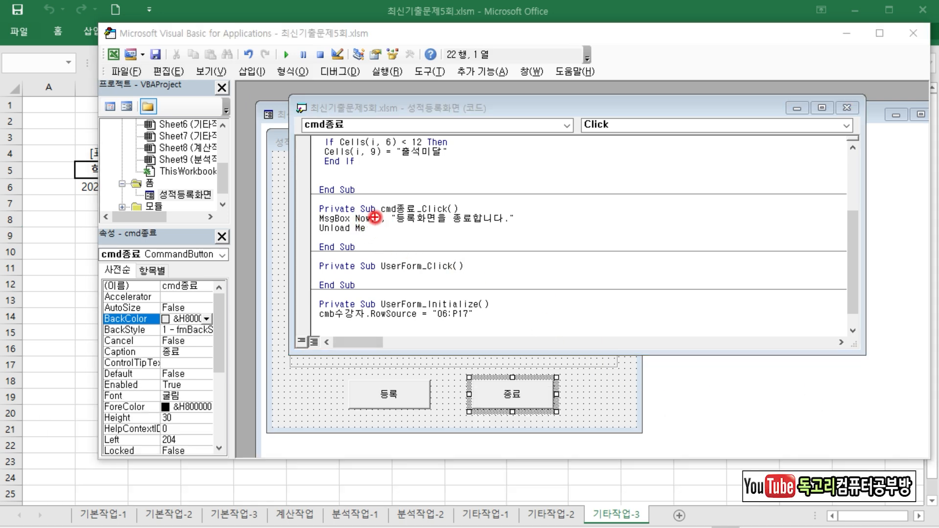
left_click_drag(353, 225, 374, 225)
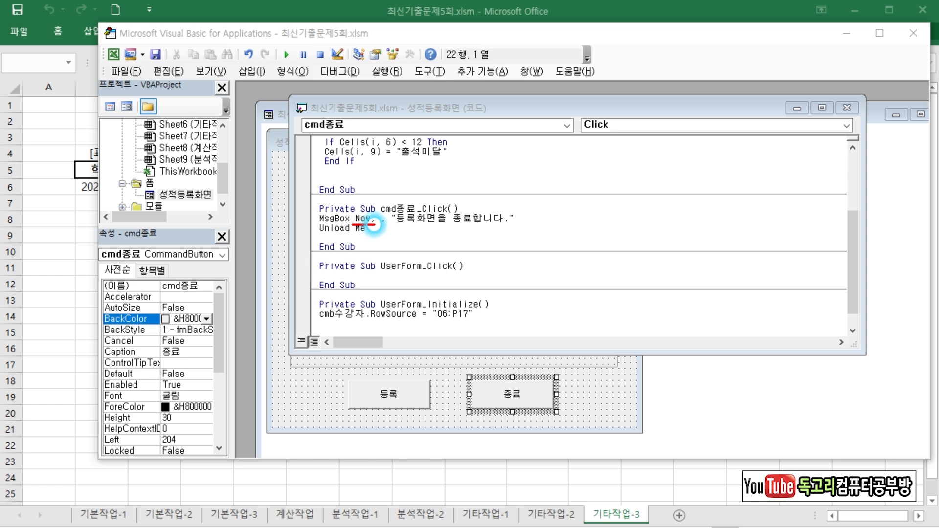
left_click_drag(399, 231, 501, 233)
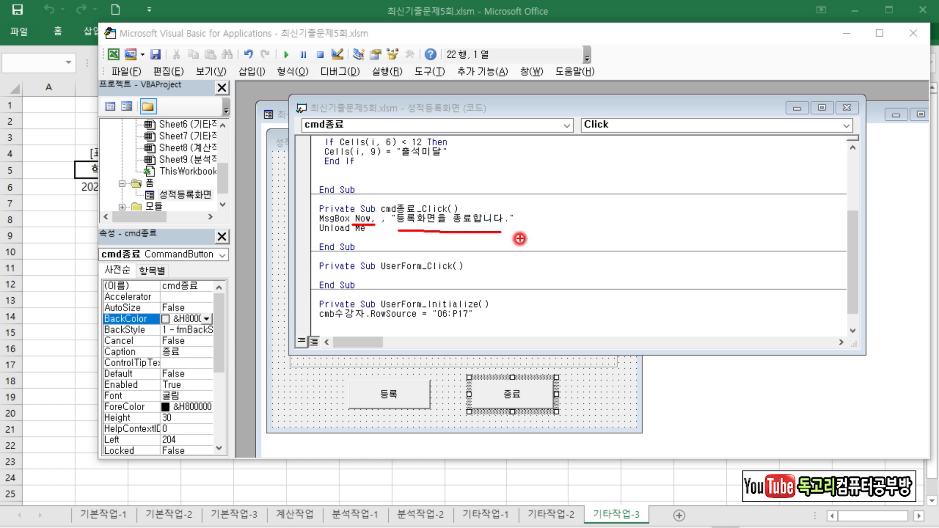
left_click_drag(321, 241, 382, 237)
key("Escape")
Open 성적등록화면 with 성적입력 on Excel's 기타작업-3 sheet and test its 종료 button, acknowledging the date-and-time message box.
left_click(102, 50)
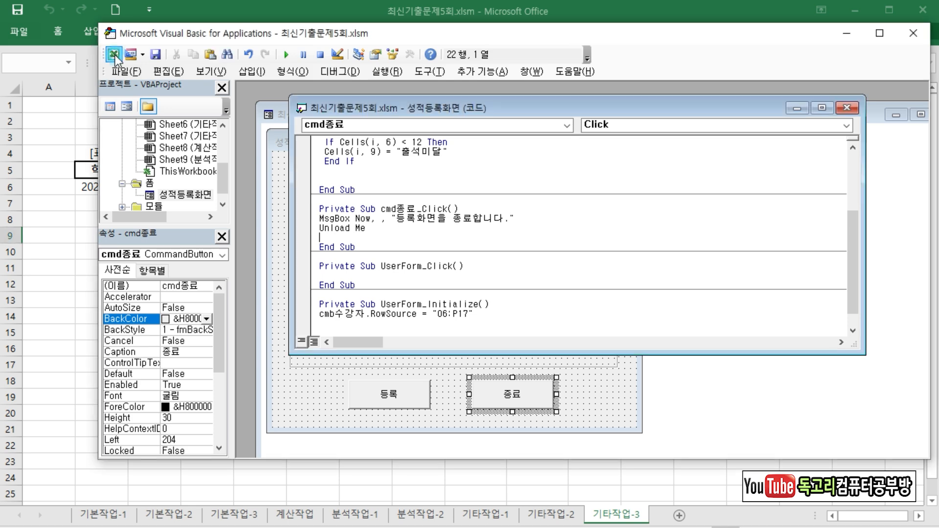
left_click(246, 130)
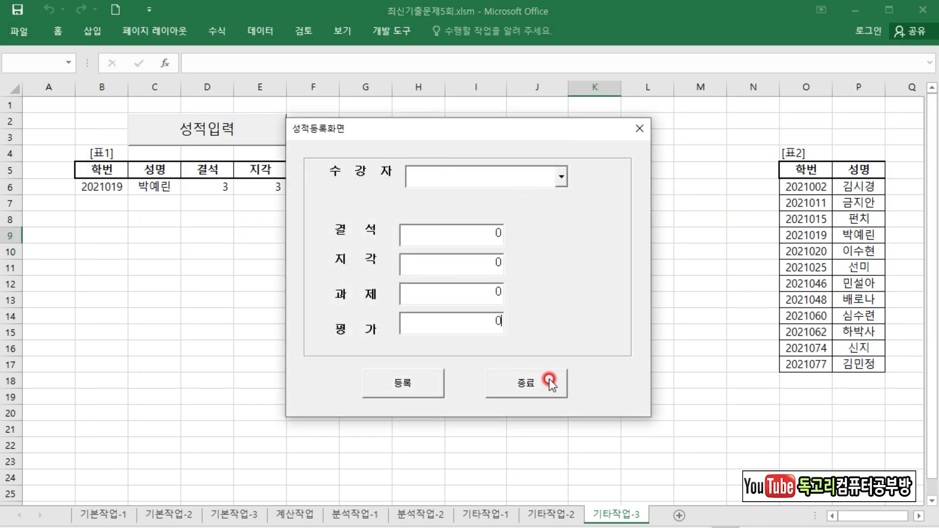
left_click(539, 387)
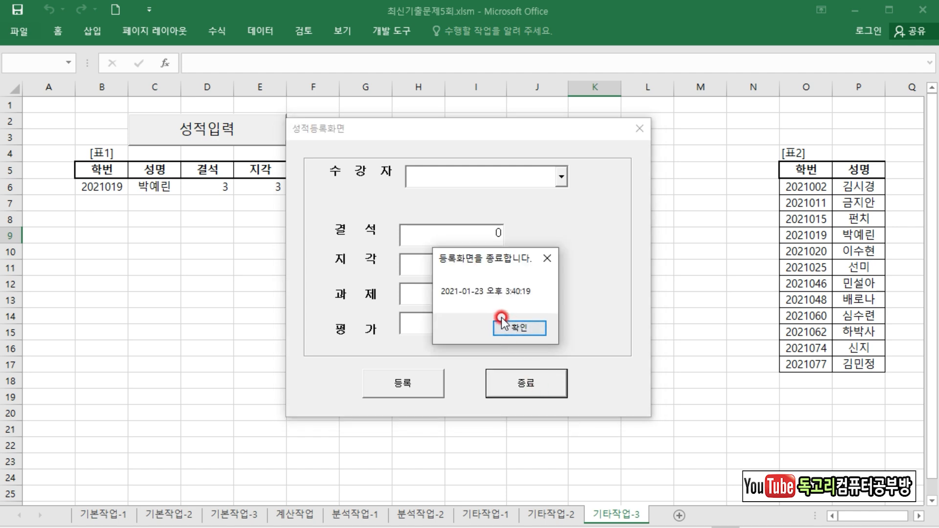
left_click_drag(452, 301, 533, 300)
left_click_drag(449, 270, 523, 271)
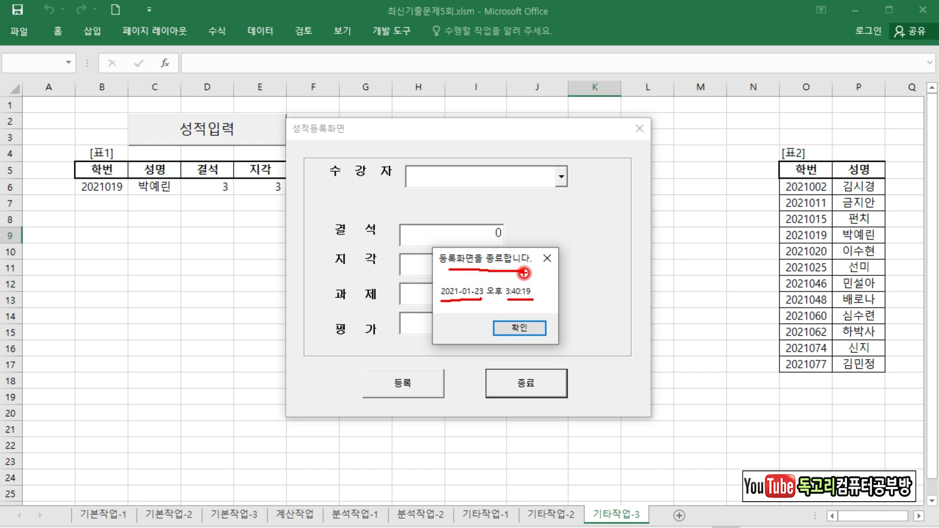
mouse_move(533, 309)
left_mouse_down()
mouse_move(514, 351)
mouse_move(547, 346)
left_mouse_up()
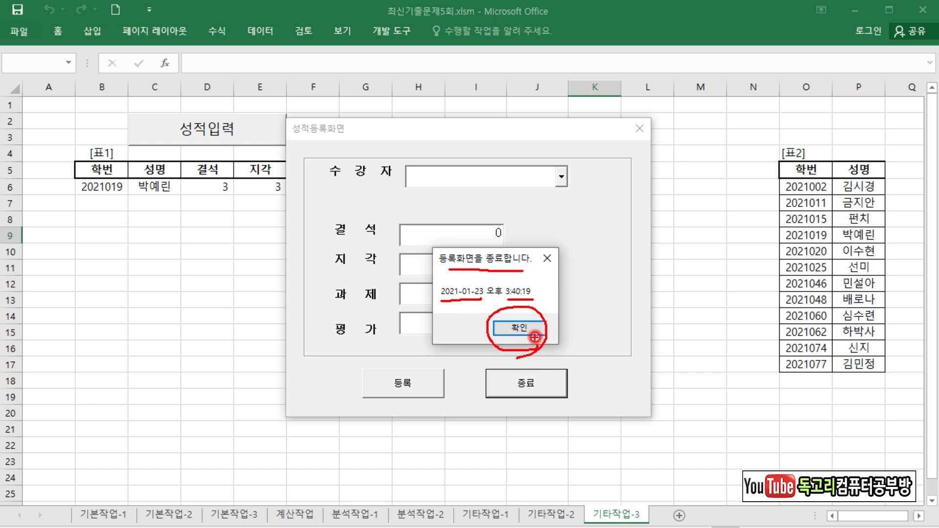
left_click(517, 327)
left_click(619, 326)
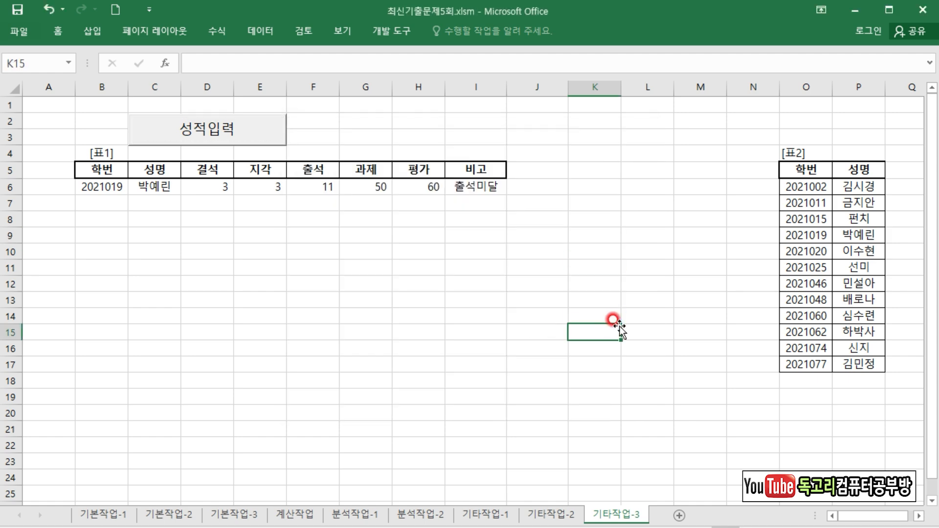